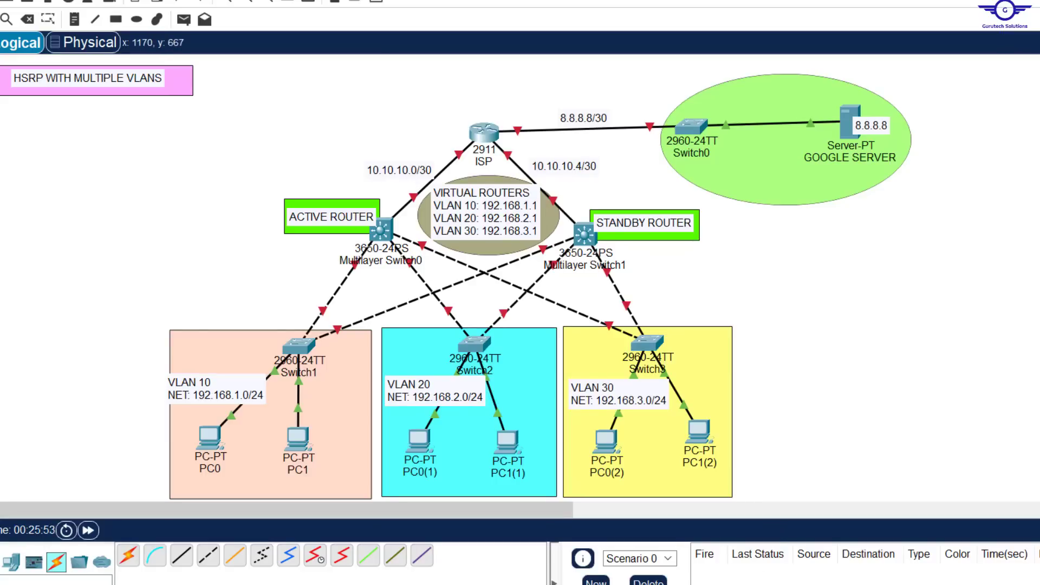
Step: Review the HSRP configuration guide in Notepad and compare it with the server, router and VLAN areas of the Packet Tracer topology
{"action": "key", "text": "alt+Tab"}
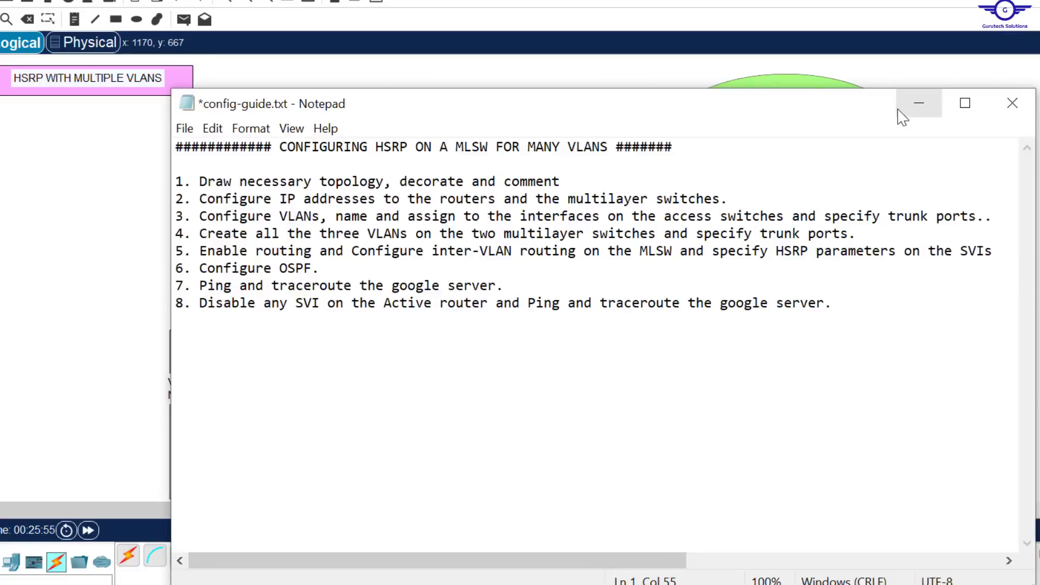
{"action": "left_click_drag", "start_coordinate": [759, 123], "coordinate": [794, 235]}
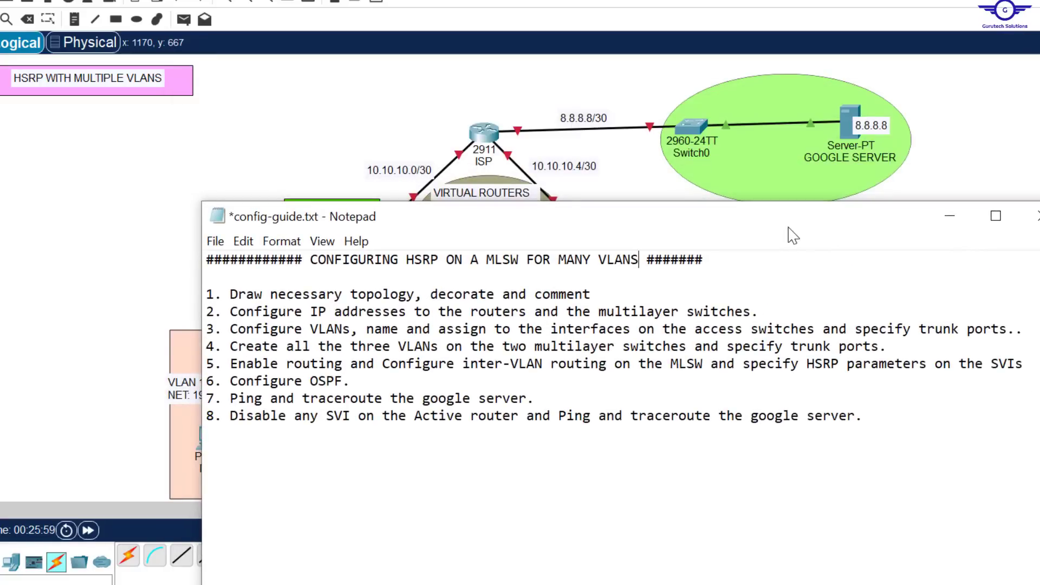
{"action": "left_click", "coordinate": [410, 105]}
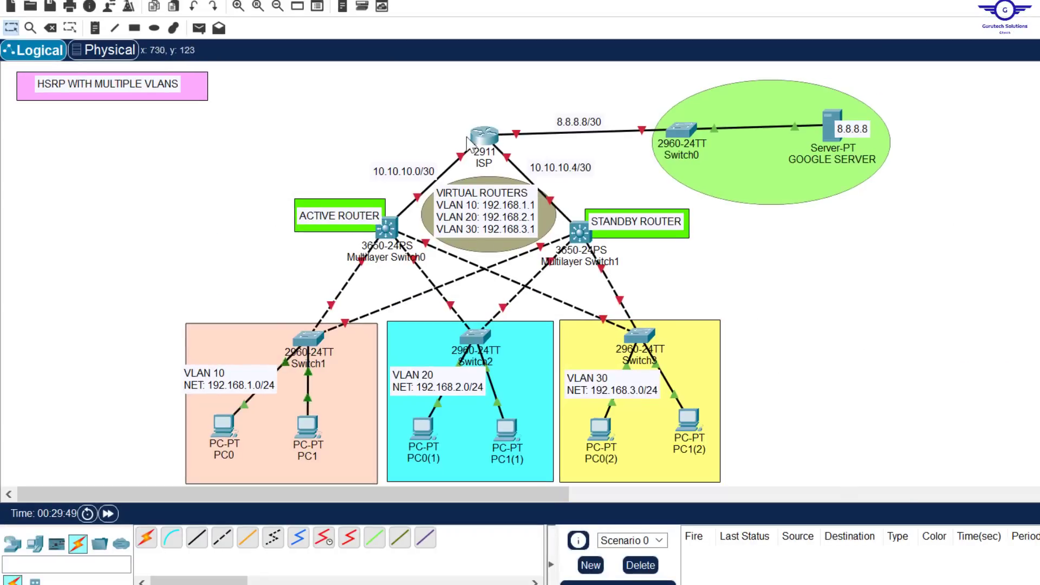
{"action": "left_click_drag", "start_coordinate": [452, 115], "coordinate": [679, 142]}
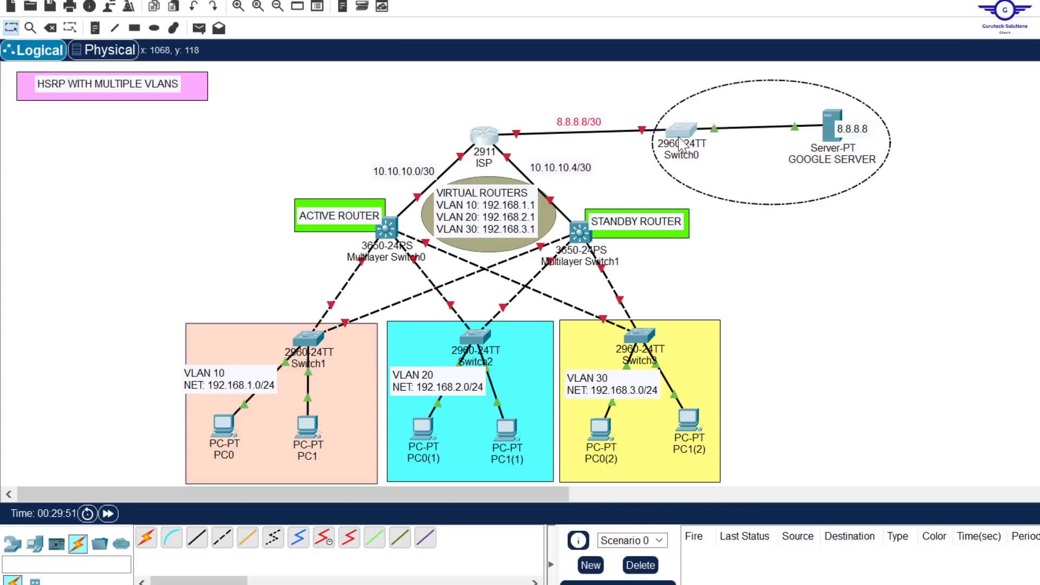
{"action": "left_click", "coordinate": [910, 242]}
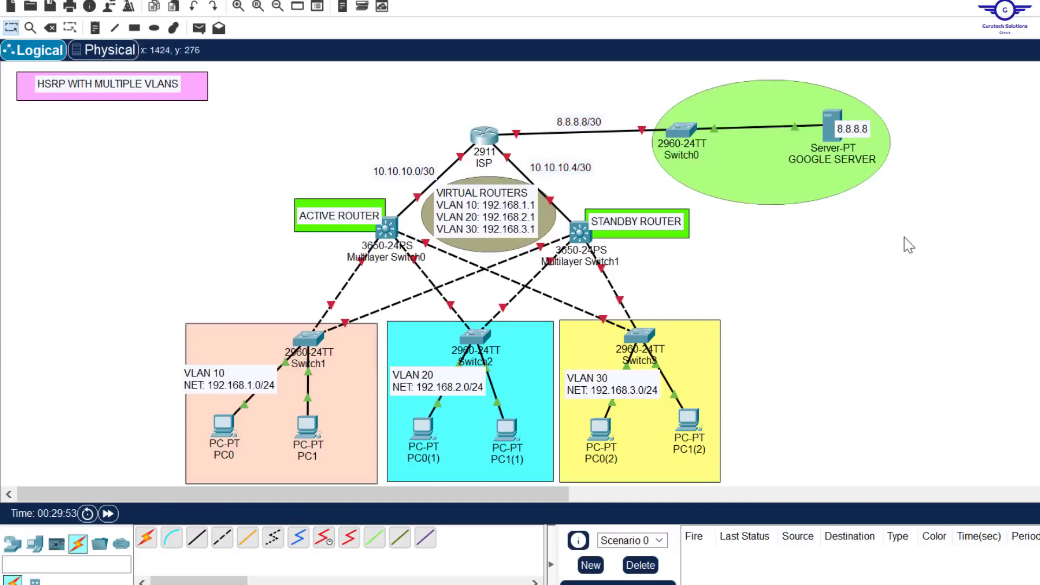
{"action": "left_click_drag", "start_coordinate": [149, 317], "coordinate": [761, 487]}
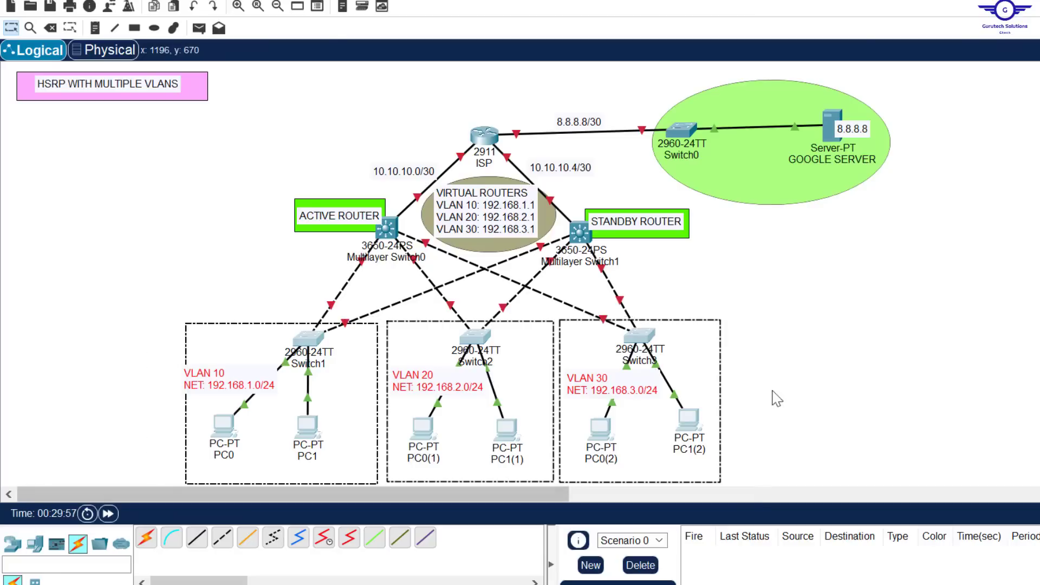
{"action": "left_click", "coordinate": [786, 268]}
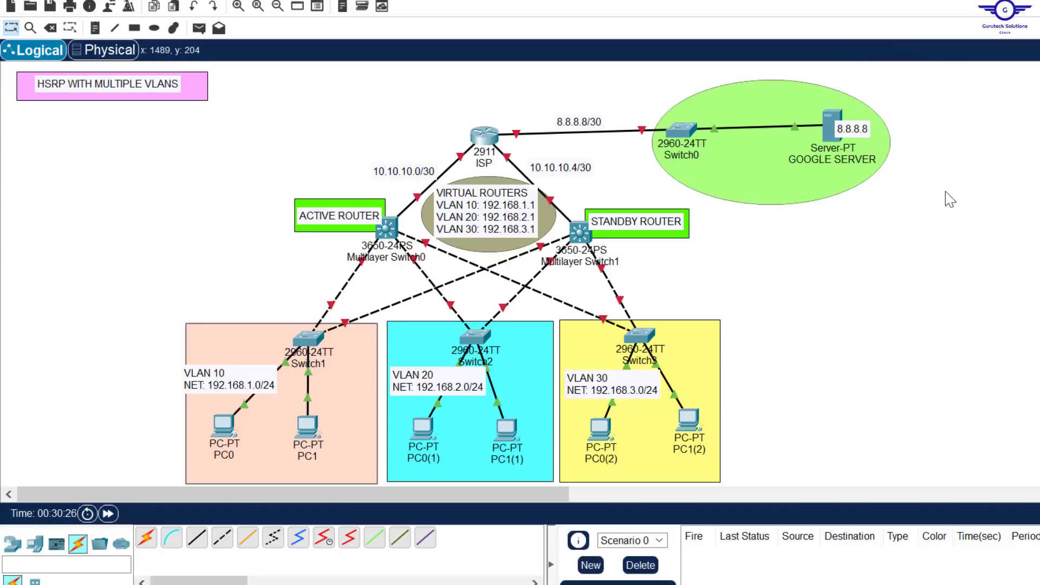
{"action": "key", "text": "alt+Tab"}
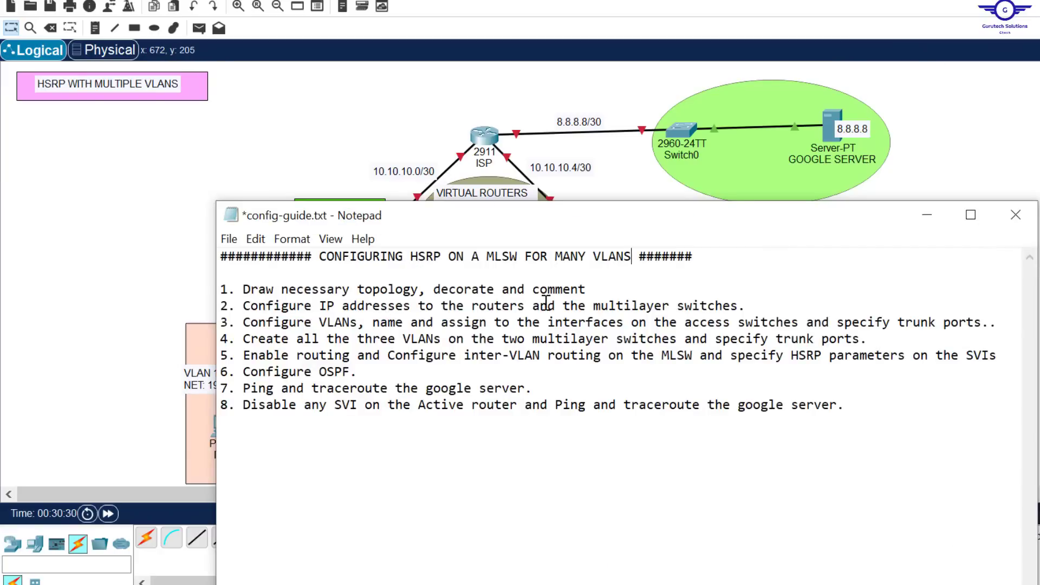
{"action": "left_click", "coordinate": [674, 191]}
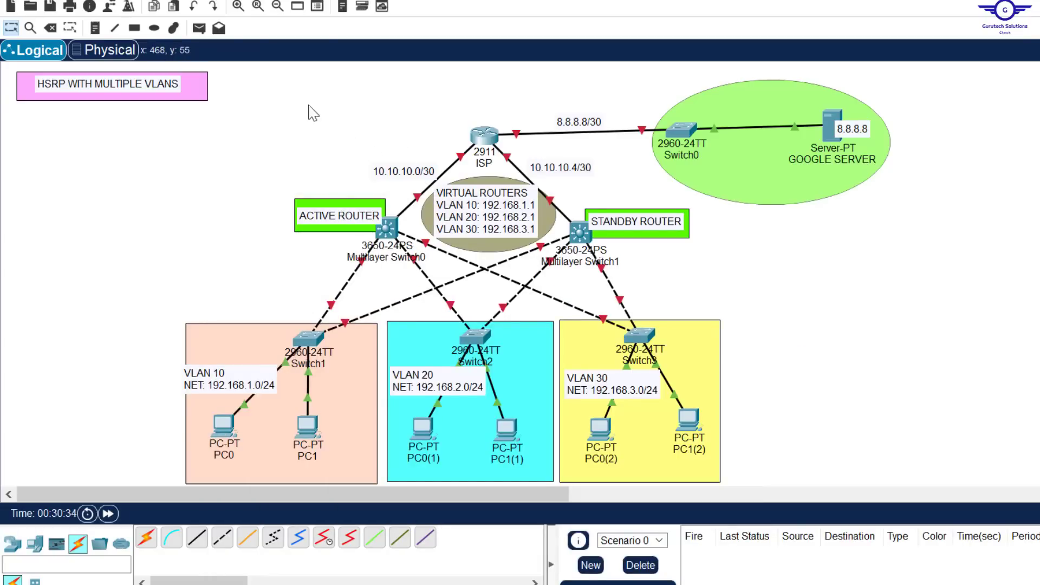
{"action": "left_click_drag", "start_coordinate": [298, 96], "coordinate": [901, 217]}
Step: Install an AC power supply in Multilayer Switch0's first empty power slot and close its device window
{"action": "left_click", "coordinate": [389, 228]}
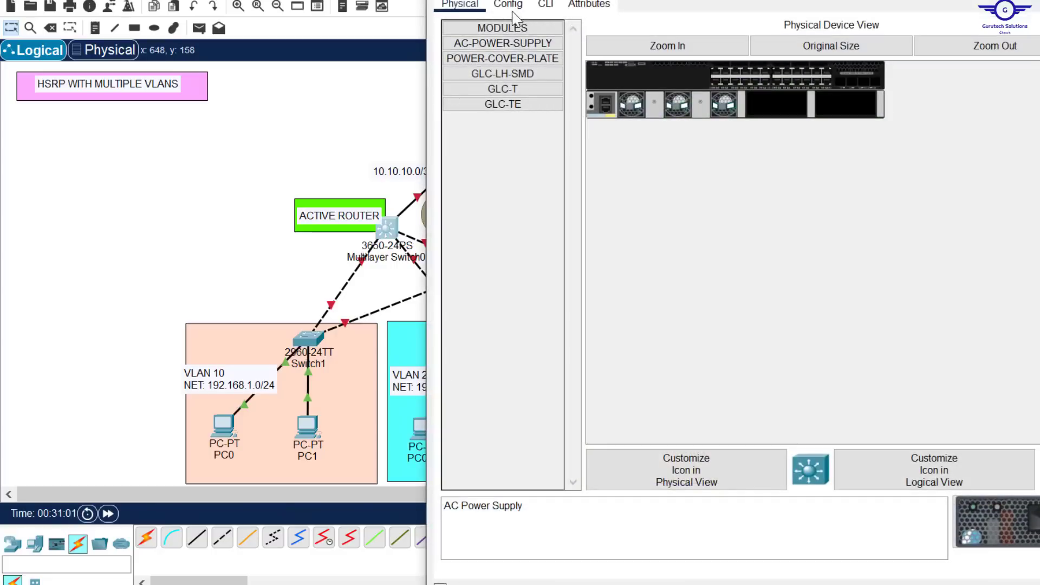
{"action": "left_click", "coordinate": [514, 11]}
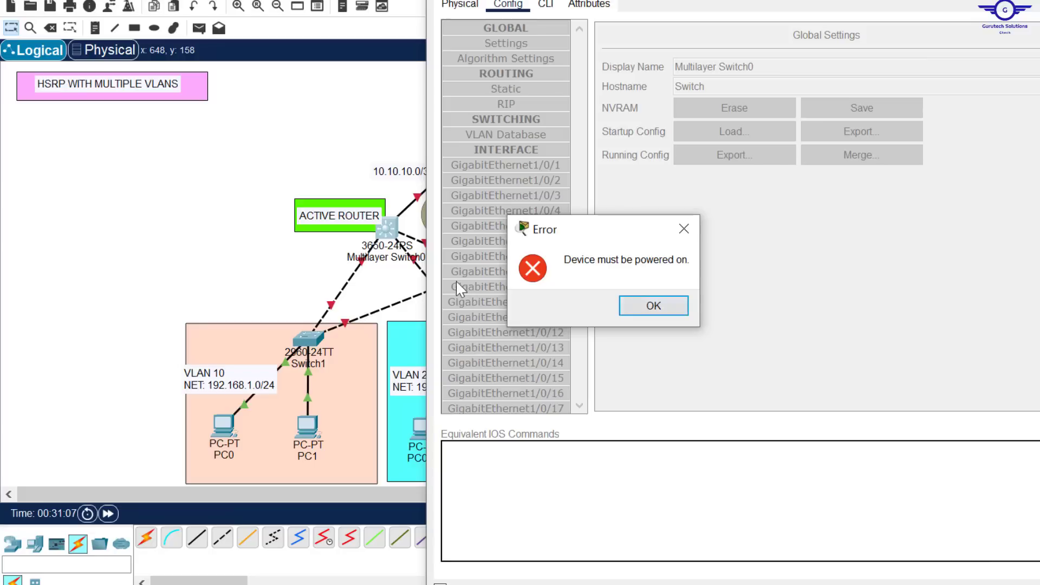
{"action": "left_click", "coordinate": [670, 310]}
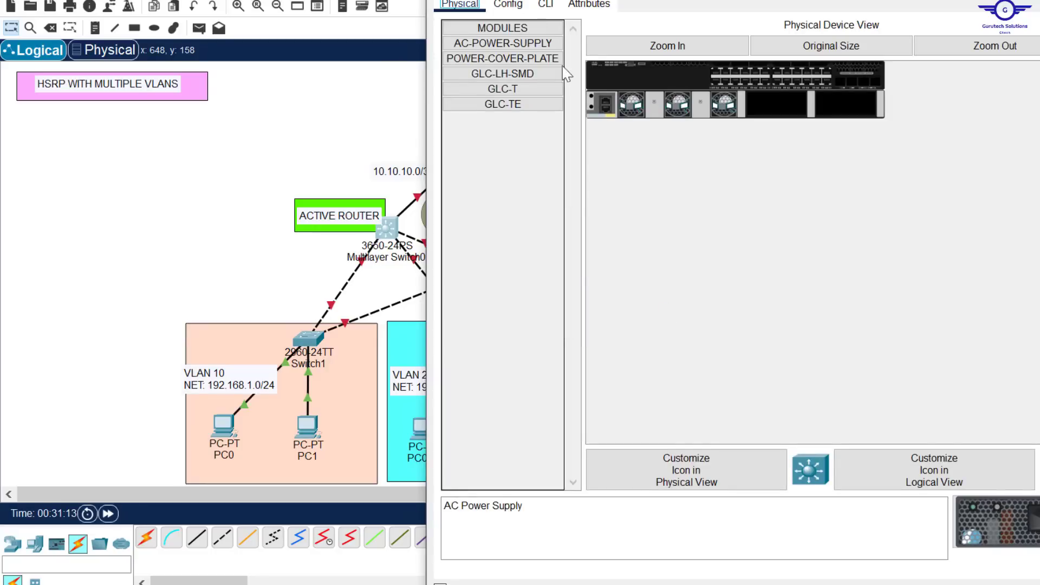
{"action": "left_click_drag", "start_coordinate": [530, 43], "coordinate": [775, 113]}
{"action": "left_click", "coordinate": [1038, 2]}
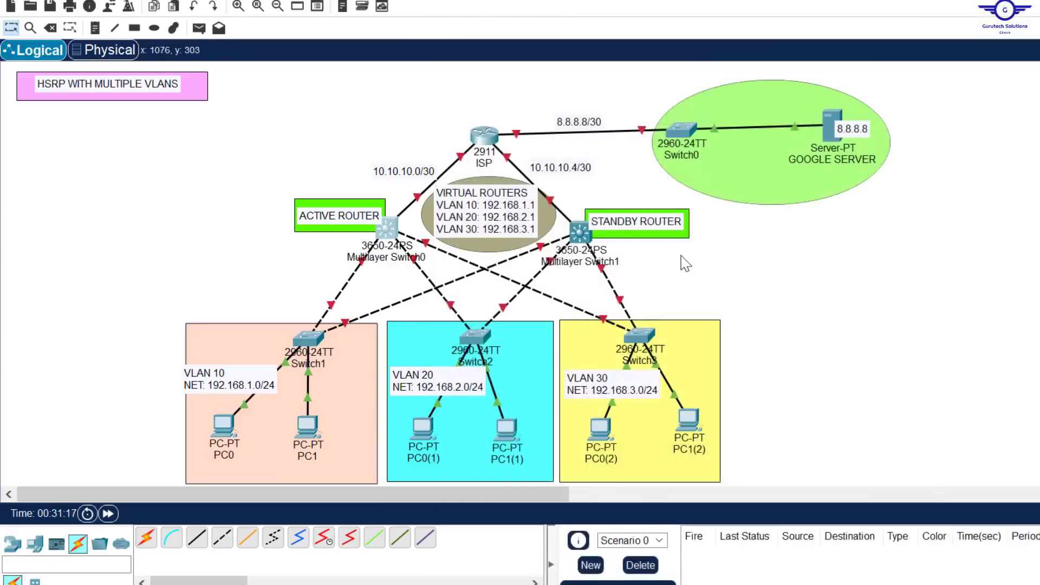
Step: Install an AC power supply in Multilayer Switch1's first empty power slot and close its device window
{"action": "left_click", "coordinate": [580, 234]}
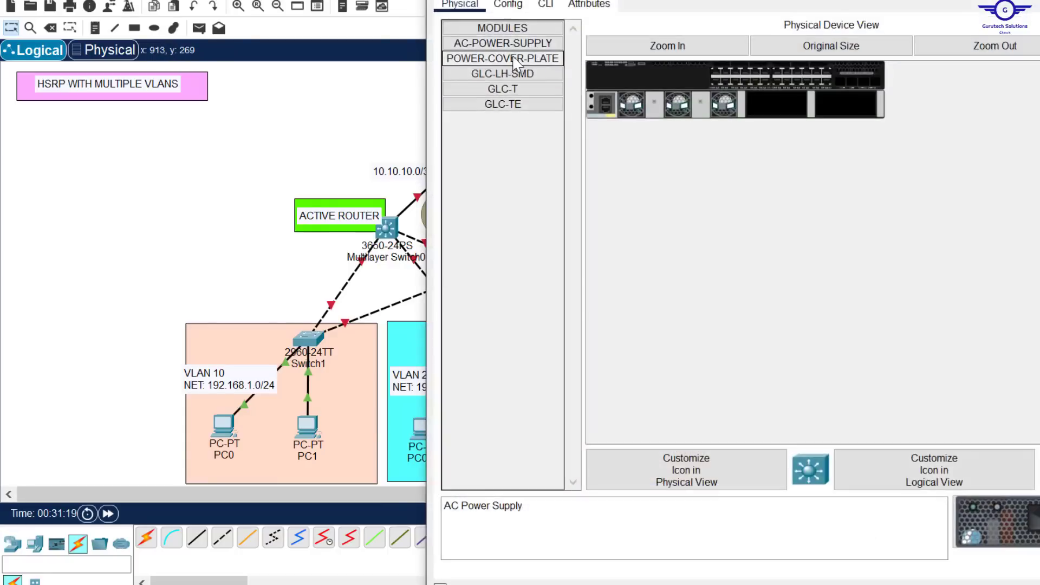
{"action": "left_click_drag", "start_coordinate": [503, 43], "coordinate": [774, 111]}
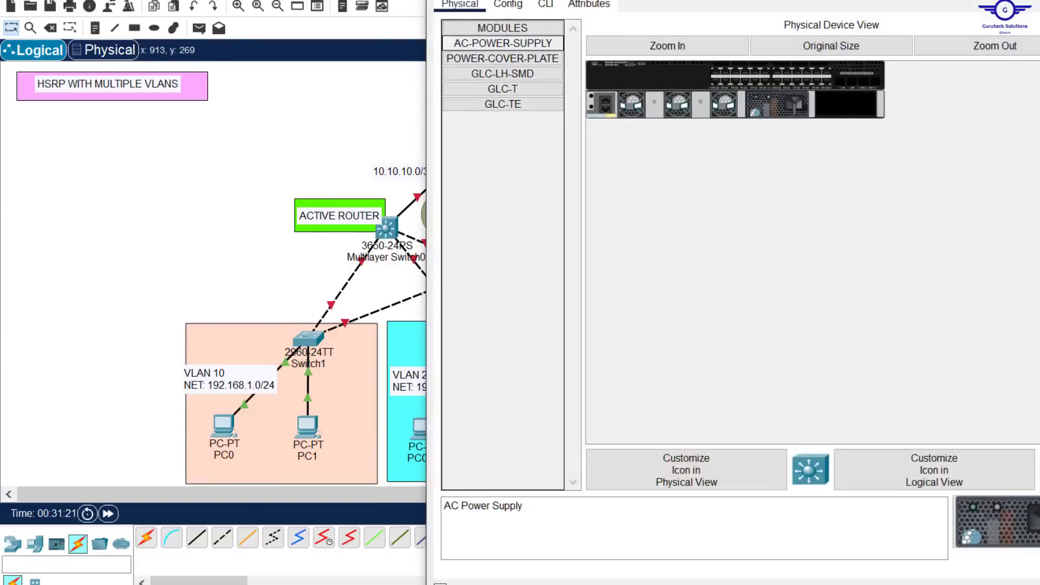
{"action": "left_click", "coordinate": [1037, 1]}
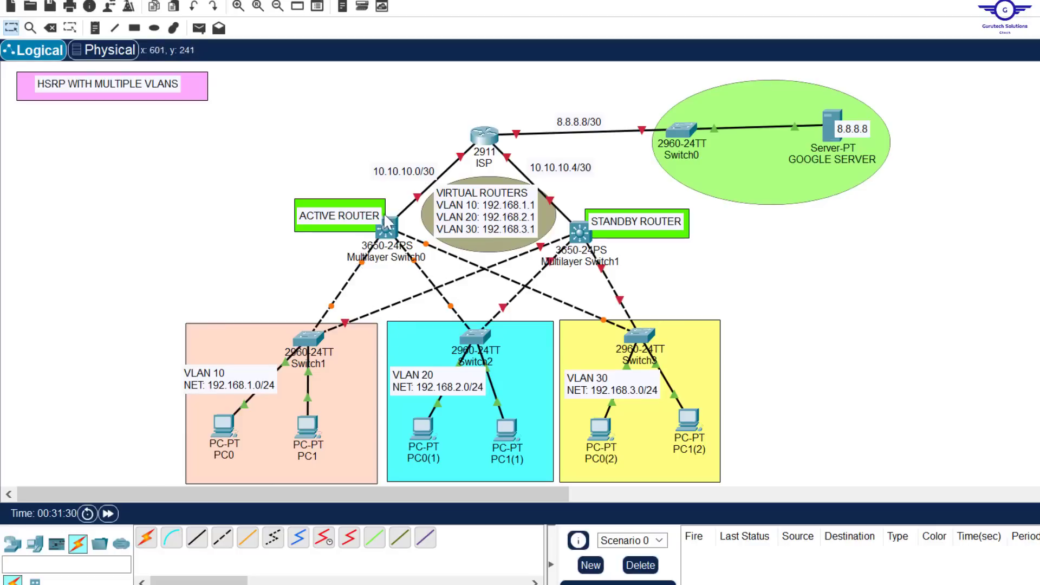
Step: Reposition and narrow Multilayer Switch0's device window so it fits fully on screen, then return to the topology
{"action": "left_click", "coordinate": [386, 234]}
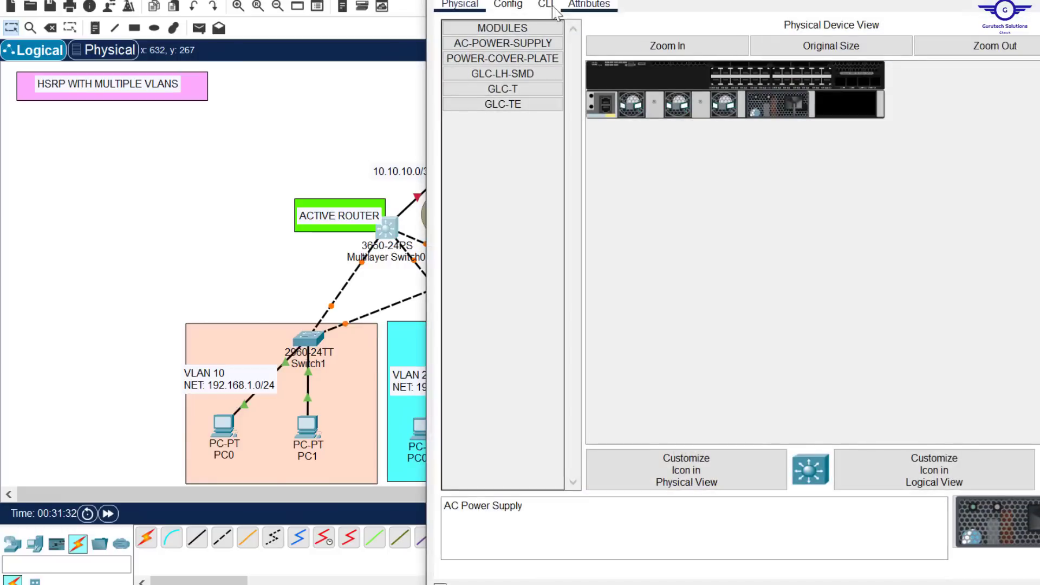
{"action": "left_click_drag", "start_coordinate": [843, 0], "coordinate": [843, 47]}
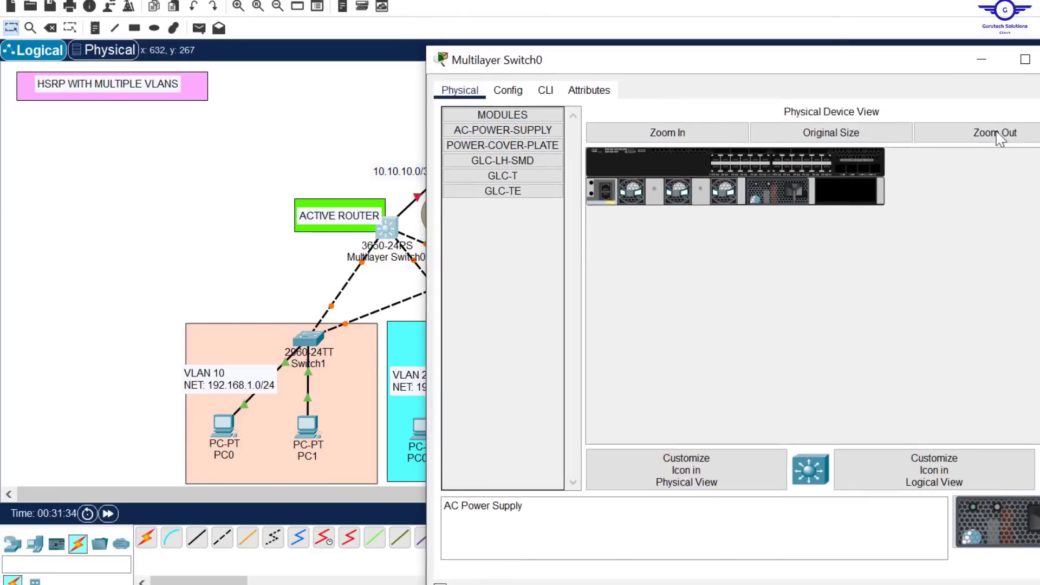
{"action": "left_click_drag", "start_coordinate": [1039, 144], "coordinate": [963, 144]}
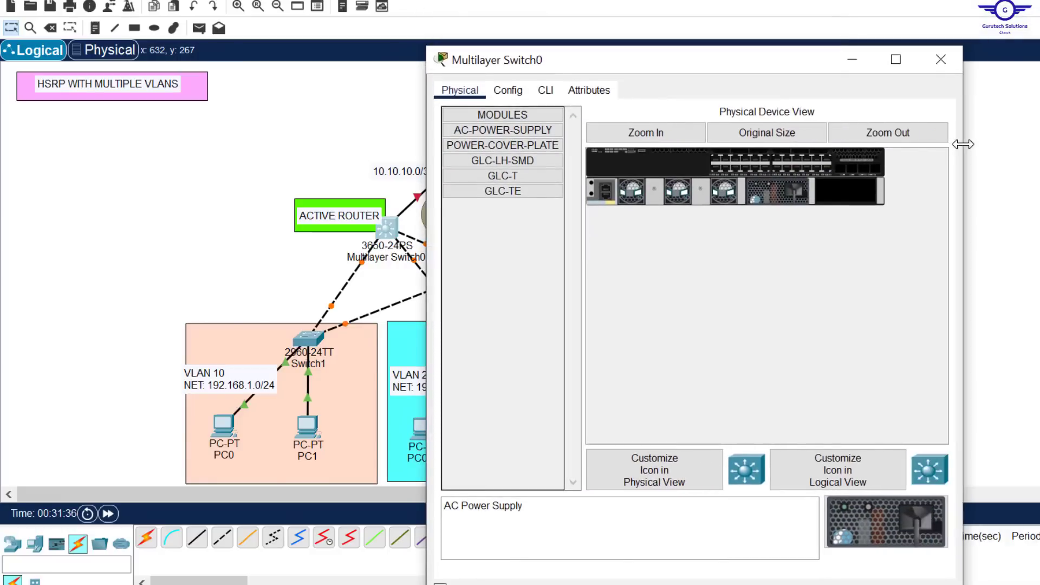
{"action": "left_click", "coordinate": [1029, 171]}
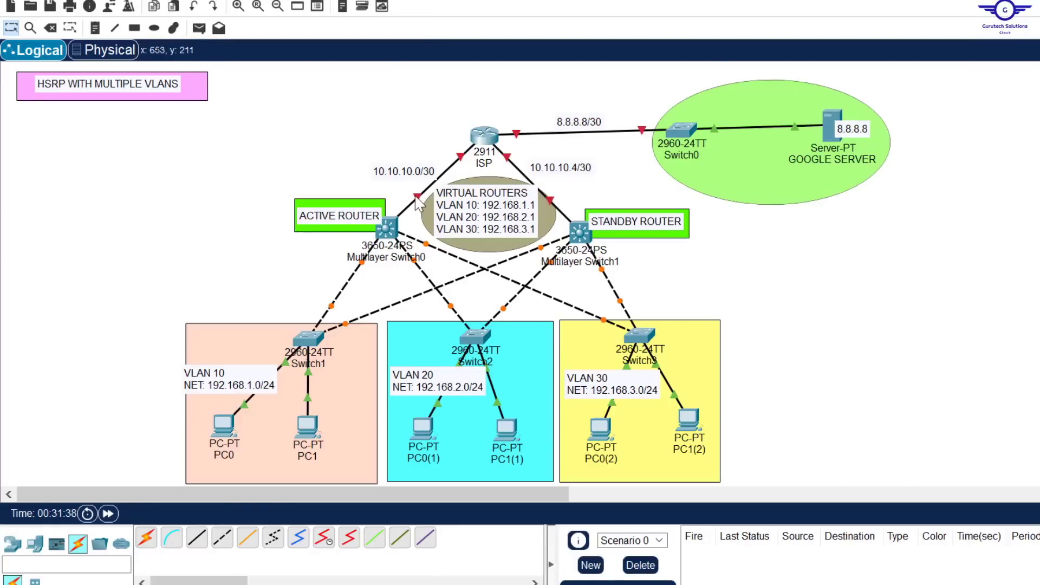
Step: Enter interface configuration mode for GigabitEthernet1/0/1 on Multilayer Switch0 and bring up its command line
{"action": "left_click", "coordinate": [387, 228]}
{"action": "left_click", "coordinate": [508, 90]}
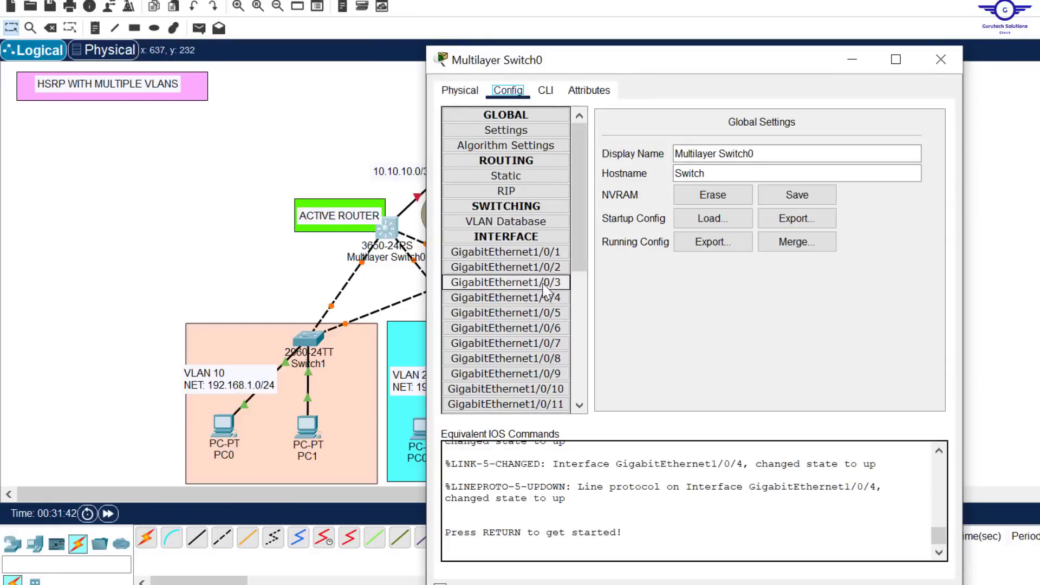
{"action": "left_click", "coordinate": [529, 252]}
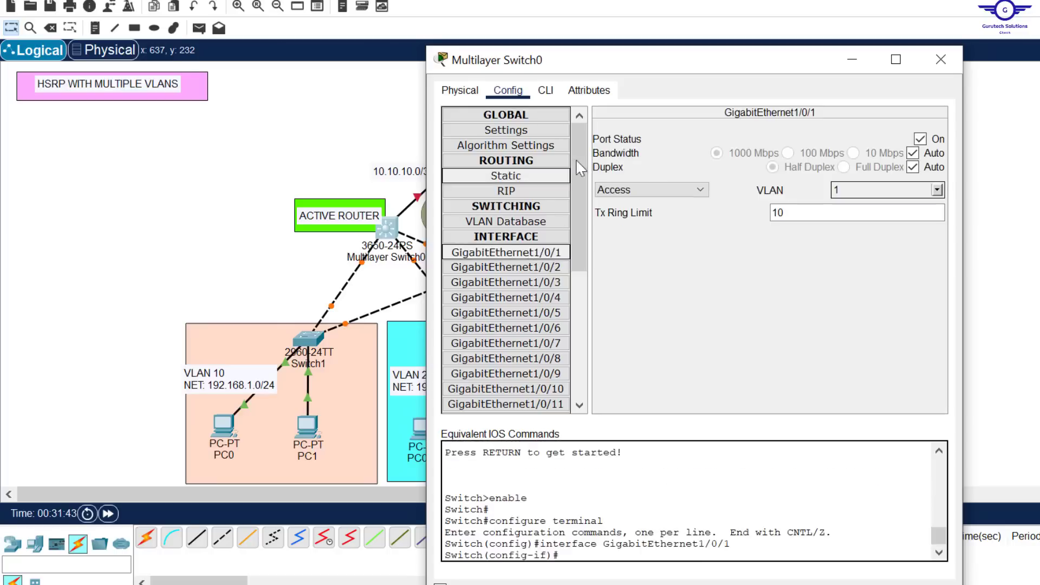
{"action": "left_click", "coordinate": [545, 90]}
{"action": "key", "text": "Return"}
{"action": "key", "text": "Return"}
{"action": "key", "text": "Return"}
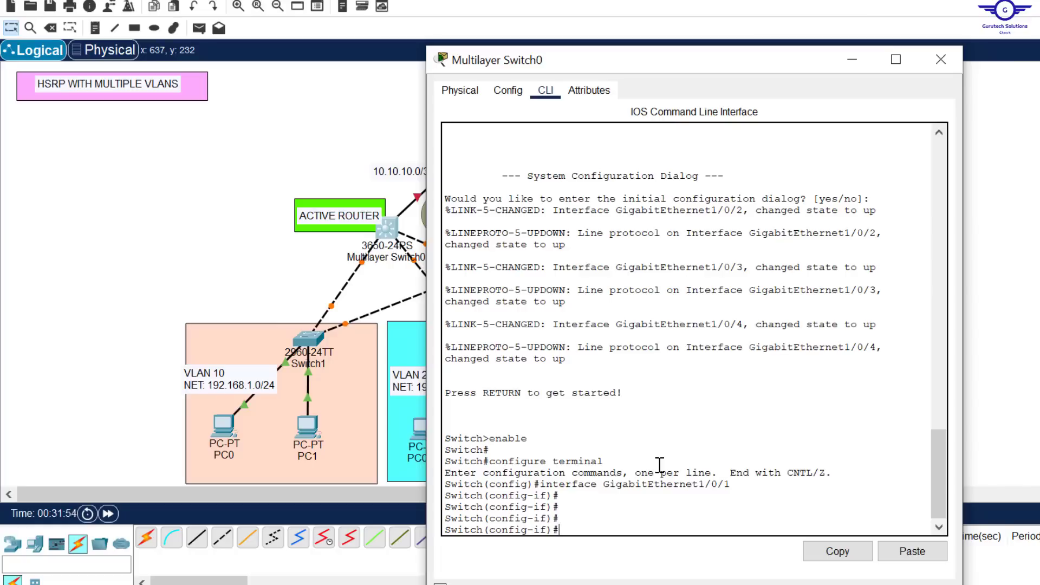
Step: Make GigabitEthernet1/0/1 a routed port with the no switchport command and enable it with no shut
{"action": "type", "text": "SWIT"}
{"action": "key", "text": "Tab"}
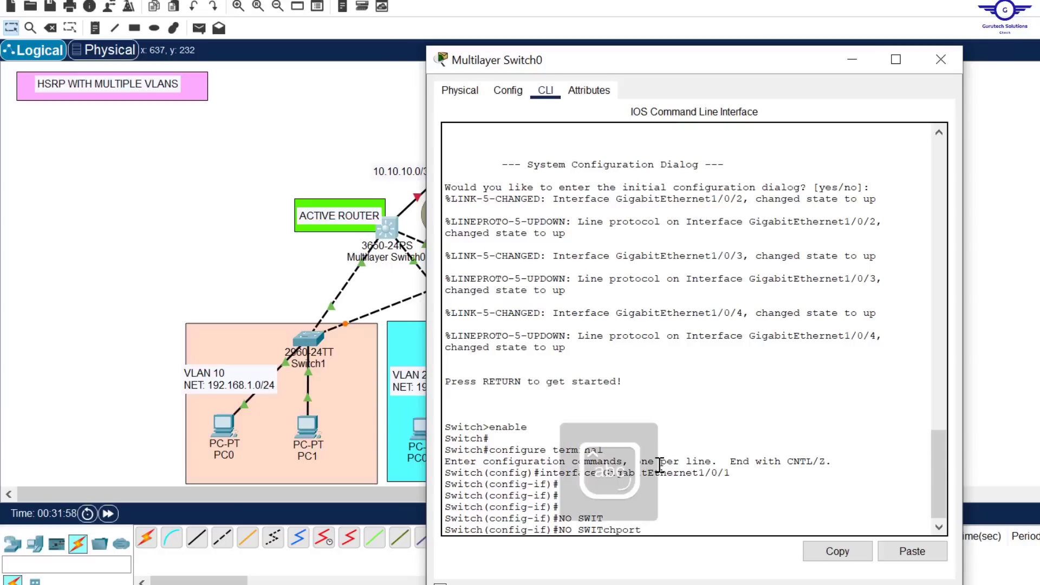
{"action": "key", "text": "Return"}
{"action": "key", "text": "Return"}
{"action": "key", "text": "Return"}
{"action": "key", "text": "Return"}
{"action": "key", "text": "Return"}
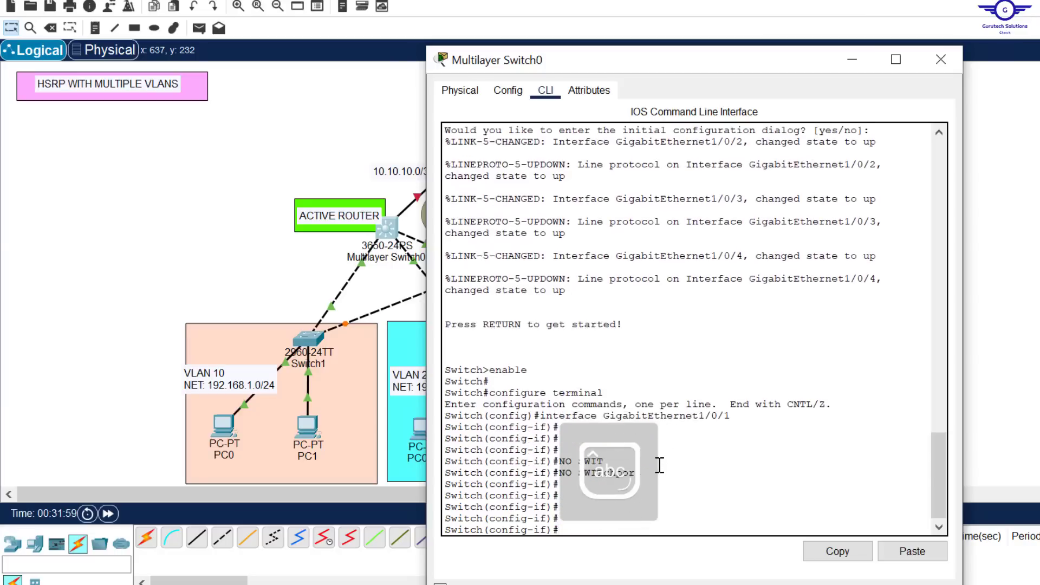
{"action": "type", "text": "no sh"}
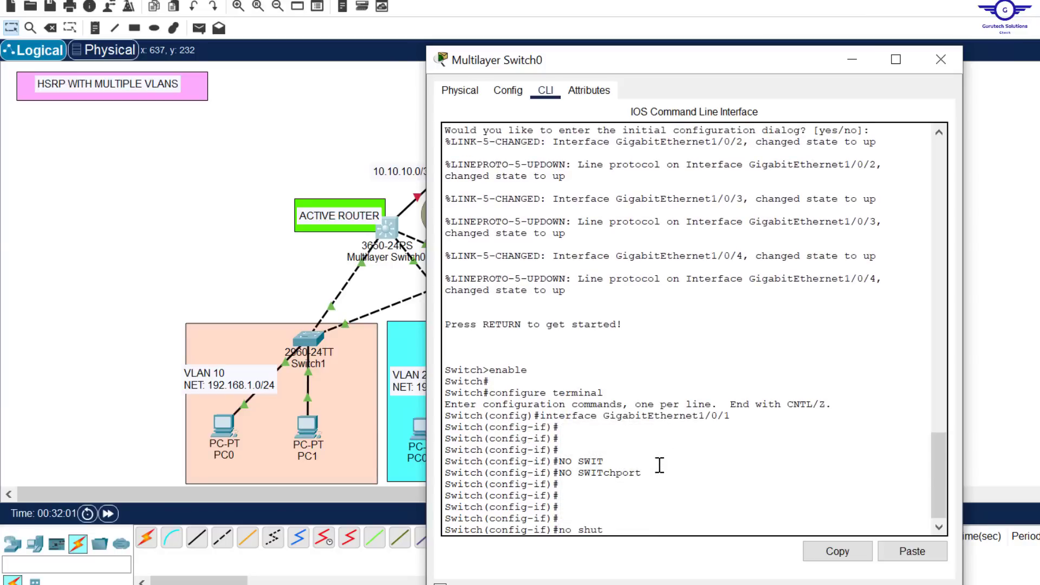
{"action": "type", "text": "ut"}
{"action": "key", "text": "Return"}
{"action": "key", "text": "Return"}
{"action": "key", "text": "Return"}
{"action": "key", "text": "Return"}
{"action": "key", "text": "Return"}
{"action": "key", "text": "Return"}
{"action": "key", "text": "Return"}
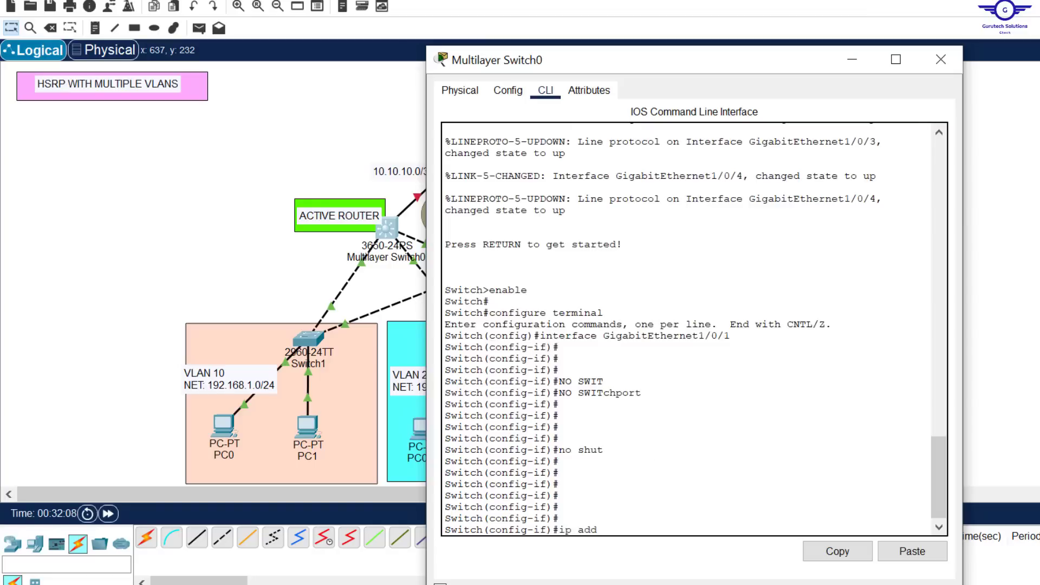
Step: Try to assign IP address 10.10.10.0 with mask 255.255.255.252 to GigabitEthernet1/0/1
{"action": "left_click_drag", "start_coordinate": [714, 73], "coordinate": [848, 4]}
{"action": "type", "text": "ip add 10"}
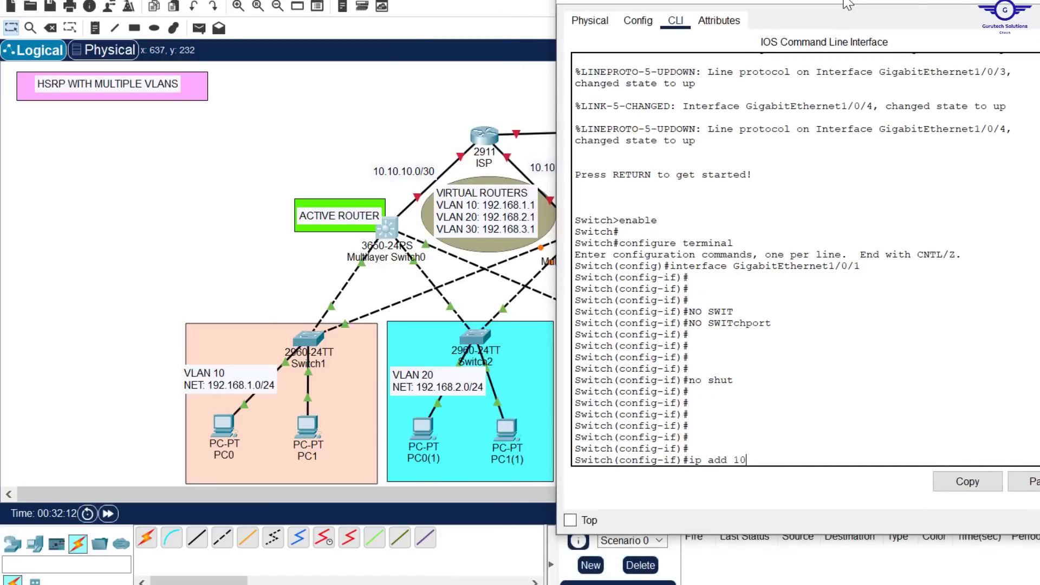
{"action": "type", "text": ".10.10."}
{"action": "type", "text": "0 255.255.255.252"}
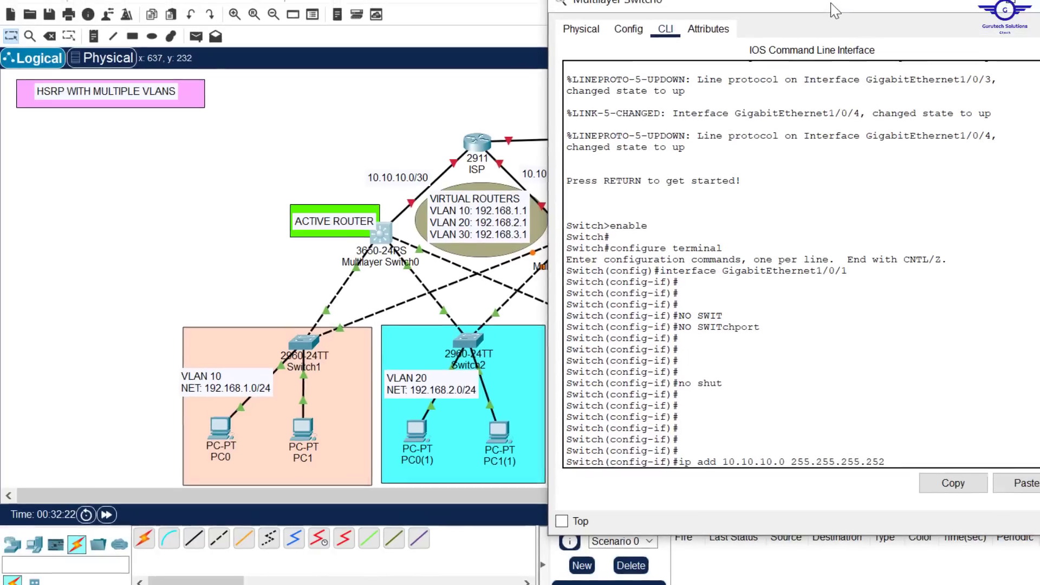
{"action": "key", "text": "Return"}
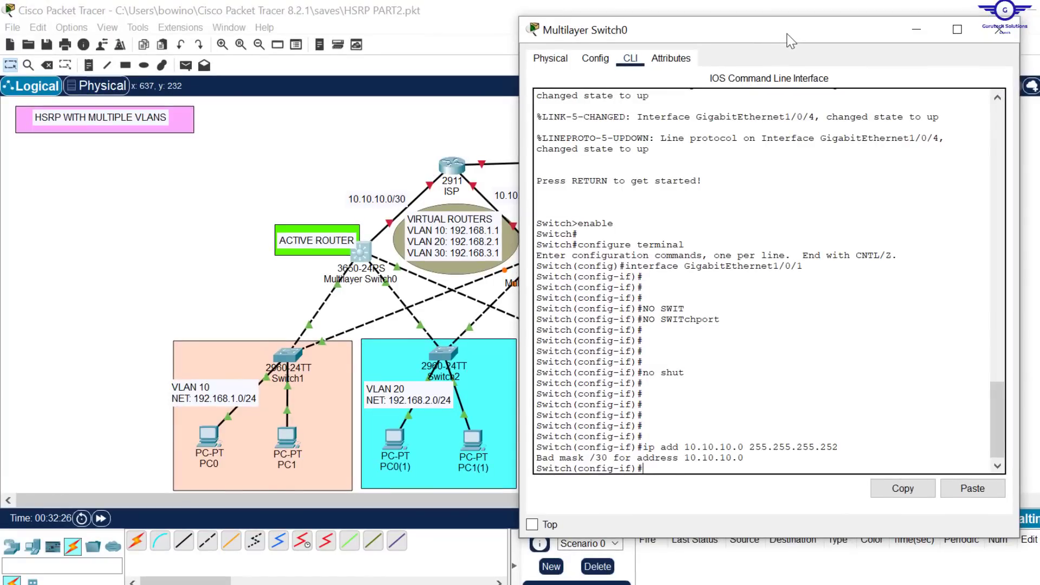
Step: Assign IP address 10.10.10.1 with mask 255.255.255.252 to GigabitEthernet1/0/1 by correcting the previous command
{"action": "key", "text": "Up"}
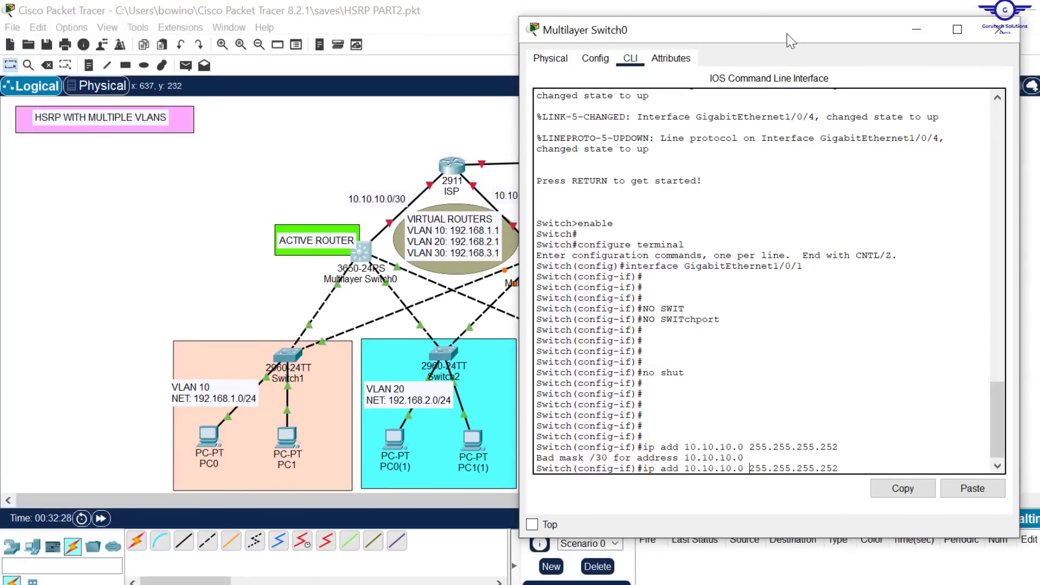
{"action": "key", "text": "Left"}
{"action": "key", "text": "BackSpace"}
{"action": "type", "text": "1"}
{"action": "key", "text": "Return"}
{"action": "key", "text": "Return"}
{"action": "key", "text": "Return"}
{"action": "key", "text": "Return"}
{"action": "key", "text": "Return"}
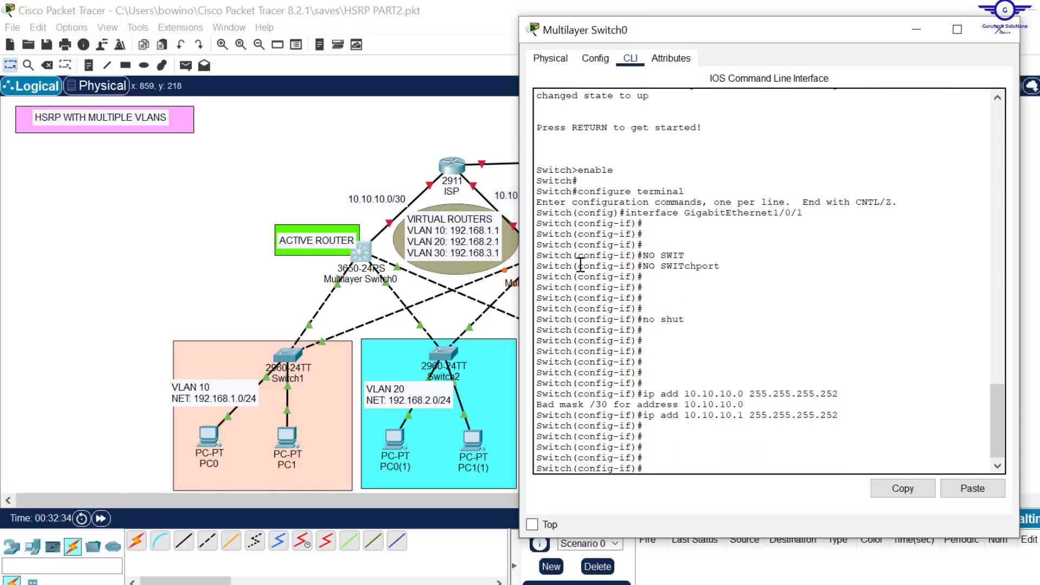
Step: Leave interface configuration mode on Multilayer Switch0 and save its configuration
{"action": "type", "text": "ex"}
{"action": "key", "text": "Return"}
{"action": "key", "text": "Return"}
{"action": "key", "text": "Return"}
{"action": "key", "text": "Return"}
{"action": "type", "text": "d"}
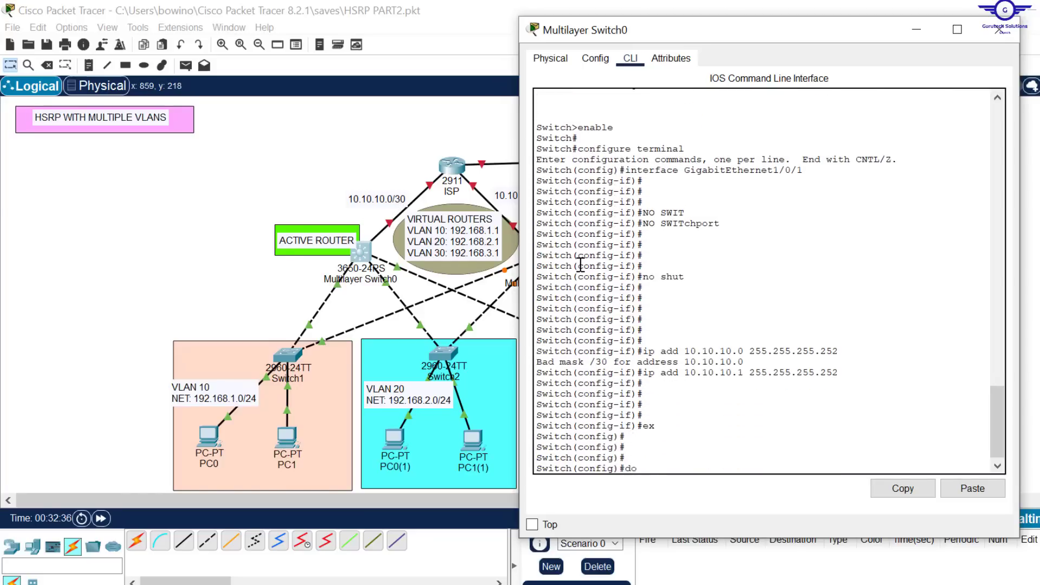
{"action": "type", "text": "o"}
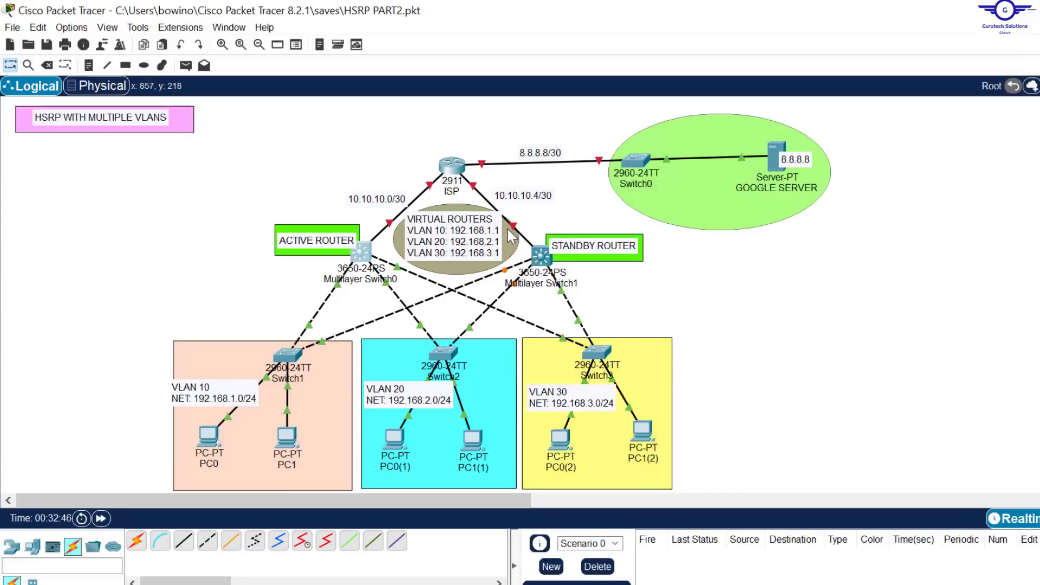
Step: Enter interface configuration mode for GigabitEthernet1/0/1 on Multilayer Switch1 and bring up its command line
{"action": "left_click", "coordinate": [540, 270]}
{"action": "left_click", "coordinate": [464, 43]}
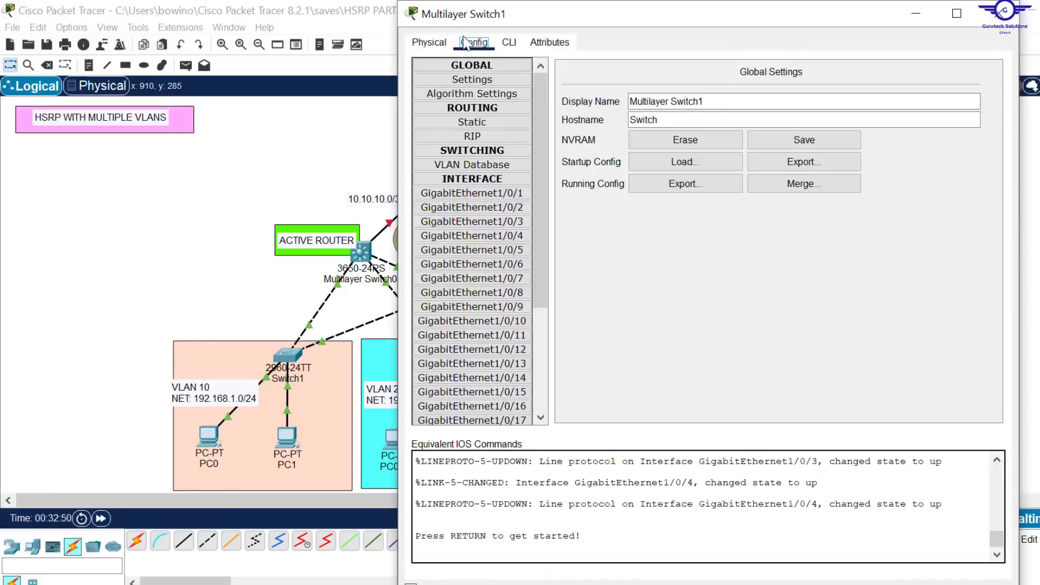
{"action": "left_click", "coordinate": [472, 193]}
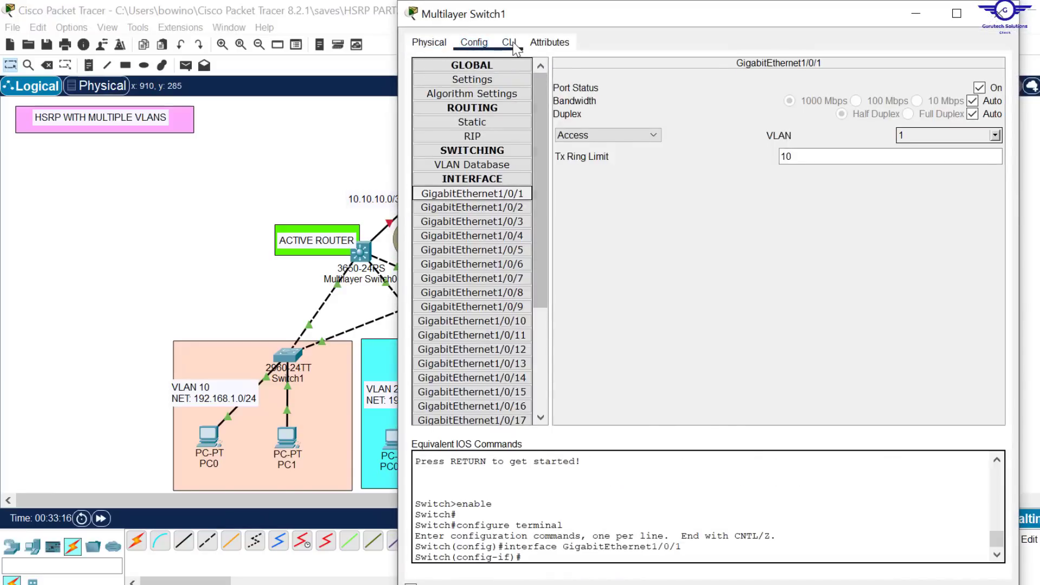
{"action": "left_click", "coordinate": [510, 43]}
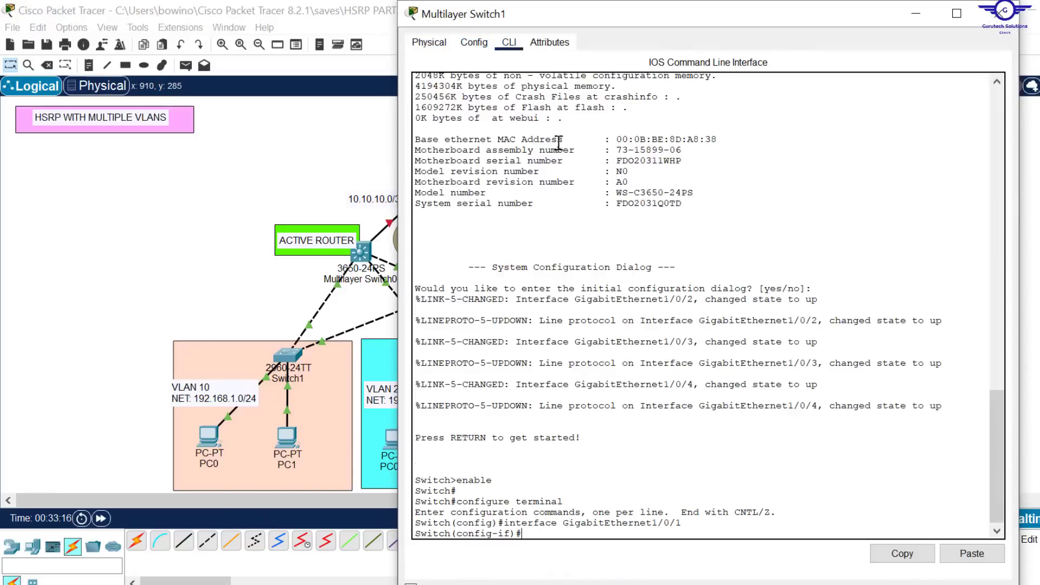
{"action": "key", "text": "Return"}
{"action": "key", "text": "Return"}
{"action": "key", "text": "Return"}
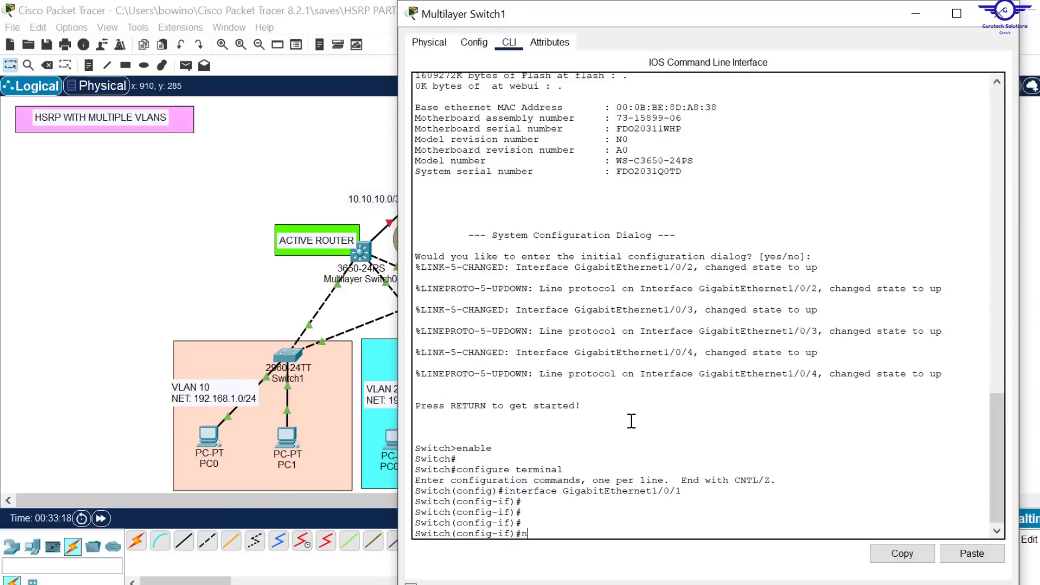
Step: Enable GigabitEthernet1/0/1 on Multilayer Switch1 with the no shut command
{"action": "type", "text": "no shut"}
{"action": "key", "text": "Return"}
{"action": "key", "text": "Return"}
{"action": "key", "text": "Return"}
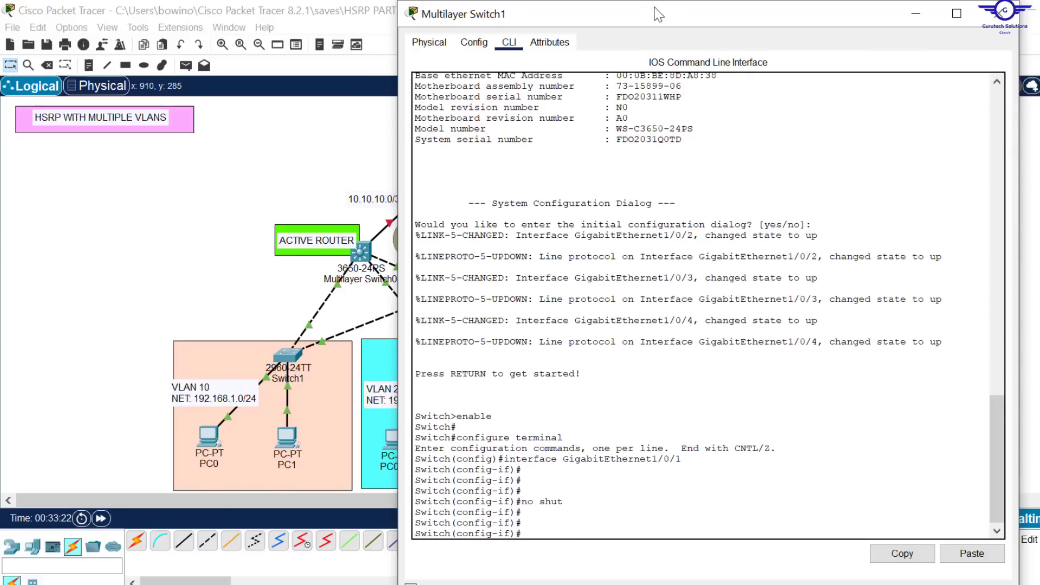
Step: Make GigabitEthernet1/0/1 on Multilayer Switch1 a routed port with the no switchport command
{"action": "left_click_drag", "start_coordinate": [654, 4], "coordinate": [630, 38]}
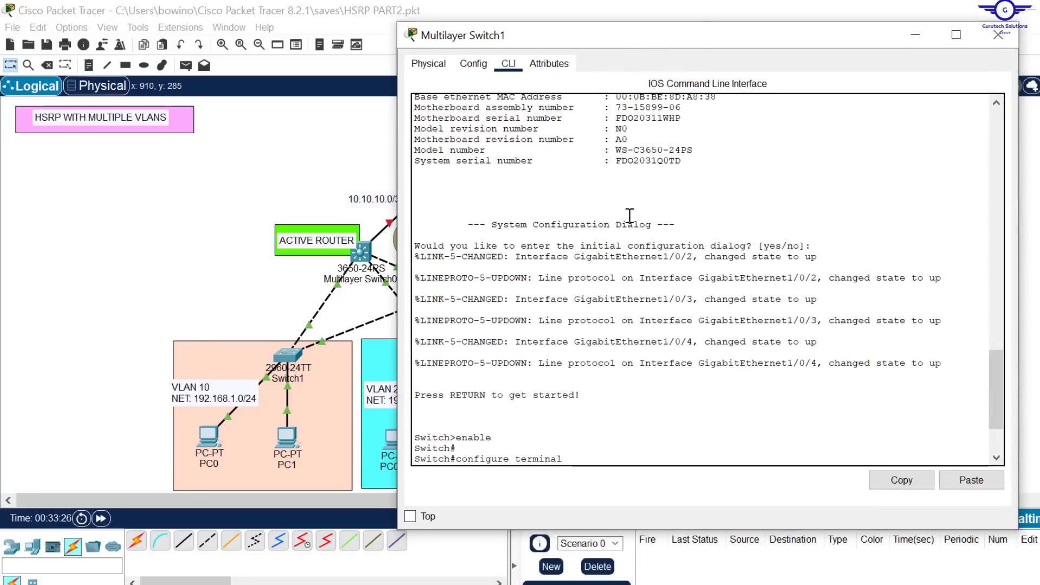
{"action": "scroll", "coordinate": [630, 215], "scroll_direction": "down", "scroll_amount": 4}
{"action": "type", "text": "no s"}
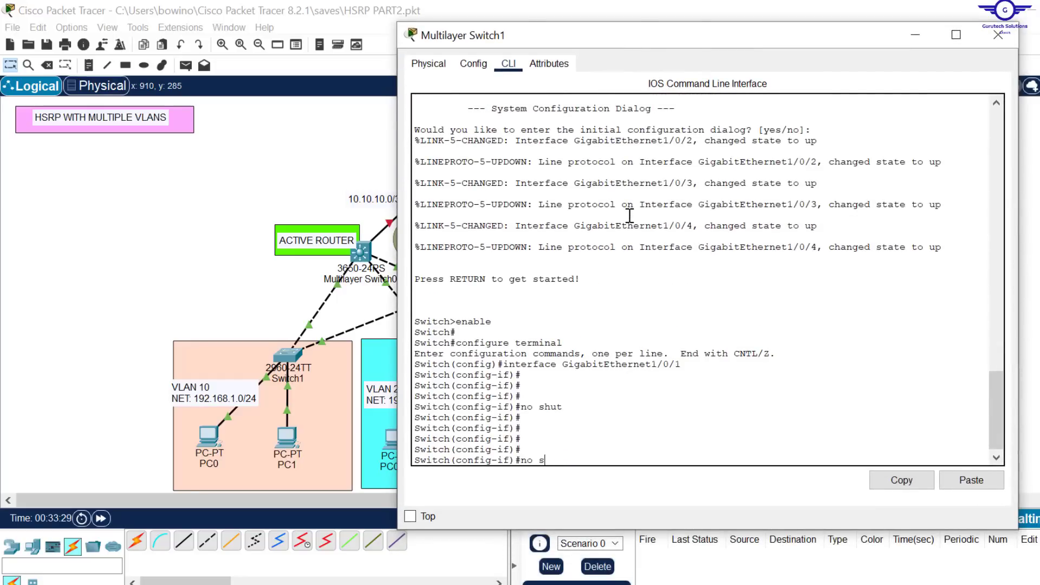
{"action": "key", "text": "Tab"}
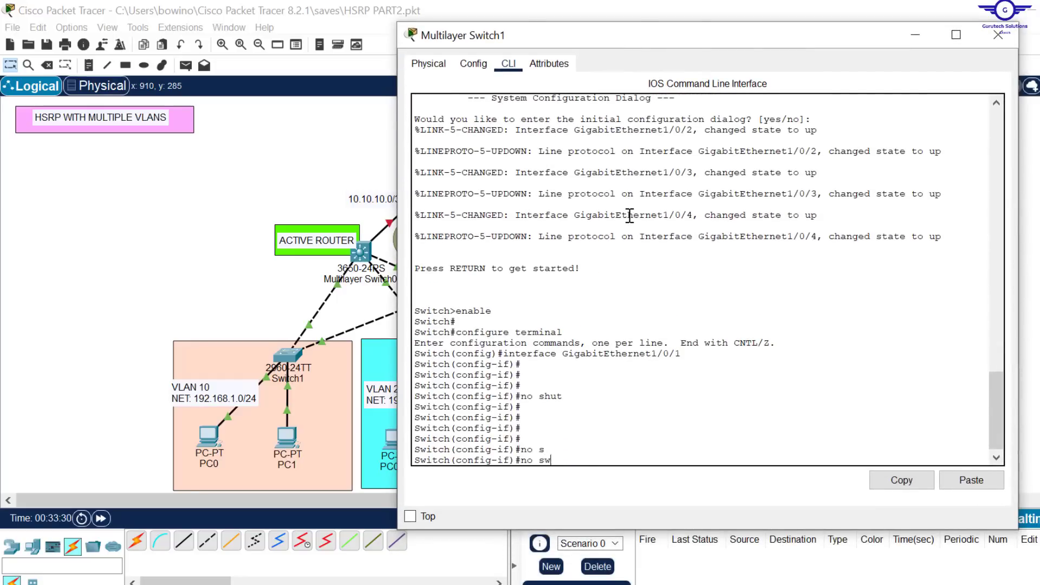
{"action": "type", "text": "w"}
{"action": "key", "text": "Tab"}
{"action": "key", "text": "Return"}
{"action": "key", "text": "Return"}
{"action": "key", "text": "Return"}
{"action": "key", "text": "Return"}
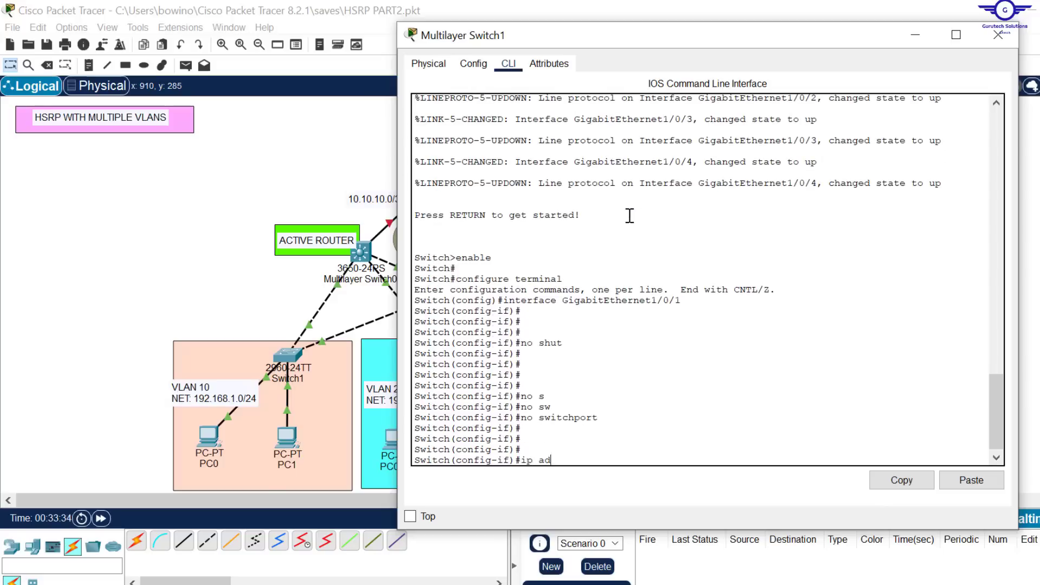
Step: Assign IP address 10.10.10.5 with mask 255.255.255.252 to GigabitEthernet1/0/1 on Multilayer Switch1, checking the topology for its subnet
{"action": "type", "text": "ip add 10.10.10."}
{"action": "left_click", "coordinate": [293, 157]}
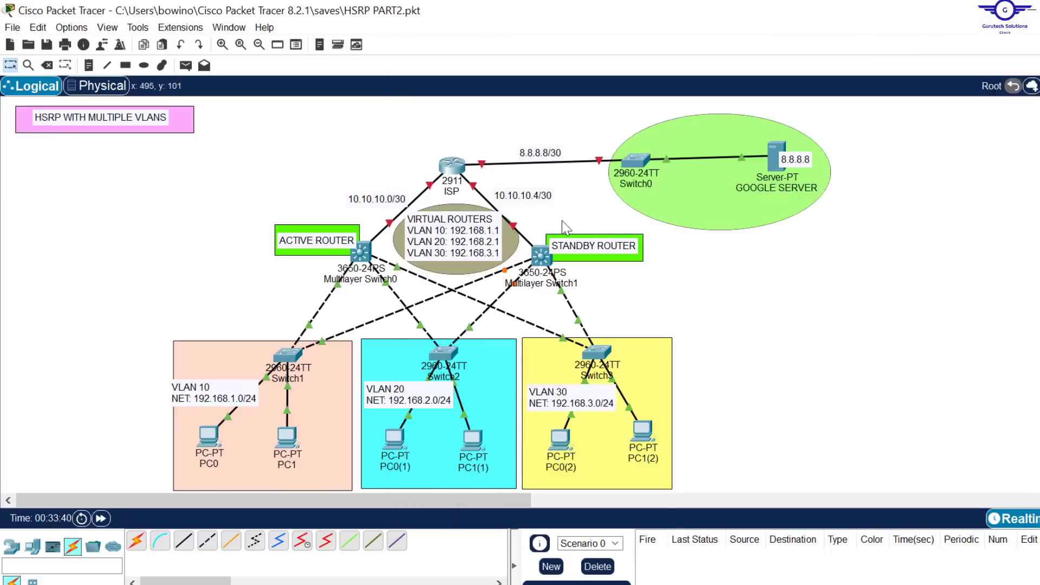
{"action": "left_click", "coordinate": [541, 255]}
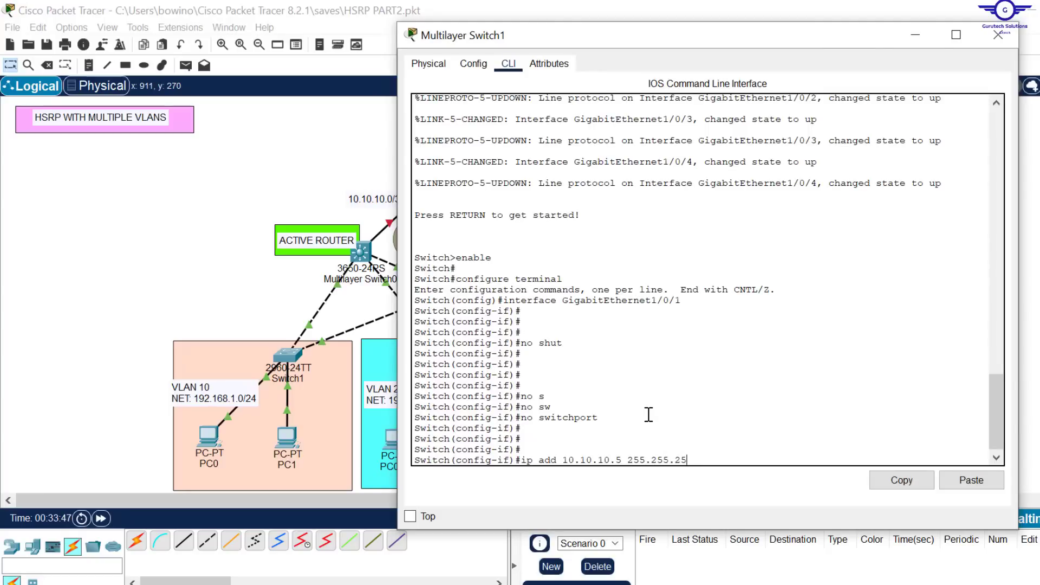
{"action": "type", "text": "5 255.255.255.252"}
{"action": "key", "text": "Return"}
{"action": "key", "text": "Return"}
{"action": "key", "text": "Return"}
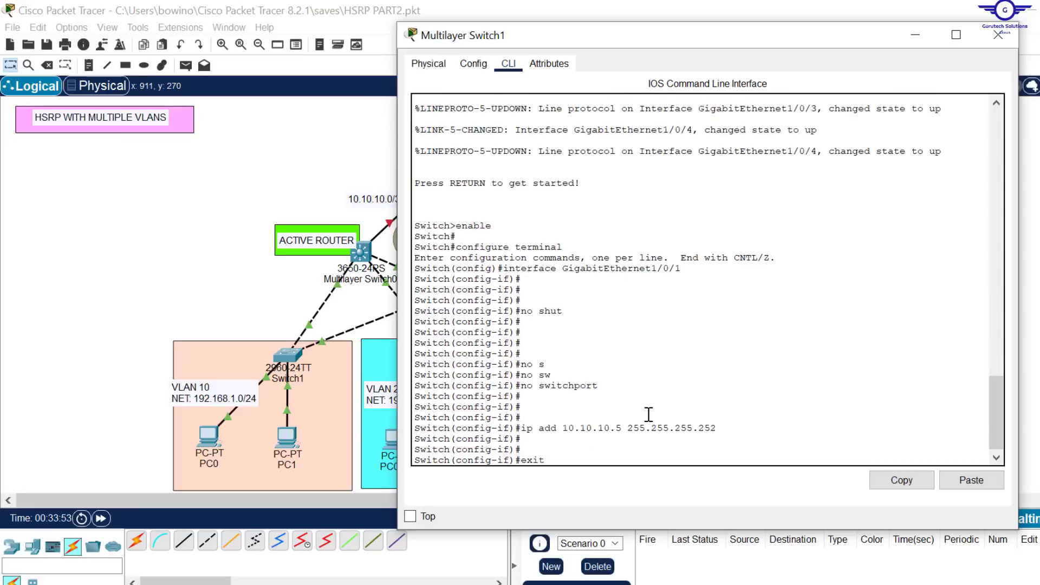
Step: Exit interface configuration mode on Multilayer Switch1, save the configuration with do wr and close the device window
{"action": "type", "text": "exit"}
{"action": "key", "text": "Return"}
{"action": "key", "text": "Return"}
{"action": "key", "text": "Return"}
{"action": "key", "text": "Return"}
{"action": "key", "text": "Return"}
{"action": "type", "text": "do wr"}
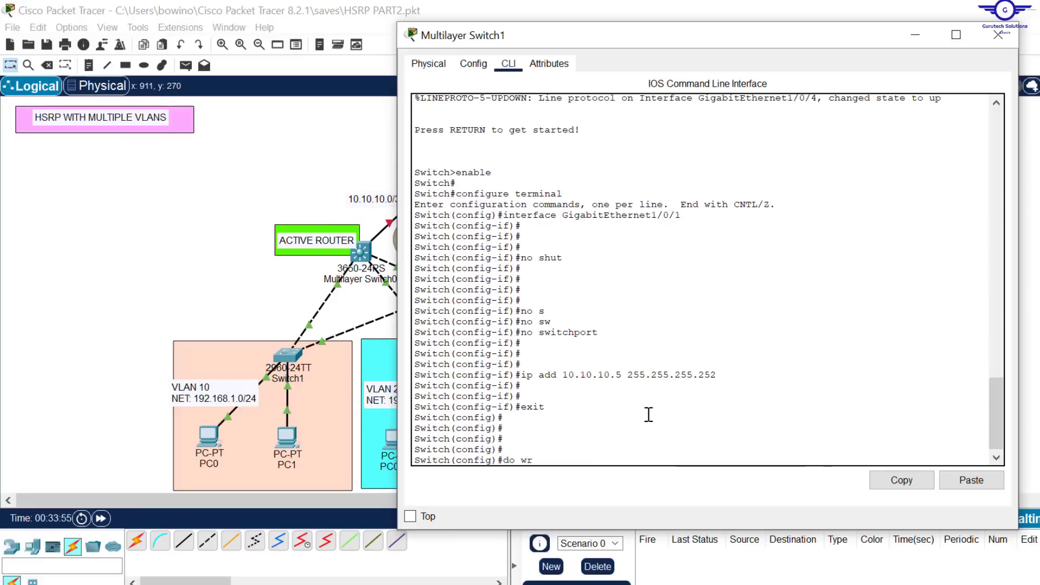
{"action": "key", "text": "Return"}
{"action": "left_click", "coordinate": [998, 34]}
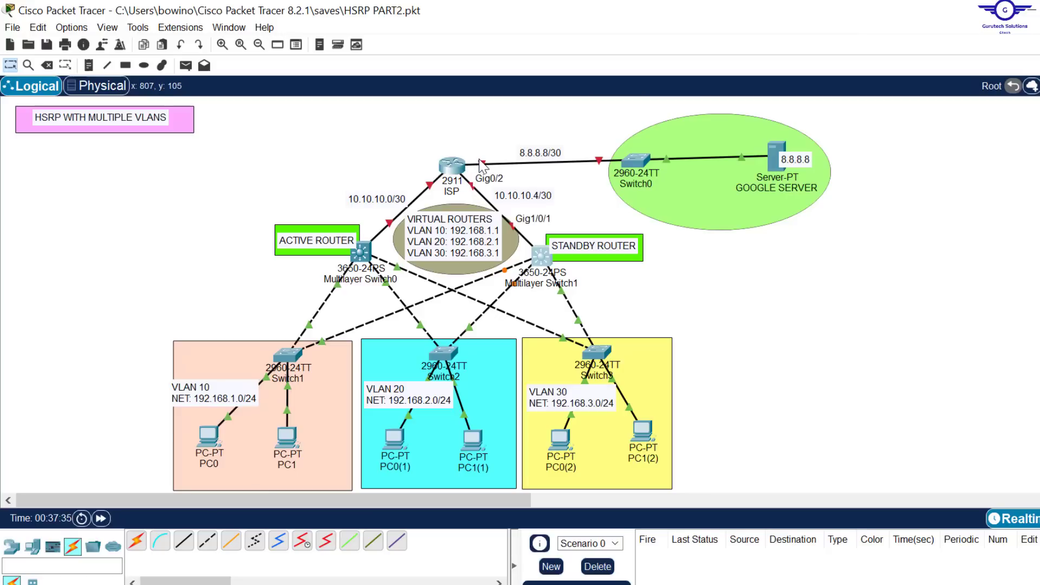
Step: Change the network label on the link between the ISP router and Switch0 to 8.8.8.0/24
{"action": "double_click", "coordinate": [544, 152]}
{"action": "key", "text": "BackSpace"}
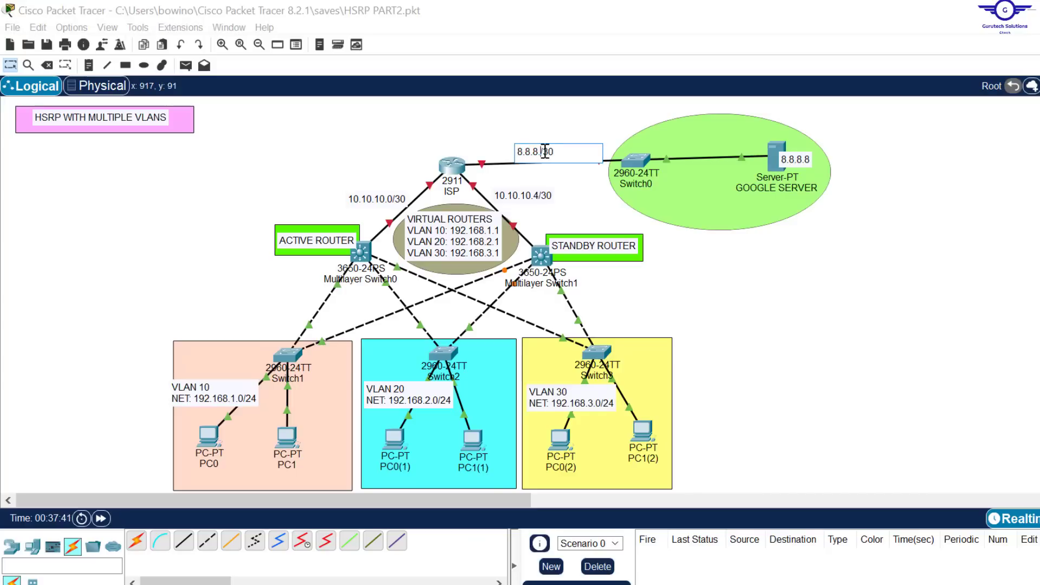
{"action": "type", "text": "0/24"}
{"action": "left_click", "coordinate": [497, 144]}
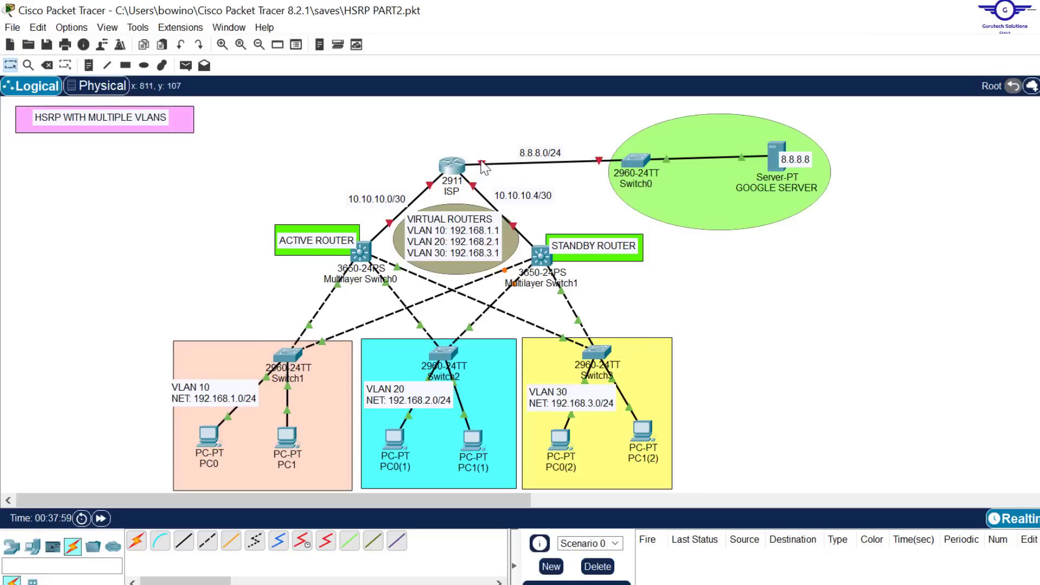
Step: Enable GigabitEthernet0/0 on the ISP router and give it IP address 8.8.8.1 with mask 255.255.255.0
{"action": "left_click", "coordinate": [452, 166]}
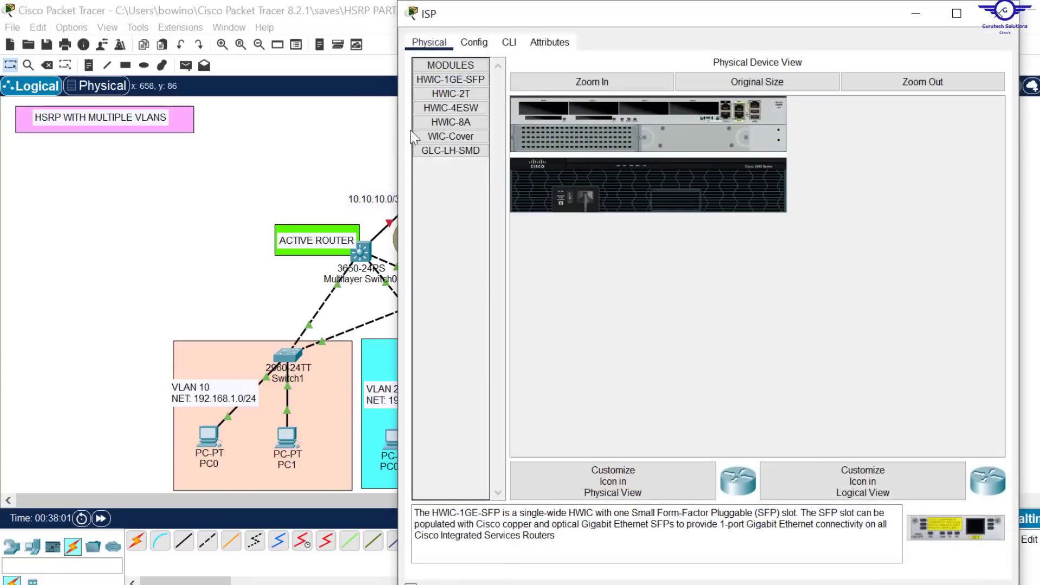
{"action": "left_click", "coordinate": [477, 46]}
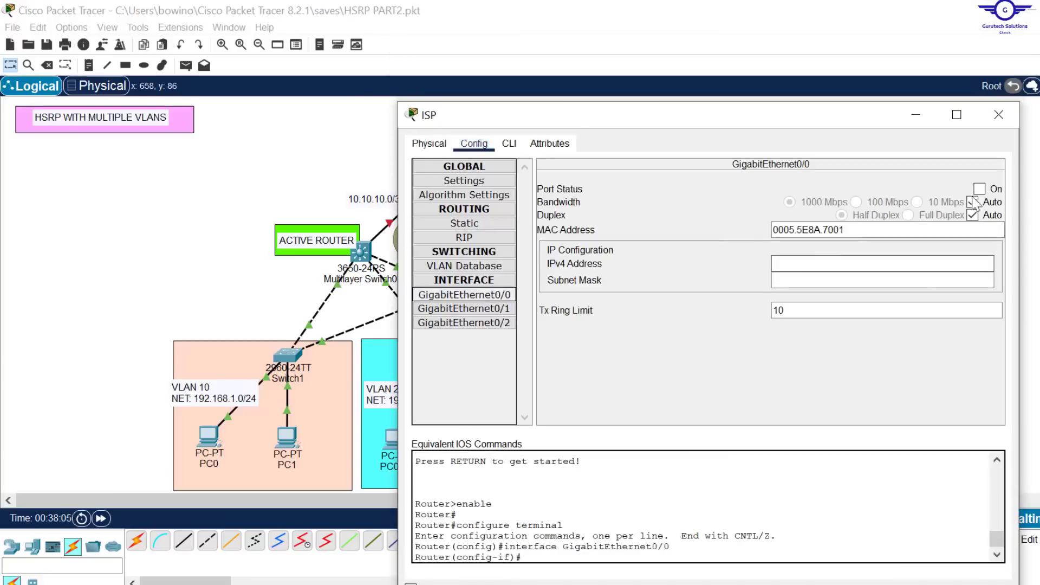
{"action": "type", "text": "8.8.8.1"}
{"action": "left_click", "coordinate": [838, 280]}
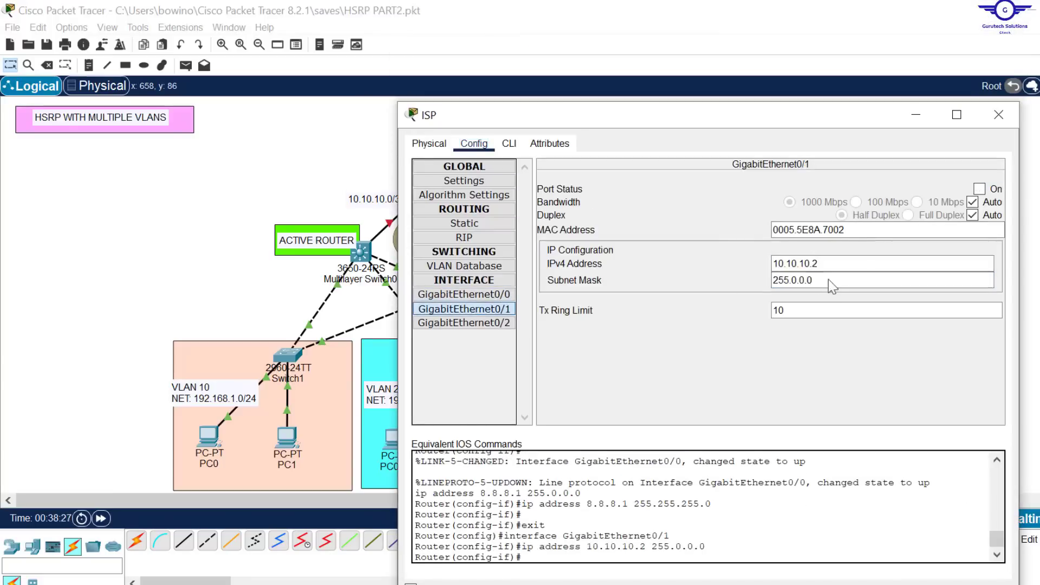
Step: Configure the ISP router's links to the multilayer switches with mask 255.255.255.252, enabling GigabitEthernet0/2 with IP address 10.10.10.6
{"action": "type", "text": "255.255.255.252"}
{"action": "type", "text": "10.10.10.6"}
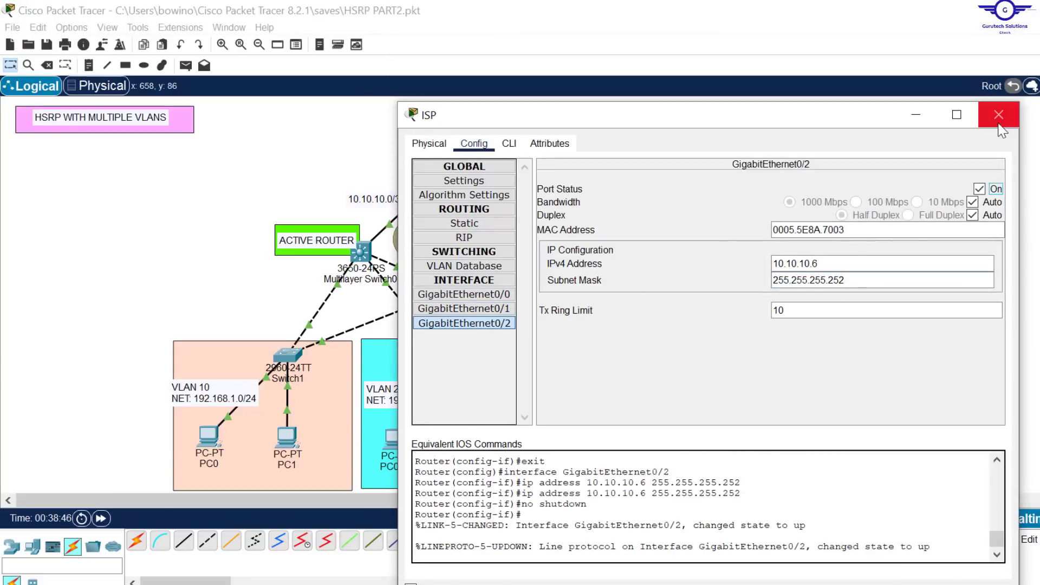
{"action": "left_click", "coordinate": [998, 115]}
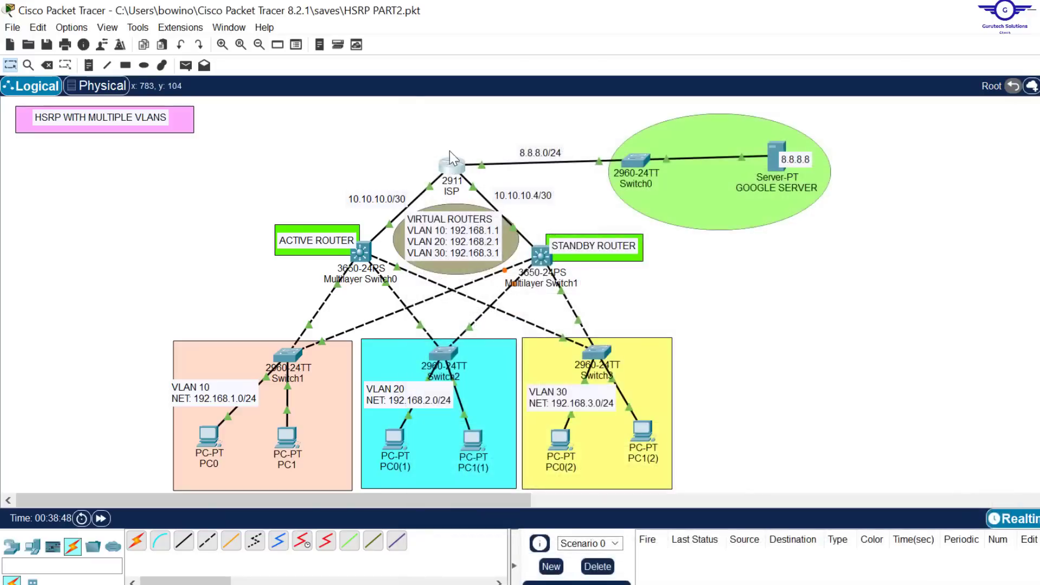
Step: Switch to the config-guide.txt notes in Notepad, highlight item 3 on access-switch VLANs and trunk ports, and return to Packet Tracer
{"action": "mouse_move", "coordinate": [454, 169]}
{"action": "key", "text": "alt+Tab"}
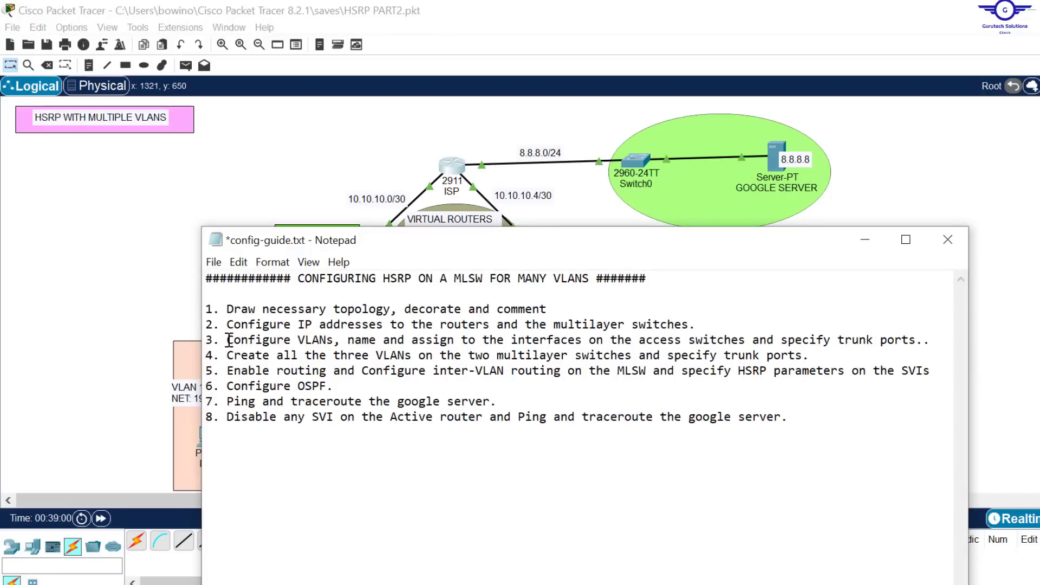
{"action": "left_click_drag", "start_coordinate": [230, 340], "coordinate": [935, 344]}
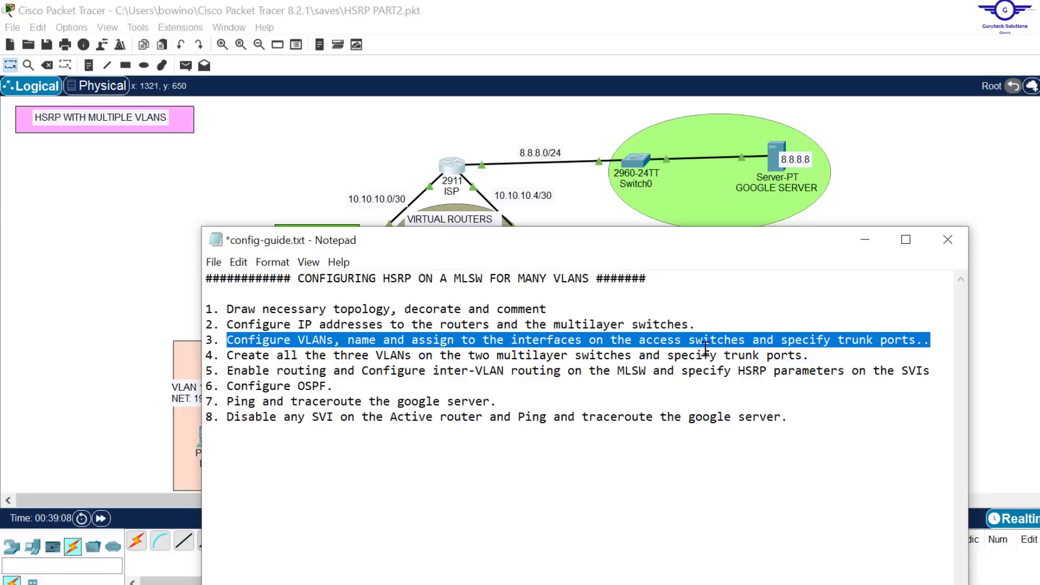
{"action": "left_click", "coordinate": [560, 196]}
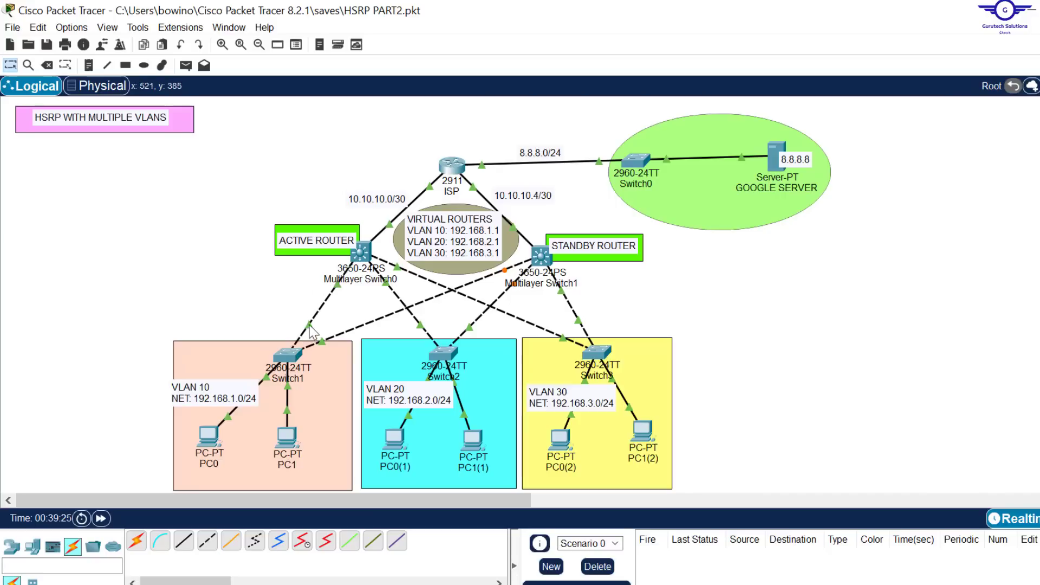
Step: Open access switch Switch1 in the VLAN 10 area and start a session at its command line
{"action": "mouse_move", "coordinate": [311, 328]}
{"action": "mouse_move", "coordinate": [290, 356]}
{"action": "left_click", "coordinate": [292, 350]}
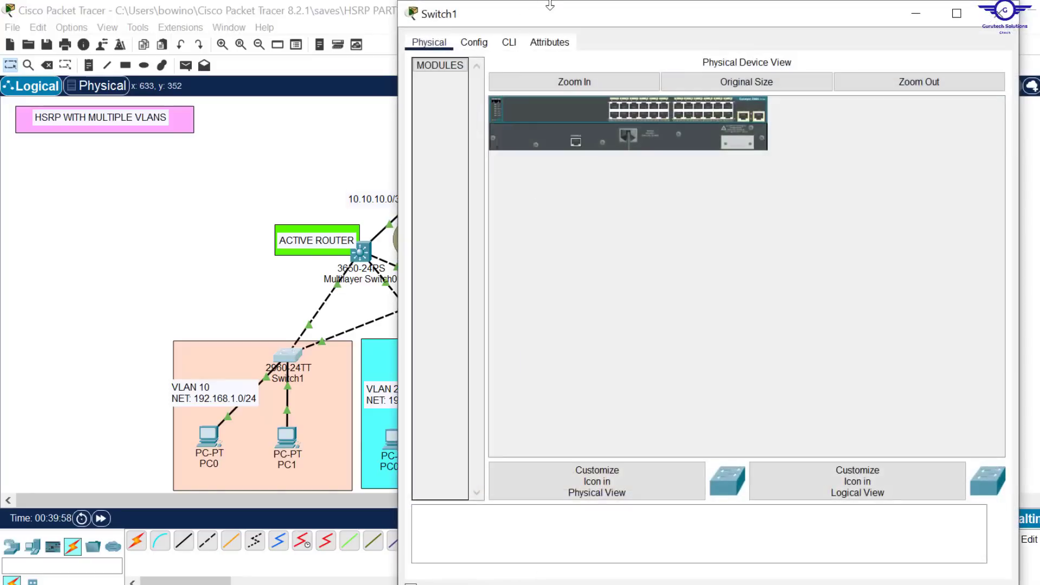
{"action": "left_click_drag", "start_coordinate": [550, 7], "coordinate": [549, 64]}
{"action": "left_click", "coordinate": [478, 102]}
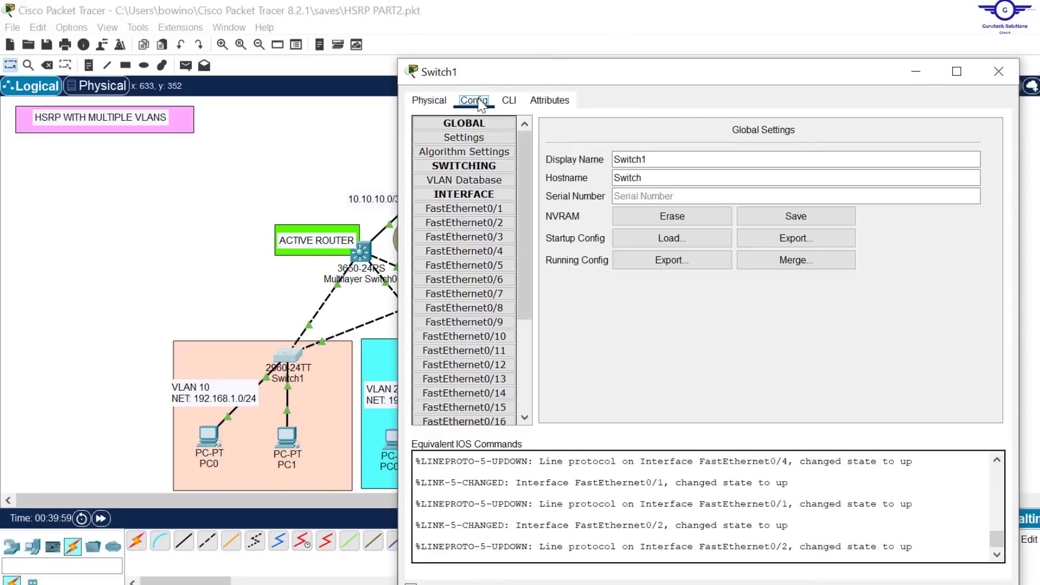
{"action": "left_click", "coordinate": [509, 102]}
{"action": "key", "text": "Return"}
{"action": "key", "text": "Return"}
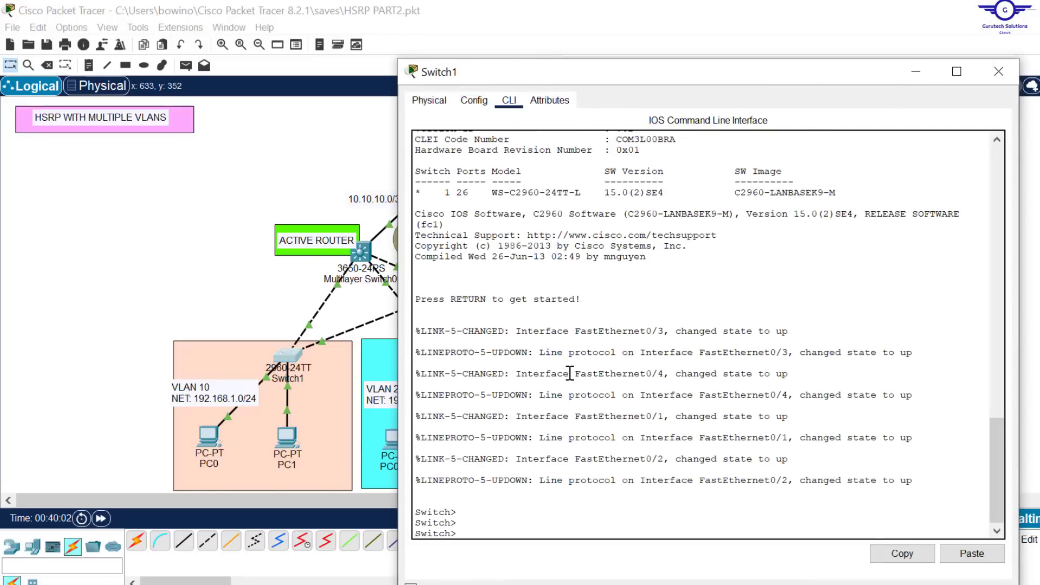
Step: Enter privileged mode and global configuration mode on Switch1 with en and conf t
{"action": "type", "text": "en"}
{"action": "key", "text": "Return"}
{"action": "key", "text": "Return"}
{"action": "type", "text": "con"}
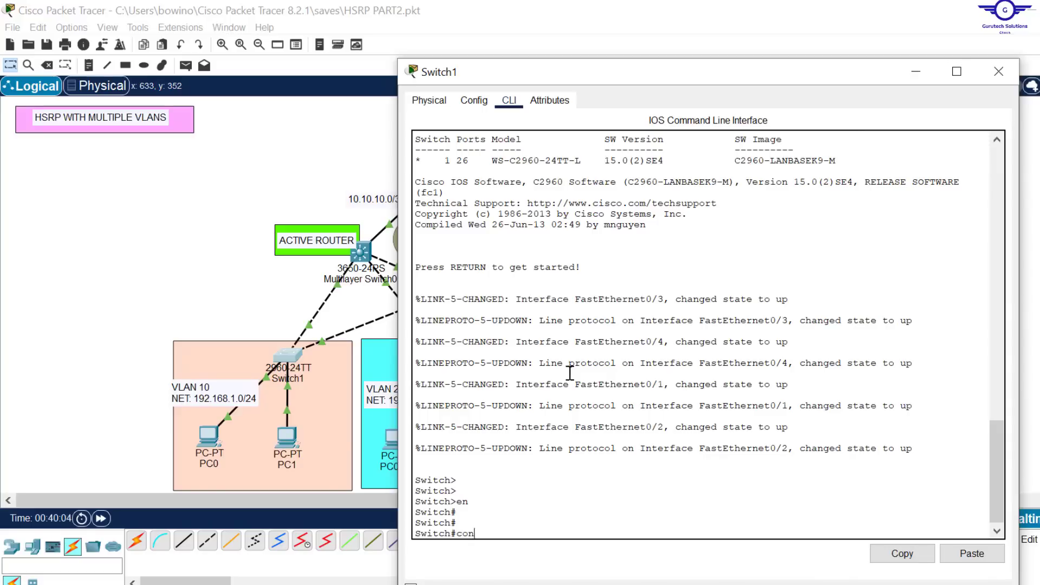
{"action": "type", "text": "f t"}
{"action": "key", "text": "Return"}
{"action": "key", "text": "Return"}
{"action": "key", "text": "Return"}
Step: Set the interface range fa0/1-2 on Switch1 as trunk ports with the switchport mode trunk command
{"action": "type", "text": "int range"}
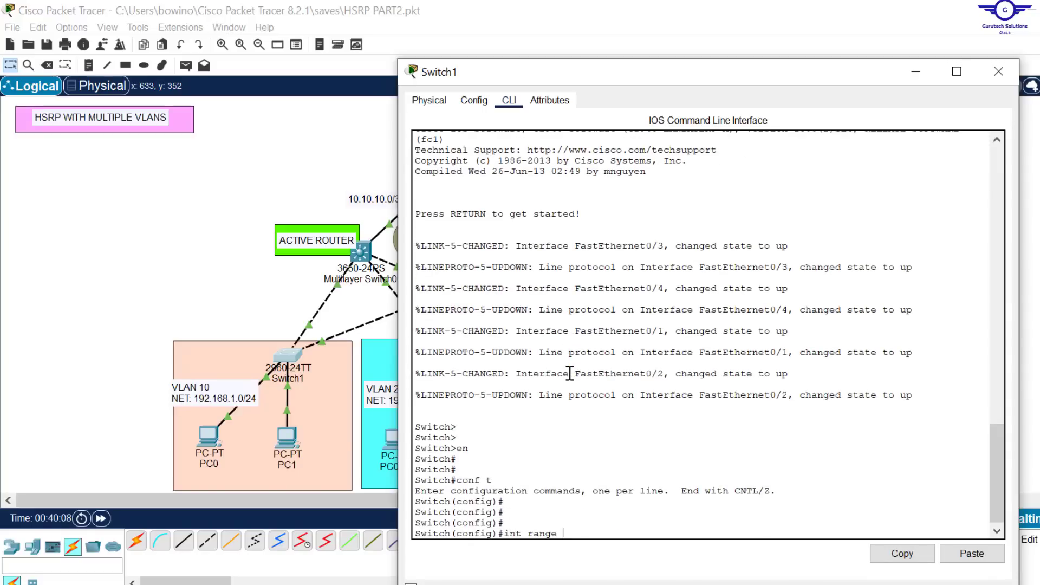
{"action": "type", "text": " fa0/1-2"}
{"action": "key", "text": "Return"}
{"action": "type", "text": "sw"}
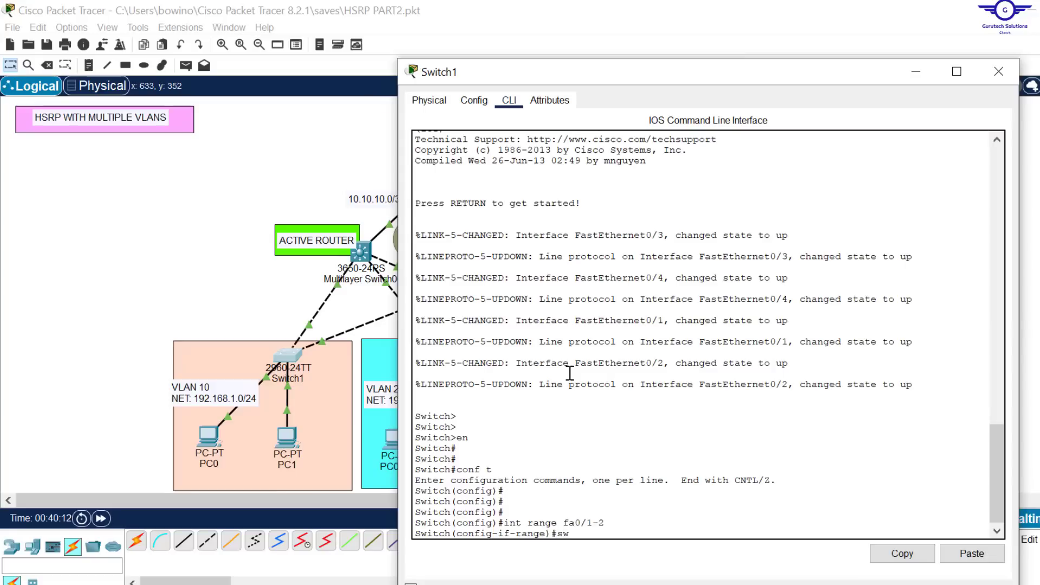
{"action": "type", "text": "it"}
{"action": "key", "text": "Tab"}
{"action": "type", "text": "m"}
{"action": "key", "text": "Tab"}
{"action": "key", "text": "Tab"}
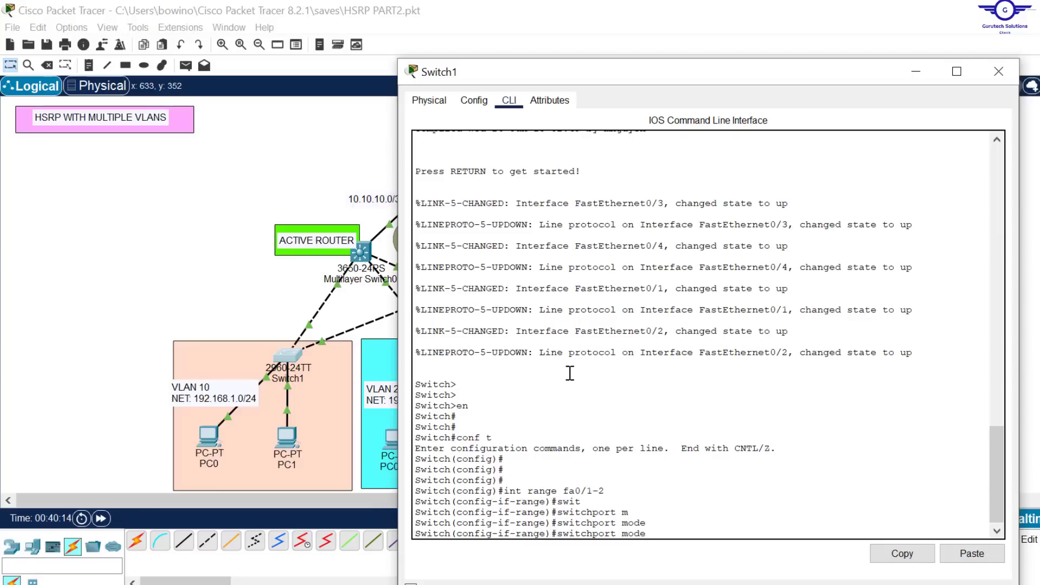
{"action": "type", "text": "tr"}
{"action": "key", "text": "Tab"}
{"action": "key", "text": "Return"}
Step: Exit the interface range on Switch1, save the configuration with do wr and close the device window
{"action": "key", "text": "Return"}
{"action": "key", "text": "Return"}
{"action": "key", "text": "Return"}
{"action": "key", "text": "Return"}
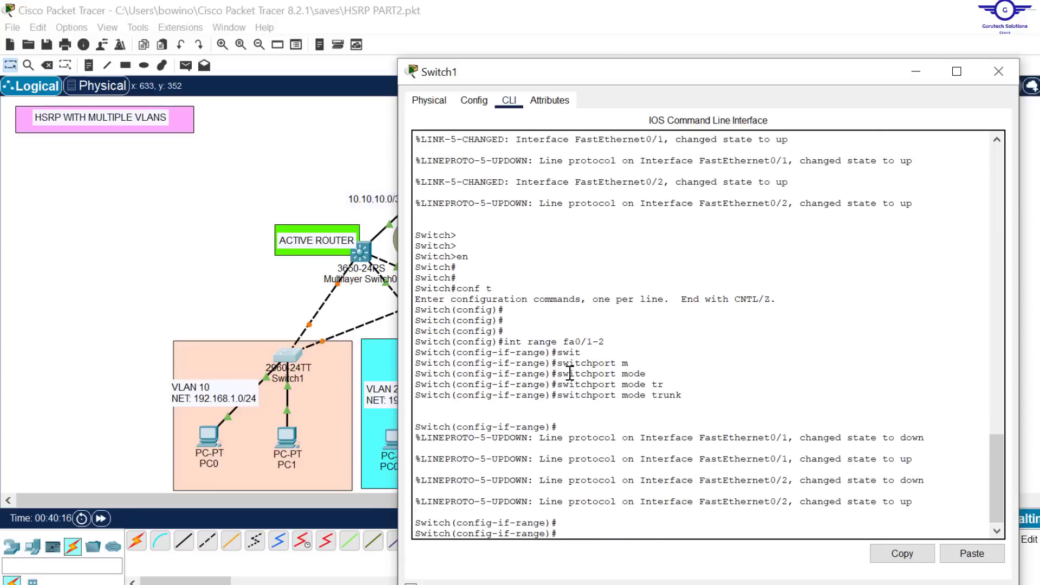
{"action": "type", "text": "ex"}
{"action": "key", "text": "Return"}
{"action": "key", "text": "Return"}
{"action": "key", "text": "Return"}
{"action": "key", "text": "Return"}
{"action": "key", "text": "Return"}
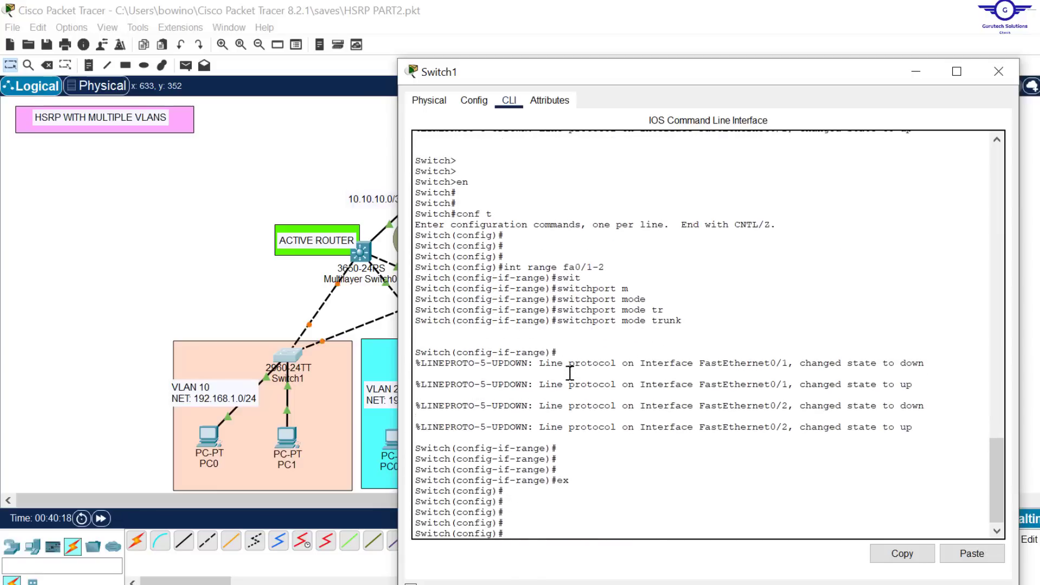
{"action": "type", "text": "do wr"}
{"action": "key", "text": "Return"}
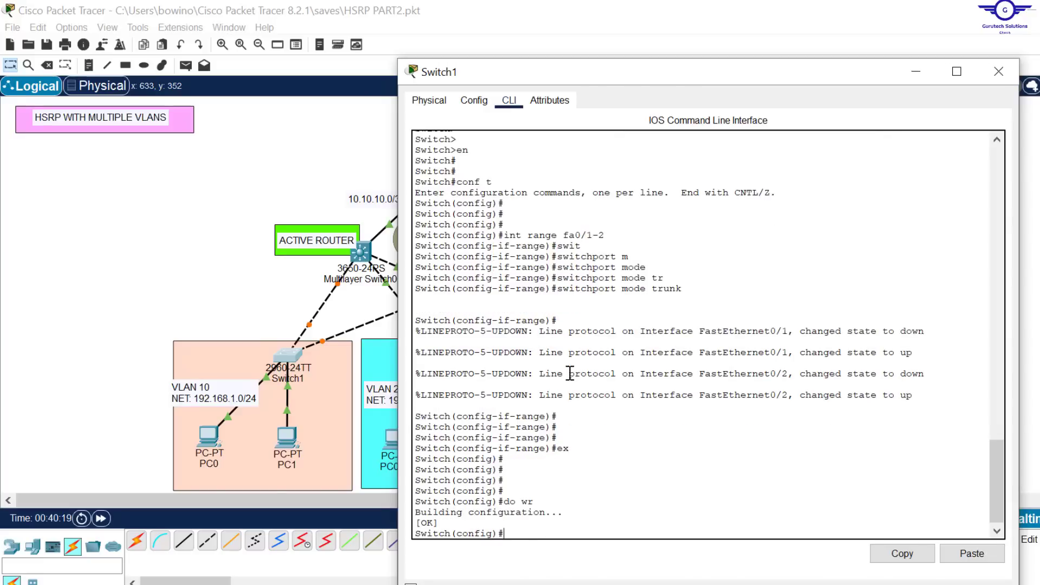
{"action": "left_click", "coordinate": [1005, 76]}
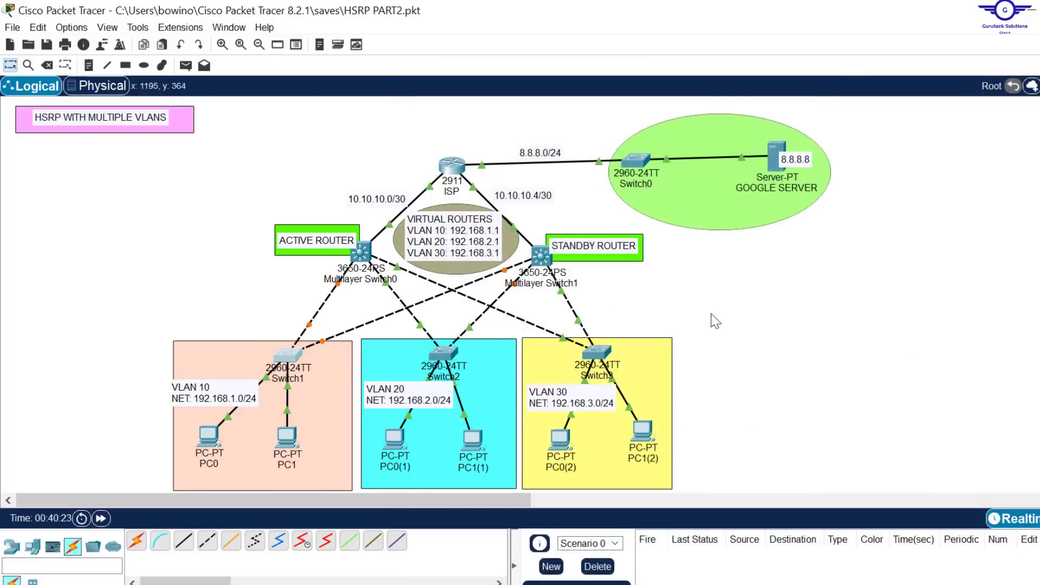
Step: Open access switch Switch2 in the VLAN 20 area
{"action": "left_click", "coordinate": [441, 351]}
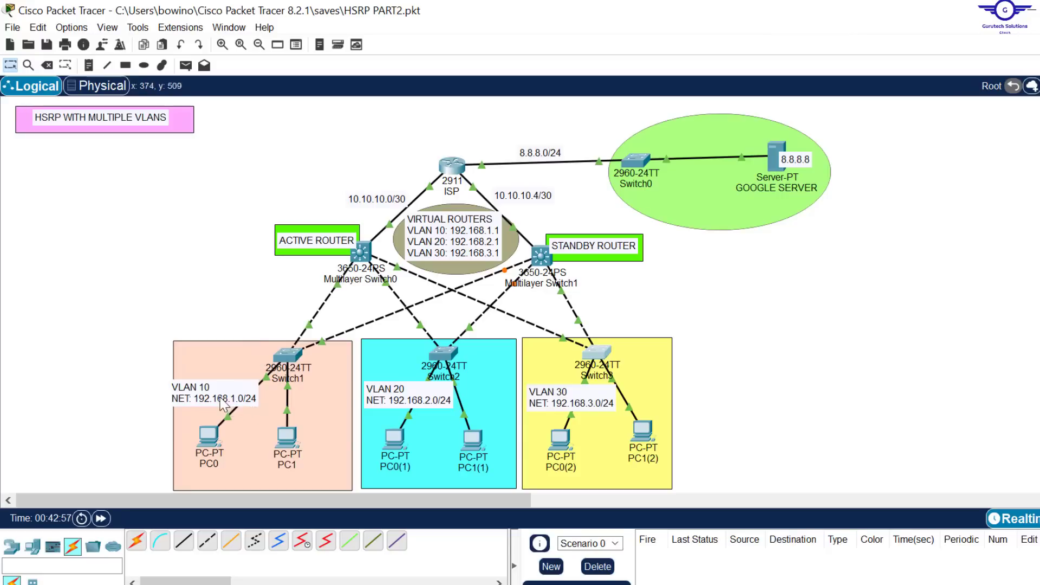
Step: Reopen Switch1 in the VLAN 10 area at its command line and reposition its window
{"action": "left_click", "coordinate": [287, 355]}
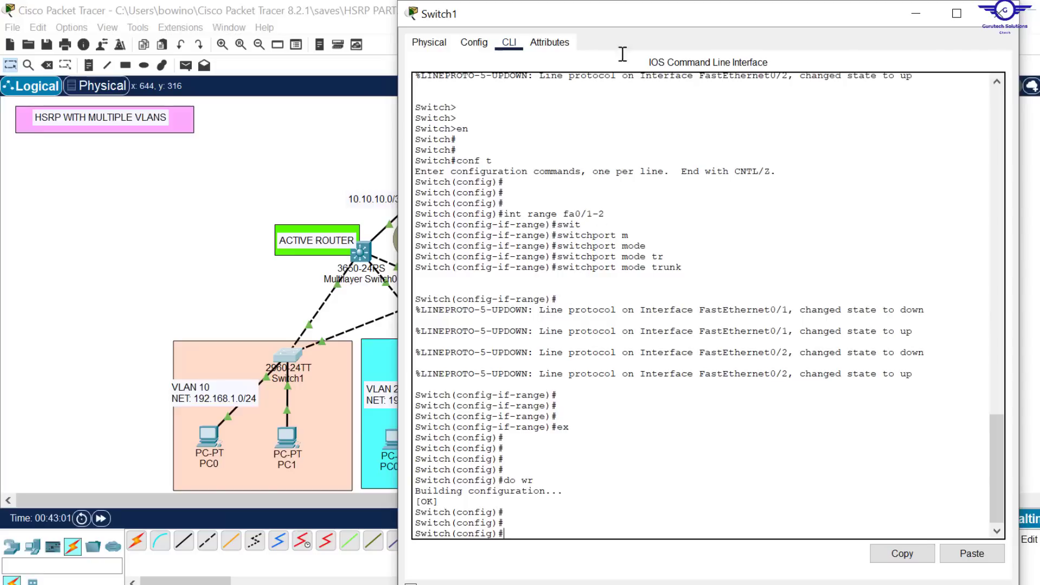
{"action": "left_click_drag", "start_coordinate": [635, 2], "coordinate": [607, 40]}
{"action": "scroll", "coordinate": [662, 435], "scroll_direction": "down", "scroll_amount": 4}
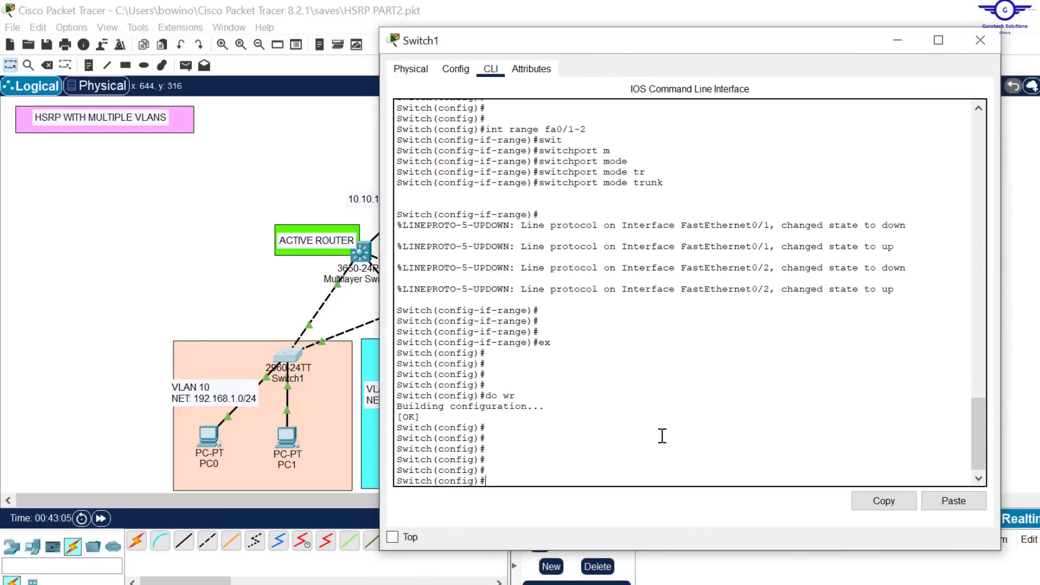
Step: Set the interface range fa0/3-24 on Switch1 to access mode with switchport mode access and exit the range
{"action": "type", "text": "t range fa0/3-24"}
{"action": "key", "text": "Return"}
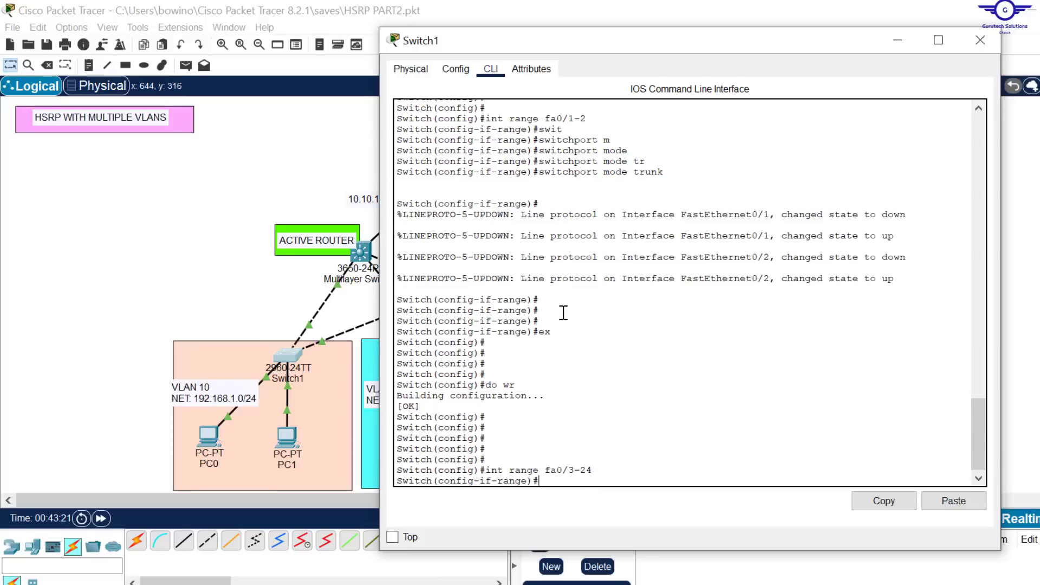
{"action": "type", "text": "swit"}
{"action": "key", "text": "Tab"}
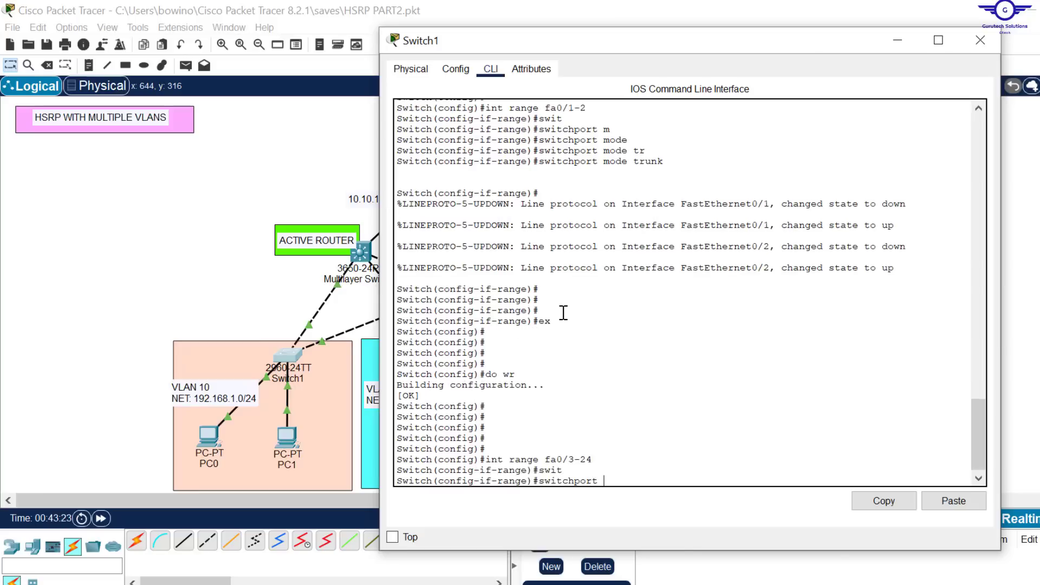
{"action": "type", "text": "mo"}
{"action": "key", "text": "Tab"}
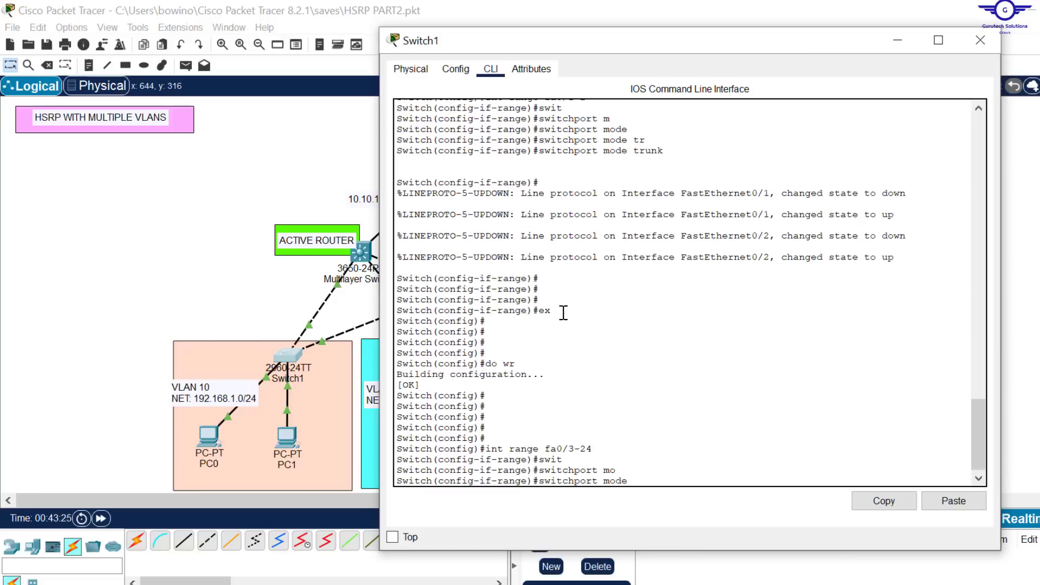
{"action": "type", "text": "ac"}
{"action": "key", "text": "Tab"}
{"action": "key", "text": "Return"}
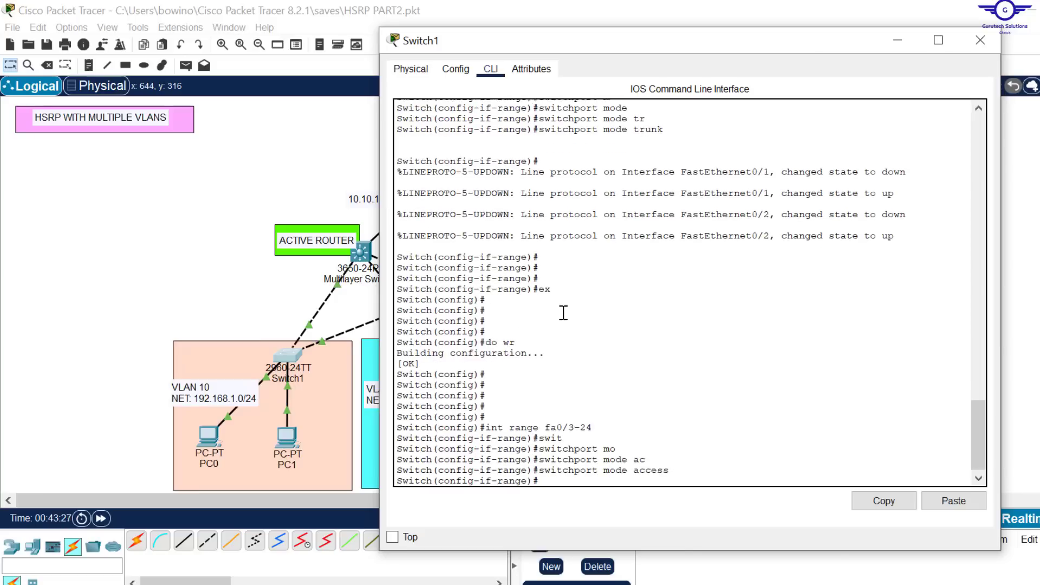
{"action": "type", "text": "ex"}
{"action": "key", "text": "Return"}
{"action": "key", "text": "Return"}
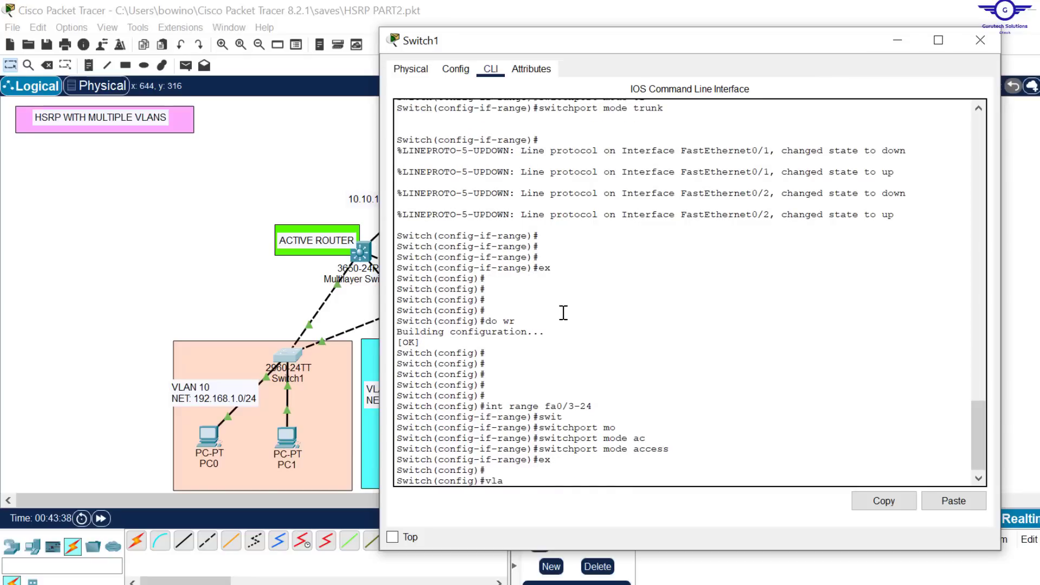
Step: Create VLAN 10 on Switch1, name it IT and exit VLAN configuration
{"action": "key", "text": "Return"}
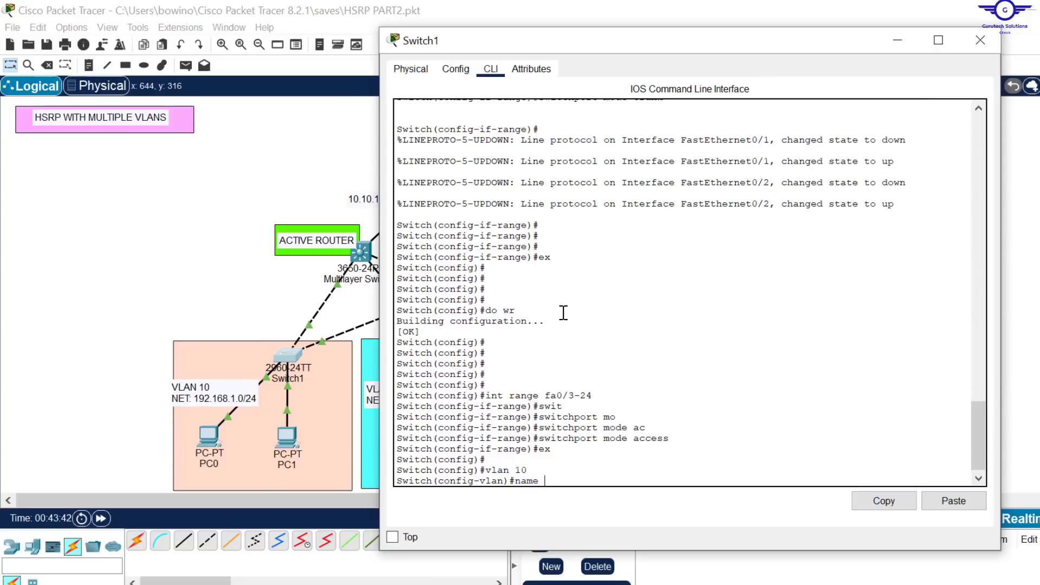
{"action": "type", "text": "name IT"}
{"action": "key", "text": "Return"}
{"action": "key", "text": "Return"}
{"action": "type", "text": "ex"}
{"action": "key", "text": "Return"}
{"action": "key", "text": "Return"}
{"action": "key", "text": "Return"}
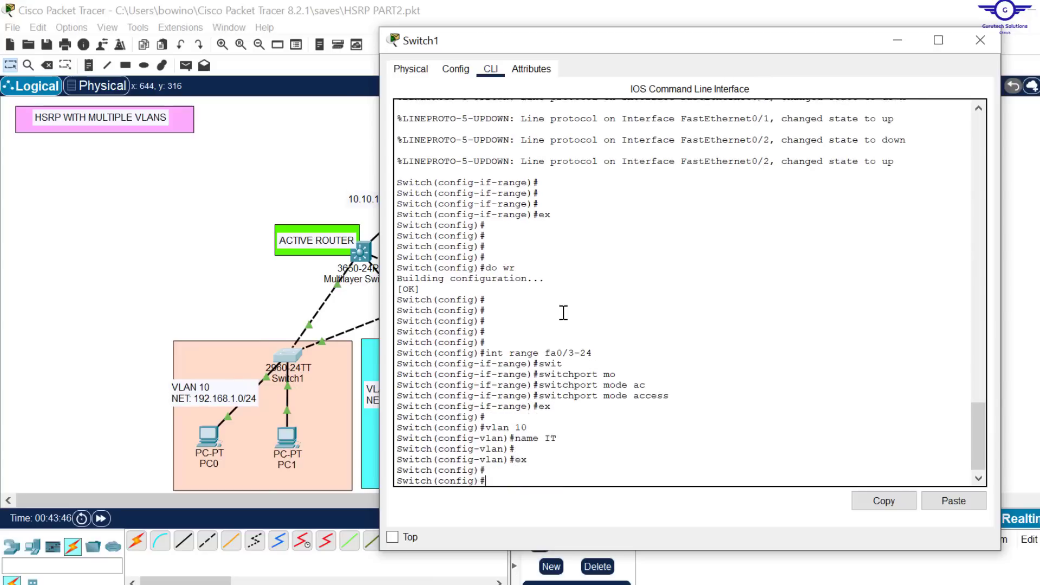
Step: Re-enter the interface range fa0/3-24 on Switch1 and reapply switchport mode access
{"action": "key", "text": "Up"}
{"action": "key", "text": "Up"}
{"action": "key", "text": "Up"}
{"action": "key", "text": "Up"}
{"action": "key", "text": "Up"}
{"action": "key", "text": "Up"}
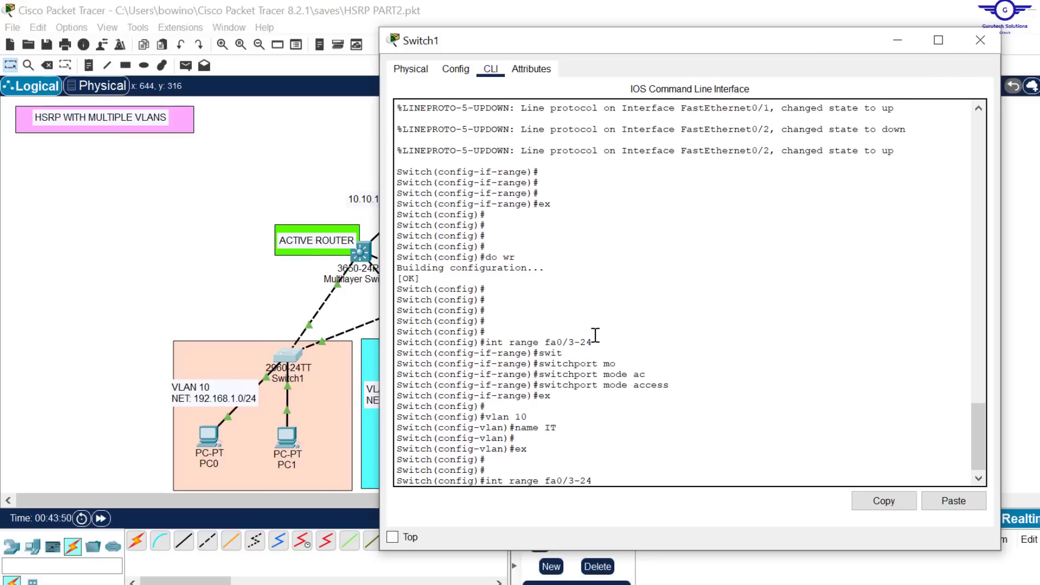
{"action": "key", "text": "Return"}
{"action": "key", "text": "Up"}
{"action": "key", "text": "Up"}
{"action": "key", "text": "Up"}
{"action": "key", "text": "Up"}
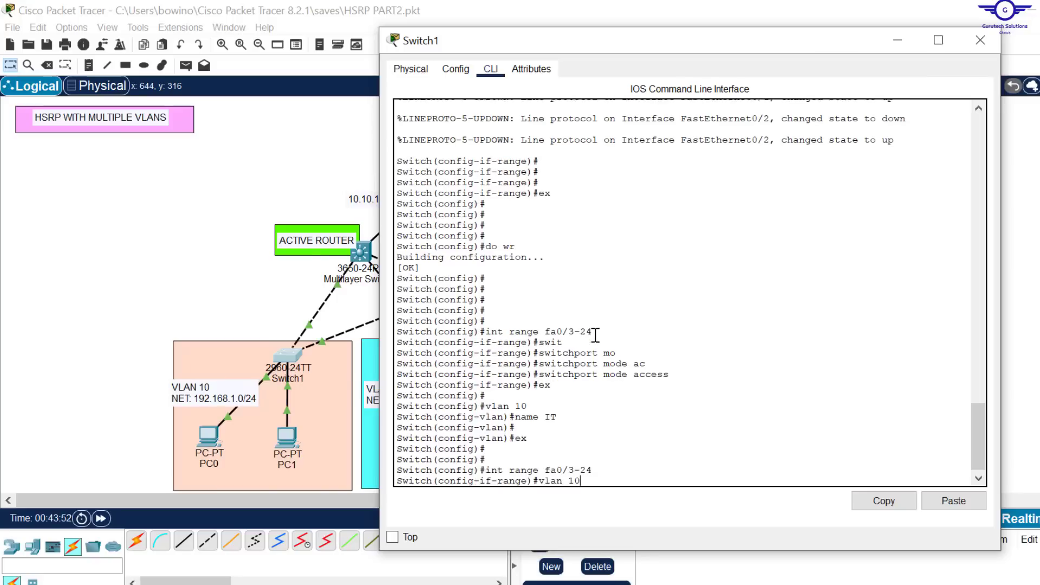
{"action": "key", "text": "Up"}
{"action": "key", "text": "Up"}
{"action": "key", "text": "Return"}
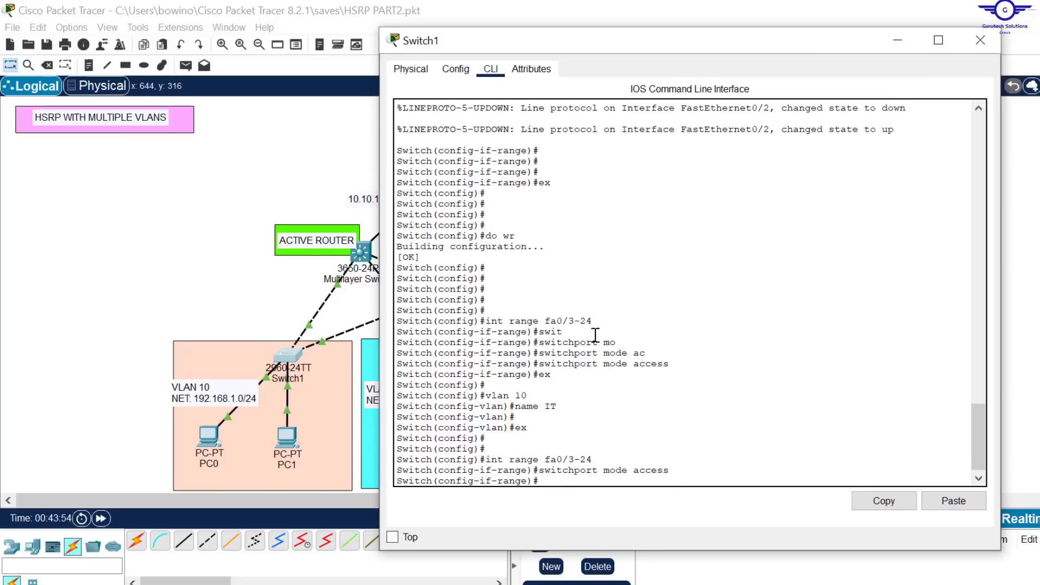
Step: Assign the selected fa0/3-24 ports on Switch1 to VLAN 10 with the switchport access vlan command
{"action": "type", "text": "swit"}
{"action": "key", "text": "Tab"}
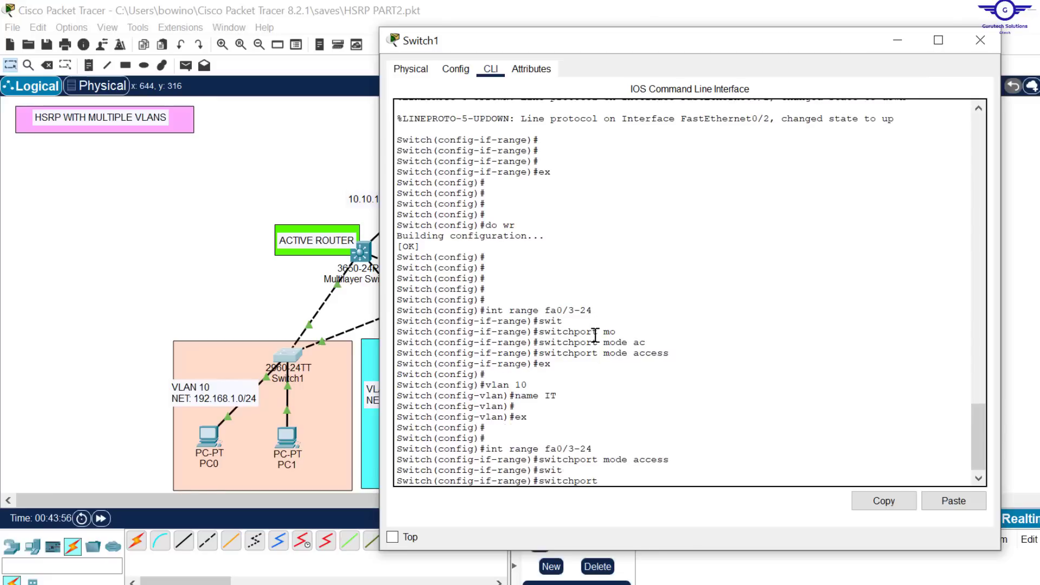
{"action": "type", "text": "a"}
{"action": "key", "text": "Tab"}
{"action": "type", "text": "v"}
{"action": "key", "text": "Tab"}
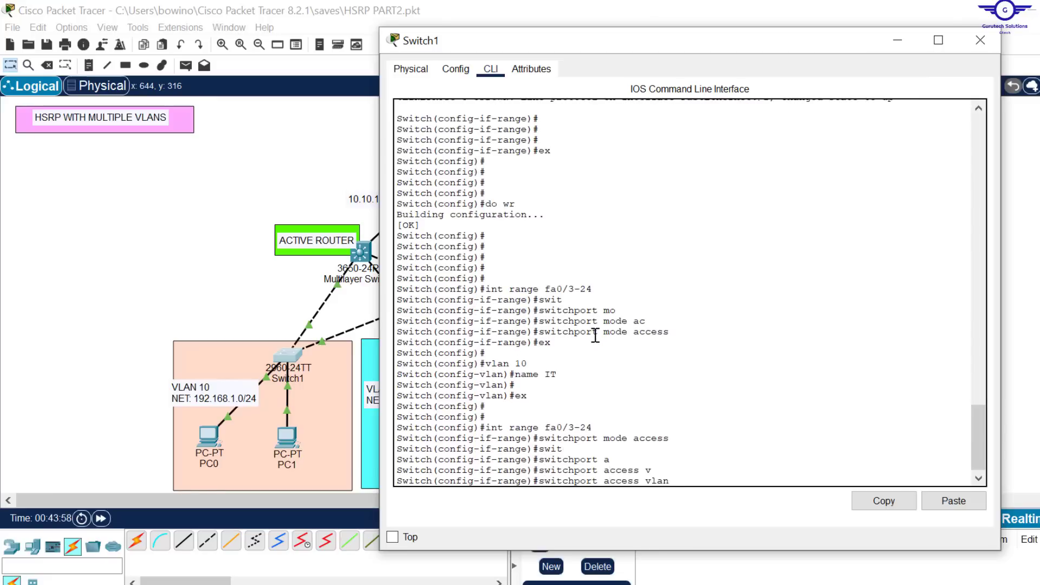
{"action": "key", "text": "Return"}
Step: Exit the interface range on Switch1, save the configuration with do wr and close the device window
{"action": "type", "text": "exit"}
{"action": "key", "text": "Return"}
{"action": "key", "text": "Return"}
{"action": "key", "text": "Return"}
{"action": "key", "text": "Return"}
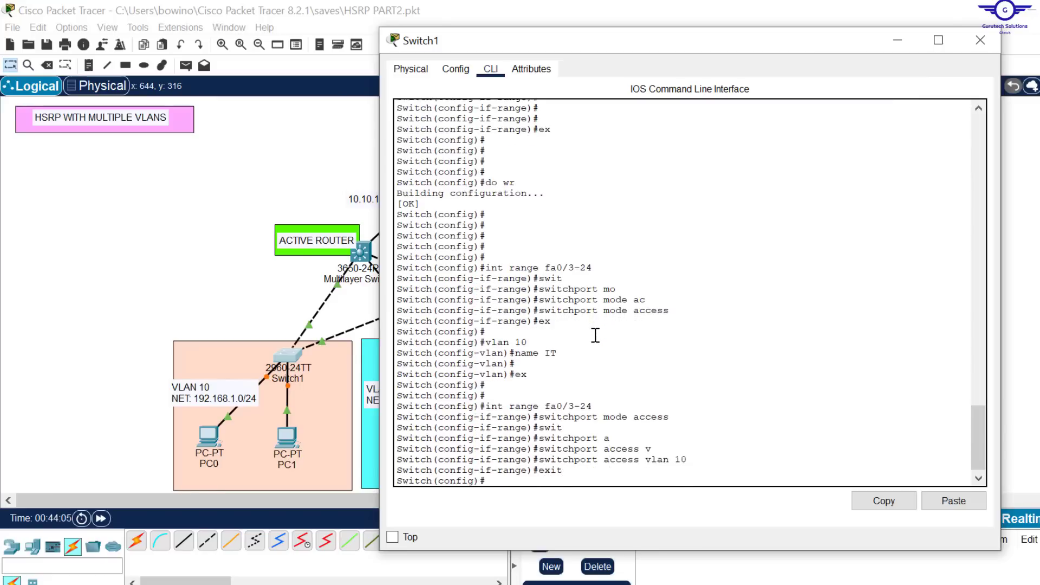
{"action": "type", "text": "do wr"}
{"action": "key", "text": "Return"}
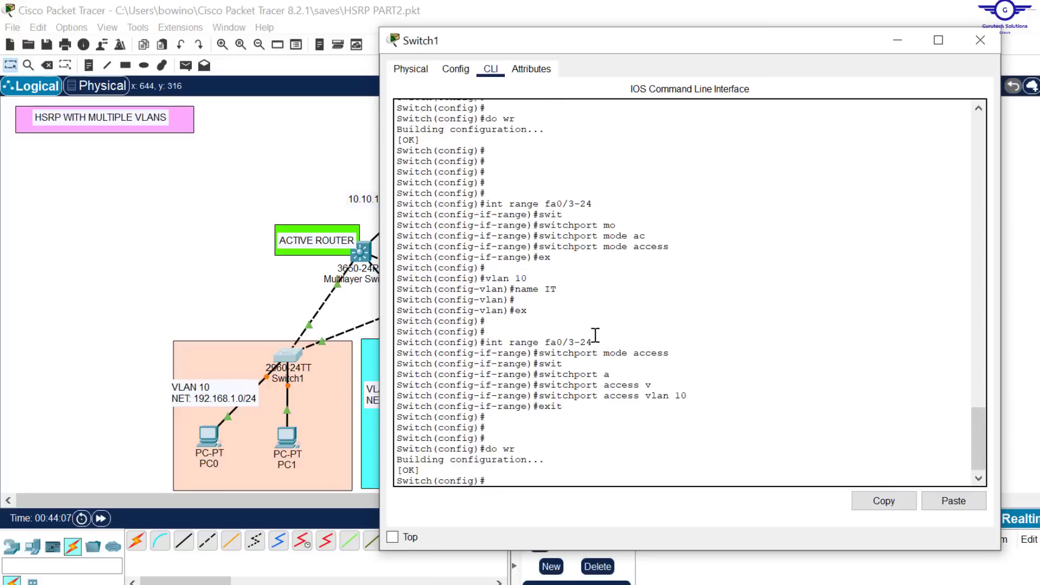
{"action": "left_click", "coordinate": [981, 44]}
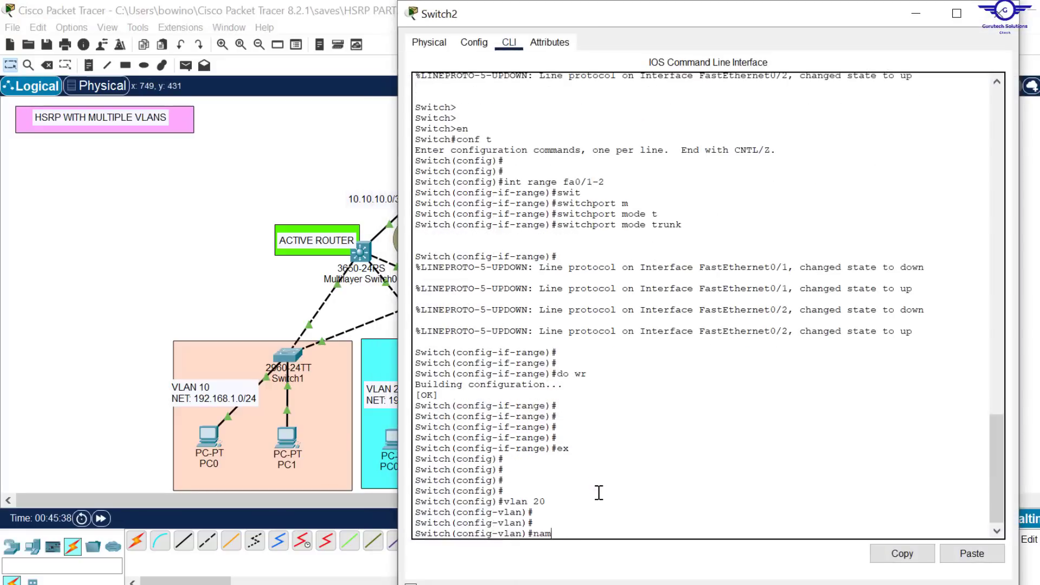
Step: Set the PC-facing port range on Switch2 to access mode and assign it to VLAN 20
{"action": "type", "text": "a0/3-4"}
{"action": "key", "text": "Return"}
{"action": "type", "text": "switchport mode access"}
{"action": "key", "text": "Return"}
{"action": "type", "text": "switchport access vlan 20"}
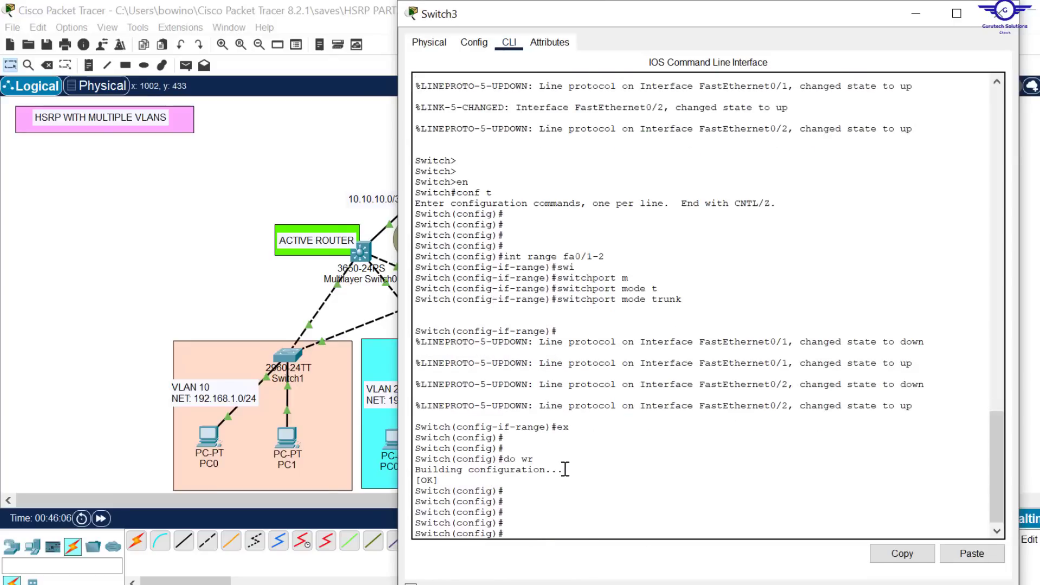
Step: Create VLAN 30 on Switch3, name it FIN and exit VLAN configuration
{"action": "key", "text": "Return"}
{"action": "key", "text": "Return"}
{"action": "key", "text": "Return"}
{"action": "type", "text": "vlan 30"}
{"action": "key", "text": "Return"}
{"action": "type", "text": "name FIN"}
{"action": "key", "text": "Return"}
{"action": "key", "text": "Return"}
{"action": "key", "text": "Return"}
{"action": "key", "text": "Return"}
{"action": "type", "text": "ex"}
Step: Set the interface range fa0/3-24 on Switch3 to access mode, assign it to VLAN 30 and close the device window
{"action": "key", "text": "Return"}
{"action": "key", "text": "Return"}
{"action": "key", "text": "Return"}
{"action": "key", "text": "Return"}
{"action": "type", "text": "int range fa0/3-24"}
{"action": "key", "text": "Return"}
{"action": "type", "text": "switchport mode access"}
{"action": "key", "text": "Return"}
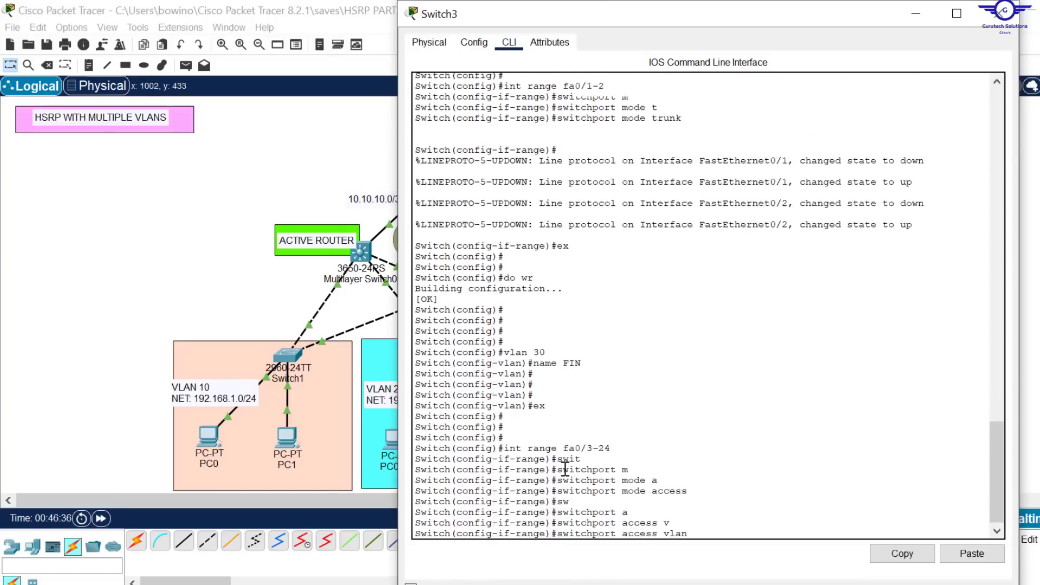
{"action": "left_click", "coordinate": [1001, 13]}
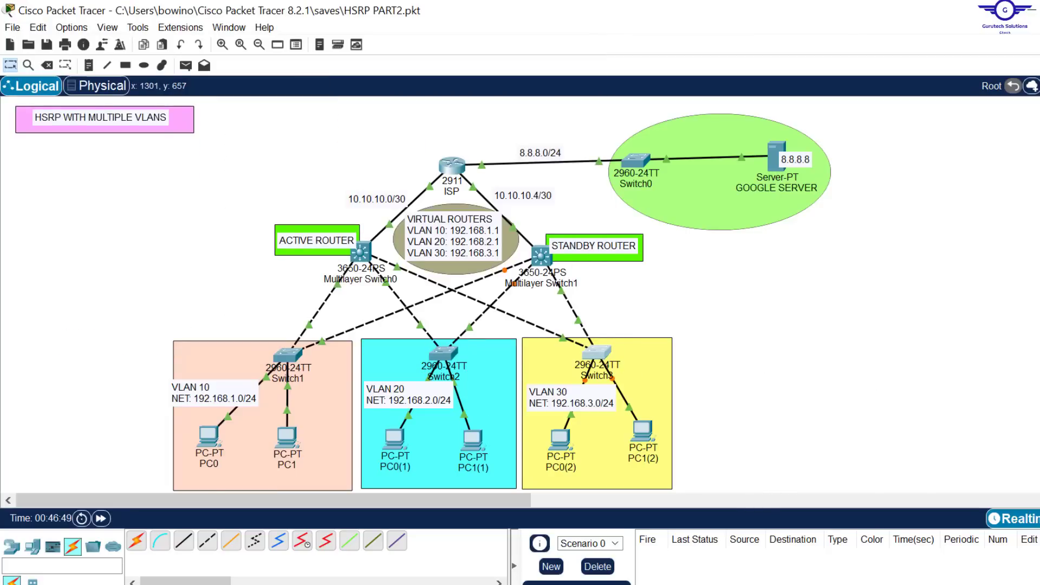
Step: Switch to Notepad to review the configuration steps in config-guide.txt, and return to the Packet Tracer topology
{"action": "key", "text": "alt+Tab"}
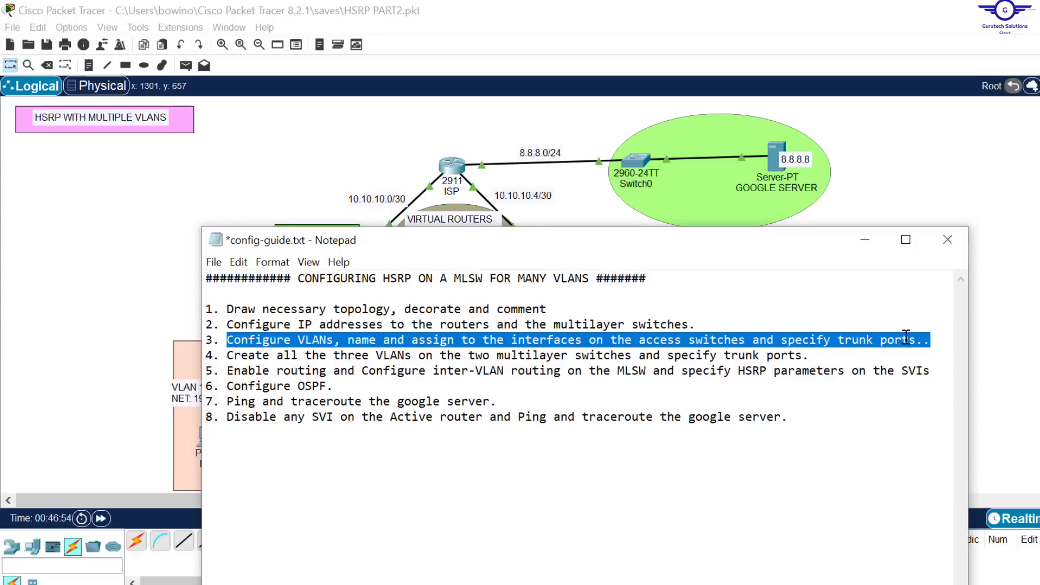
{"action": "left_click", "coordinate": [1037, 278]}
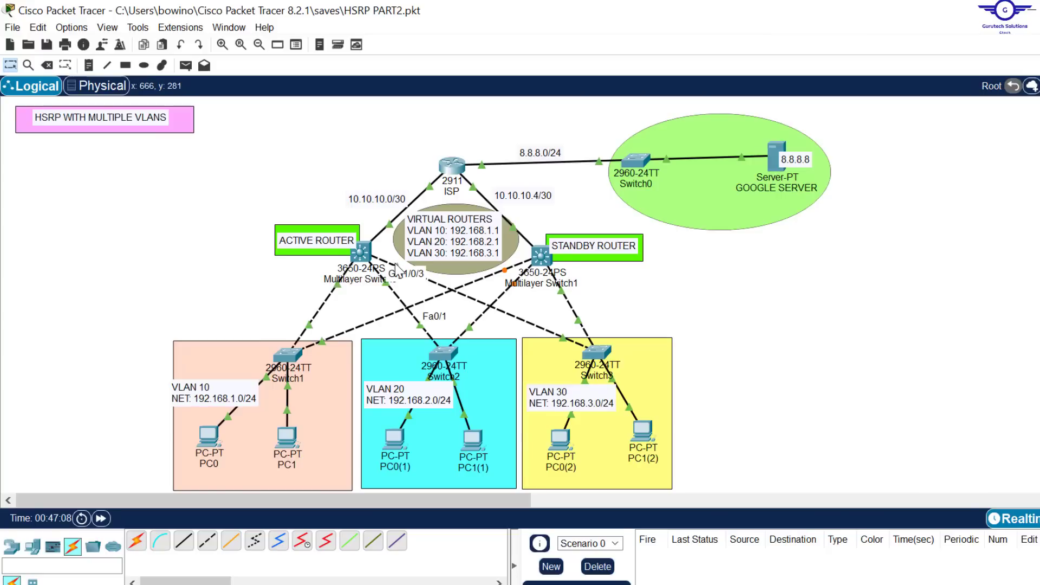
Step: Open Multilayer Switch0, the active router, and start a session at its command line
{"action": "double_click", "coordinate": [367, 253]}
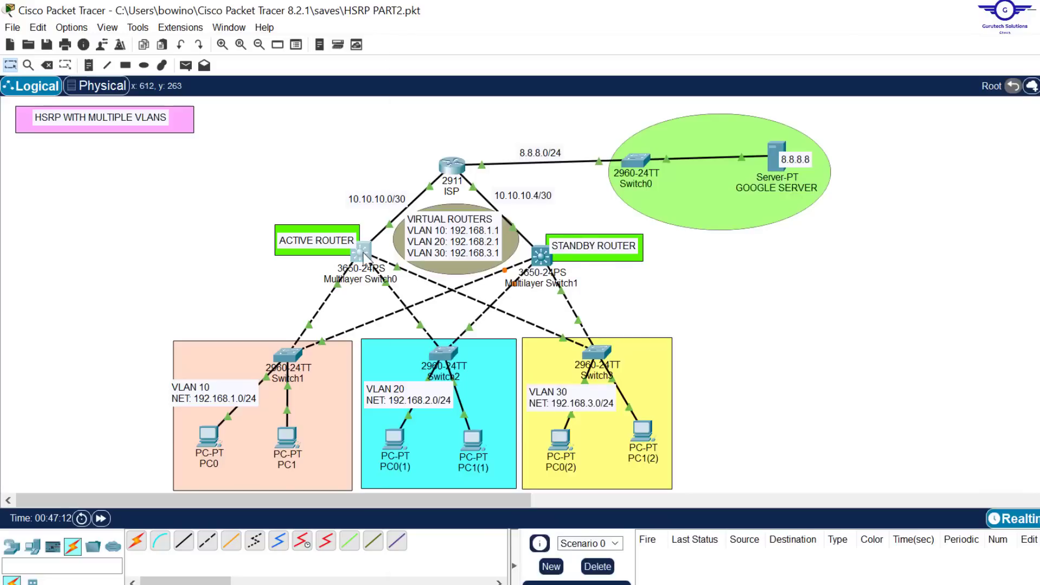
{"action": "left_click", "coordinate": [363, 252]}
{"action": "key", "text": "Return"}
{"action": "key", "text": "Return"}
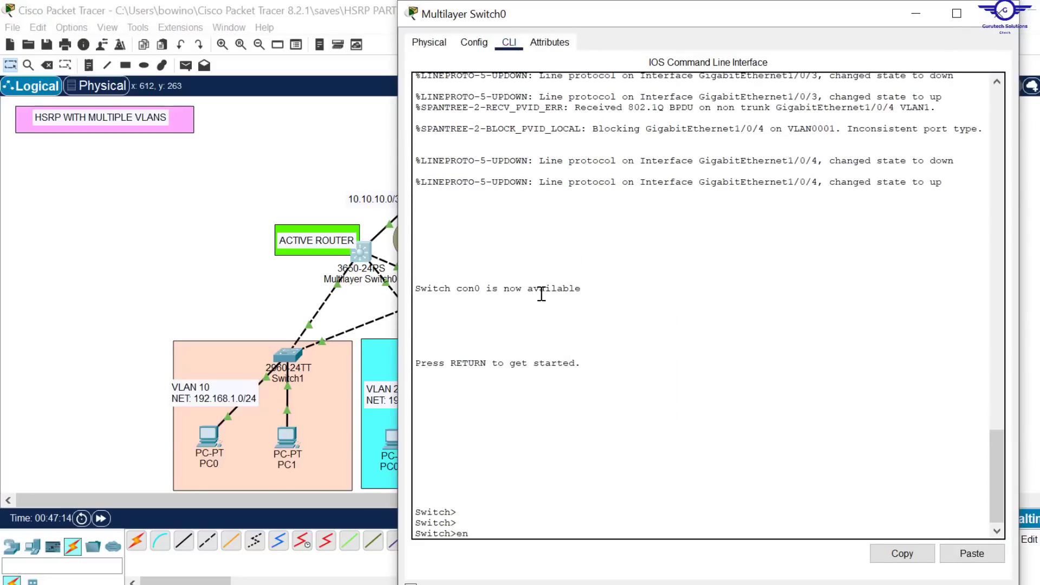
Step: Enter privileged mode and global configuration mode on Multilayer Switch0 with en and conf t
{"action": "type", "text": "en"}
{"action": "key", "text": "Return"}
{"action": "key", "text": "Return"}
{"action": "key", "text": "Return"}
{"action": "key", "text": "Return"}
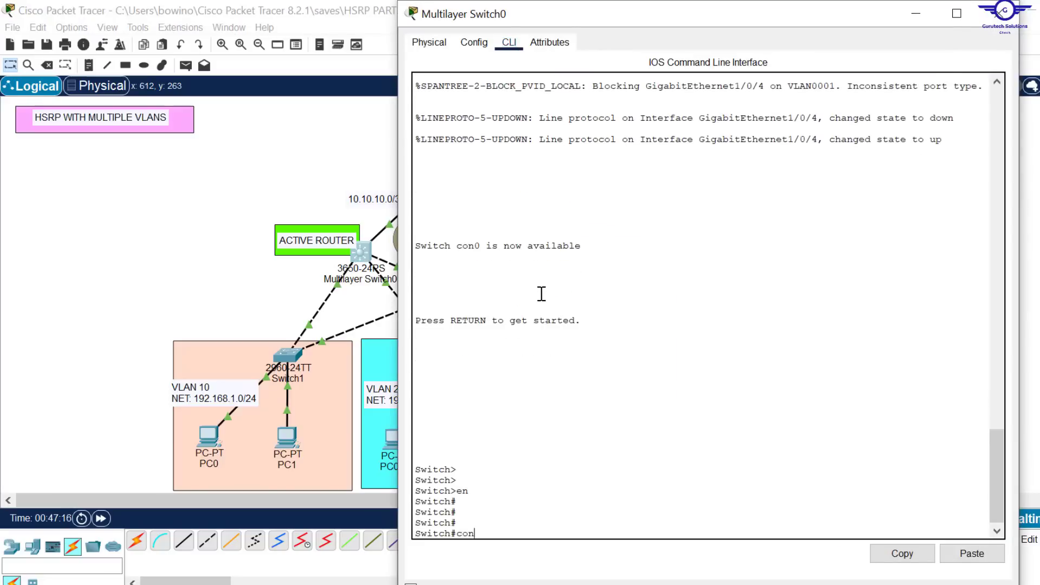
{"action": "type", "text": "conf t"}
{"action": "key", "text": "Return"}
{"action": "key", "text": "Return"}
{"action": "key", "text": "Return"}
{"action": "key", "text": "Return"}
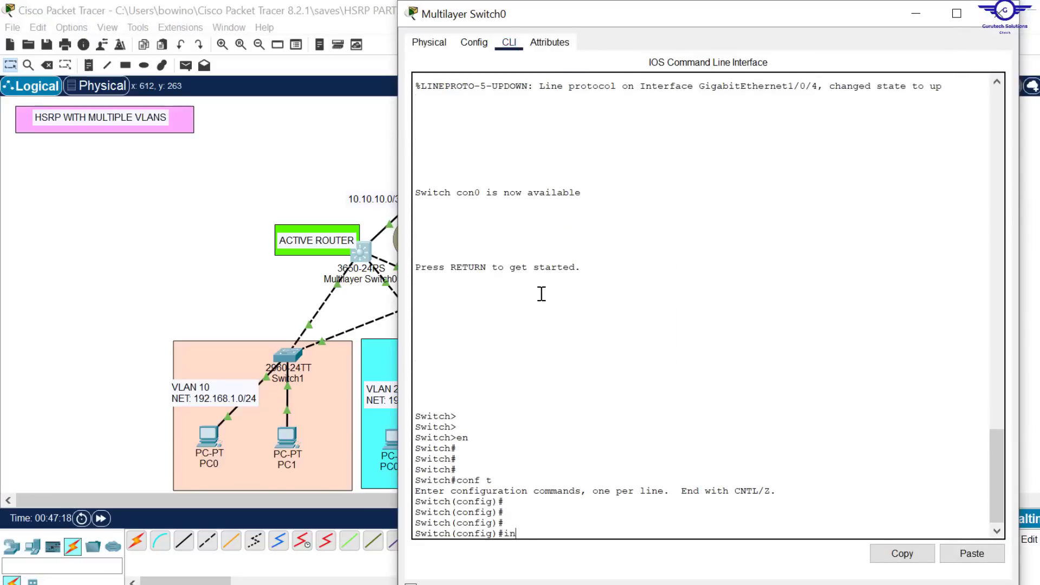
Step: Set the interface range gig1/0/2-4 on Multilayer Switch0 as trunk ports with switchport mode trunk
{"action": "type", "text": "int range gig1/0/2-"}
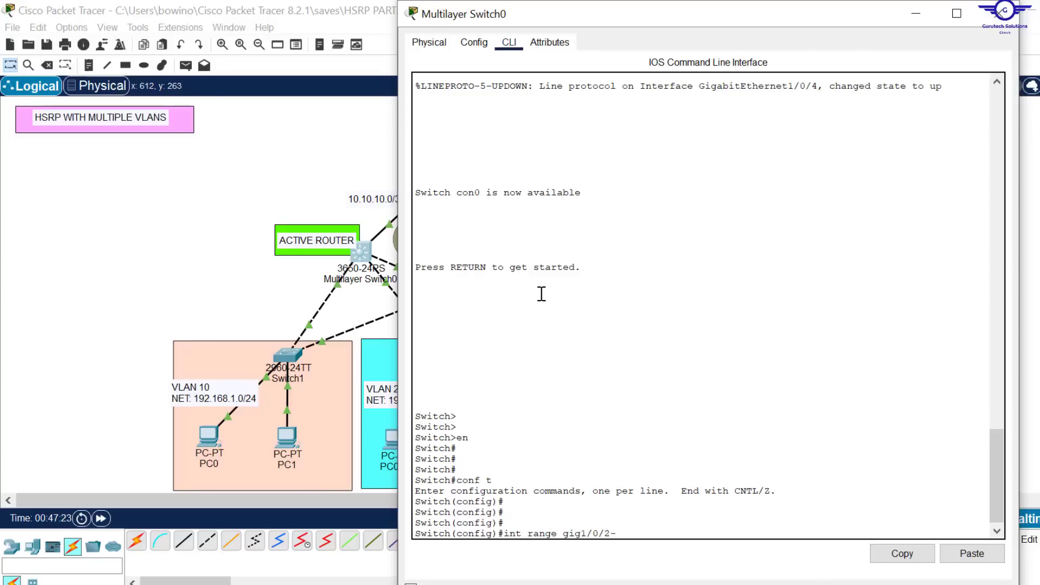
{"action": "key", "text": "Return"}
{"action": "key", "text": "Return"}
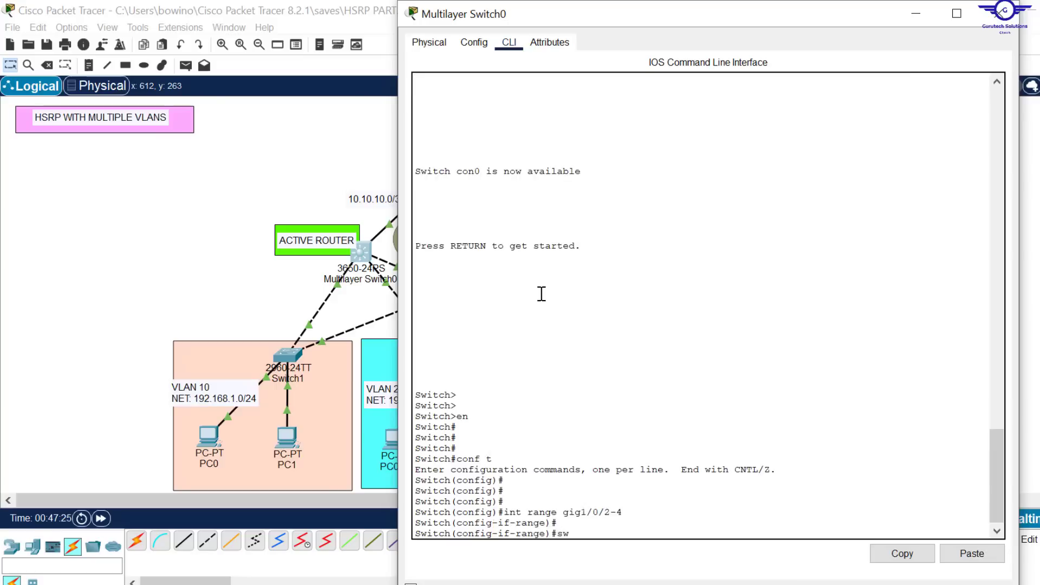
{"action": "type", "text": "swit"}
{"action": "key", "text": "Tab"}
{"action": "type", "text": "m"}
{"action": "key", "text": "Tab"}
{"action": "type", "text": "tr"}
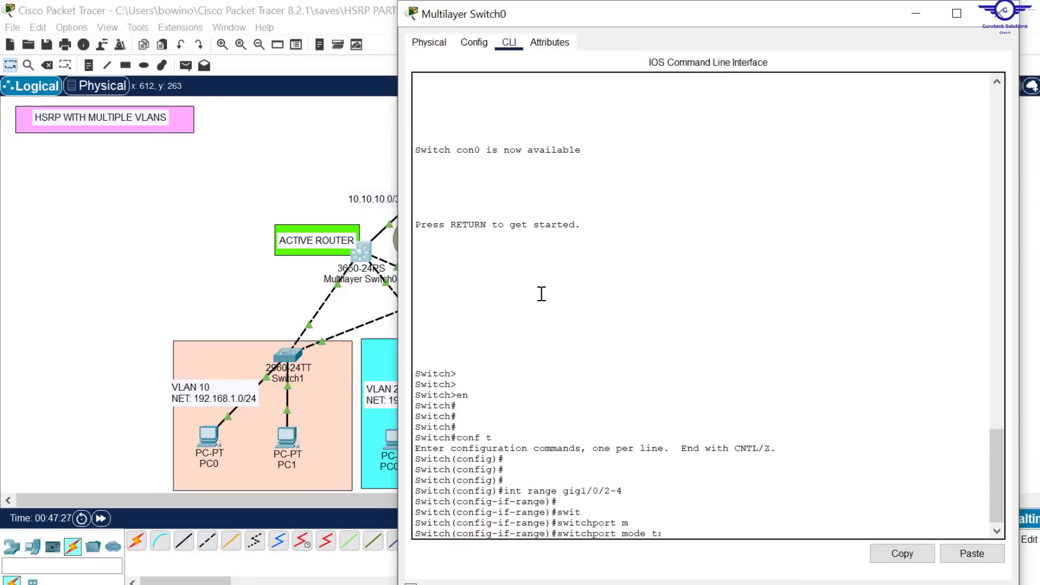
{"action": "key", "text": "Tab"}
{"action": "key", "text": "Return"}
Step: Exit the interface range on Multilayer Switch0 and save the configuration with do wr
{"action": "type", "text": "ex"}
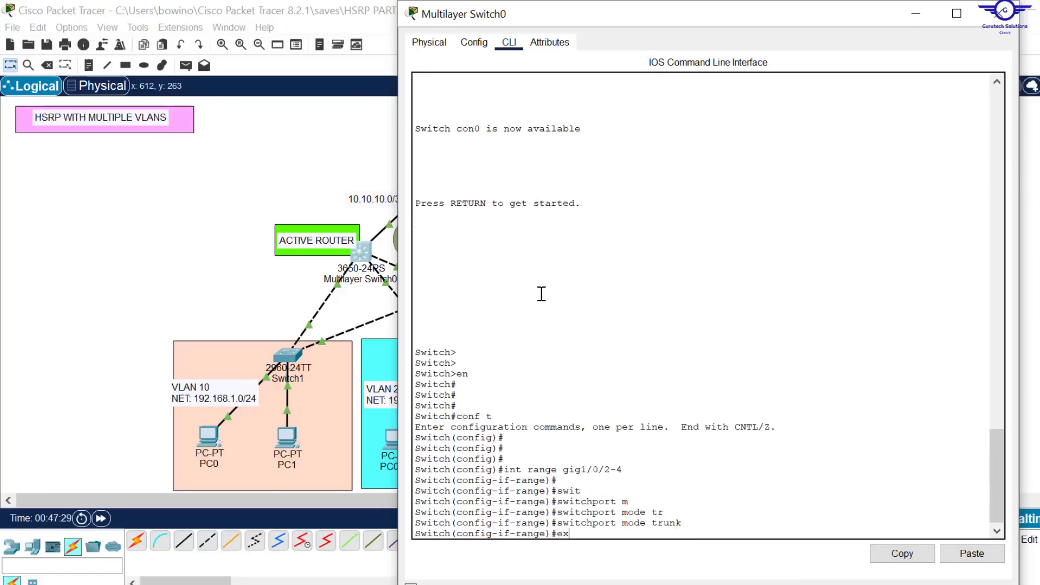
{"action": "key", "text": "Return"}
{"action": "key", "text": "Return"}
{"action": "key", "text": "Return"}
{"action": "type", "text": "d"}
{"action": "key", "text": "Return"}
{"action": "key", "text": "Return"}
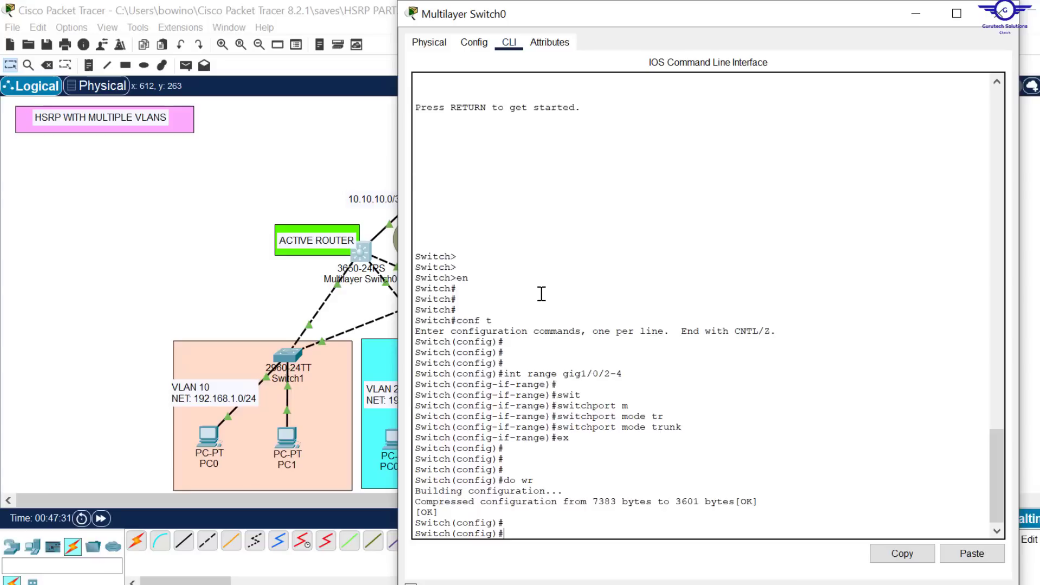
Step: Copy the int range gig1/0/2-4 command from Multilayer Switch0's command line and close the device window
{"action": "left_click_drag", "start_coordinate": [622, 374], "coordinate": [504, 373]}
{"action": "left_click", "coordinate": [910, 554]}
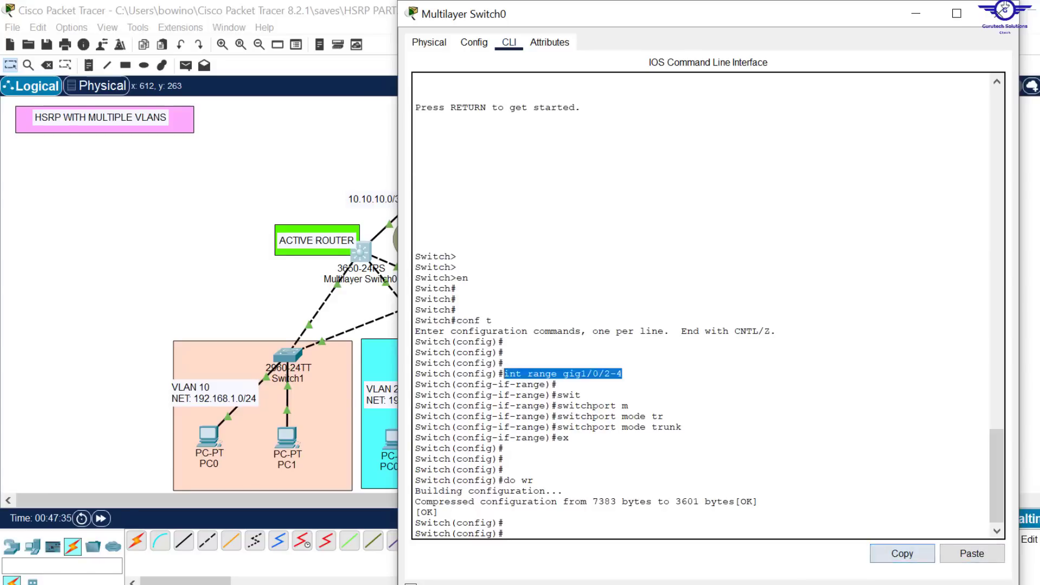
{"action": "left_click", "coordinate": [1000, 13]}
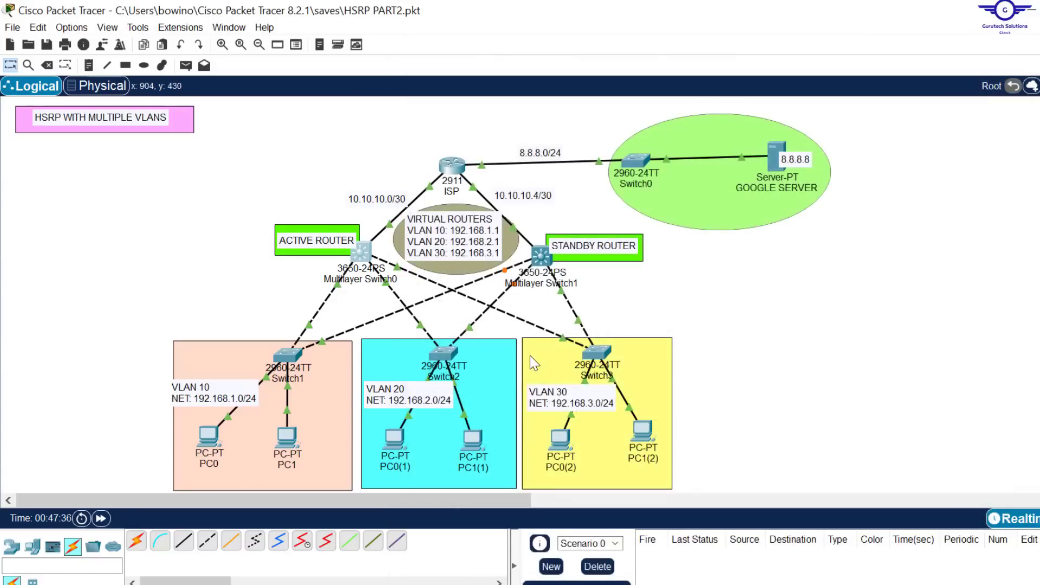
Step: Open Multilayer Switch1, the standby router, and start a session at its command line
{"action": "left_click", "coordinate": [542, 257]}
{"action": "left_click", "coordinate": [569, 398]}
{"action": "key", "text": "Return"}
{"action": "key", "text": "Return"}
{"action": "key", "text": "Return"}
Step: Enter global configuration mode on Multilayer Switch1 with en and conf t, and paste the copied int range gig1/0/2-4 command
{"action": "type", "text": "en"}
{"action": "key", "text": "Return"}
{"action": "key", "text": "Return"}
{"action": "key", "text": "Return"}
{"action": "type", "text": "conf t"}
{"action": "key", "text": "Return"}
{"action": "key", "text": "Return"}
{"action": "key", "text": "Return"}
{"action": "key", "text": "Return"}
{"action": "left_click", "coordinate": [962, 554]}
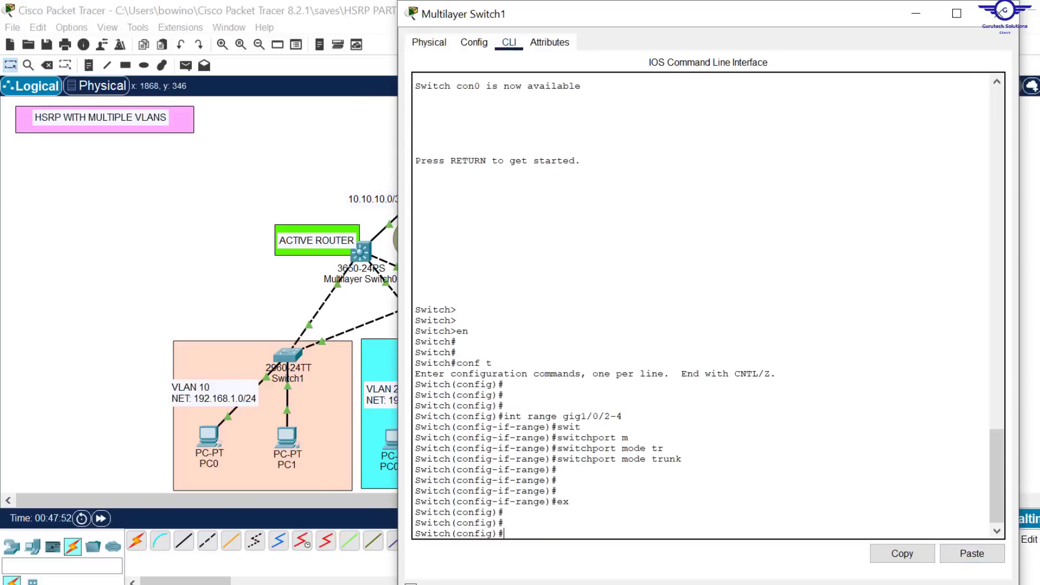
Step: Close Multilayer Switch1's window, open Multilayer Switch0's command line, and create VLAN 10
{"action": "left_click", "coordinate": [1002, 14]}
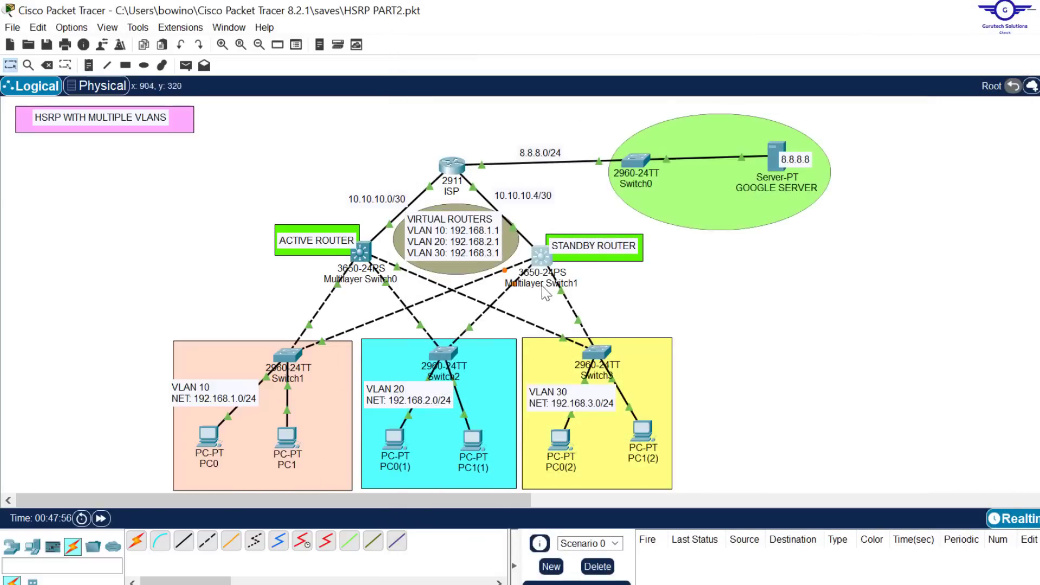
{"action": "left_click", "coordinate": [361, 251]}
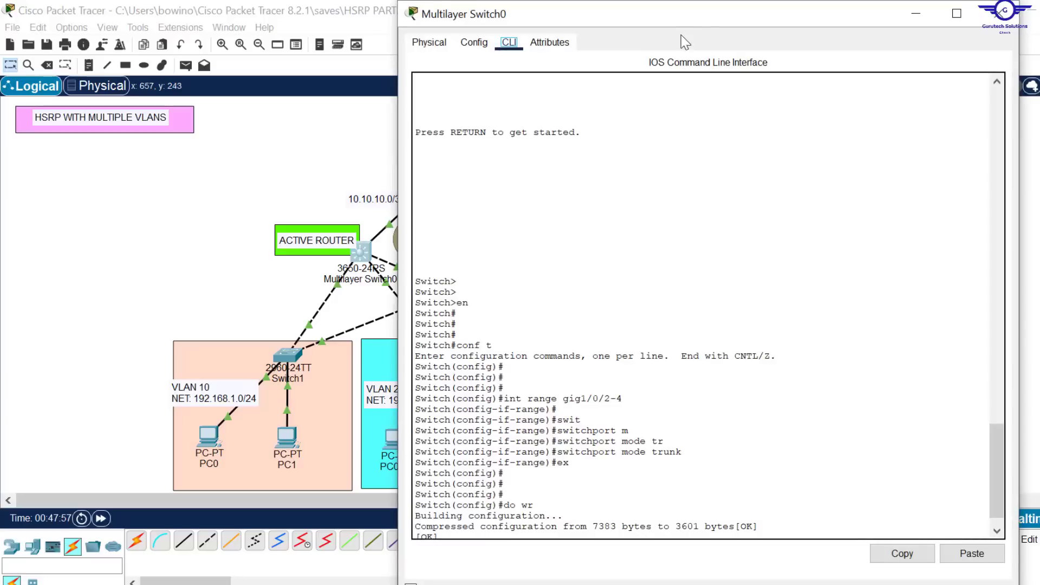
{"action": "left_click_drag", "start_coordinate": [667, 6], "coordinate": [624, 39]}
{"action": "scroll", "coordinate": [635, 379], "scroll_direction": "down", "scroll_amount": 4}
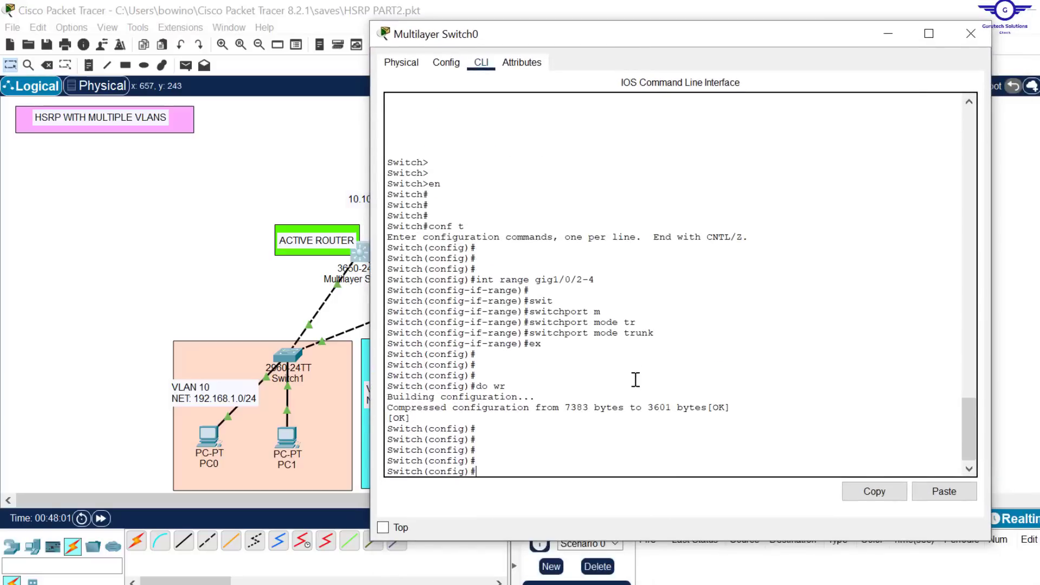
{"action": "type", "text": "vlan 10"}
{"action": "key", "text": "Return"}
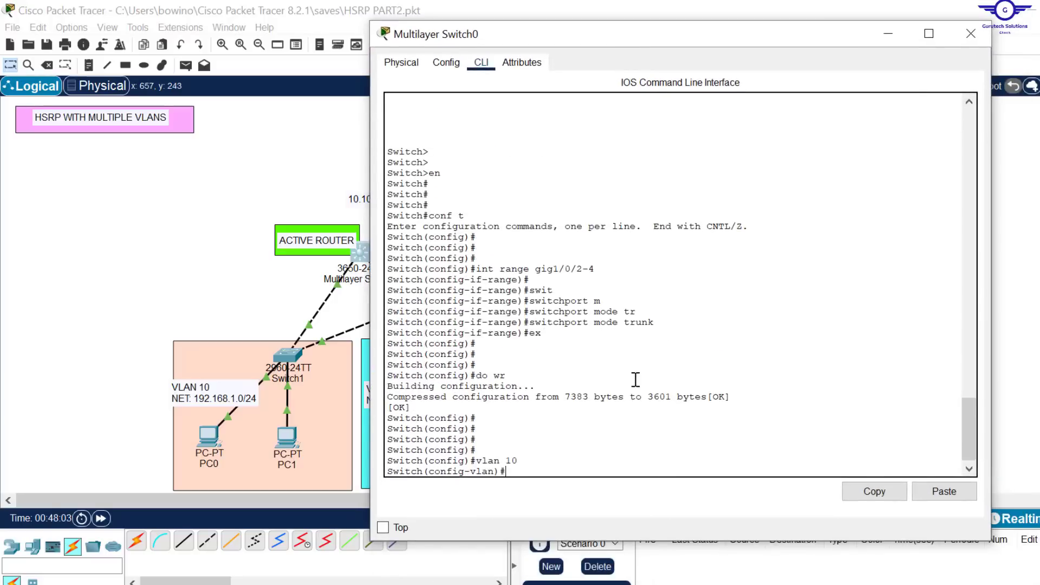
{"action": "key", "text": "Return"}
{"action": "key", "text": "Return"}
Step: Create VLANs 20 and 30 on Multilayer Switch0 and exit VLAN configuration mode
{"action": "type", "text": "vlan 20"}
{"action": "key", "text": "Return"}
{"action": "key", "text": "Return"}
{"action": "key", "text": "Return"}
{"action": "key", "text": "Return"}
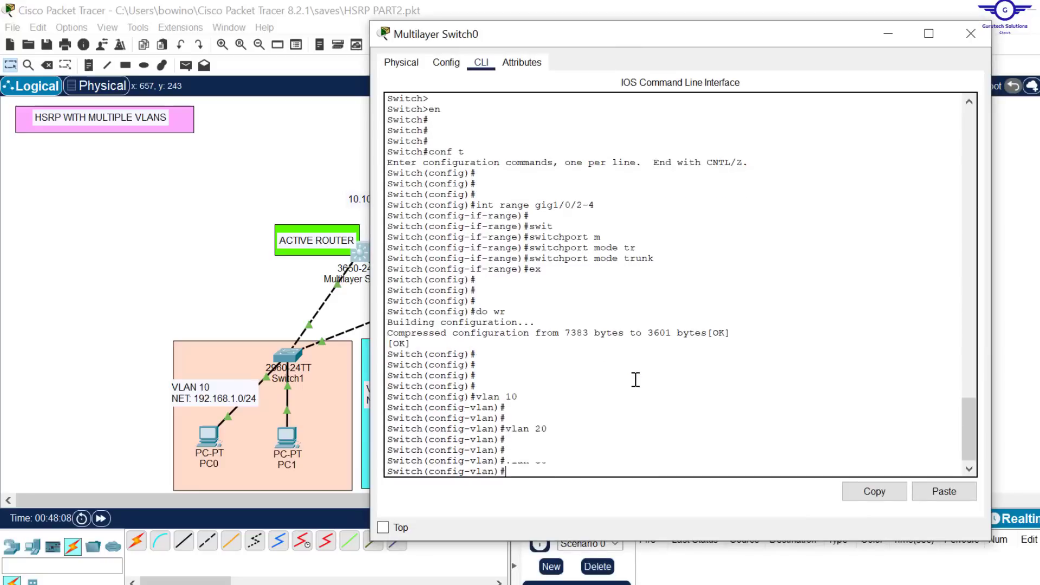
{"action": "type", "text": "vlan 30"}
{"action": "key", "text": "Return"}
{"action": "key", "text": "Return"}
{"action": "key", "text": "Return"}
{"action": "key", "text": "Return"}
{"action": "type", "text": "ex"}
{"action": "key", "text": "Return"}
{"action": "key", "text": "Return"}
{"action": "key", "text": "Return"}
Step: Create VLANs 10, 20 and 30 on Multilayer Switch1 and save its configuration with do wr
{"action": "left_click", "coordinate": [970, 34]}
{"action": "left_click", "coordinate": [540, 255]}
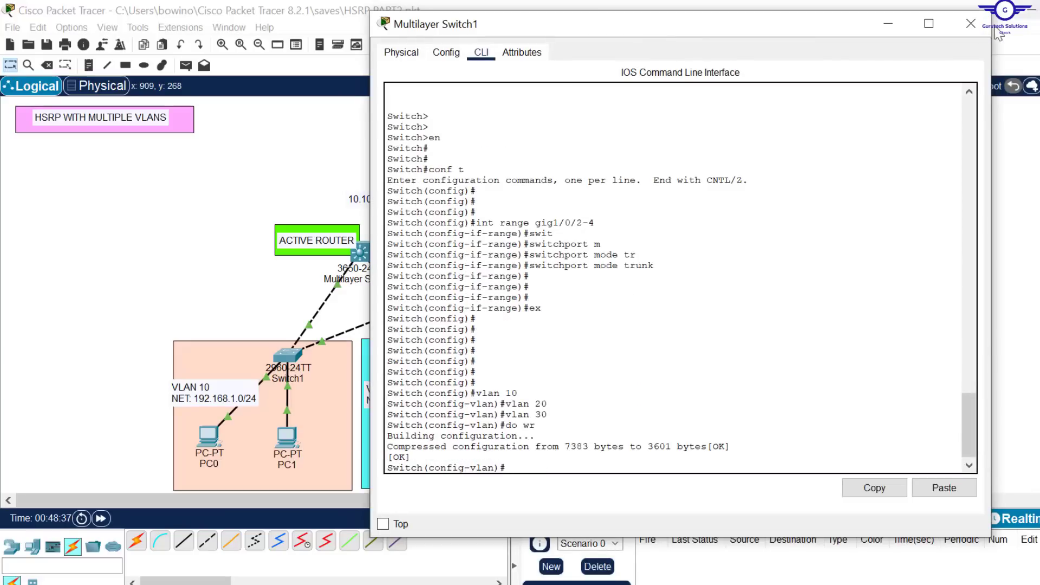
{"action": "left_click", "coordinate": [970, 24]}
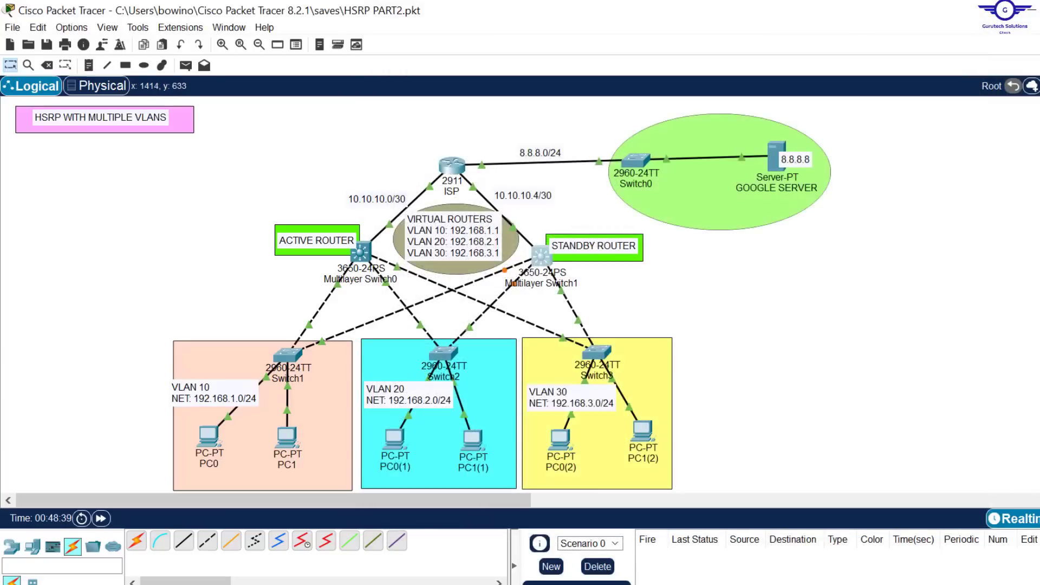
Step: Switch to config-guide.txt in Notepad, read step 5 on inter-VLAN routing and HSRP parameters, and return to Packet Tracer
{"action": "key", "text": "alt+Tab"}
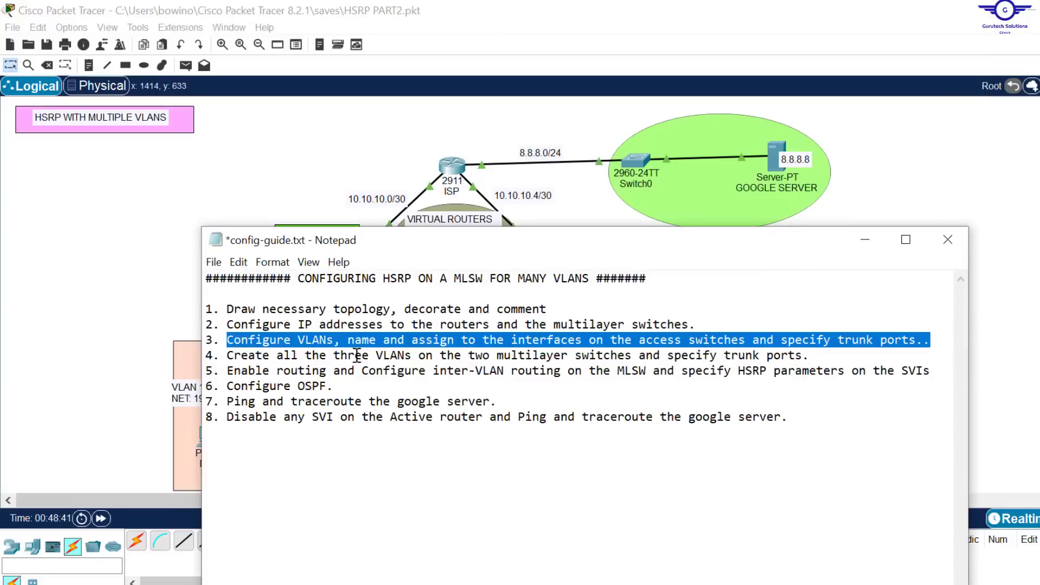
{"action": "left_click", "coordinate": [227, 370]}
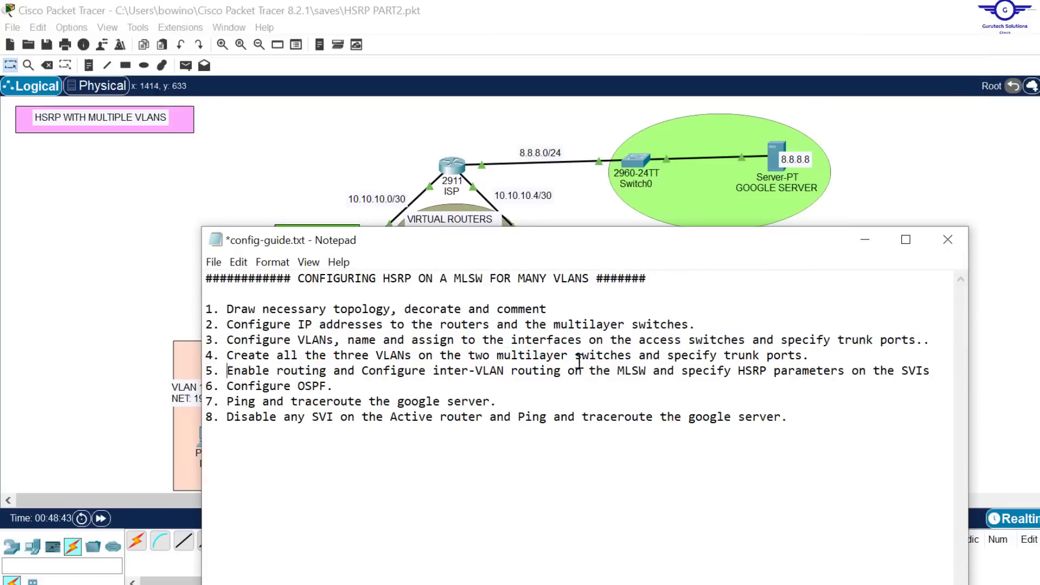
{"action": "left_click_drag", "start_coordinate": [228, 371], "coordinate": [936, 379]}
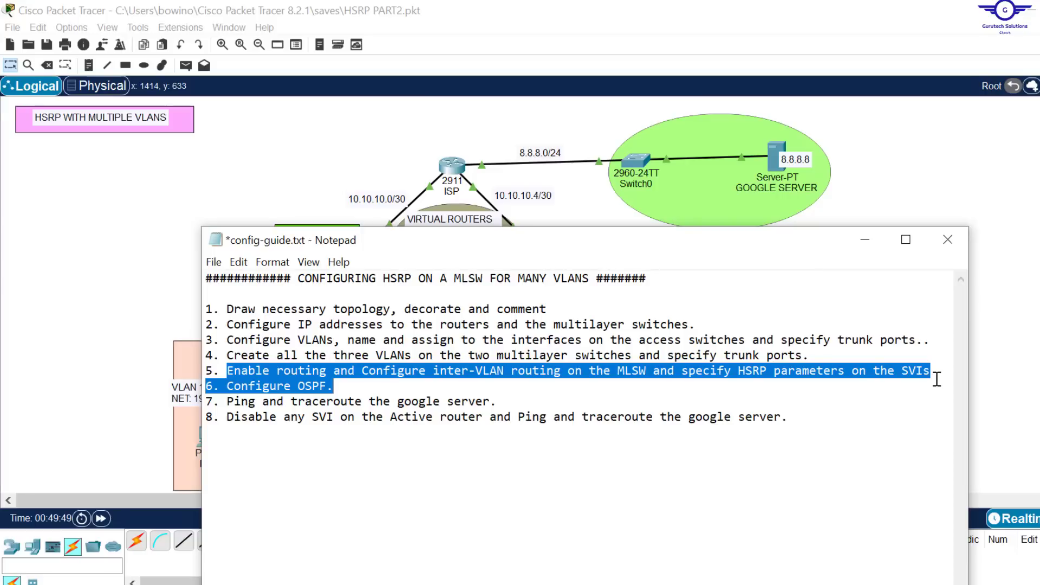
{"action": "left_click", "coordinate": [595, 208]}
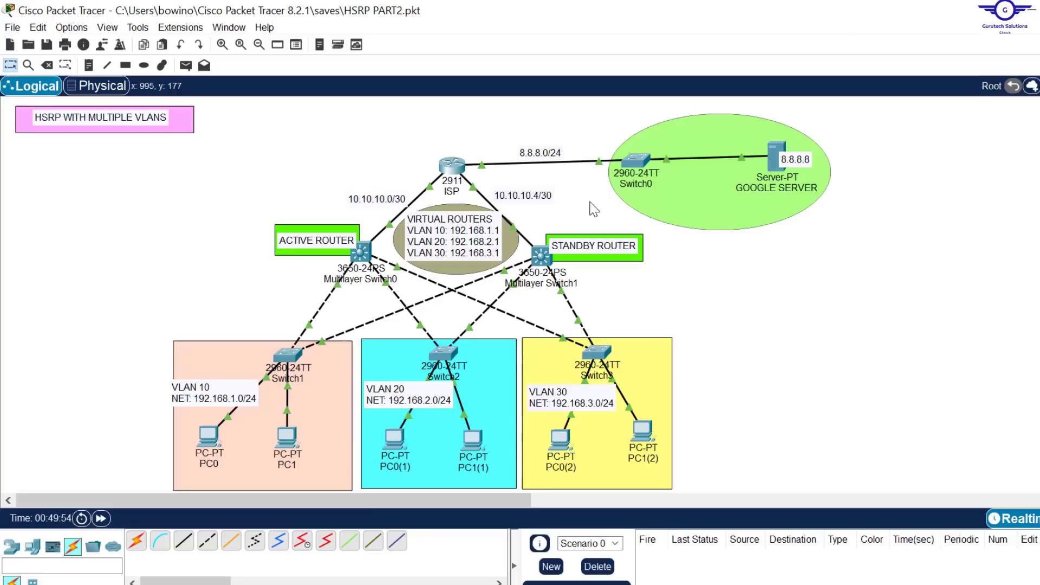
Step: Open Multilayer Switch0's command line and enable Layer 3 routing with ip routing
{"action": "left_click", "coordinate": [360, 255]}
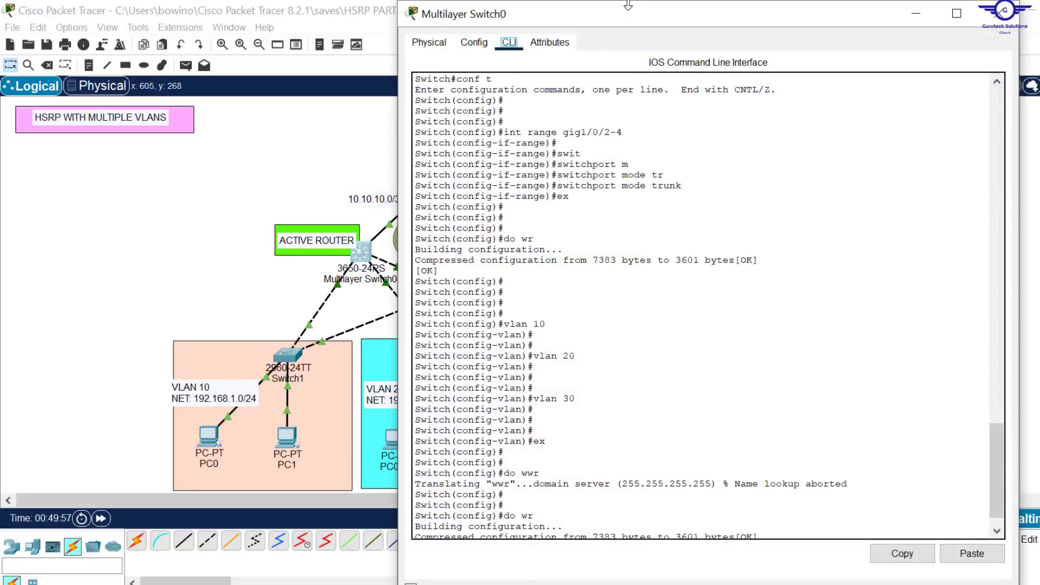
{"action": "left_click_drag", "start_coordinate": [628, 5], "coordinate": [538, 37]}
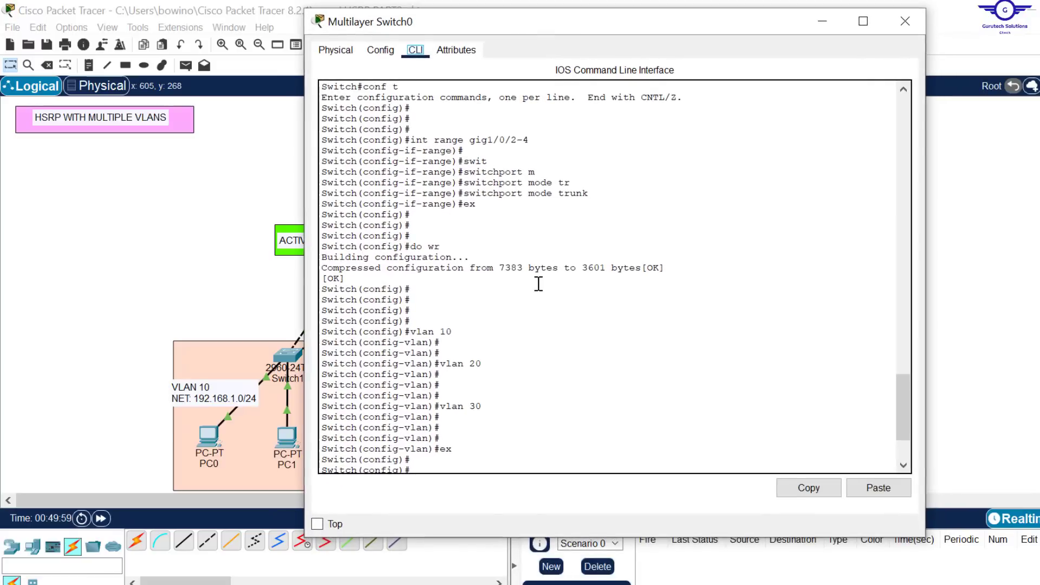
{"action": "left_click", "coordinate": [538, 284]}
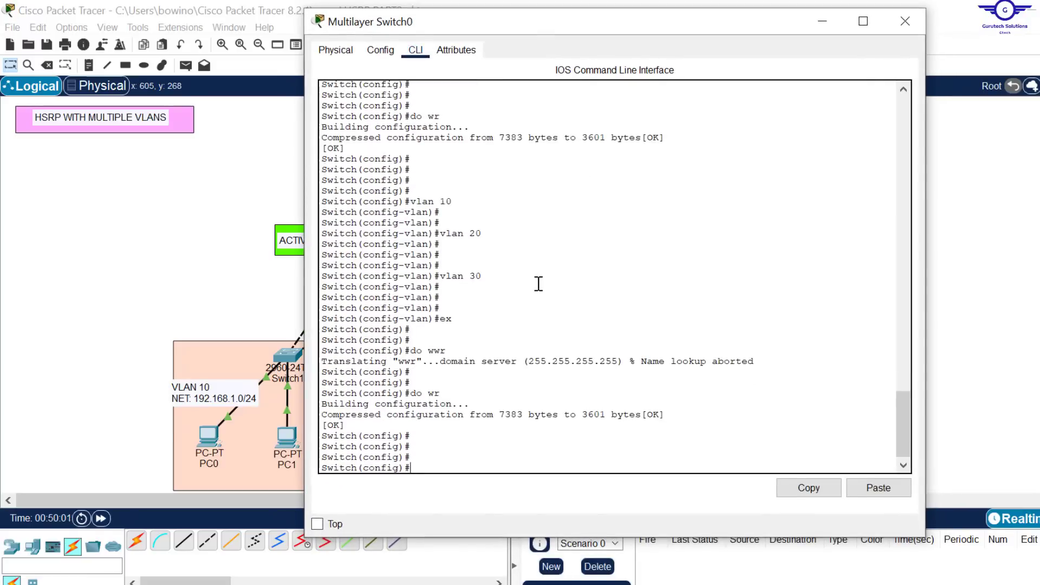
{"action": "type", "text": "ip routing"}
{"action": "key", "text": "Return"}
{"action": "key", "text": "Return"}
{"action": "key", "text": "Return"}
{"action": "key", "text": "Return"}
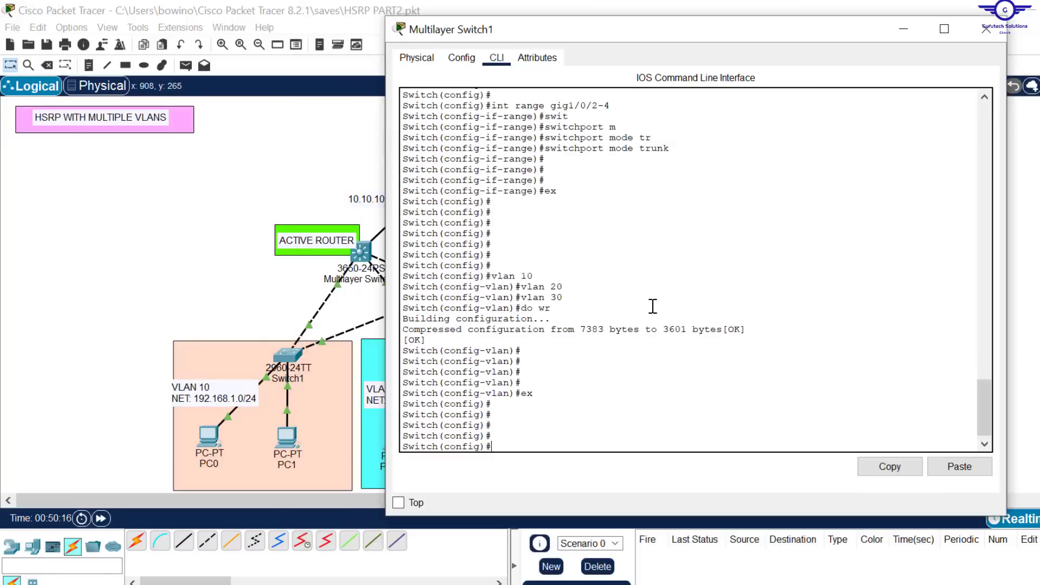
Step: Enable Layer 3 routing on Multilayer Switch1 with ip routing and close its device window
{"action": "type", "text": "ip routing"}
{"action": "key", "text": "Return"}
{"action": "key", "text": "Return"}
{"action": "key", "text": "Return"}
{"action": "key", "text": "Return"}
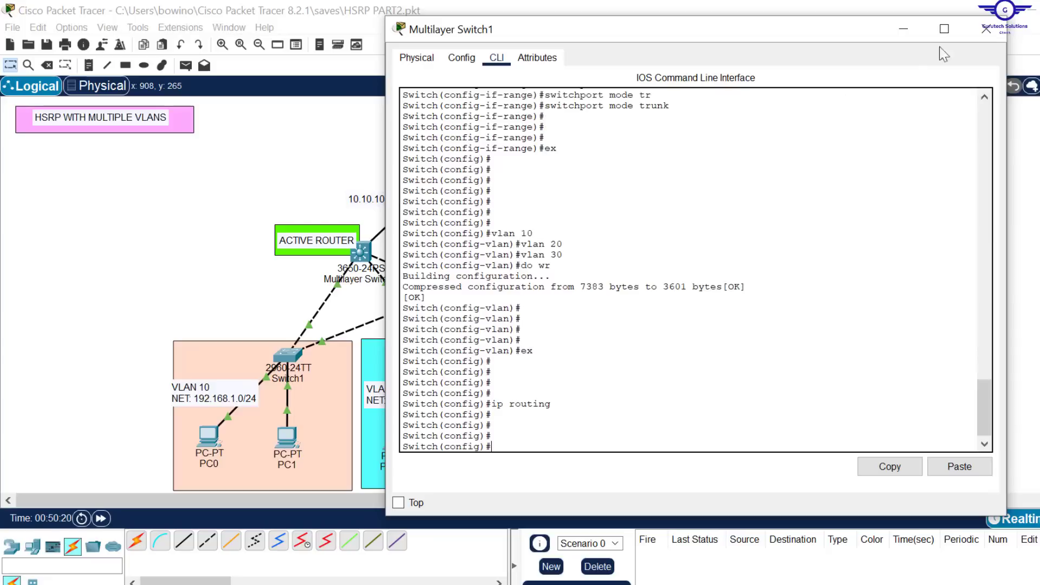
{"action": "left_click", "coordinate": [986, 28]}
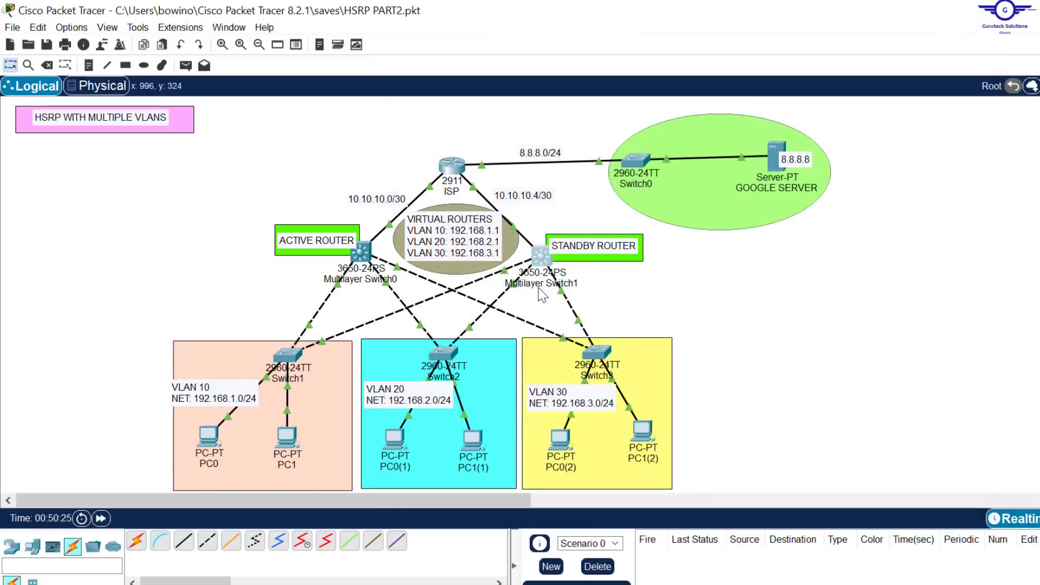
Step: Reopen Multilayer Switch0's command line and enter the VLAN 10 switched virtual interface with int vlan 10
{"action": "left_click", "coordinate": [361, 250]}
{"action": "left_click_drag", "start_coordinate": [611, 5], "coordinate": [605, 121]}
{"action": "left_click_drag", "start_coordinate": [644, 151], "coordinate": [613, 100]}
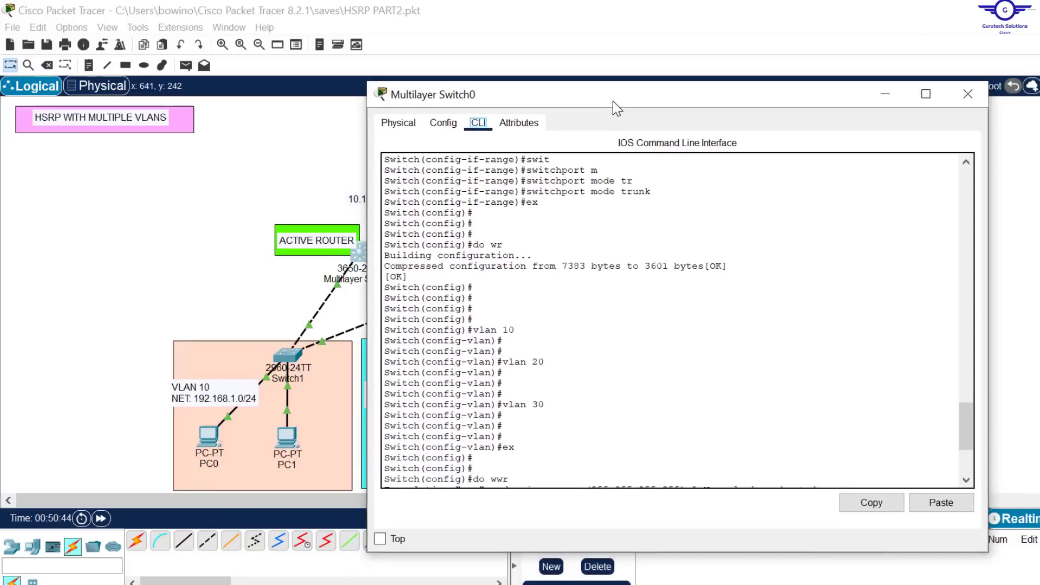
{"action": "left_click", "coordinate": [628, 352]}
{"action": "key", "text": "Return"}
{"action": "key", "text": "Return"}
{"action": "key", "text": "Return"}
{"action": "key", "text": "Return"}
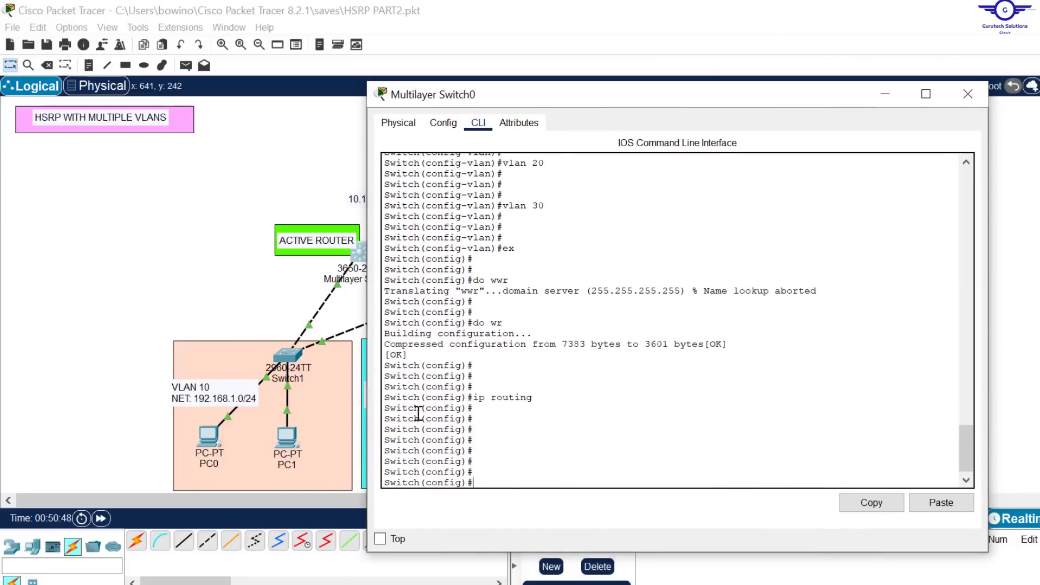
{"action": "type", "text": "int vlan 10"}
{"action": "key", "text": "Return"}
{"action": "key", "text": "Return"}
{"action": "key", "text": "Return"}
{"action": "key", "text": "Return"}
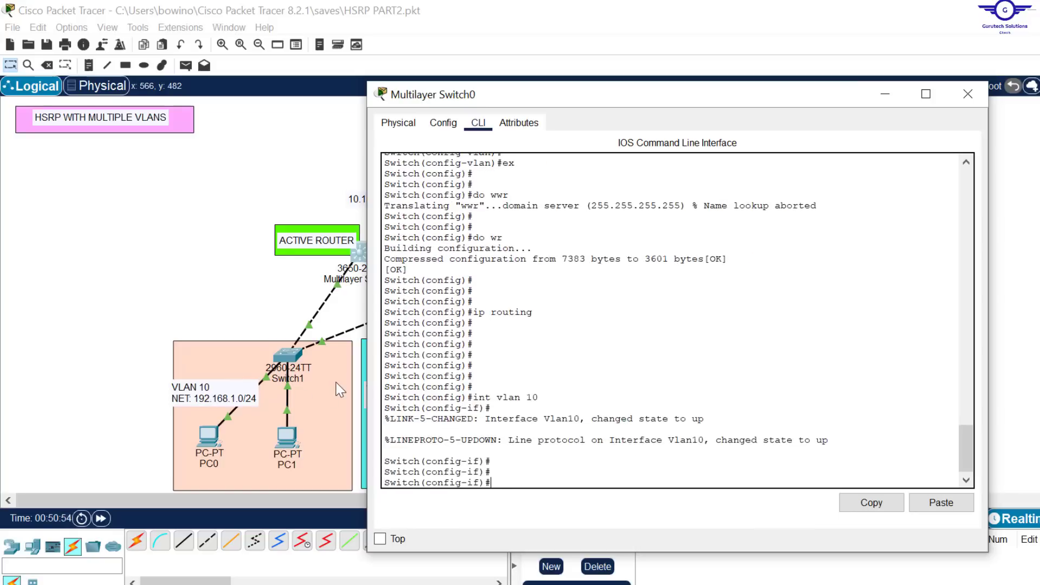
Step: Examine the int vlan 10 command on Multilayer Switch0 and the virtual router addresses in the topology
{"action": "left_click_drag", "start_coordinate": [580, 101], "coordinate": [602, 59]}
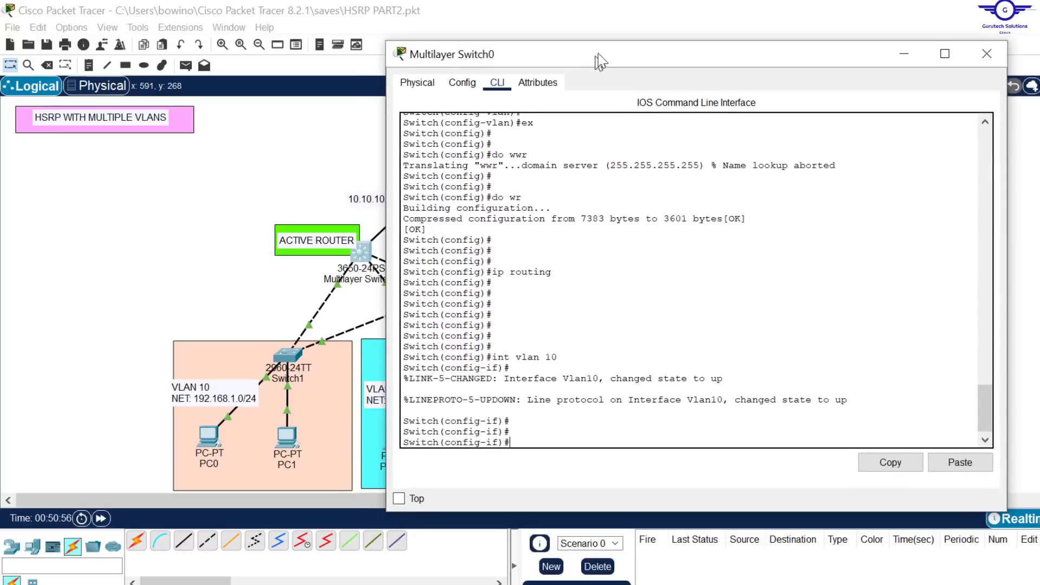
{"action": "left_click_drag", "start_coordinate": [567, 362], "coordinate": [496, 351]}
{"action": "left_click", "coordinate": [496, 351]}
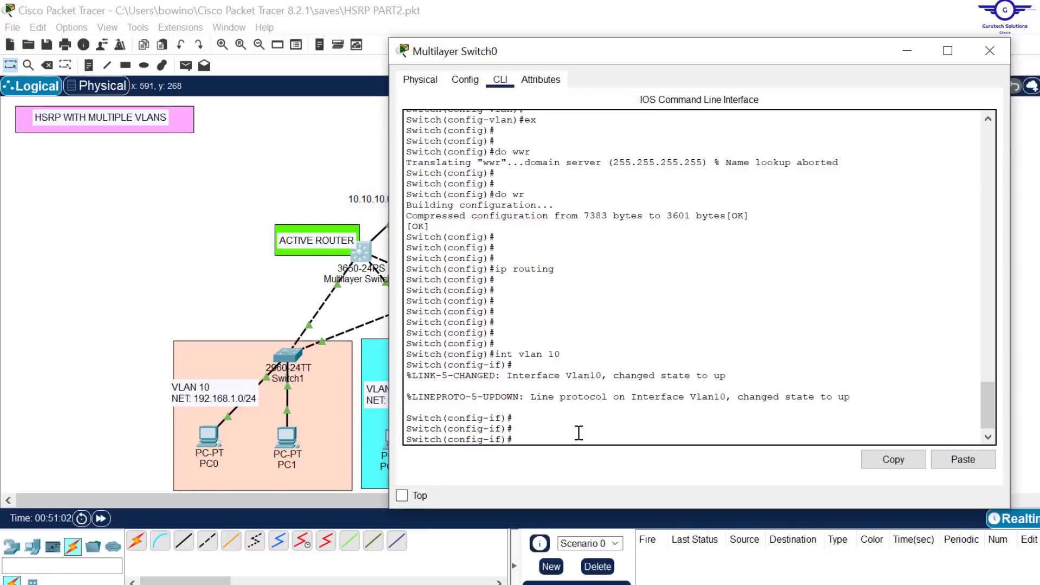
{"action": "left_click_drag", "start_coordinate": [1011, 140], "coordinate": [969, 139]}
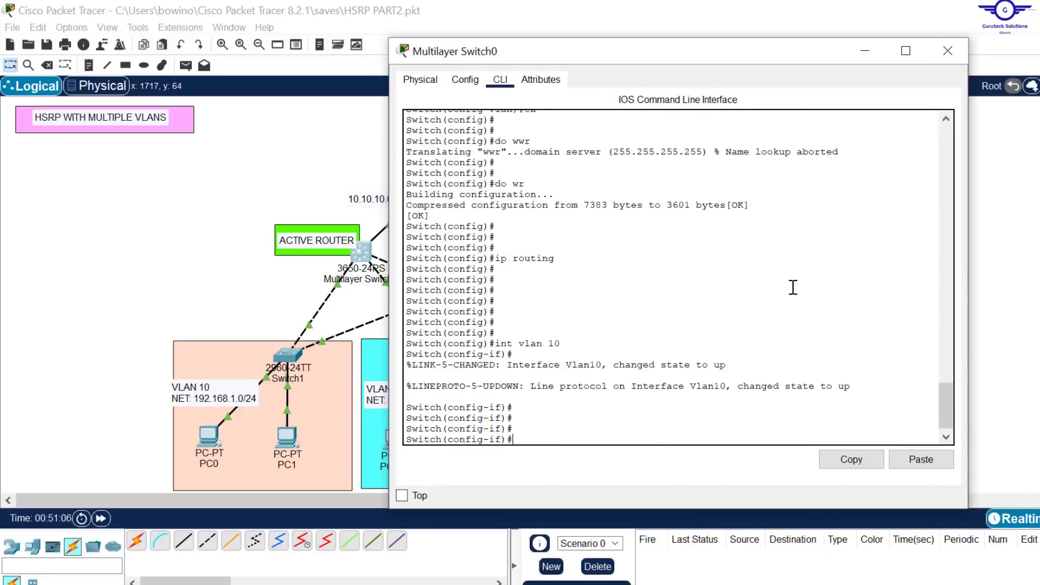
{"action": "key", "text": "Return"}
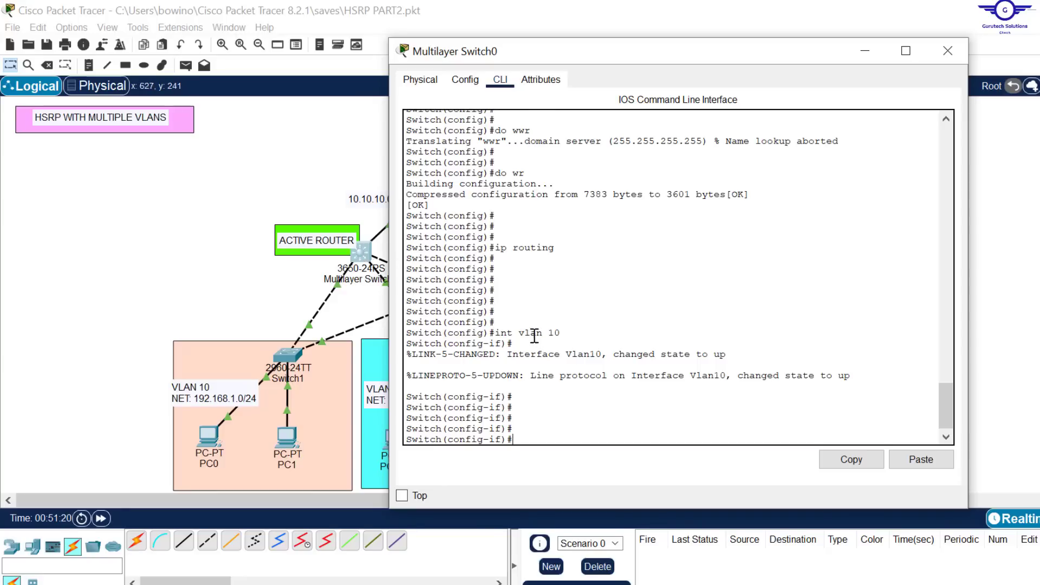
{"action": "left_click", "coordinate": [570, 332]}
{"action": "left_click_drag", "start_coordinate": [560, 333], "coordinate": [497, 332]}
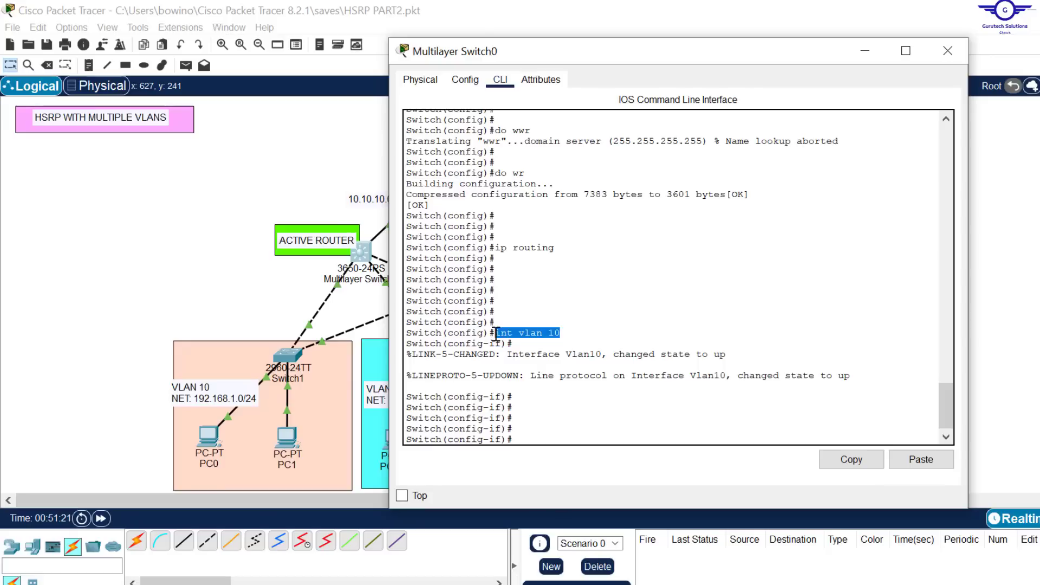
{"action": "left_click", "coordinate": [306, 213]}
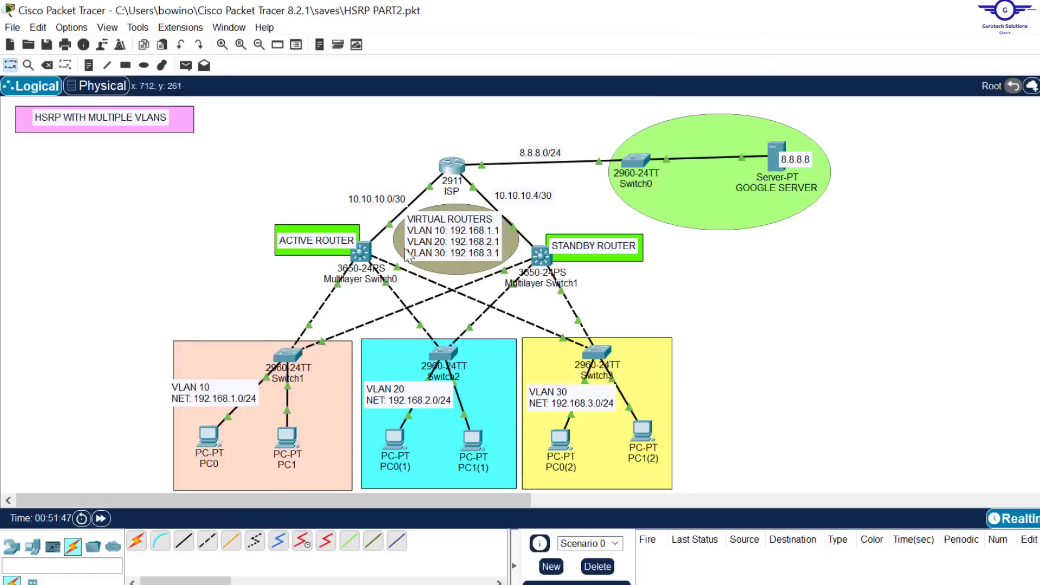
Step: Assign IP address 192.168.1.3 with mask 255.255.255.0 to Multilayer Switch0's VLAN 10 interface
{"action": "left_click", "coordinate": [361, 252]}
{"action": "left_click", "coordinate": [594, 410]}
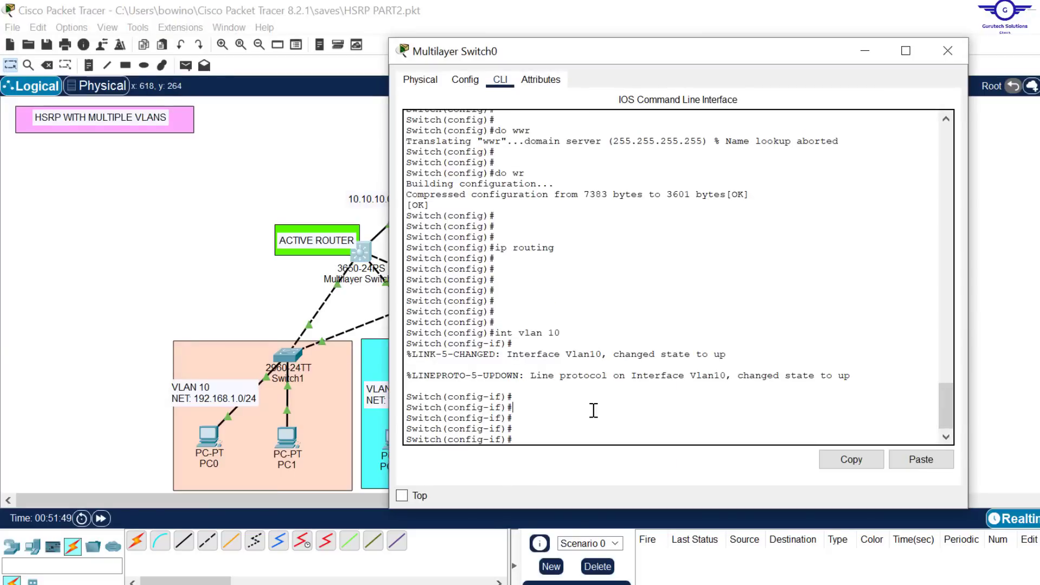
{"action": "type", "text": "ip add 19"}
{"action": "type", "text": "168.1.3 25"}
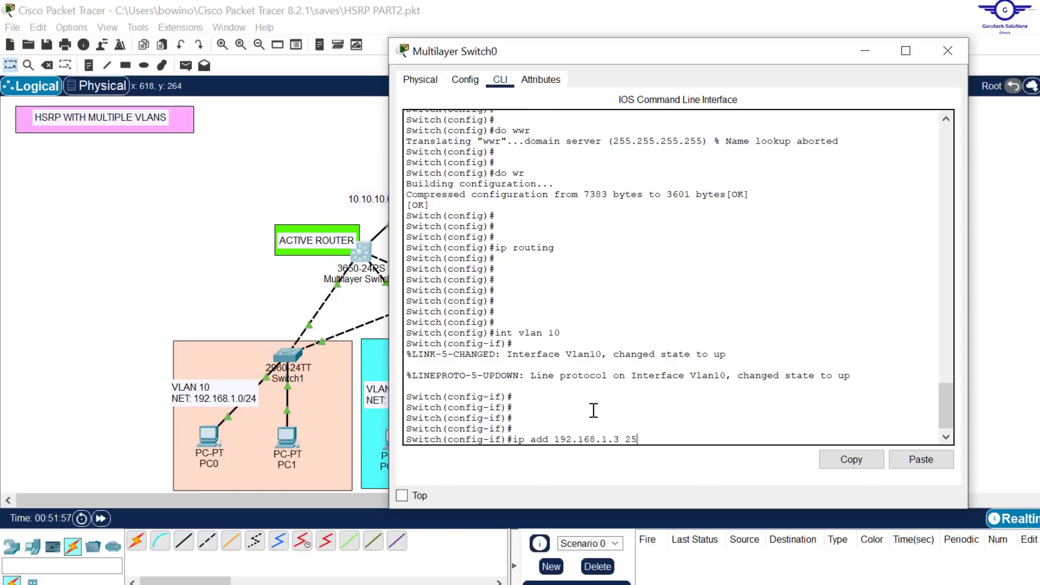
{"action": "type", "text": "5.255.255.0"}
{"action": "key", "text": "Return"}
{"action": "key", "text": "Return"}
{"action": "key", "text": "Return"}
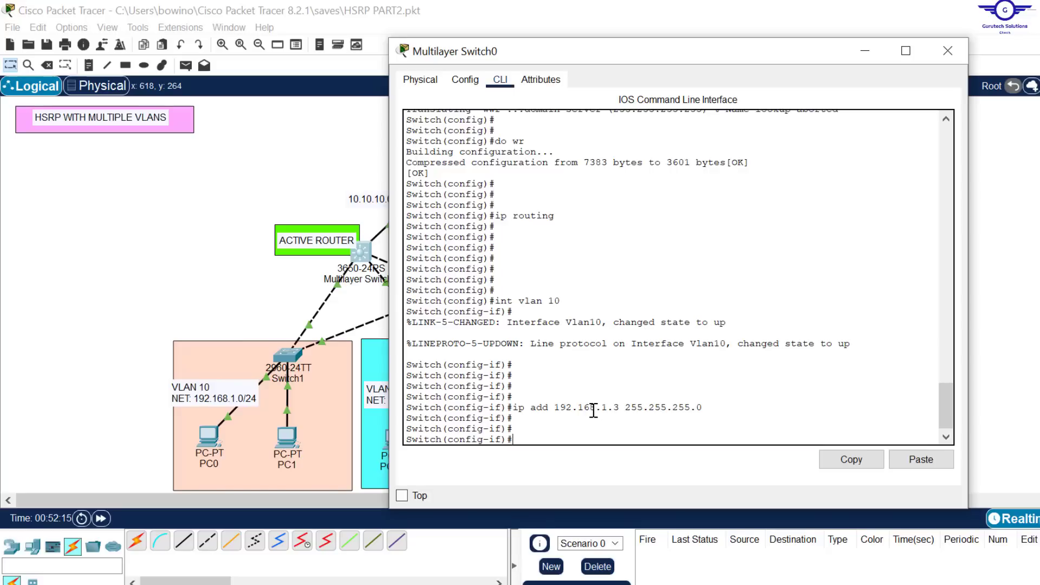
Step: Set the HSRP priority of standby group 10 to 100 on Multilayer Switch0's VLAN 10 interface
{"action": "type", "text": "stand"}
{"action": "key", "text": "Tab"}
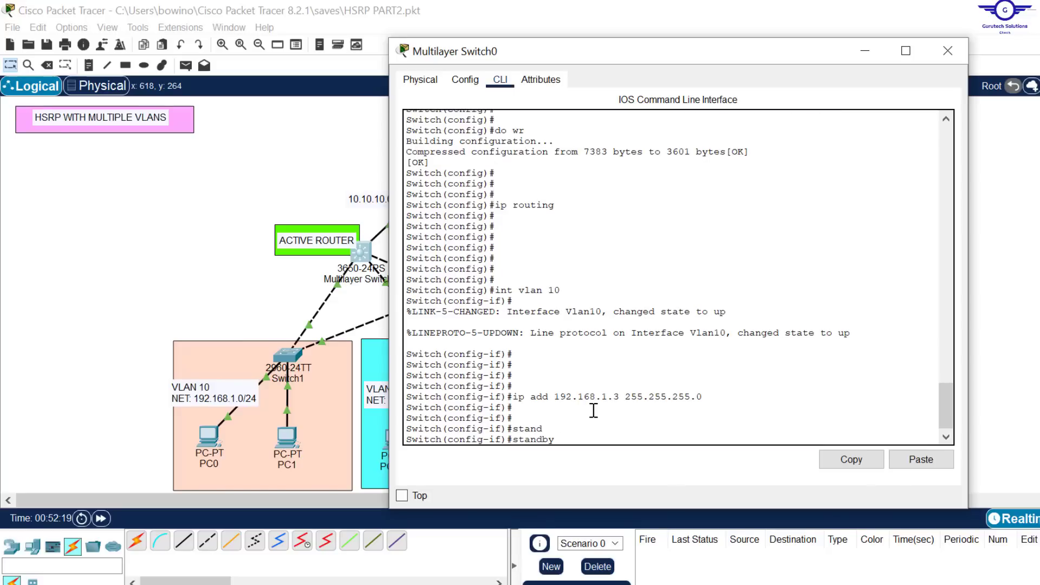
{"action": "type", "text": "10"}
{"action": "type", "text": "prio"}
{"action": "key", "text": "Tab"}
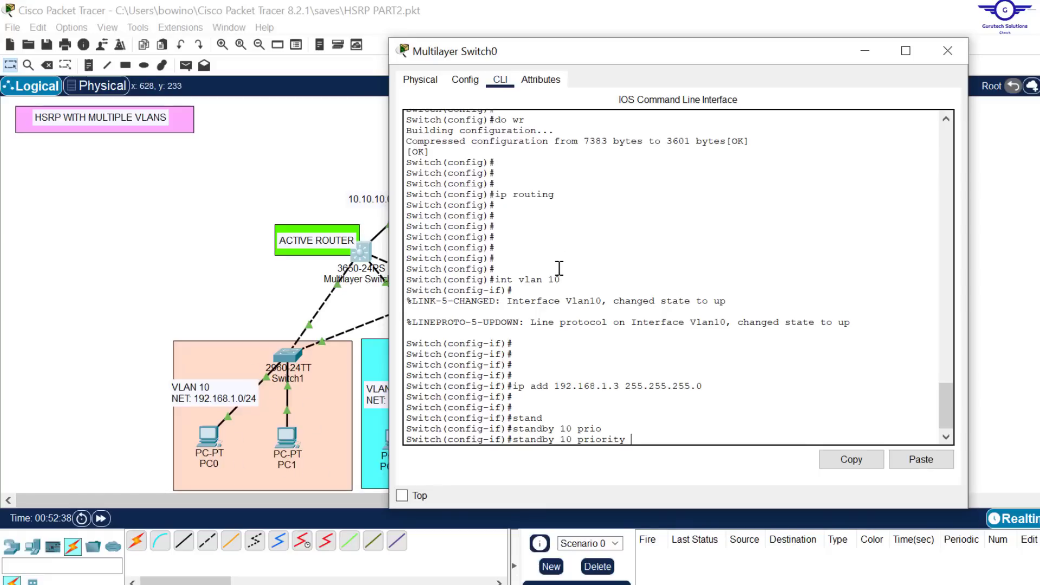
{"action": "left_click_drag", "start_coordinate": [566, 280], "coordinate": [503, 280]}
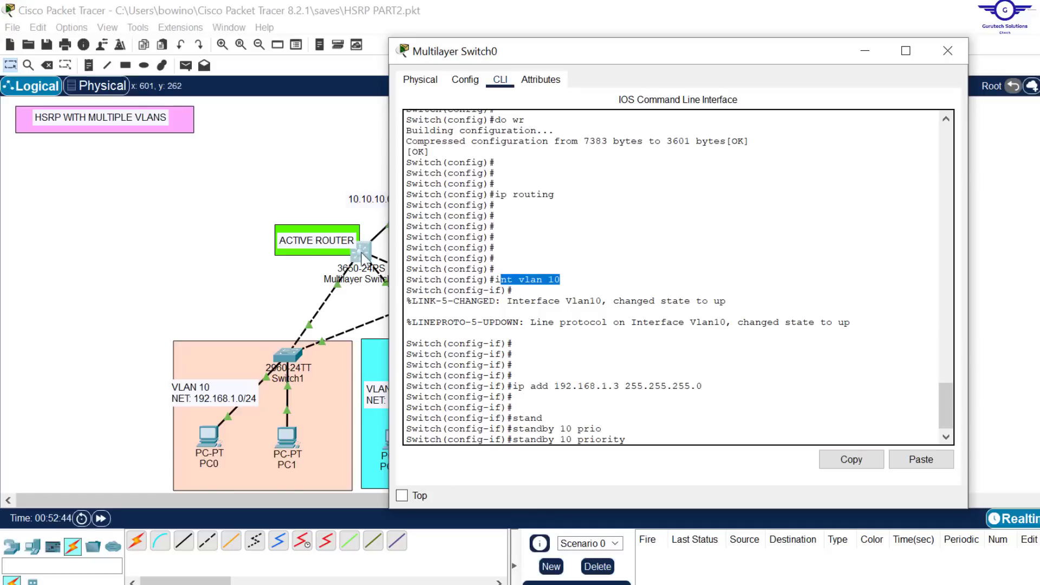
{"action": "left_click", "coordinate": [659, 425]}
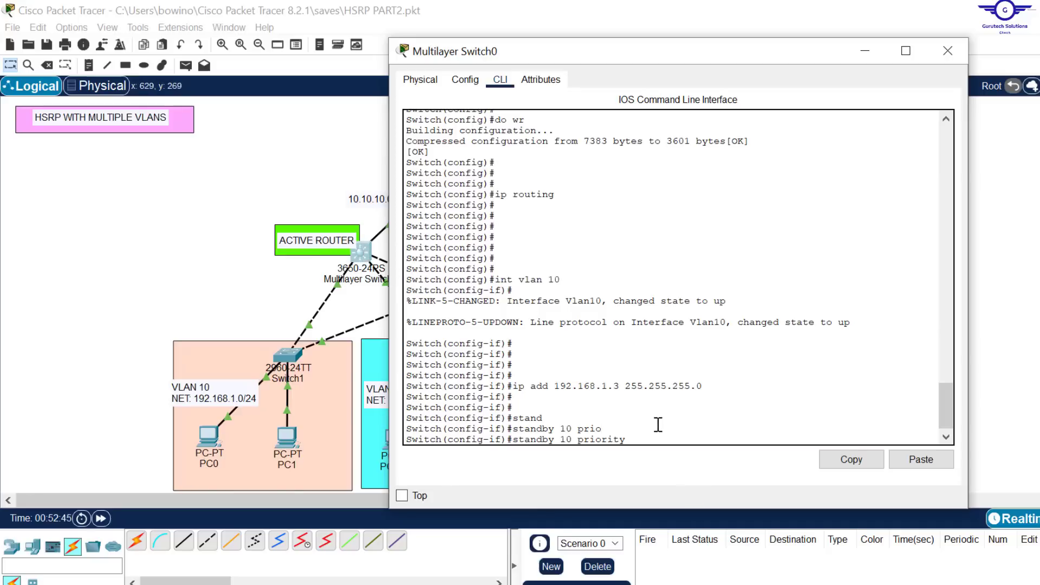
{"action": "type", "text": "100"}
{"action": "key", "text": "Return"}
Step: Set standby group 10's virtual IP address to 192.168.1.1 on Multilayer Switch0's VLAN 10 interface and exit to global configuration
{"action": "type", "text": "stand"}
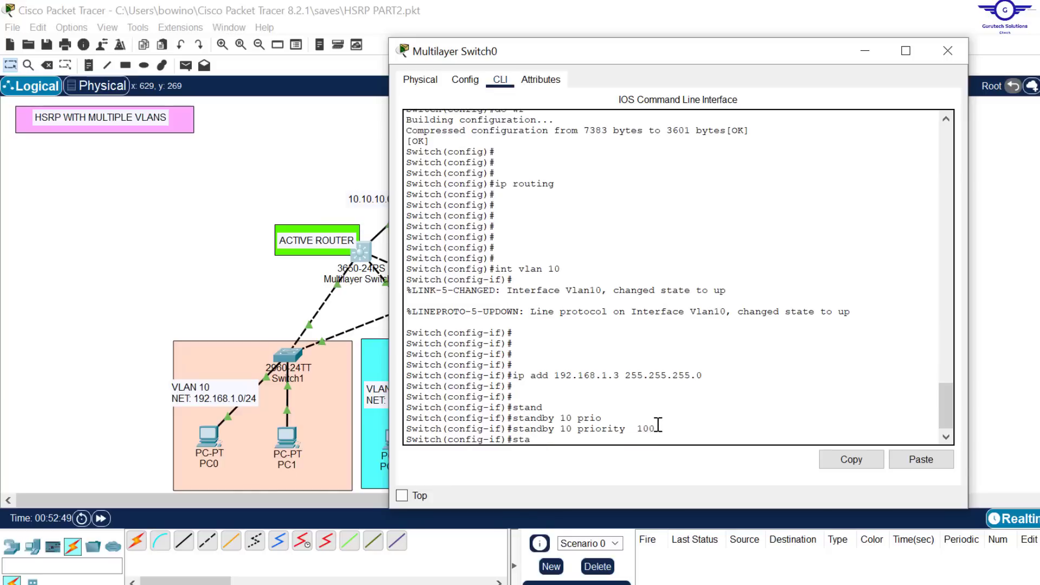
{"action": "key", "text": "Tab"}
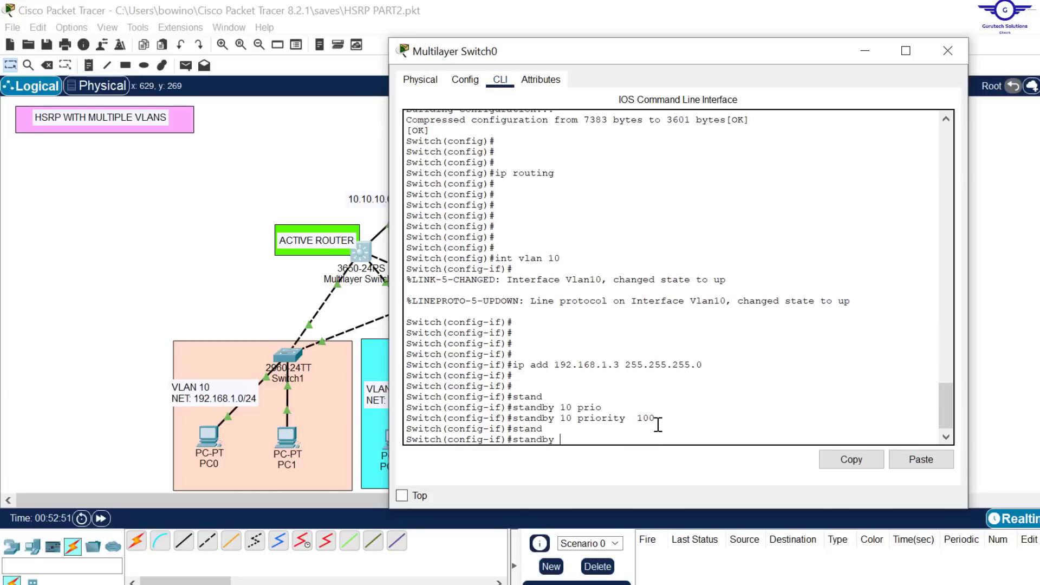
{"action": "type", "text": "10 ip 192.168.1.1"}
{"action": "left_click_drag", "start_coordinate": [671, 441], "coordinate": [514, 439]}
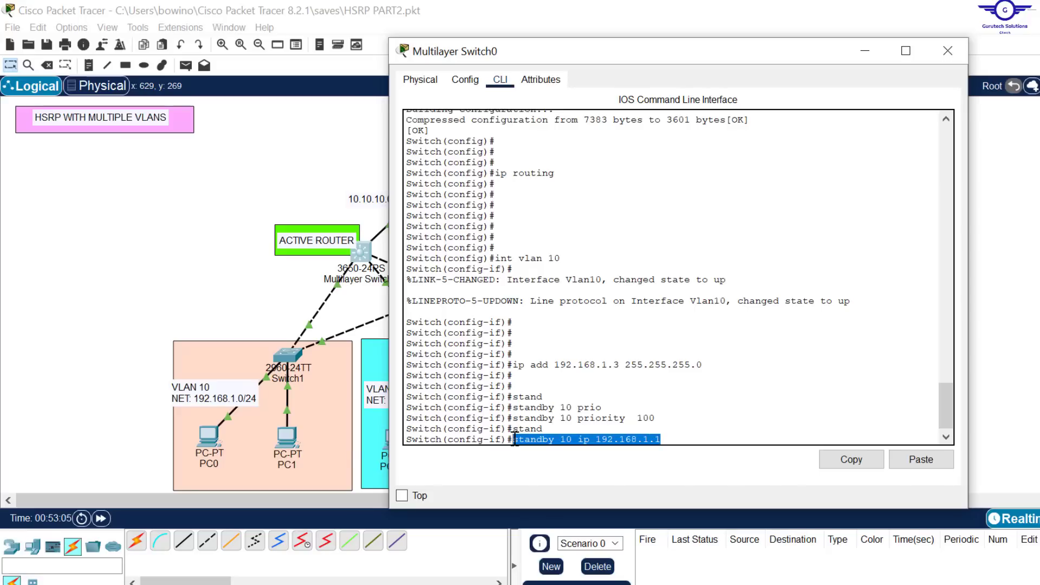
{"action": "key", "text": "Return"}
{"action": "type", "text": "exi"}
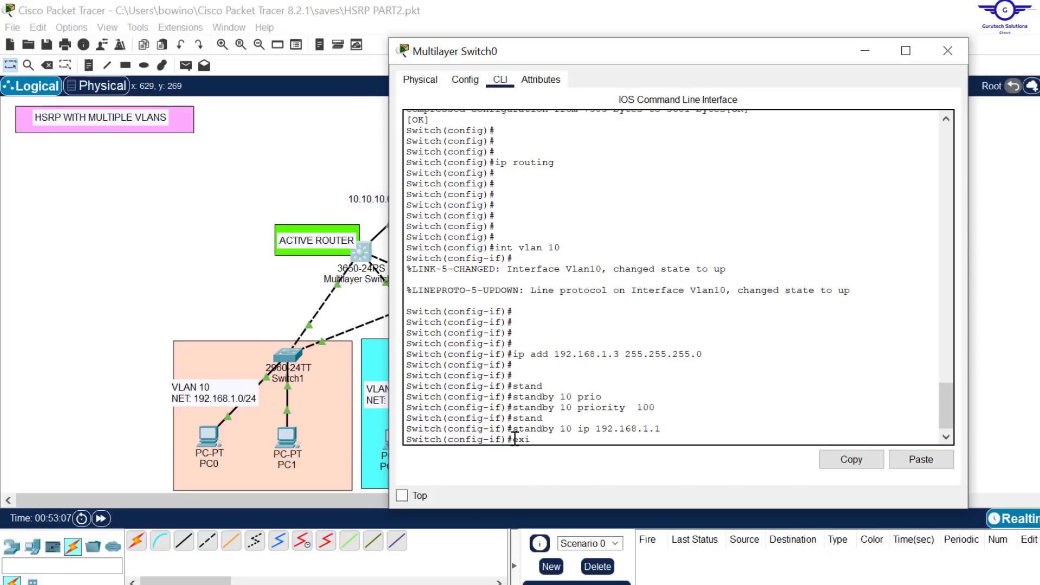
{"action": "type", "text": "t"}
{"action": "key", "text": "Return"}
{"action": "key", "text": "Return"}
{"action": "key", "text": "Return"}
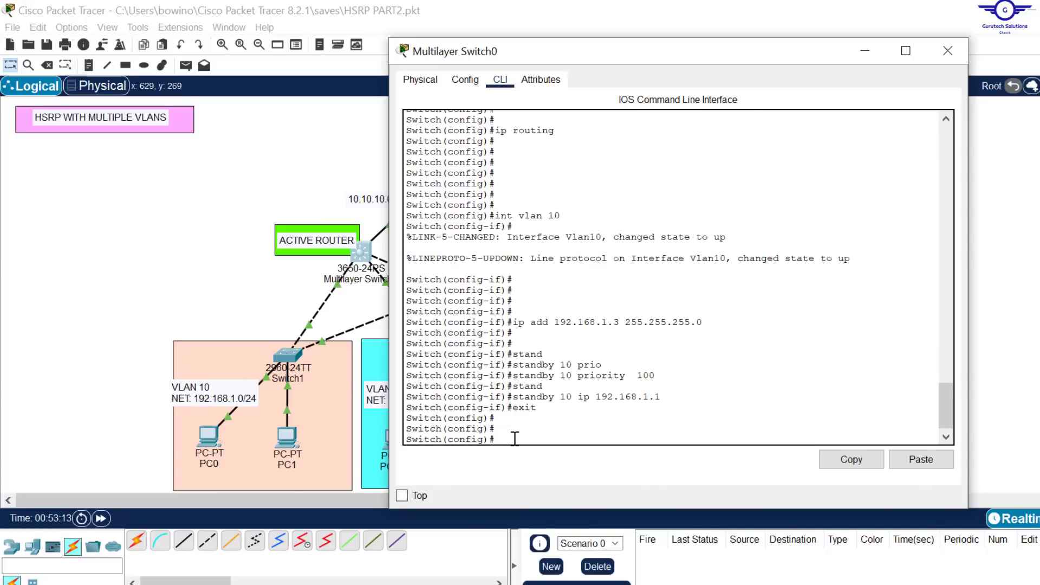
Step: Enter Multilayer Switch0's VLAN 20 switched virtual interface with int vlan 20
{"action": "key", "text": "Up"}
{"action": "key", "text": "Up"}
{"action": "key", "text": "Up"}
{"action": "key", "text": "Up"}
{"action": "key", "text": "Up"}
{"action": "key", "text": "Up"}
{"action": "key", "text": "Up"}
{"action": "key", "text": "Up"}
{"action": "key", "text": "BackSpace"}
{"action": "key", "text": "BackSpace"}
{"action": "type", "text": "20"}
{"action": "key", "text": "Return"}
{"action": "key", "text": "Return"}
{"action": "key", "text": "Return"}
{"action": "key", "text": "Return"}
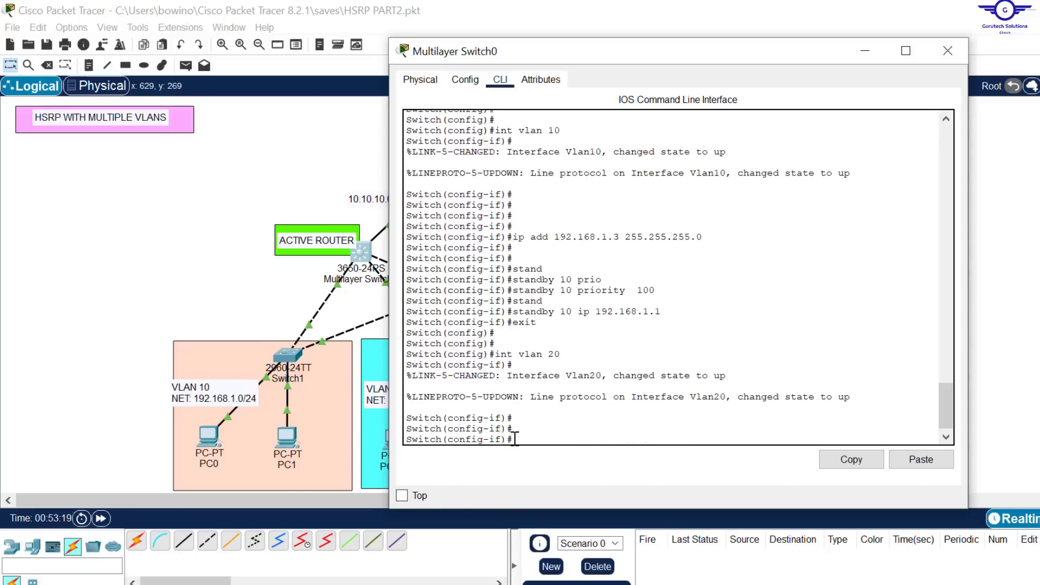
Step: Assign IP address 192.168.2.3 with mask 255.255.255.0 to Multilayer Switch0's VLAN 20 interface
{"action": "key", "text": "Up"}
{"action": "key", "text": "Up"}
{"action": "key", "text": "Up"}
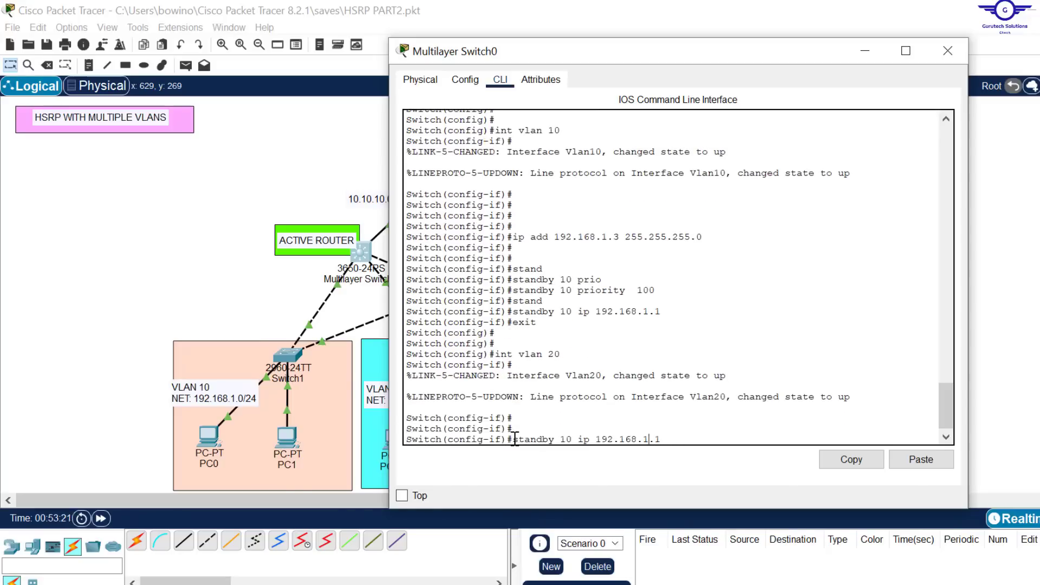
{"action": "key", "text": "Up"}
{"action": "key", "text": "Up"}
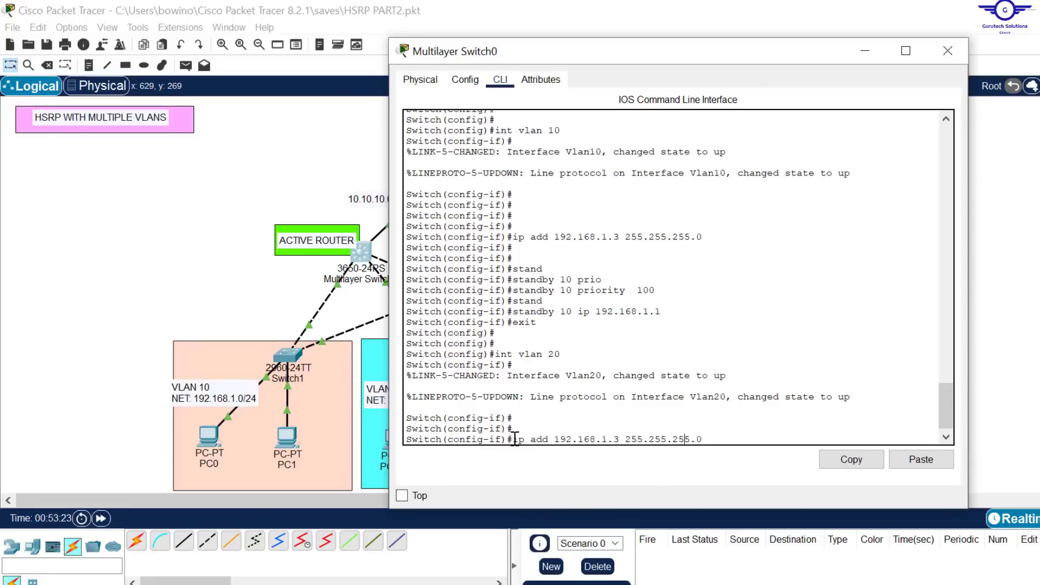
{"action": "key", "text": "Left"}
{"action": "key", "text": "Left"}
{"action": "key", "text": "Left"}
{"action": "key", "text": "Left"}
{"action": "key", "text": "Left"}
{"action": "key", "text": "Left"}
{"action": "key", "text": "Left"}
{"action": "key", "text": "Left"}
{"action": "key", "text": "Left"}
{"action": "key", "text": "Left"}
{"action": "key", "text": "Left"}
{"action": "key", "text": "Left"}
{"action": "key", "text": "Left"}
{"action": "key", "text": "Left"}
{"action": "key", "text": "Left"}
{"action": "key", "text": "Left"}
{"action": "key", "text": "BackSpace"}
{"action": "type", "text": "2"}
{"action": "key", "text": "Return"}
{"action": "key", "text": "Return"}
{"action": "key", "text": "Return"}
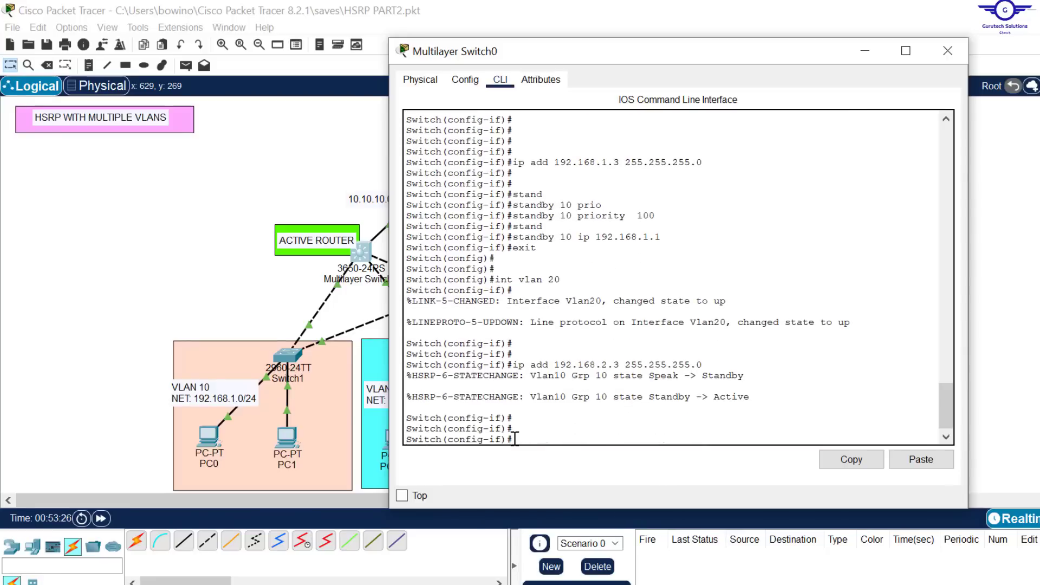
Step: Set the HSRP priority of standby group 20 to 100 on Multilayer Switch0's VLAN 20 interface
{"action": "key", "text": "Up"}
{"action": "key", "text": "Up"}
{"action": "key", "text": "Up"}
{"action": "key", "text": "Up"}
{"action": "key", "text": "Up"}
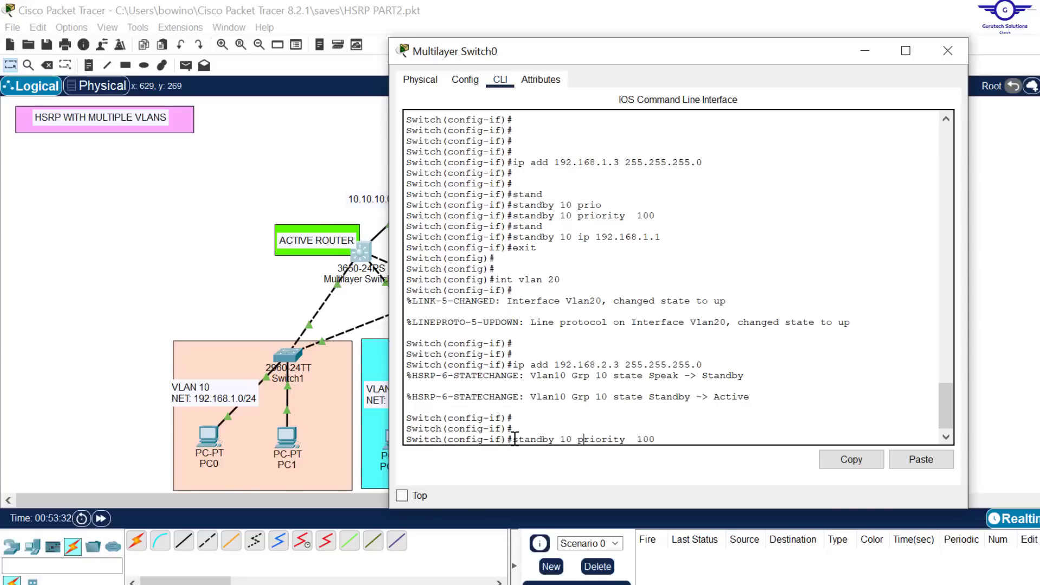
{"action": "key", "text": "Left"}
{"action": "key", "text": "Left"}
{"action": "key", "text": "Left"}
{"action": "key", "text": "Left"}
{"action": "key", "text": "Left"}
{"action": "key", "text": "Left"}
{"action": "key", "text": "Left"}
{"action": "key", "text": "Left"}
{"action": "key", "text": "Left"}
{"action": "key", "text": "Left"}
{"action": "key", "text": "Left"}
{"action": "key", "text": "Left"}
{"action": "key", "text": "Left"}
{"action": "key", "text": "Left"}
{"action": "key", "text": "Left"}
{"action": "key", "text": "BackSpace"}
{"action": "type", "text": "2"}
{"action": "left_click_drag", "start_coordinate": [568, 282], "coordinate": [547, 281]}
{"action": "left_click", "coordinate": [668, 437]}
{"action": "key", "text": "Return"}
Step: Set standby group 20's virtual IP address to 192.168.2.1 on Multilayer Switch0's VLAN 20 interface
{"action": "key", "text": "Up"}
{"action": "key", "text": "Up"}
{"action": "key", "text": "Up"}
{"action": "key", "text": "Up"}
{"action": "key", "text": "Up"}
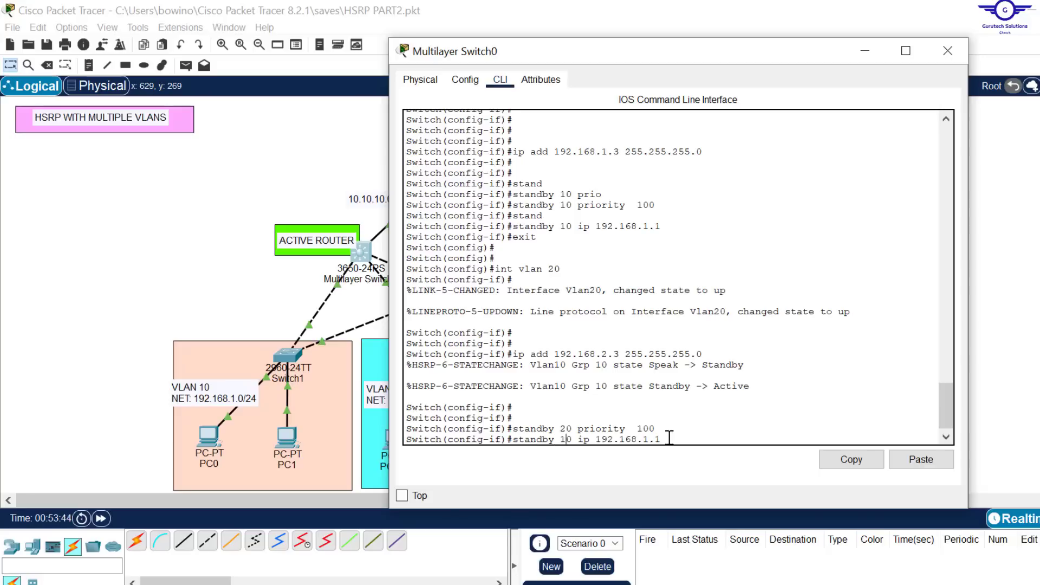
{"action": "key", "text": "BackSpace"}
{"action": "type", "text": "2"}
{"action": "key", "text": "Right"}
{"action": "key", "text": "BackSpace"}
{"action": "key", "text": "BackSpace"}
{"action": "key", "text": "BackSpace"}
{"action": "type", "text": "2.1"}
{"action": "key", "text": "Return"}
{"action": "key", "text": "Return"}
Step: Exit the VLAN 20 interface on Multilayer Switch0 and enter the VLAN 30 switched virtual interface with int vlan 30
{"action": "left_click", "coordinate": [1029, 329]}
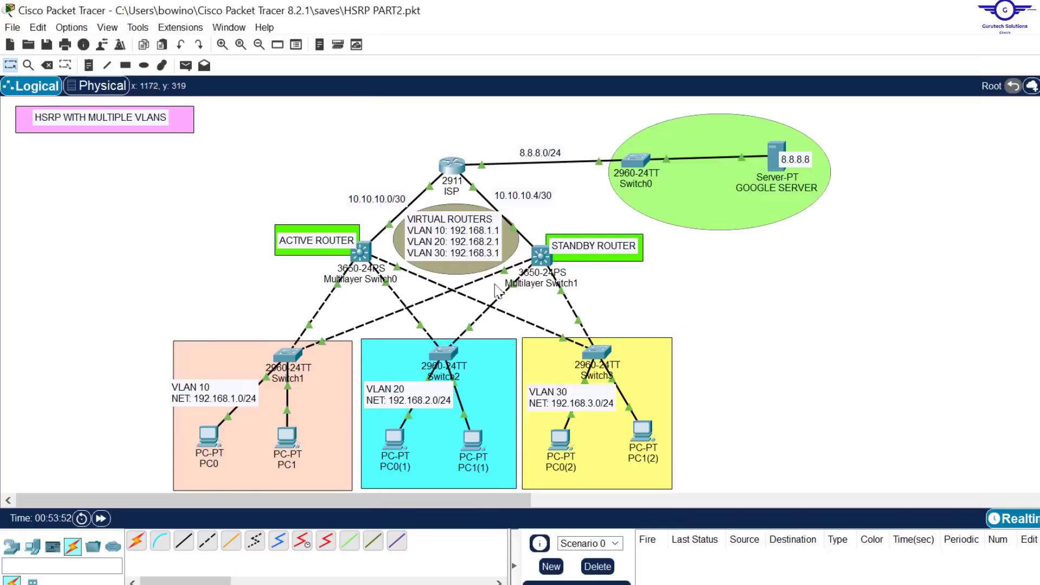
{"action": "left_click", "coordinate": [361, 258]}
{"action": "type", "text": "ex"}
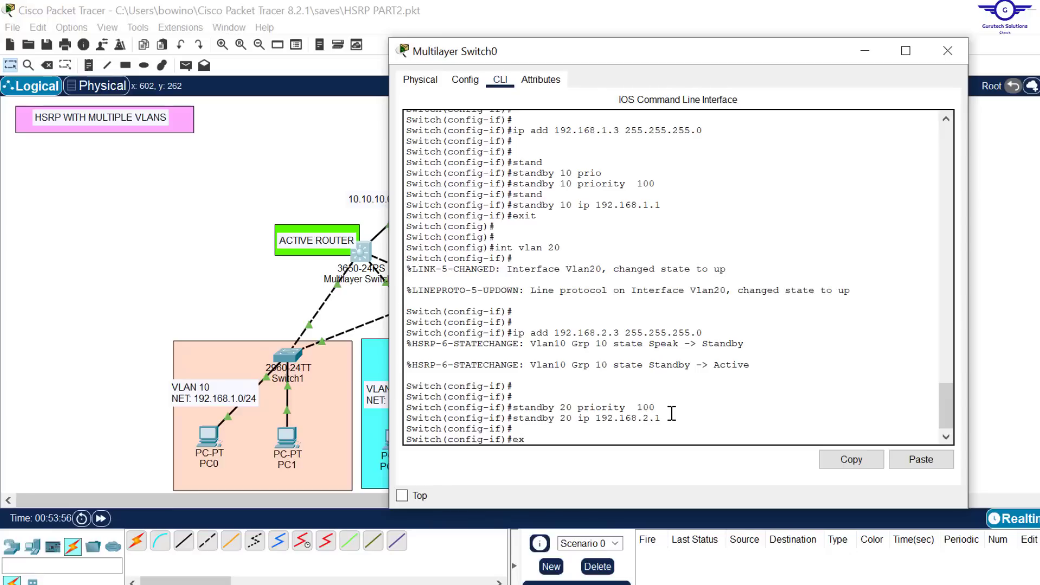
{"action": "key", "text": "Return"}
{"action": "key", "text": "Return"}
{"action": "key", "text": "Return"}
{"action": "key", "text": "Return"}
{"action": "key", "text": "Return"}
{"action": "key", "text": "Return"}
{"action": "key", "text": "Return"}
{"action": "key", "text": "Up"}
{"action": "key", "text": "Up"}
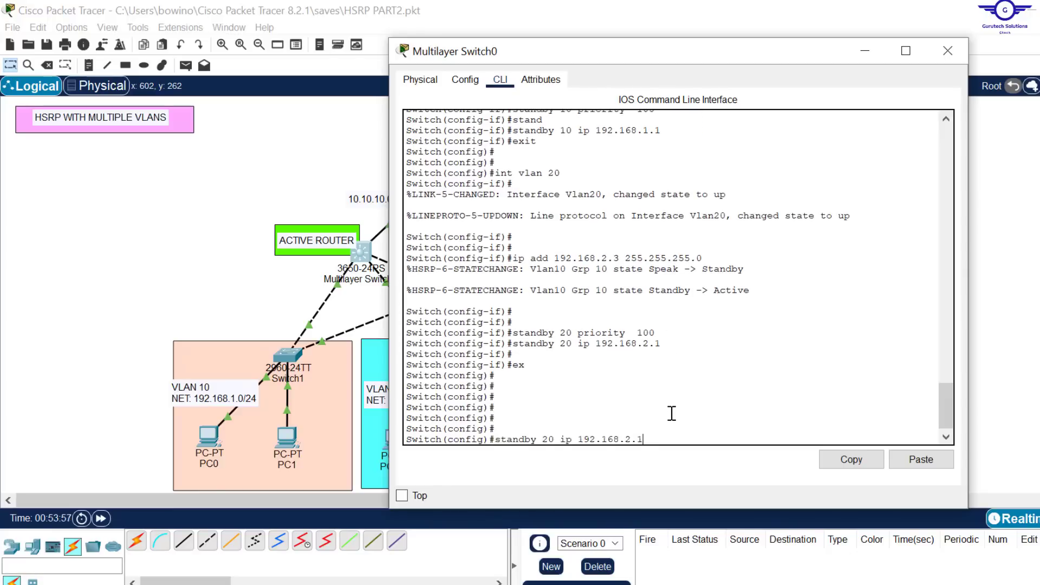
{"action": "key", "text": "Up"}
{"action": "key", "text": "Up"}
{"action": "key", "text": "Up"}
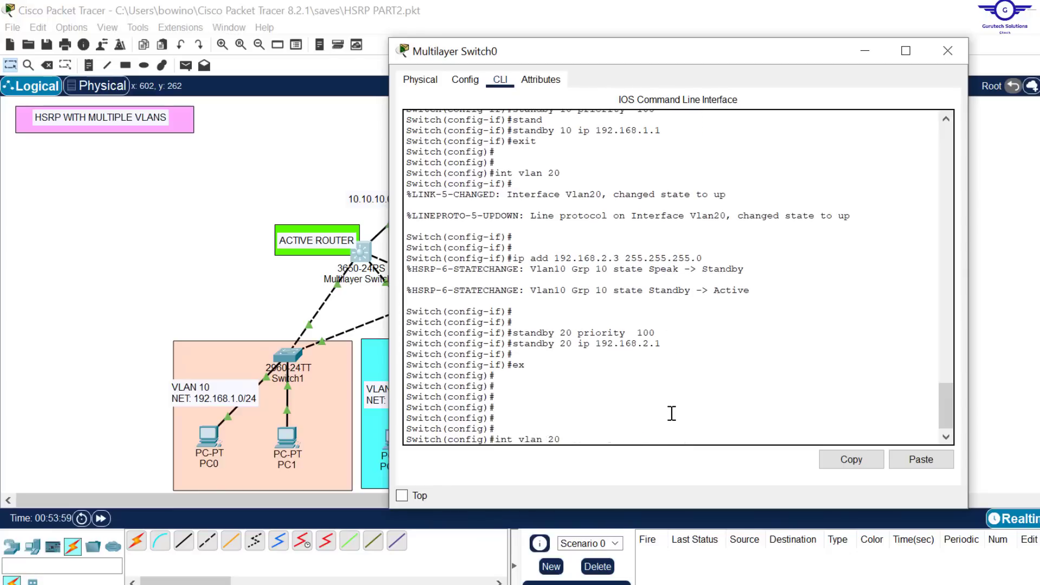
{"action": "key", "text": "BackSpace"}
{"action": "type", "text": "3"}
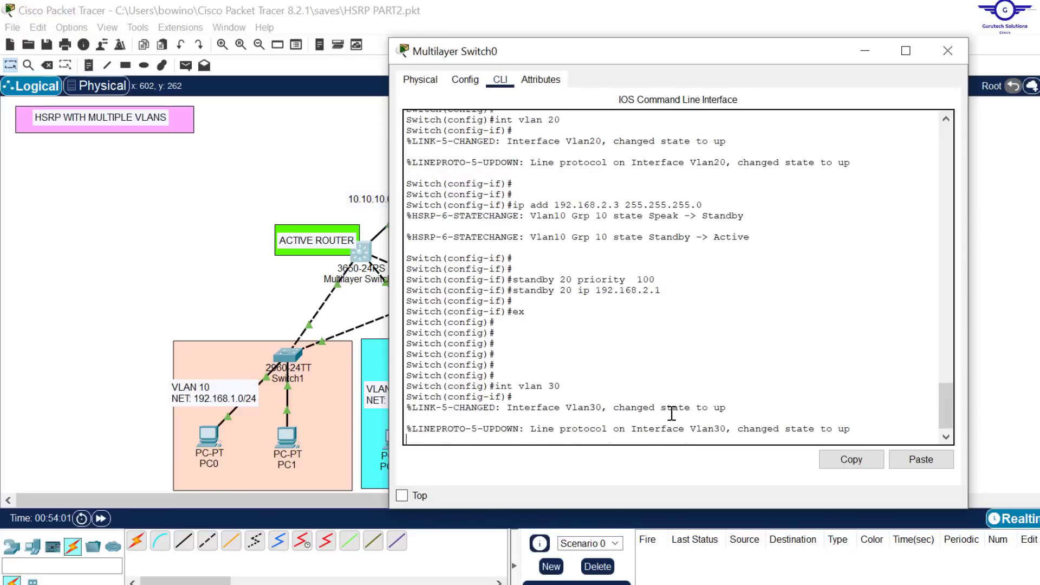
{"action": "key", "text": "Return"}
{"action": "key", "text": "Return"}
Step: Assign IP address 192.168.3.3 with mask 255.255.255.0 to Multilayer Switch0's VLAN 30 interface
{"action": "key", "text": "Up"}
{"action": "key", "text": "Up"}
{"action": "key", "text": "Up"}
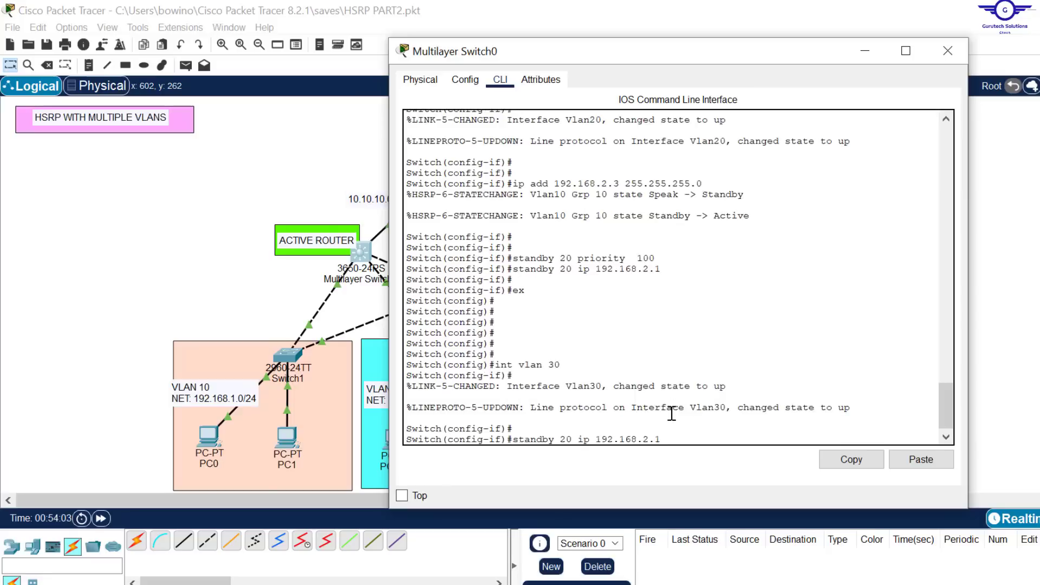
Step: Set the HSRP priority of standby group 30 to 100 on Multilayer Switch0's VLAN 30 interface
{"action": "key", "text": "Up"}
{"action": "key", "text": "Up"}
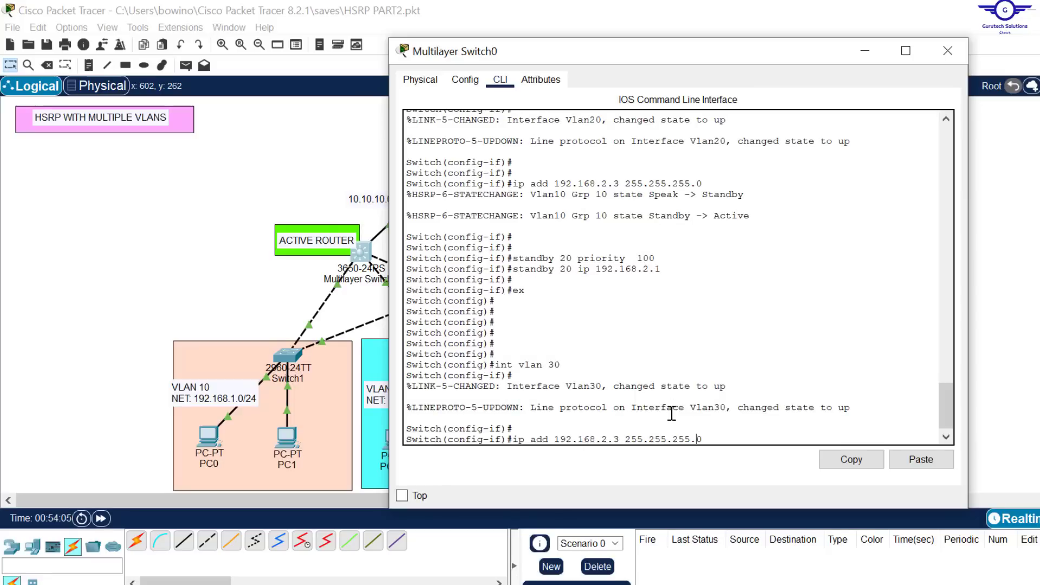
{"action": "key", "text": "Left"}
{"action": "key", "text": "BackSpace"}
{"action": "type", "text": "3"}
{"action": "key", "text": "Return"}
{"action": "key", "text": "Return"}
{"action": "key", "text": "Return"}
{"action": "key", "text": "Up"}
{"action": "key", "text": "Up"}
{"action": "key", "text": "Up"}
{"action": "key", "text": "Up"}
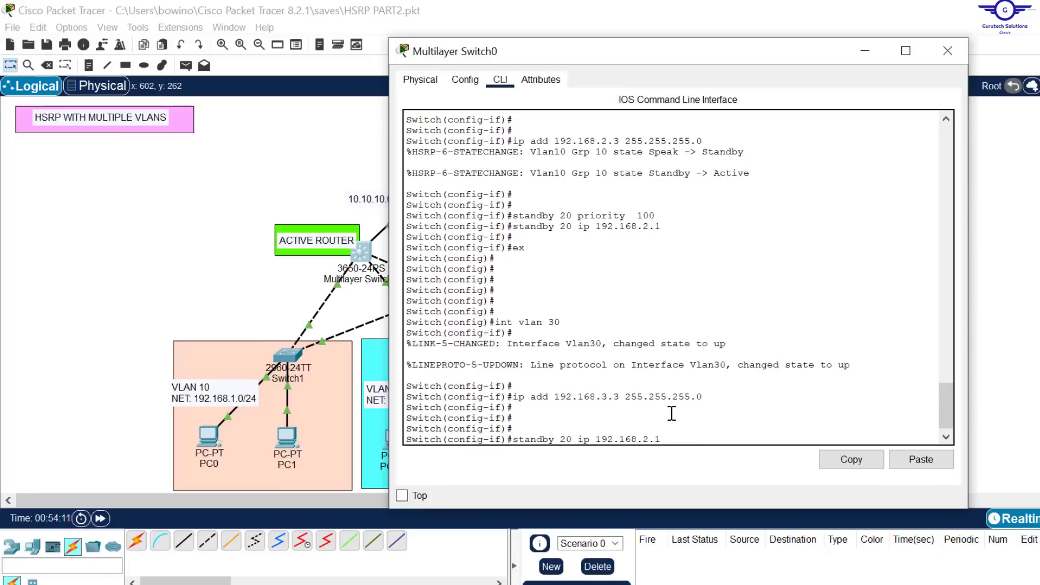
{"action": "key", "text": "Up"}
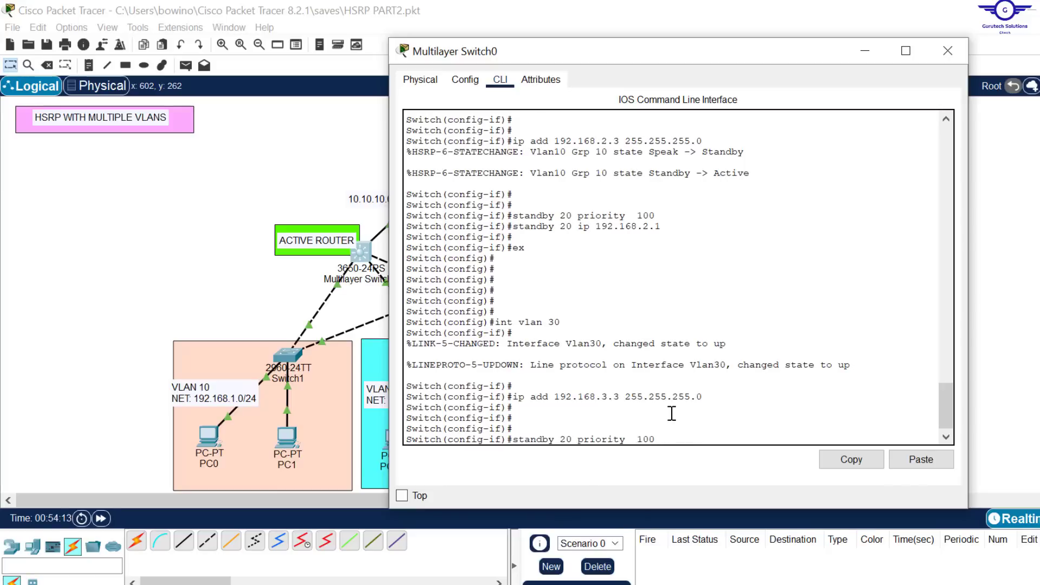
{"action": "key", "text": "Left"}
{"action": "key", "text": "Left"}
{"action": "key", "text": "BackSpace"}
{"action": "type", "text": "3"}
{"action": "key", "text": "Return"}
Step: Try to reuse the command standby 20 ip 192.168.2.1 on Multilayer Switch0's VLAN 30 interface
{"action": "key", "text": "Up"}
{"action": "key", "text": "Up"}
{"action": "key", "text": "Up"}
{"action": "key", "text": "Up"}
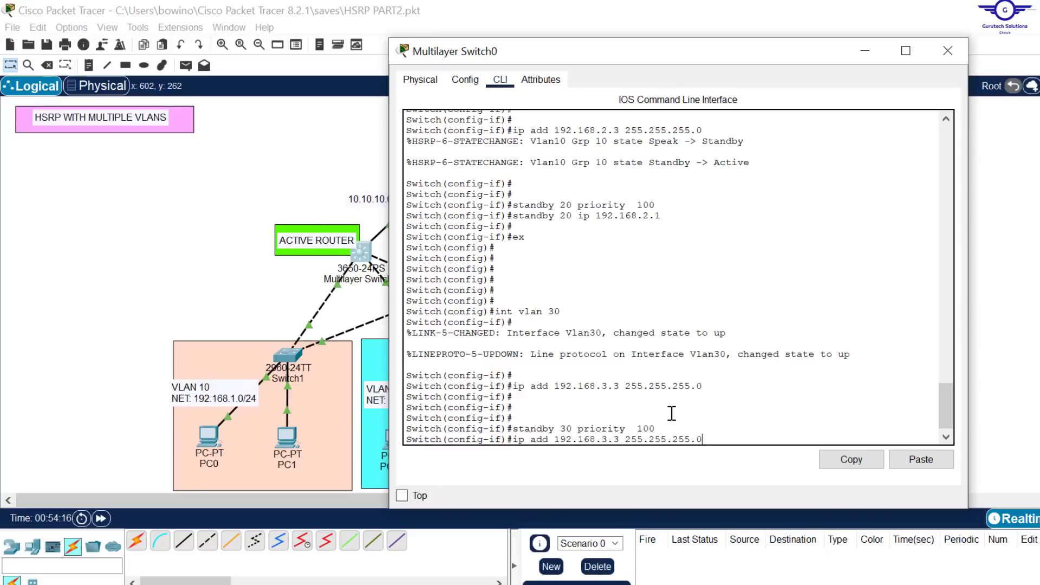
{"action": "key", "text": "Up"}
{"action": "key", "text": "Return"}
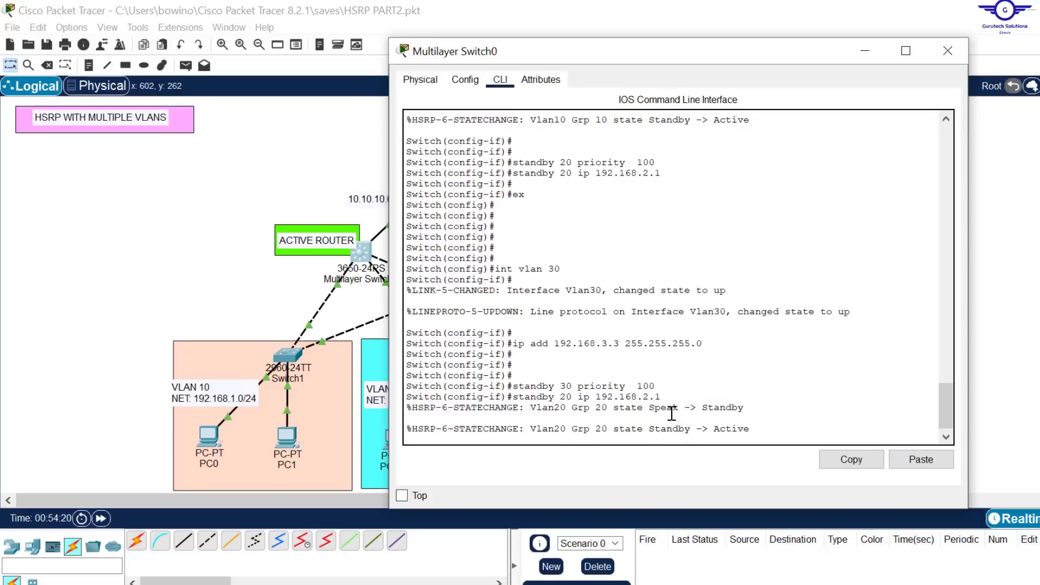
{"action": "key", "text": "Up"}
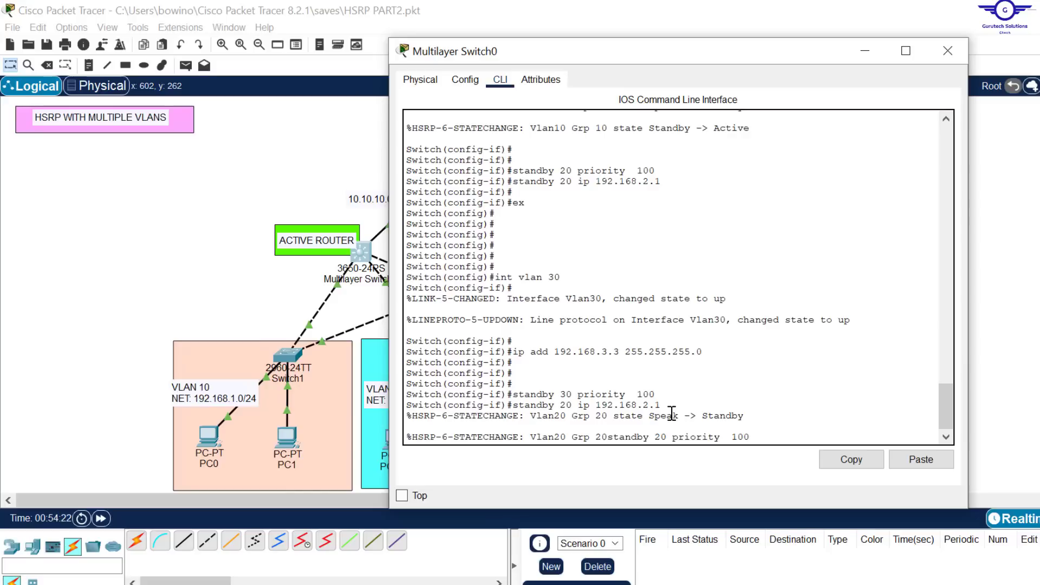
{"action": "type", "text": "ddd"}
{"action": "key", "text": "Return"}
Step: Set standby group 30's virtual IP address to 192.168.3.1 on Multilayer Switch0's VLAN 30 interface
{"action": "key", "text": "Up"}
{"action": "key", "text": "Up"}
{"action": "key", "text": "Up"}
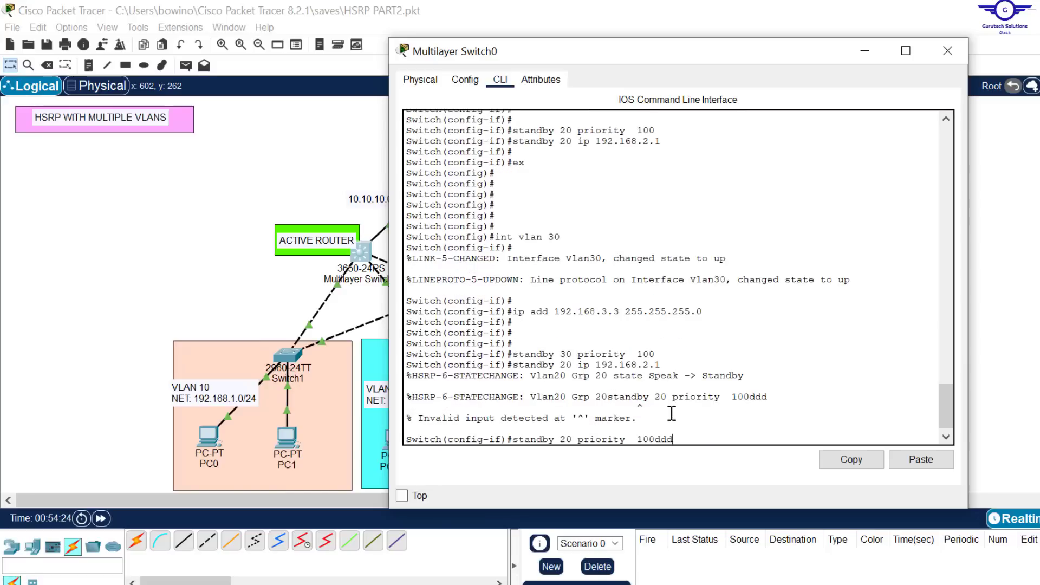
{"action": "key", "text": "Up"}
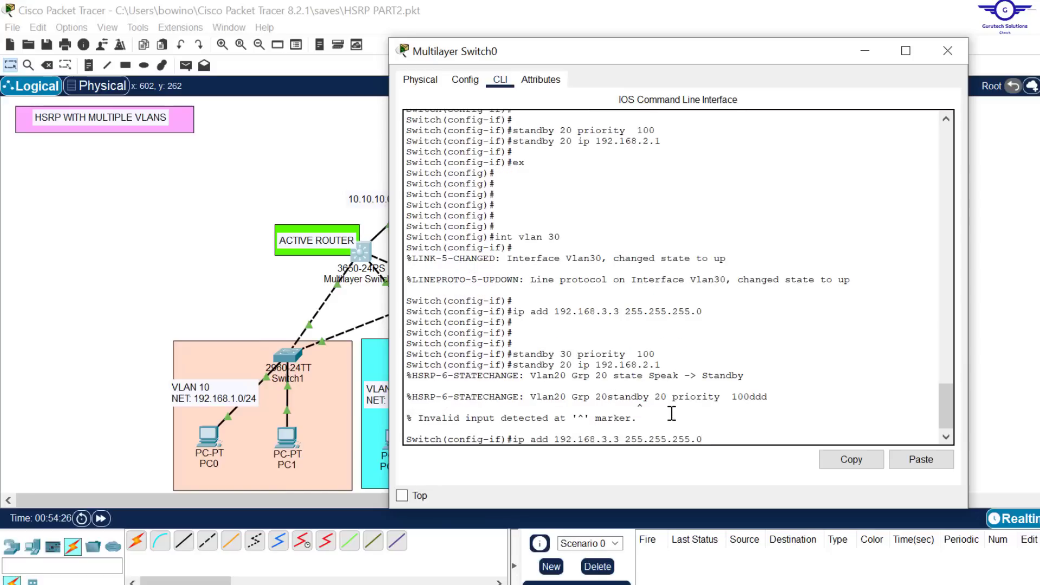
{"action": "key", "text": "Up"}
{"action": "key", "text": "Up"}
{"action": "key", "text": "Up"}
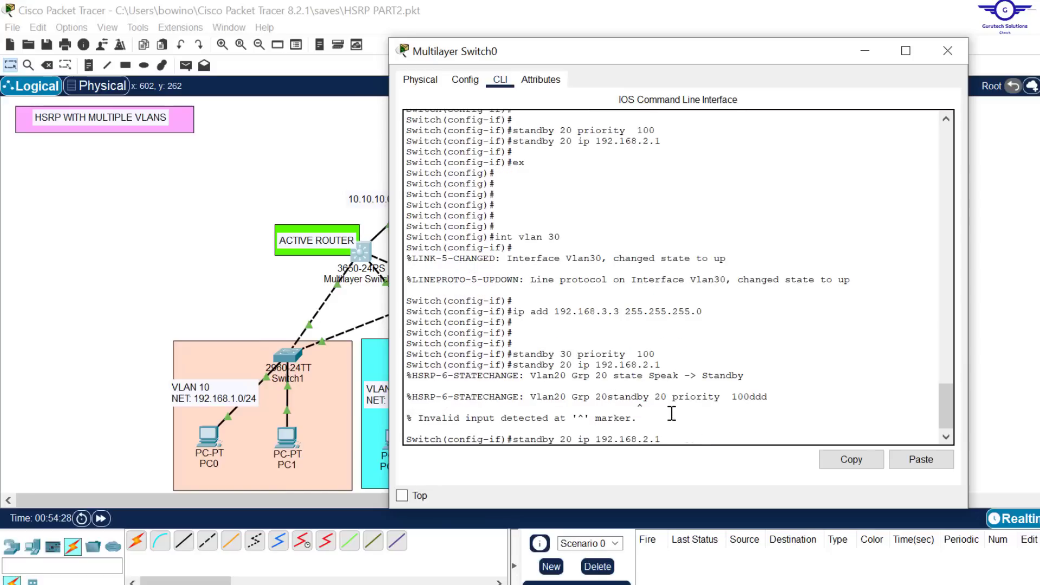
{"action": "key", "text": "Left"}
{"action": "key", "text": "Left"}
{"action": "key", "text": "BackSpace"}
{"action": "type", "text": "3"}
{"action": "key", "text": "Left"}
{"action": "key", "text": "BackSpace"}
{"action": "type", "text": "3"}
{"action": "key", "text": "Return"}
{"action": "key", "text": "Return"}
{"action": "key", "text": "Return"}
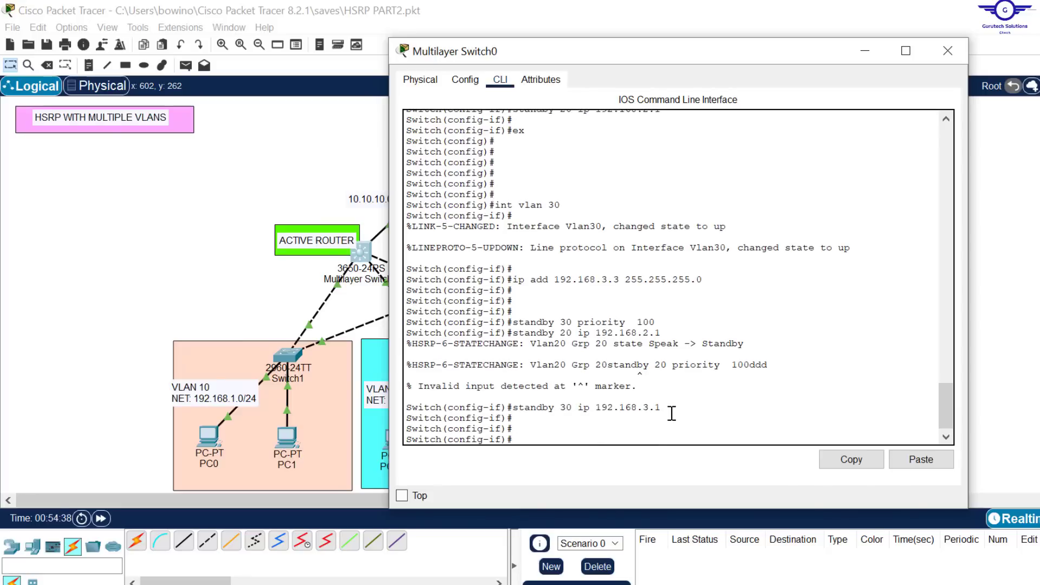
Step: Exit the VLAN 30 interface on Multilayer Switch0 and save the configuration with do wr
{"action": "type", "text": "exit"}
{"action": "key", "text": "Return"}
{"action": "key", "text": "Return"}
{"action": "key", "text": "Return"}
{"action": "key", "text": "Return"}
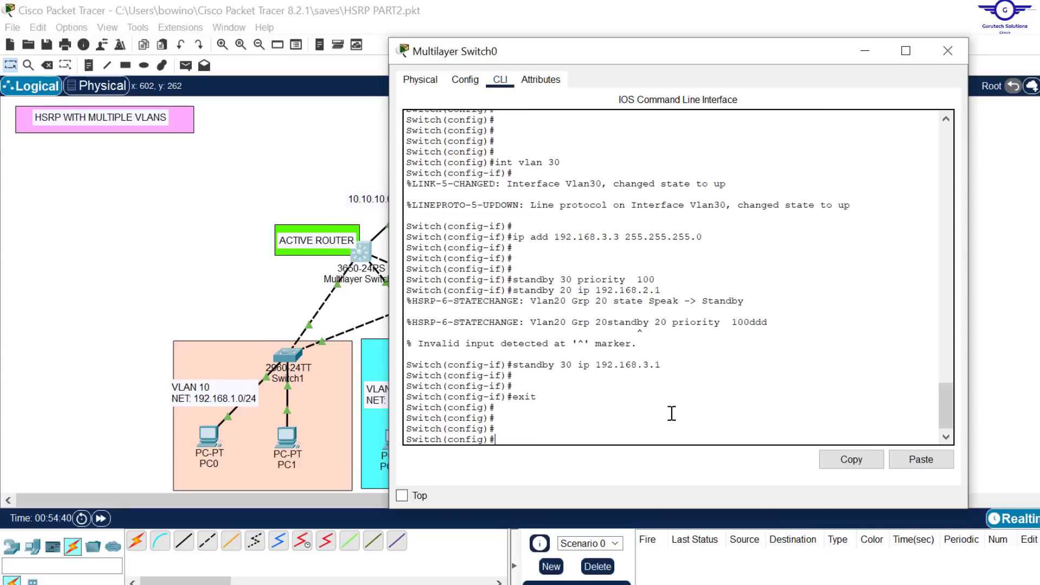
{"action": "key", "text": "Return"}
{"action": "type", "text": "do wr"}
{"action": "key", "text": "Return"}
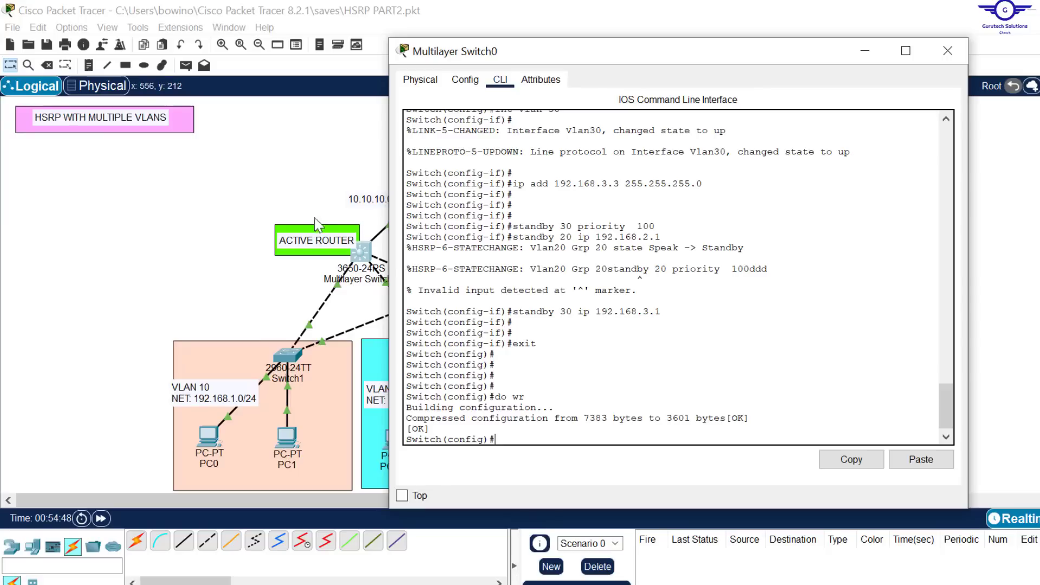
Step: Open Multilayer Switch1's command line and enter the VLAN 10 switched virtual interface with int vlan 10
{"action": "left_click", "coordinate": [191, 170]}
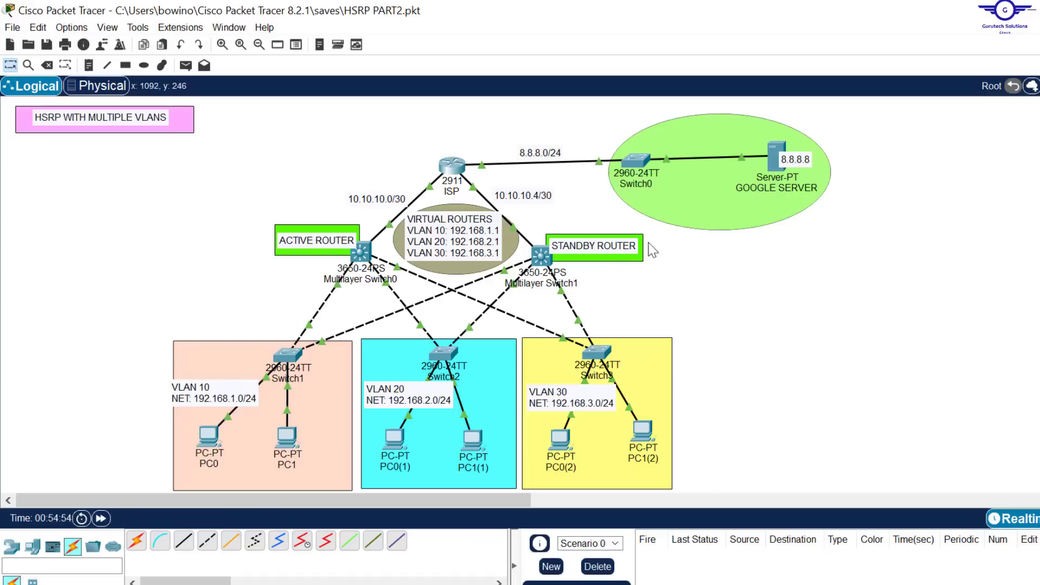
{"action": "left_click", "coordinate": [541, 255]}
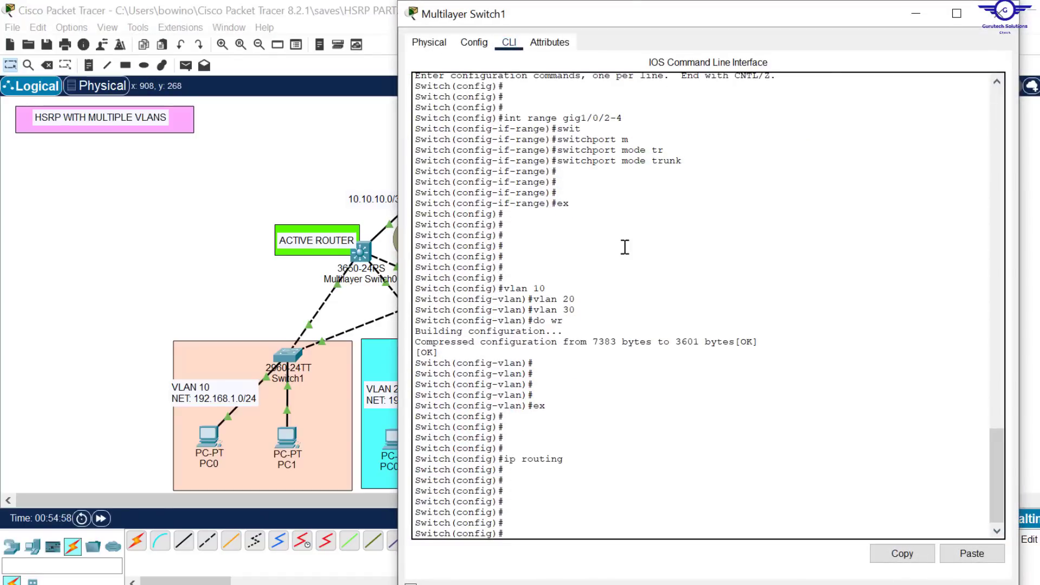
{"action": "left_click_drag", "start_coordinate": [628, 4], "coordinate": [650, 61]}
{"action": "scroll", "coordinate": [669, 357], "scroll_direction": "down", "scroll_amount": 6}
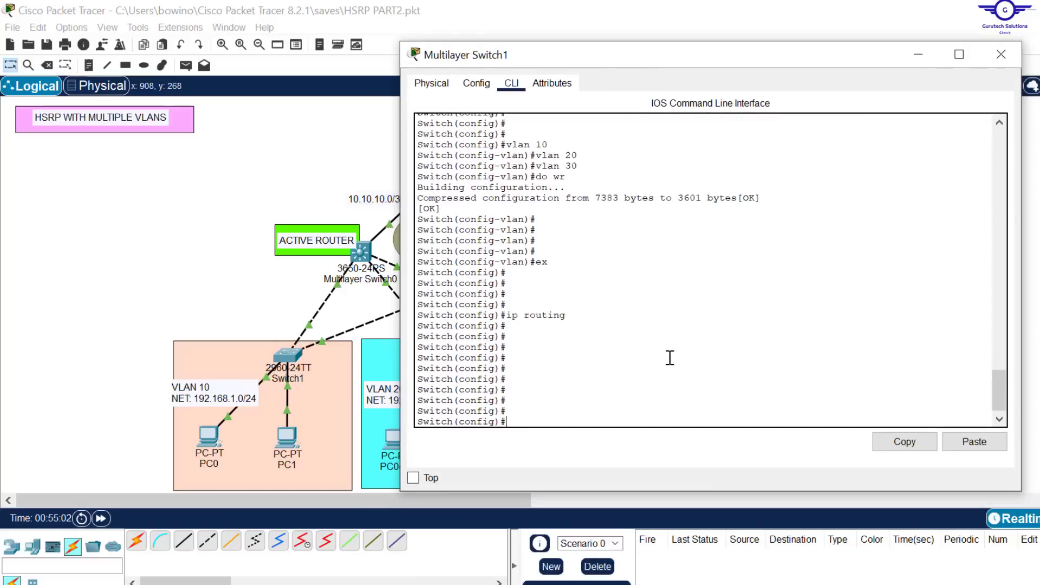
{"action": "type", "text": "int vlan 10"}
{"action": "key", "text": "Return"}
{"action": "key", "text": "Return"}
{"action": "key", "text": "Return"}
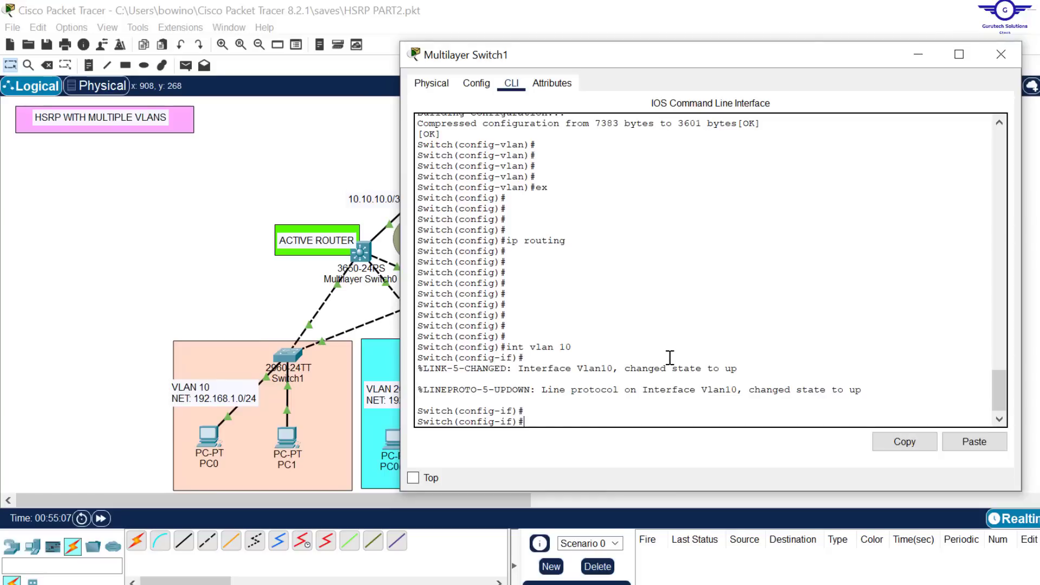
Step: Assign IP address 192.168.1.2 with mask 255.255.255.0 to Multilayer Switch1's VLAN 10 interface
{"action": "type", "text": "ip add"}
{"action": "type", "text": "192."}
{"action": "type", "text": "1168"}
{"action": "key", "text": "BackSpace"}
{"action": "key", "text": "BackSpace"}
{"action": "key", "text": "BackSpace"}
{"action": "type", "text": "68.1.2"}
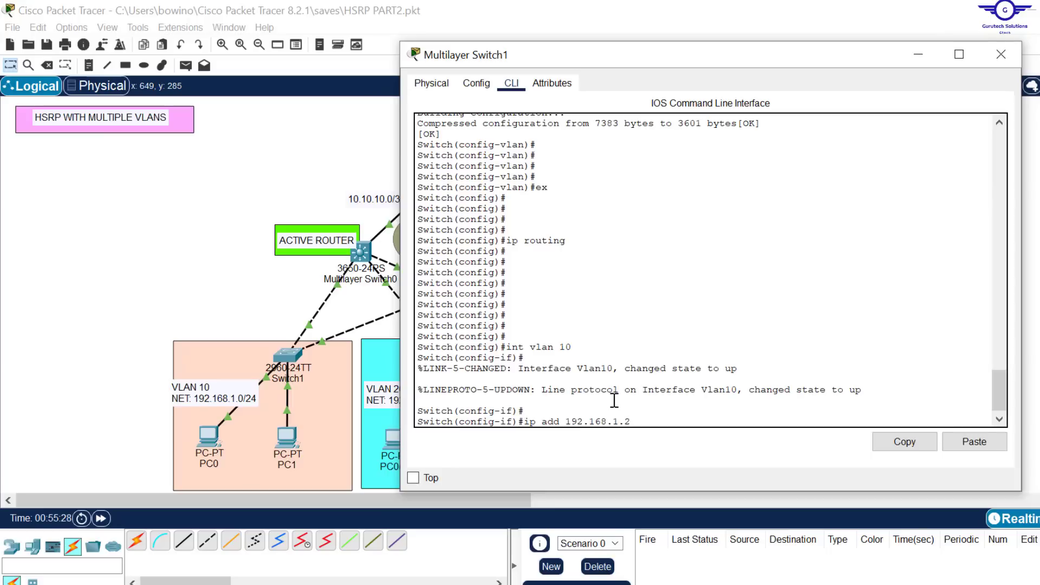
{"action": "type", "text": " 255.255.255.0"}
{"action": "key", "text": "Return"}
{"action": "key", "text": "Return"}
{"action": "key", "text": "Return"}
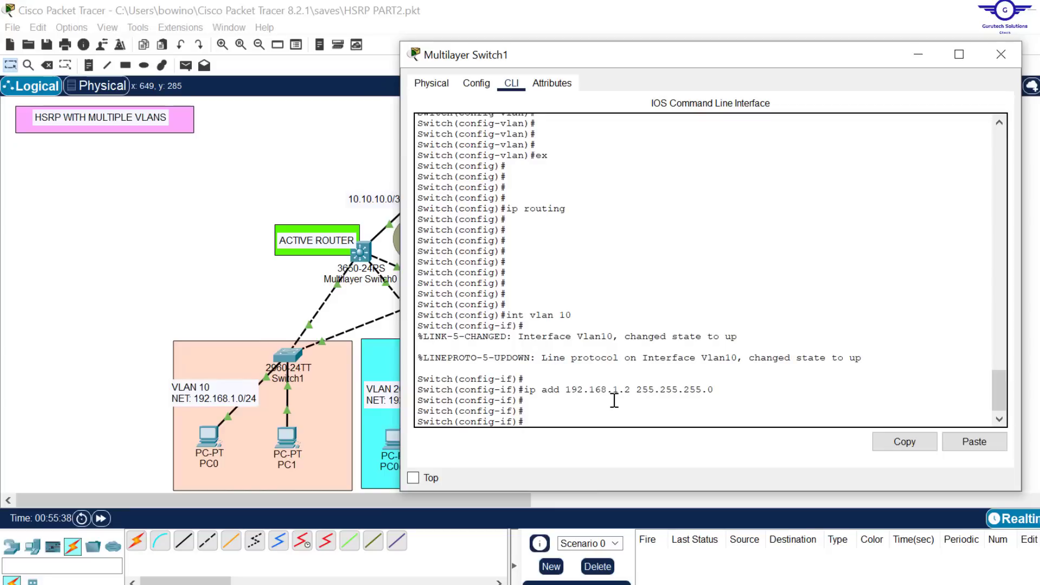
Step: Set standby group 10's priority to 90 on Multilayer Switch1's VLAN 10 interface
{"action": "type", "text": "stand"}
{"action": "key", "text": "Tab"}
{"action": "type", "text": "10"}
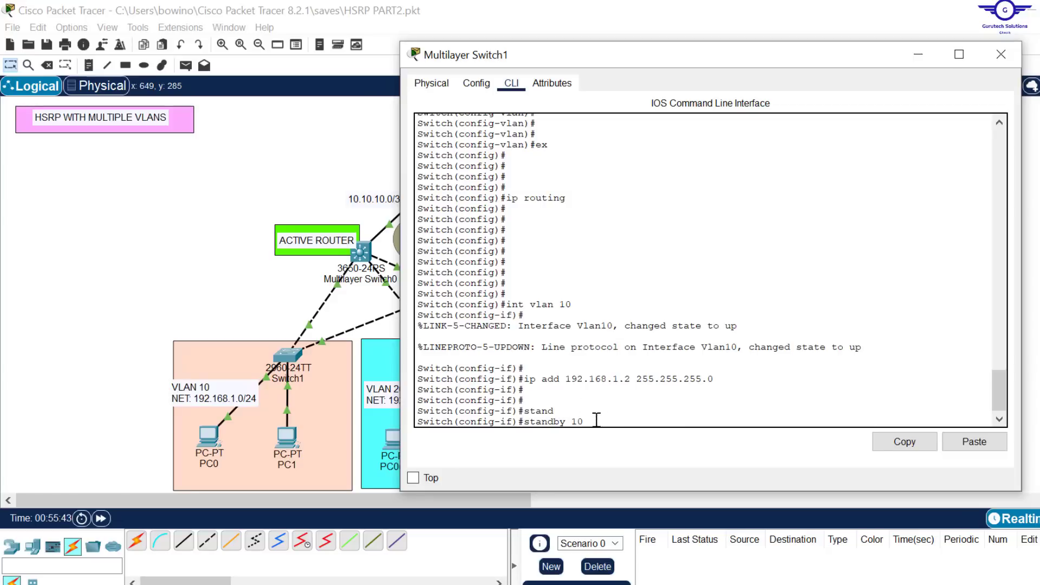
{"action": "left_click_drag", "start_coordinate": [585, 421], "coordinate": [573, 421]}
{"action": "left_click", "coordinate": [615, 415]}
{"action": "type", "text": "prio"}
{"action": "key", "text": "Tab"}
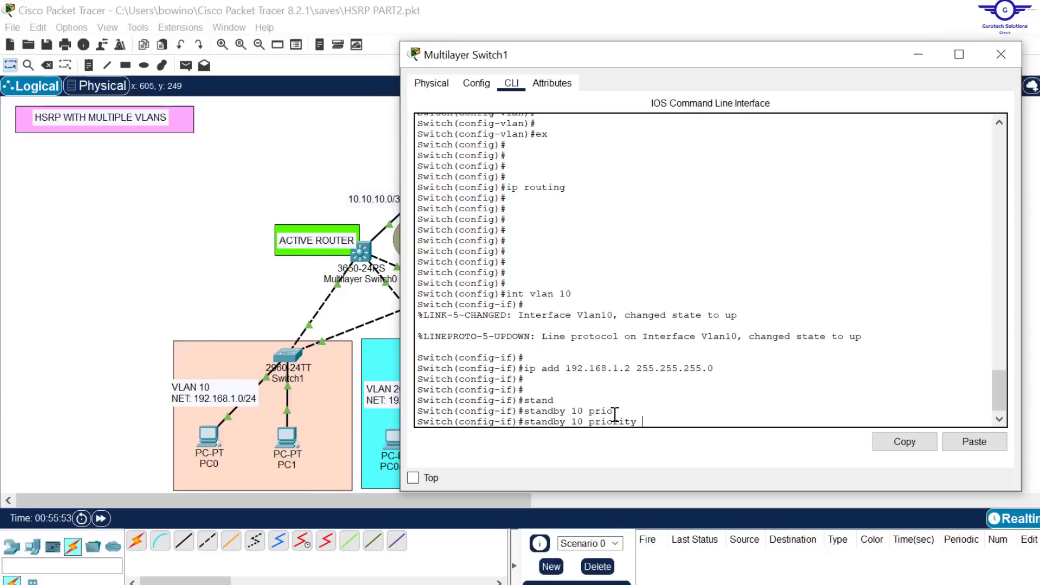
{"action": "type", "text": "90"}
{"action": "key", "text": "Return"}
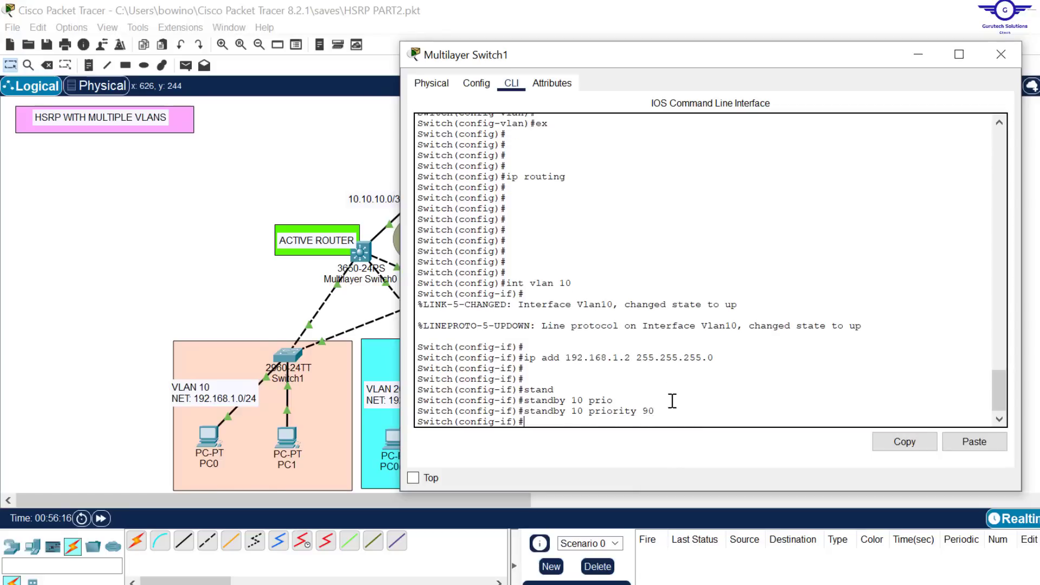
Step: Set standby group 10's virtual IP address to 192.168.1.1 on Multilayer Switch1's VLAN 10 interface
{"action": "type", "text": "stand"}
{"action": "key", "text": "Tab"}
{"action": "type", "text": "1"}
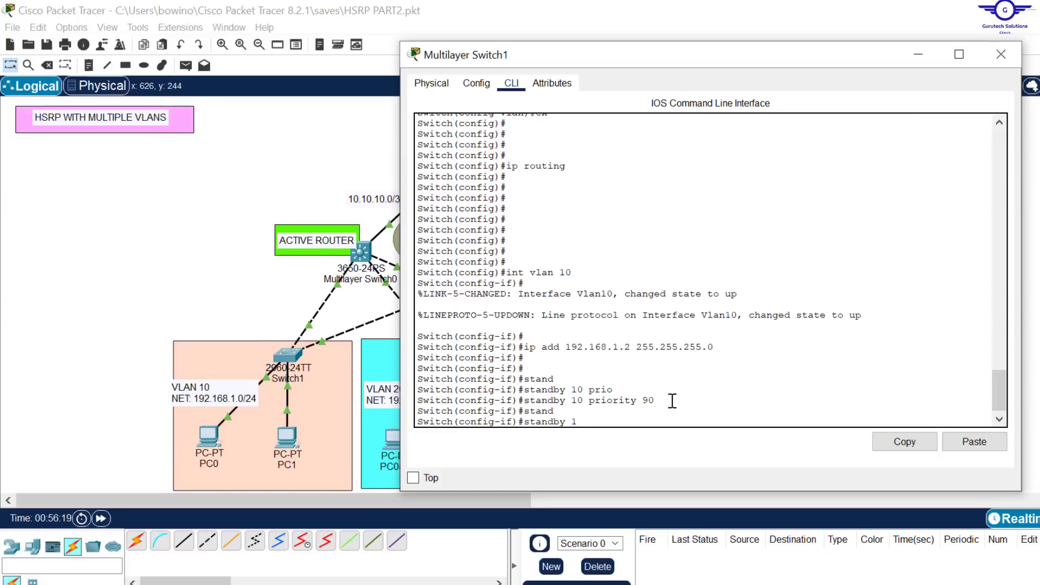
{"action": "type", "text": "0 ip 192.168.1.1"}
{"action": "key", "text": "Return"}
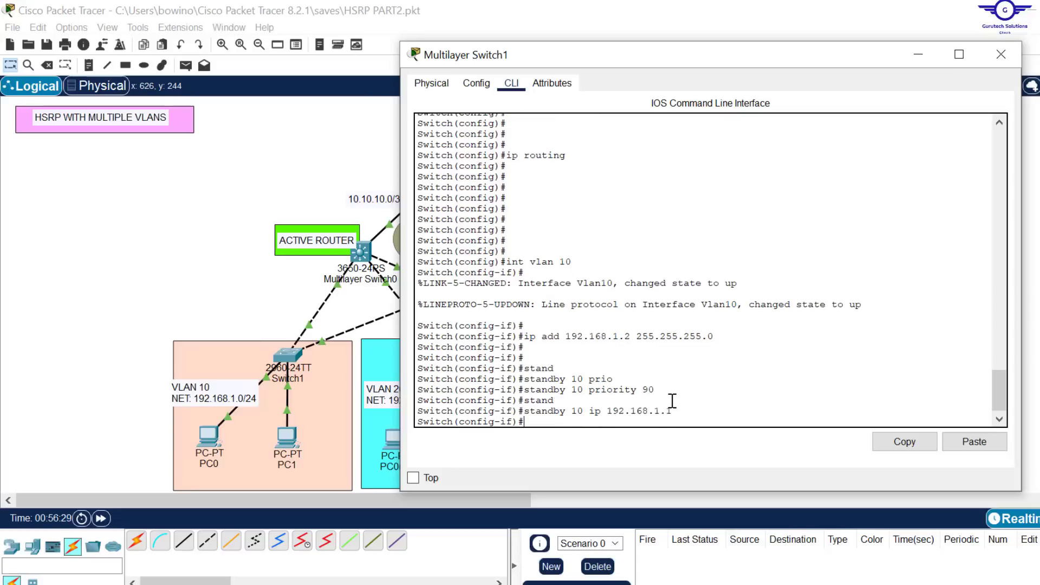
Step: Exit the VLAN 10 interface on Multilayer Switch1 and enter the VLAN 20 interface with int vlan 20
{"action": "type", "text": "ex"}
{"action": "key", "text": "Return"}
{"action": "key", "text": "Return"}
{"action": "key", "text": "Return"}
{"action": "key", "text": "Return"}
{"action": "key", "text": "Return"}
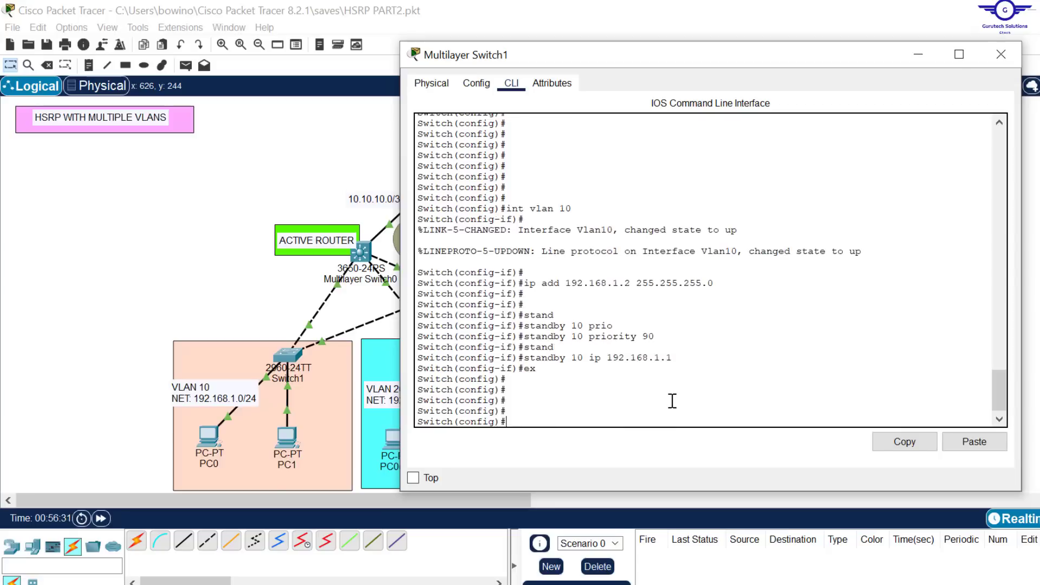
{"action": "key", "text": "Up"}
{"action": "key", "text": "Up"}
{"action": "key", "text": "Up"}
{"action": "key", "text": "Up"}
{"action": "key", "text": "Up"}
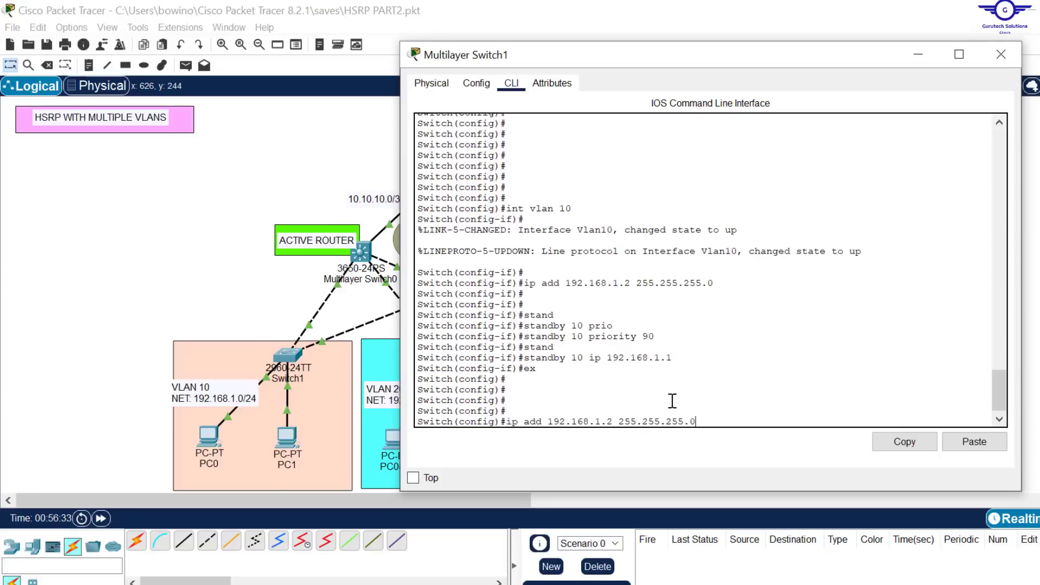
{"action": "key", "text": "BackSpace"}
{"action": "key", "text": "BackSpace"}
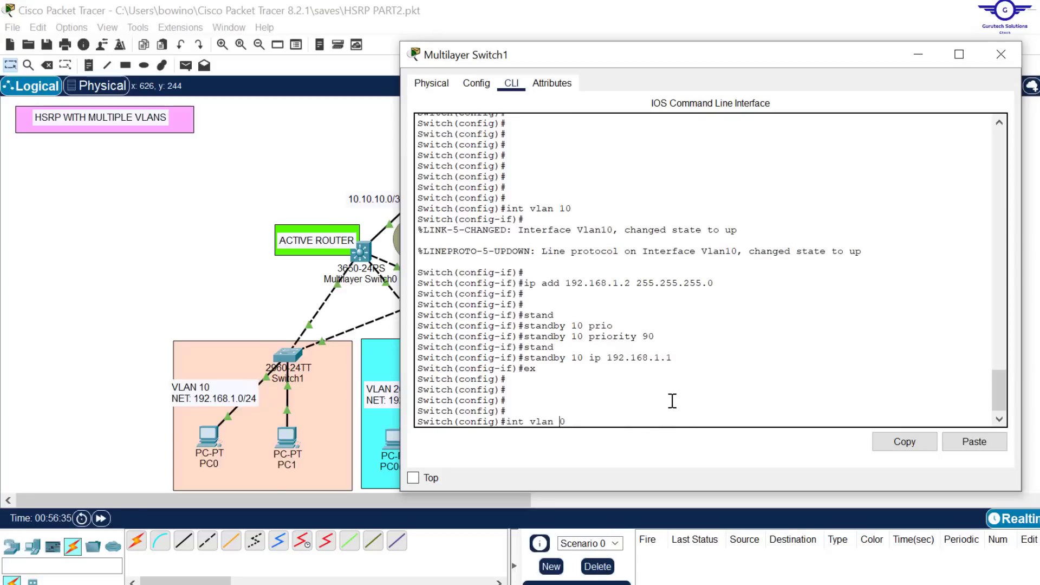
{"action": "type", "text": "20"}
{"action": "key", "text": "Return"}
Step: Assign IP address 192.168.2.2 with mask 255.255.255.0 to Multilayer Switch1's VLAN 20 interface
{"action": "key", "text": "Up"}
{"action": "key", "text": "Up"}
{"action": "key", "text": "Up"}
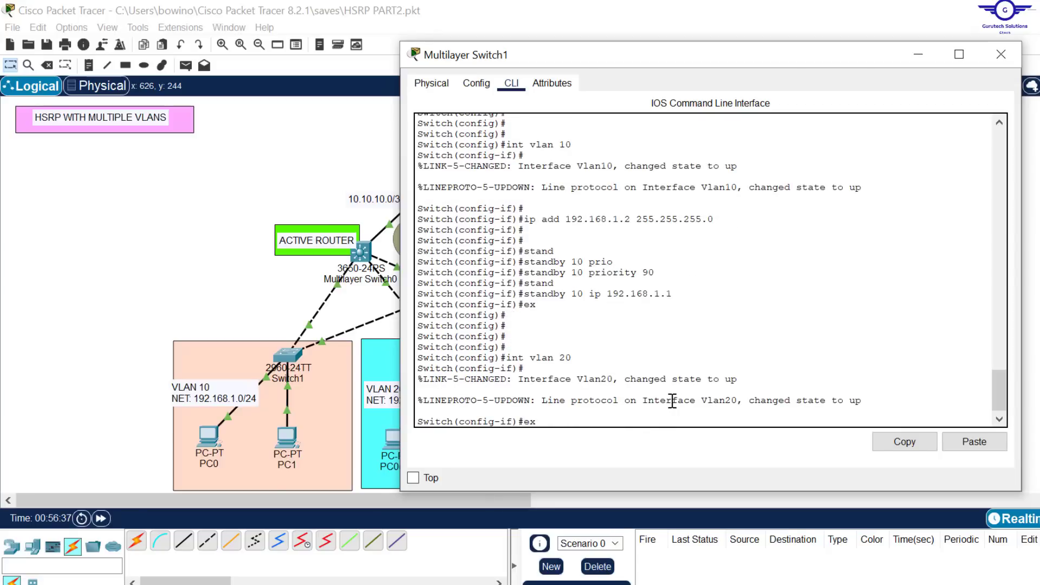
{"action": "key", "text": "Up"}
{"action": "key", "text": "Up"}
{"action": "key", "text": "Up"}
{"action": "key", "text": "Up"}
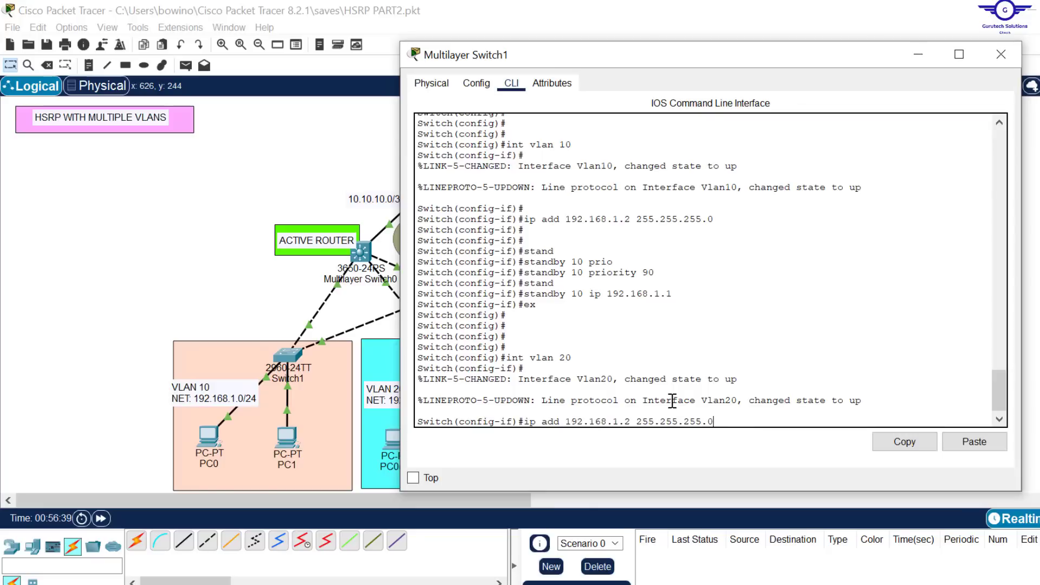
{"action": "key", "text": "Left"}
{"action": "key", "text": "Left"}
{"action": "key", "text": "Left"}
{"action": "key", "text": "Left"}
{"action": "key", "text": "Left"}
{"action": "key", "text": "Left"}
{"action": "key", "text": "Left"}
{"action": "key", "text": "Left"}
{"action": "key", "text": "Left"}
{"action": "key", "text": "Left"}
{"action": "key", "text": "Left"}
{"action": "key", "text": "Left"}
{"action": "key", "text": "Left"}
{"action": "key", "text": "BackSpace"}
{"action": "type", "text": "2"}
{"action": "key", "text": "Return"}
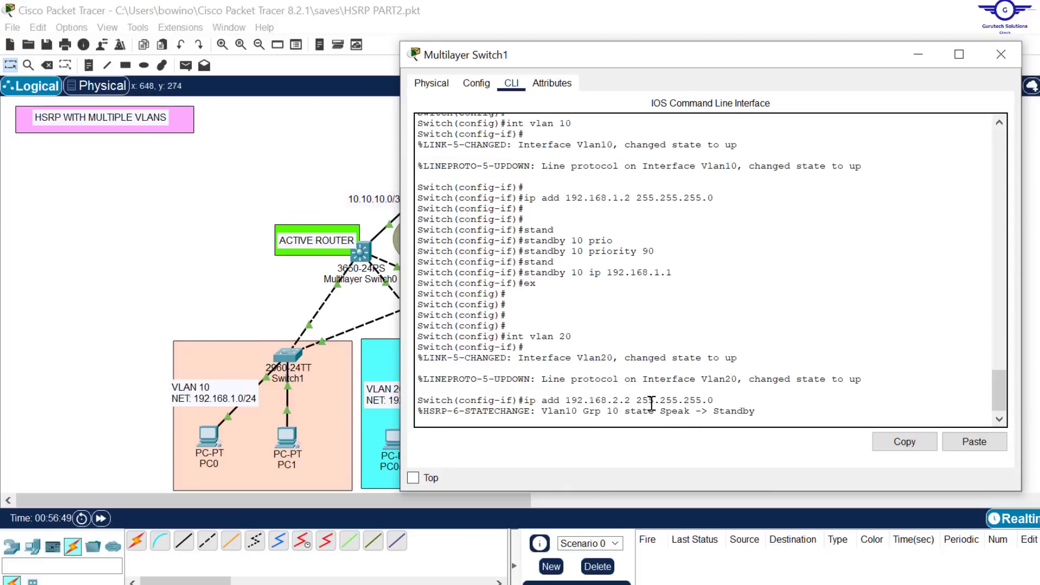
{"action": "key", "text": "Return"}
{"action": "key", "text": "Up"}
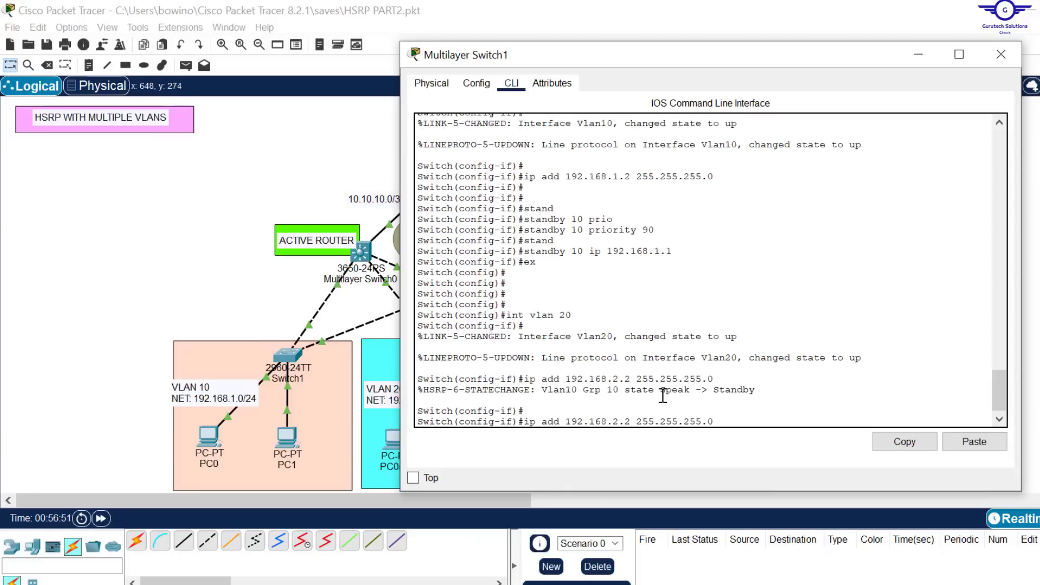
{"action": "key", "text": "Return"}
{"action": "key", "text": "Return"}
Step: Set standby group 20's priority to 90 on Multilayer Switch1's VLAN 20 interface
{"action": "type", "text": "standby"}
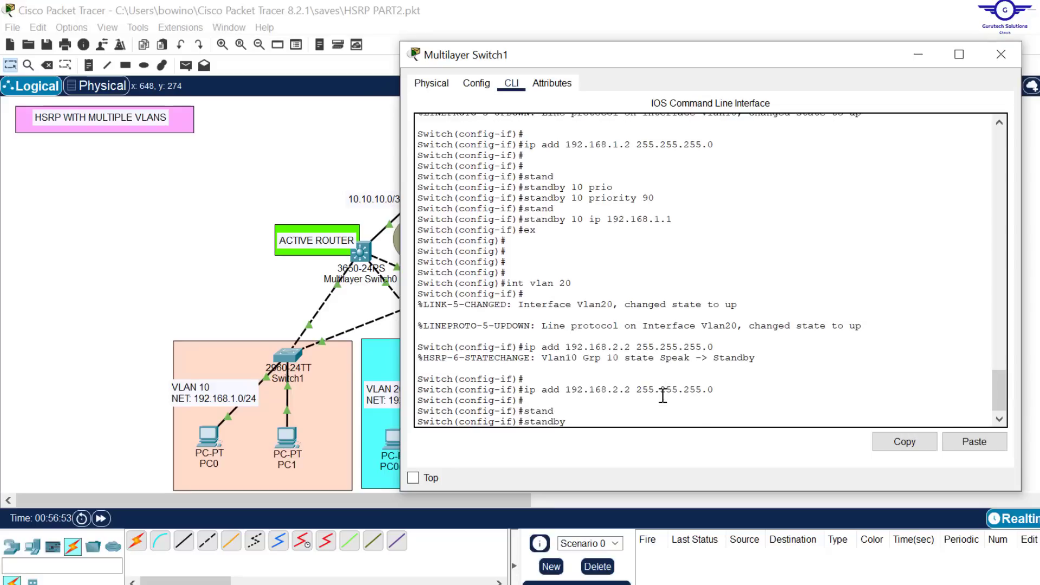
{"action": "key", "text": "Tab"}
{"action": "type", "text": "20 pri"}
{"action": "key", "text": "Tab"}
{"action": "type", "text": "90"}
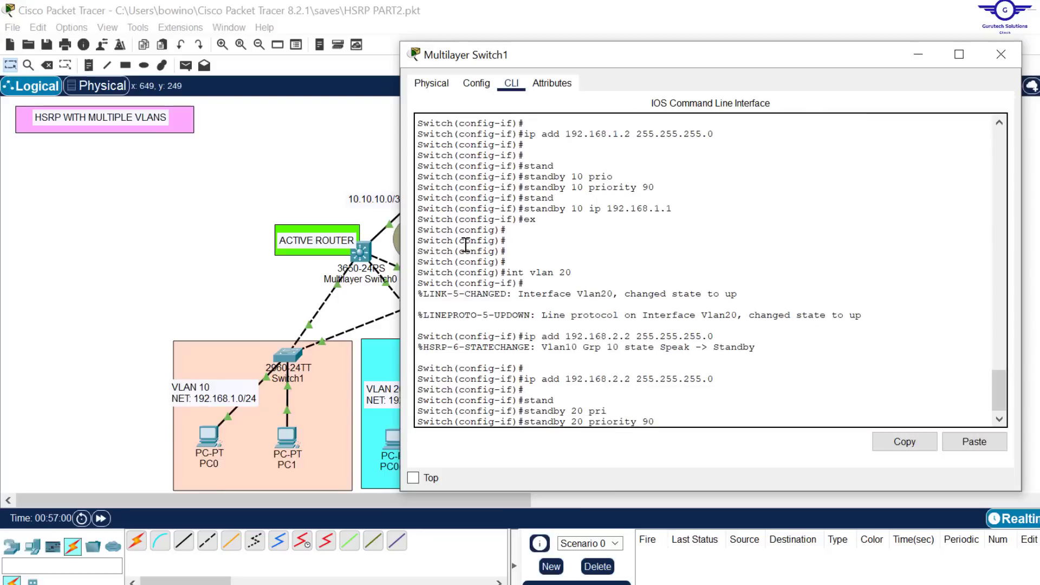
{"action": "key", "text": "Return"}
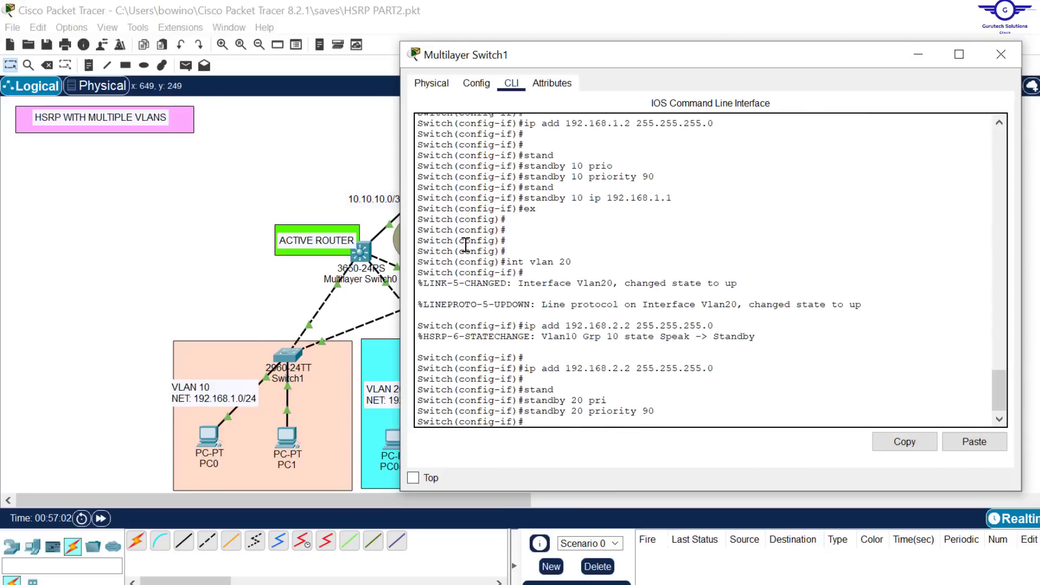
Step: Set standby group 20's virtual IP address to 192.168.2.1 on Multilayer Switch1's VLAN 20 interface
{"action": "type", "text": "stan"}
{"action": "key", "text": "Tab"}
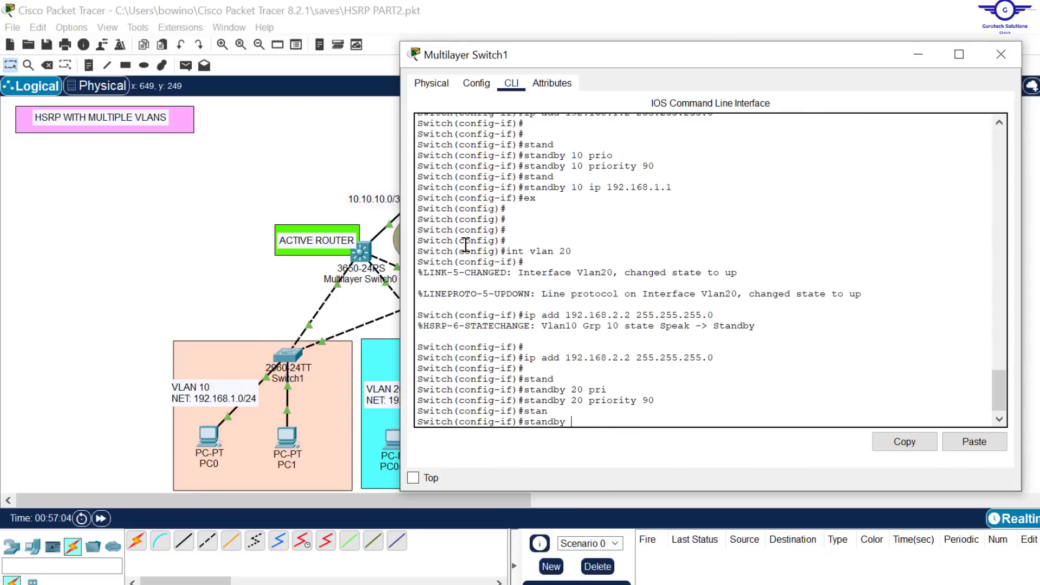
{"action": "type", "text": "20 ip 192.168."}
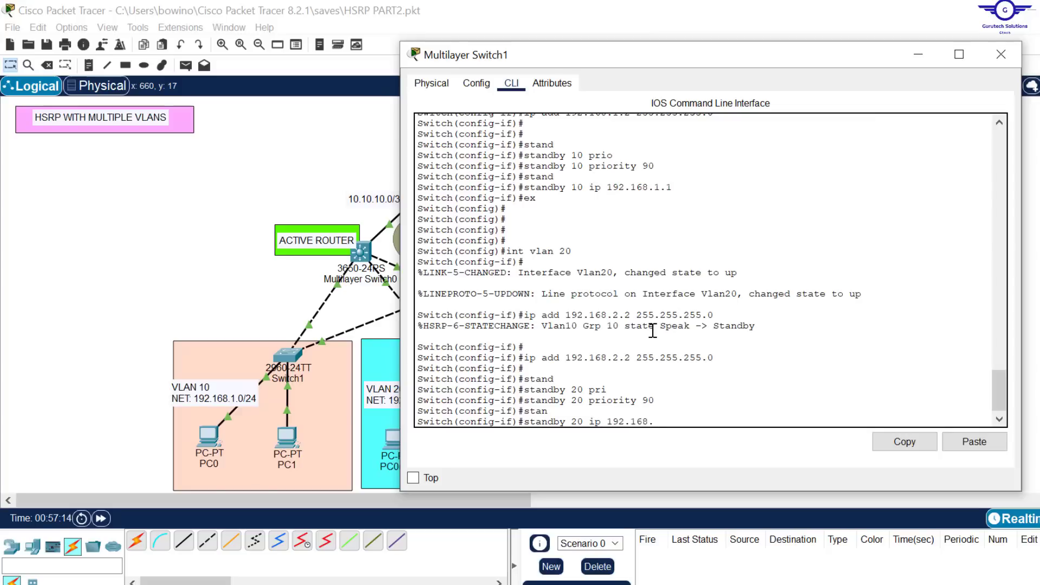
{"action": "type", "text": "2.1"}
{"action": "key", "text": "Return"}
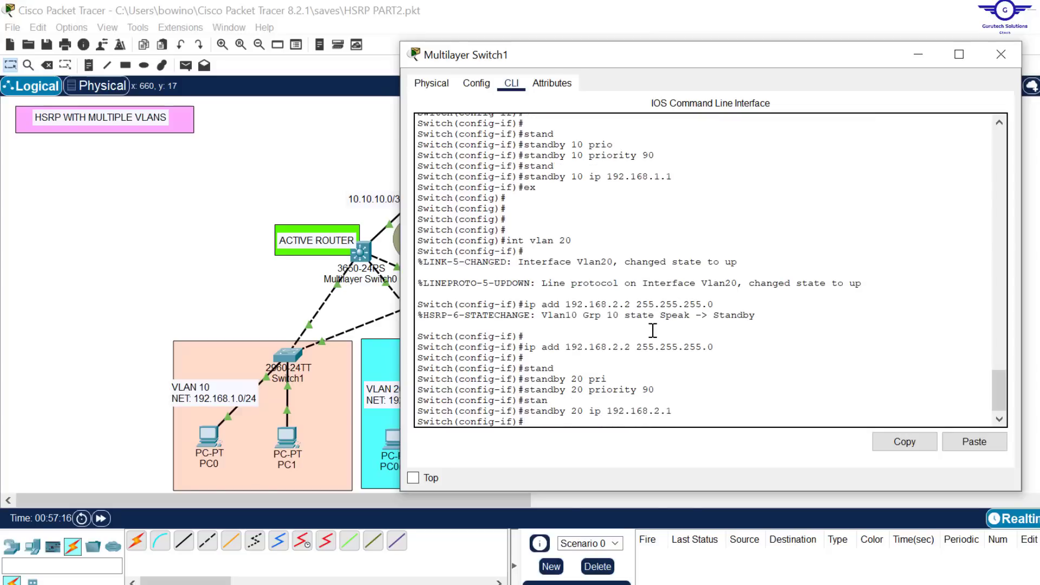
Step: Exit the VLAN 20 interface on Multilayer Switch1 and enter the VLAN 30 interface with int vlan 30
{"action": "type", "text": "exit"}
{"action": "key", "text": "Return"}
{"action": "key", "text": "Return"}
{"action": "key", "text": "Return"}
{"action": "key", "text": "Return"}
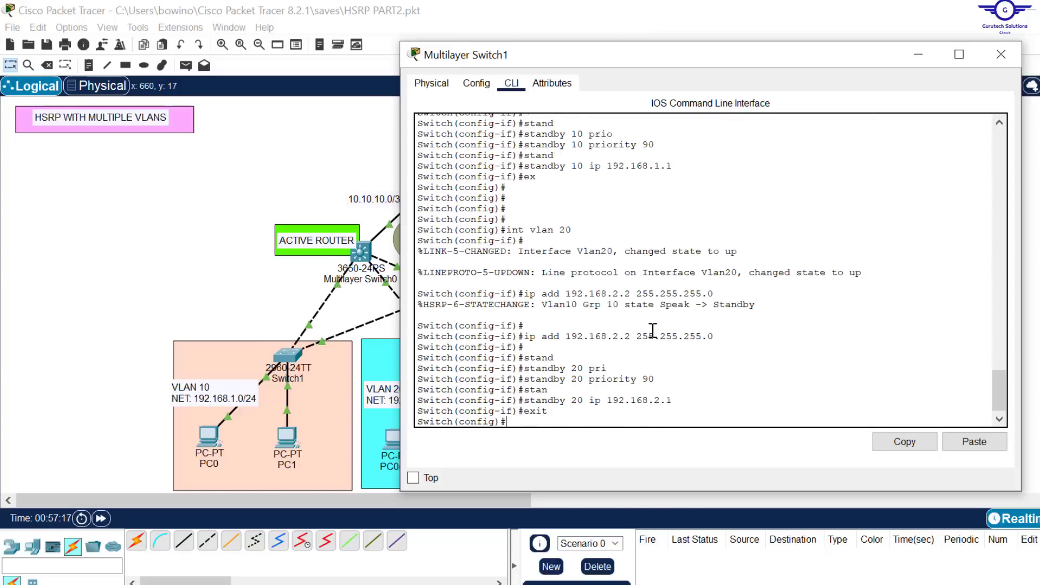
{"action": "left_click_drag", "start_coordinate": [573, 198], "coordinate": [555, 194]}
{"action": "key", "text": "Up"}
{"action": "key", "text": "Up"}
{"action": "key", "text": "Up"}
{"action": "key", "text": "Up"}
{"action": "key", "text": "Up"}
{"action": "key", "text": "Up"}
{"action": "key", "text": "Up"}
{"action": "key", "text": "Up"}
{"action": "key", "text": "Up"}
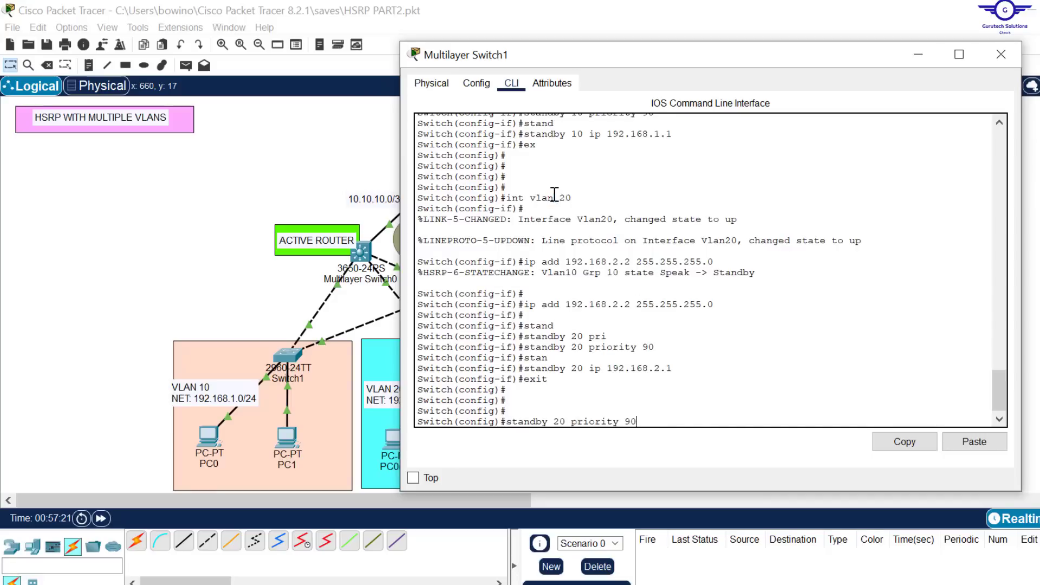
{"action": "key", "text": "BackSpace"}
{"action": "key", "text": "BackSpace"}
{"action": "type", "text": "30"}
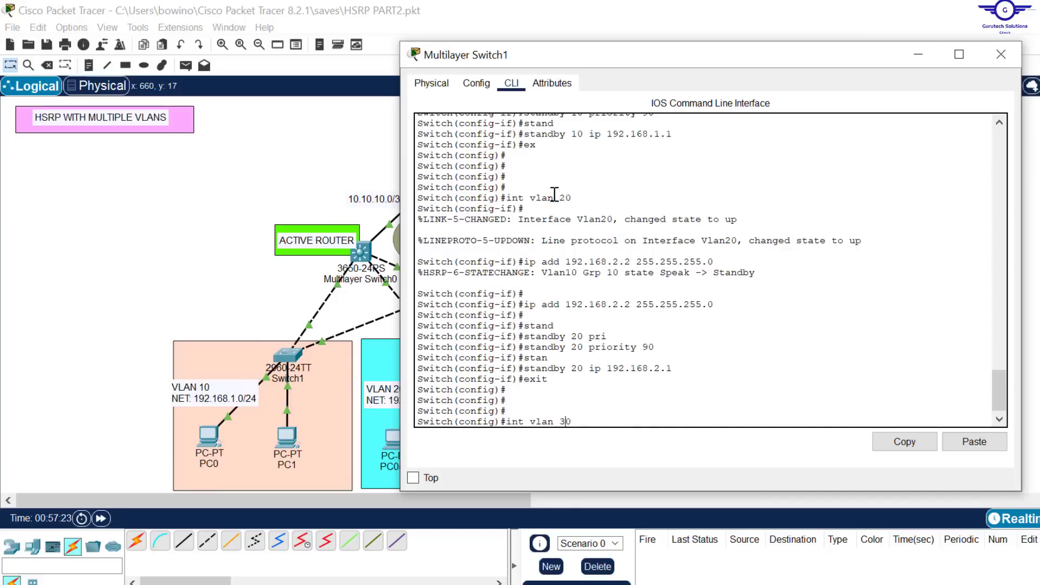
{"action": "key", "text": "Return"}
{"action": "key", "text": "Return"}
{"action": "key", "text": "Return"}
Step: Assign IP address 192.168.3.2 with mask 255.255.255.0 to Multilayer Switch1's VLAN 30 interface
{"action": "key", "text": "Up"}
{"action": "key", "text": "Up"}
{"action": "key", "text": "Up"}
{"action": "key", "text": "Up"}
{"action": "key", "text": "Up"}
{"action": "key", "text": "Up"}
{"action": "key", "text": "Up"}
{"action": "key", "text": "Up"}
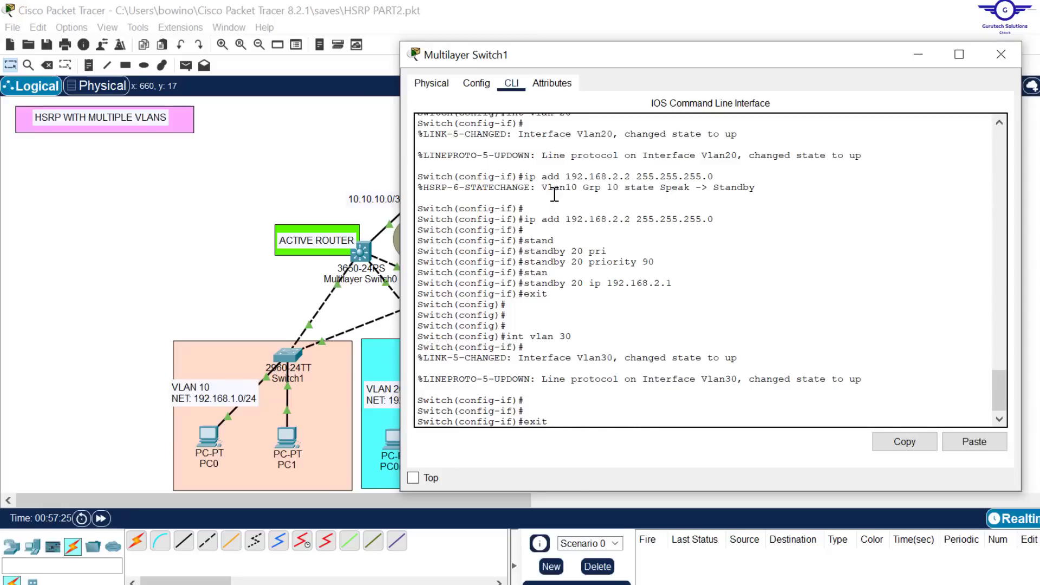
{"action": "key", "text": "Left"}
{"action": "key", "text": "Left"}
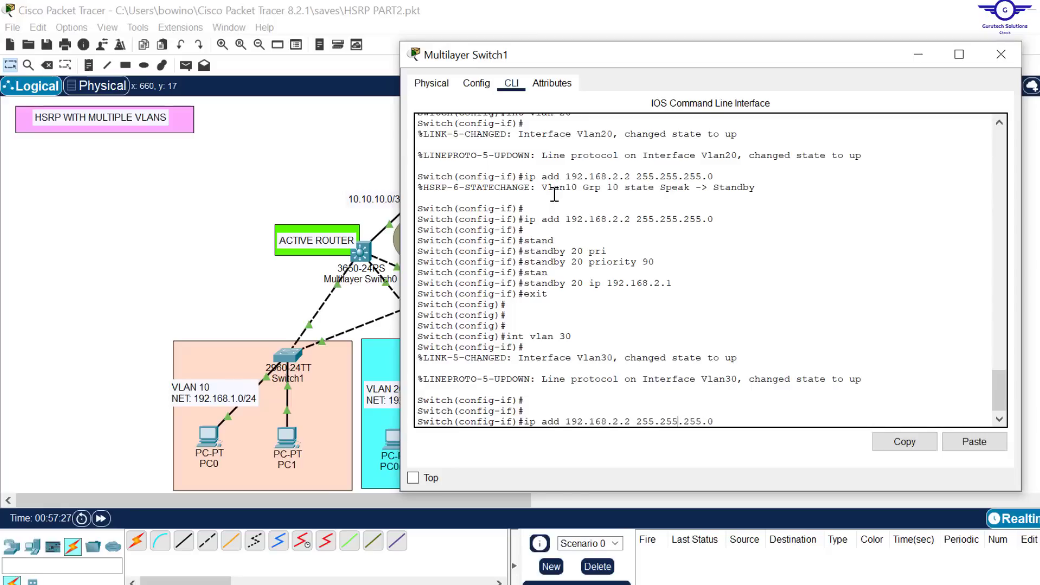
{"action": "key", "text": "Left"}
{"action": "key", "text": "Left"}
{"action": "key", "text": "Left"}
{"action": "key", "text": "BackSpace"}
{"action": "type", "text": "3"}
{"action": "key", "text": "Return"}
{"action": "key", "text": "Return"}
{"action": "key", "text": "Return"}
{"action": "key", "text": "Return"}
Step: Try to reuse the standby 20 priority 90 command on Multilayer Switch1's VLAN 30 interface
{"action": "key", "text": "Up"}
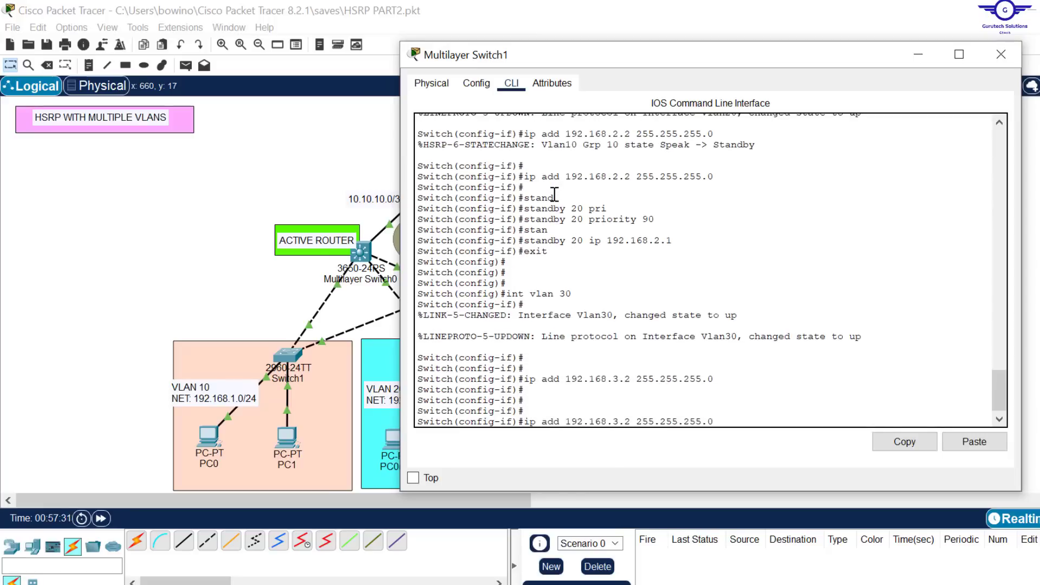
{"action": "key", "text": "Up"}
{"action": "key", "text": "Up"}
{"action": "key", "text": "Up"}
{"action": "key", "text": "Up"}
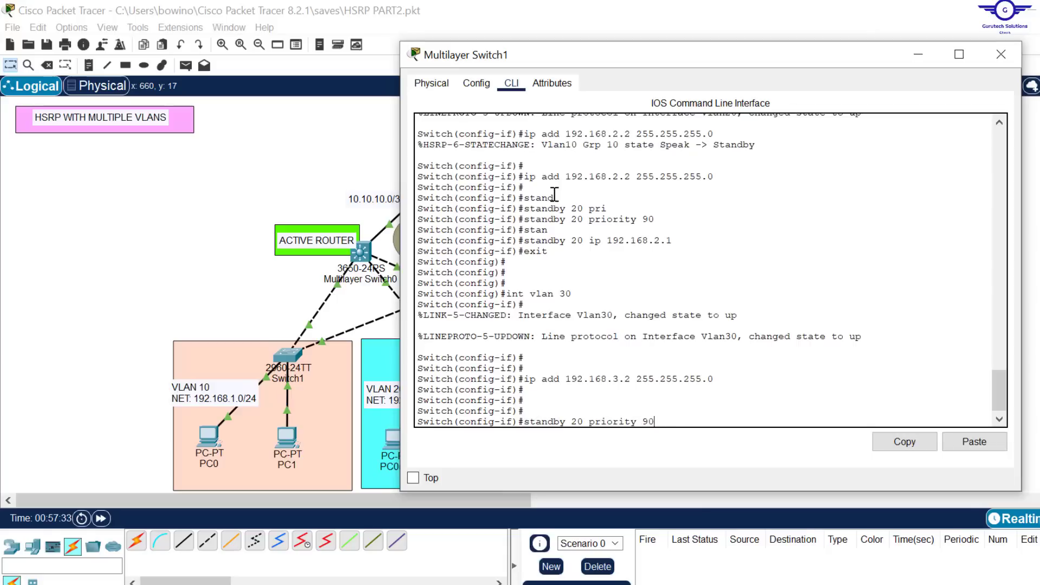
{"action": "key", "text": "Return"}
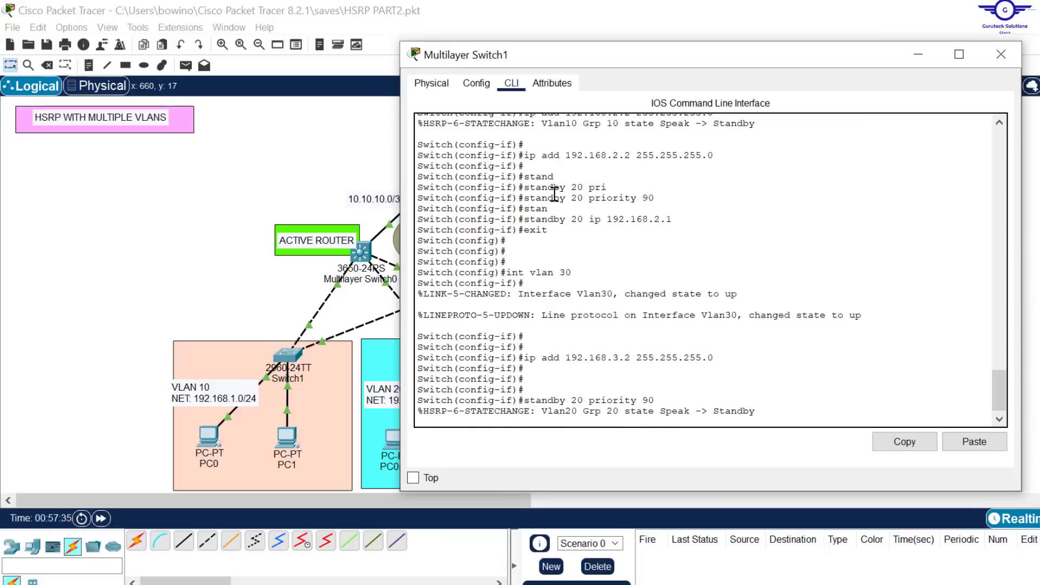
{"action": "type", "text": "ee"}
{"action": "key", "text": "Return"}
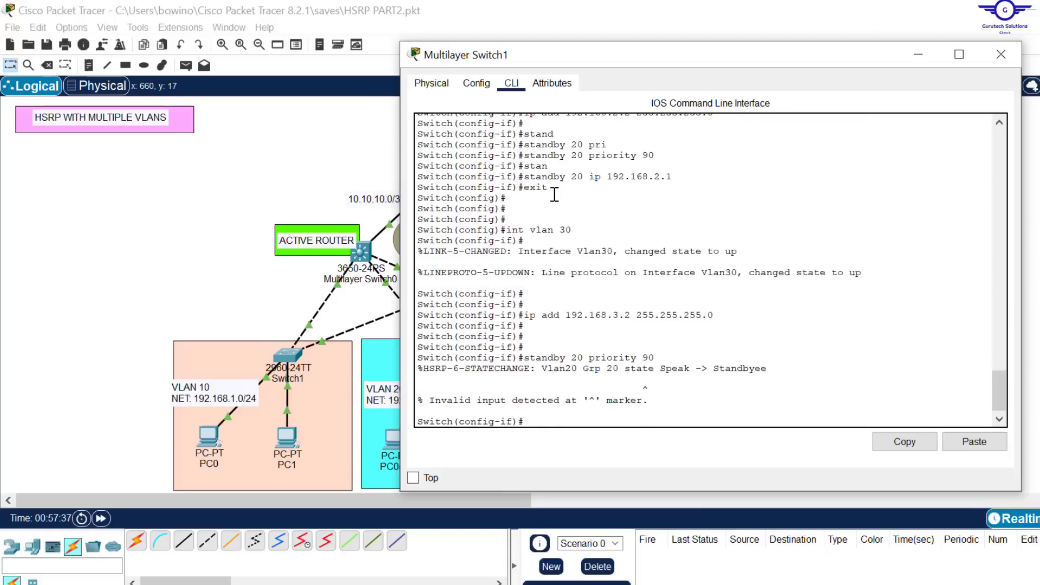
Step: Set standby group 30's priority to 90 on Multilayer Switch1's VLAN 30 interface
{"action": "key", "text": "Up"}
{"action": "key", "text": "BackSpace"}
{"action": "key", "text": "BackSpace"}
{"action": "key", "text": "BackSpace"}
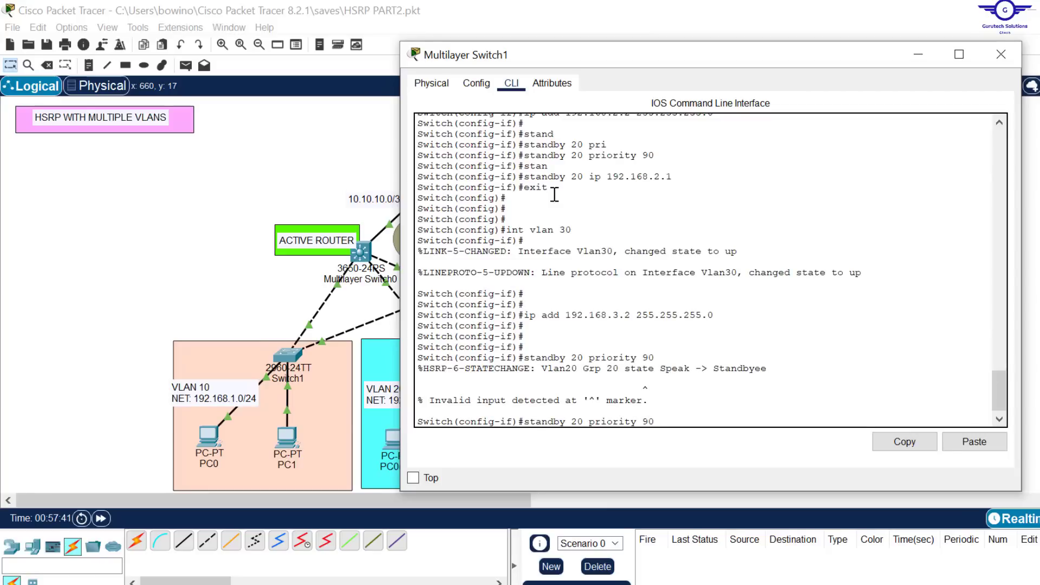
{"action": "key", "text": "BackSpace"}
{"action": "type", "text": "3"}
{"action": "key", "text": "Return"}
{"action": "key", "text": "Return"}
{"action": "key", "text": "Return"}
Step: Set standby group 30's virtual IP address to 192.168.3.1 on Multilayer Switch1's VLAN 30 interface
{"action": "key", "text": "Up"}
{"action": "key", "text": "Up"}
{"action": "key", "text": "Up"}
{"action": "key", "text": "Up"}
{"action": "key", "text": "Up"}
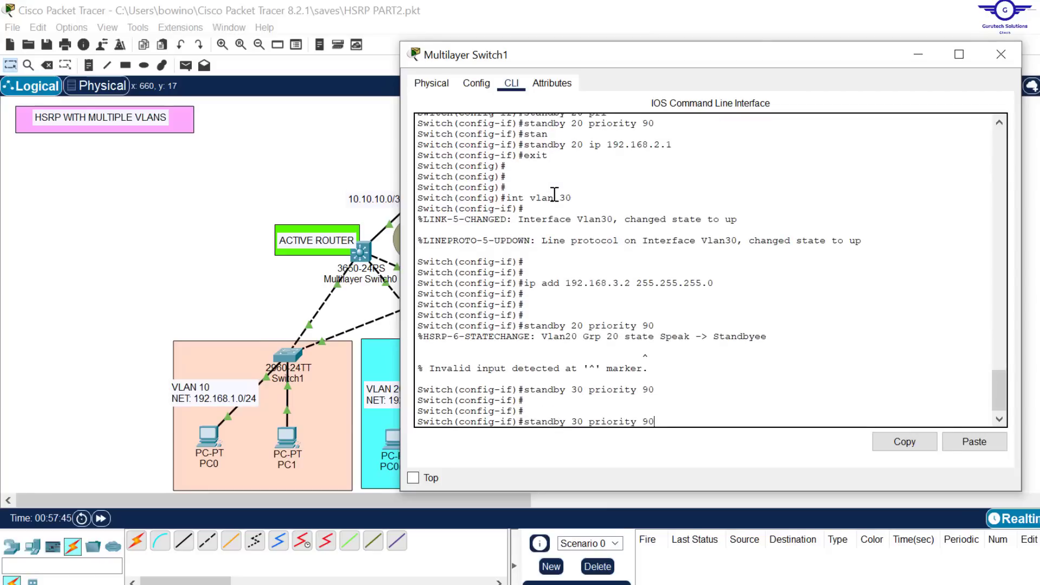
{"action": "key", "text": "Up"}
{"action": "key", "text": "Left"}
{"action": "key", "text": "Left"}
{"action": "key", "text": "BackSpace"}
{"action": "type", "text": "3"}
{"action": "key", "text": "Left"}
{"action": "key", "text": "Left"}
{"action": "key", "text": "Left"}
{"action": "key", "text": "Left"}
{"action": "key", "text": "Delete"}
{"action": "type", "text": "3"}
{"action": "key", "text": "Return"}
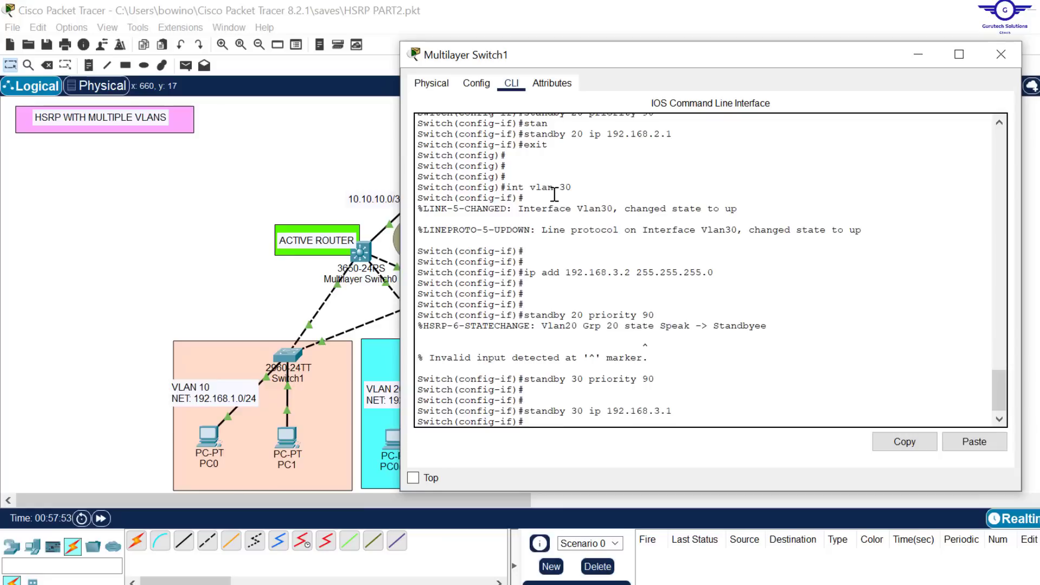
Step: Exit the VLAN 30 interface on Multilayer Switch1 and save the configuration with do wr
{"action": "type", "text": "ex"}
{"action": "key", "text": "Return"}
{"action": "key", "text": "Return"}
{"action": "key", "text": "Return"}
{"action": "key", "text": "Return"}
{"action": "key", "text": "Return"}
{"action": "type", "text": "d"}
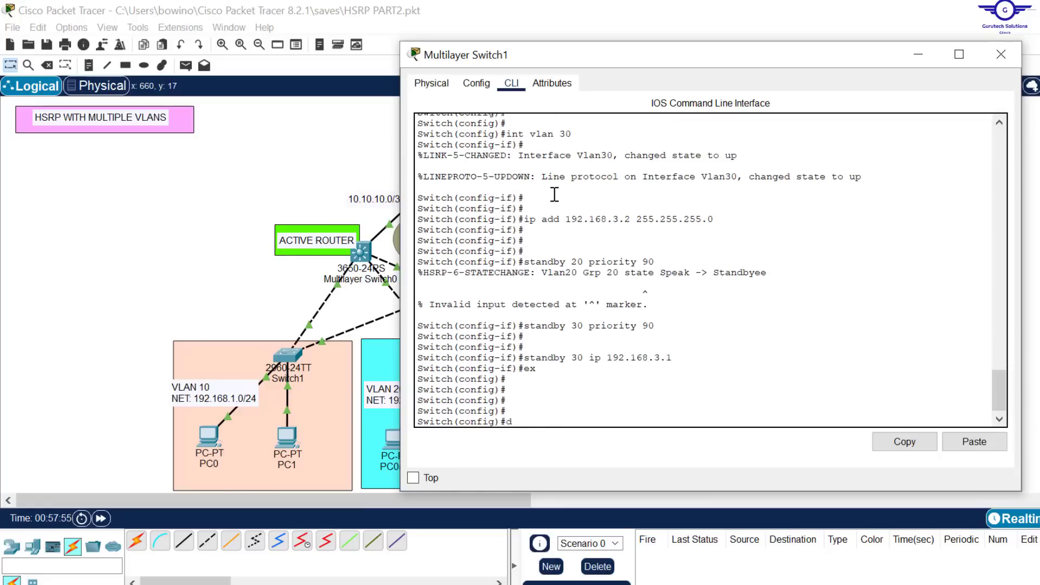
{"action": "type", "text": "o wr"}
{"action": "key", "text": "Return"}
{"action": "key", "text": "Return"}
{"action": "key", "text": "Return"}
{"action": "key", "text": "Return"}
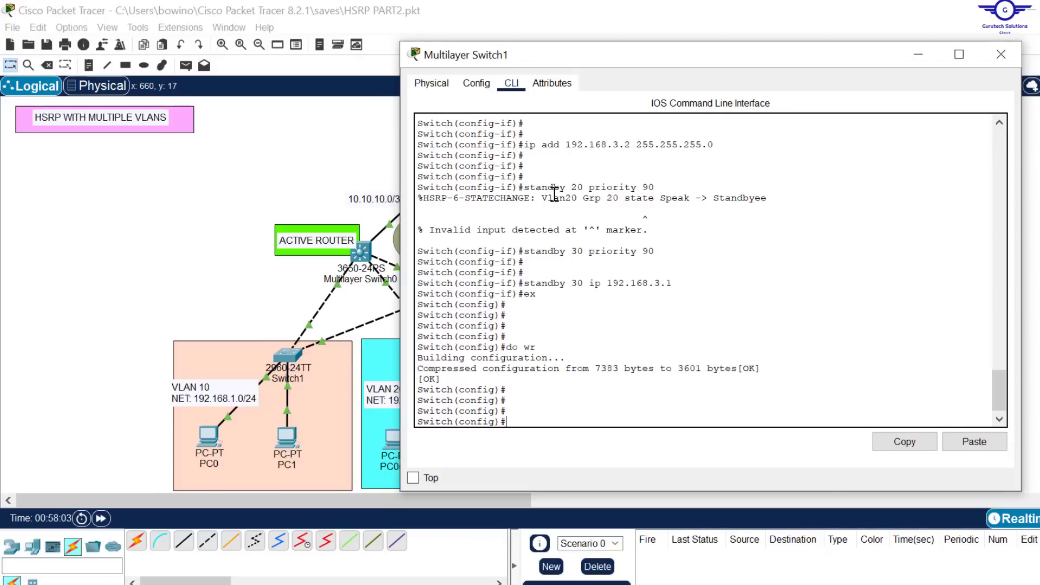
{"action": "key", "text": "Return"}
{"action": "key", "text": "Return"}
{"action": "key", "text": "Return"}
{"action": "key", "text": "Return"}
{"action": "key", "text": "Return"}
{"action": "key", "text": "Return"}
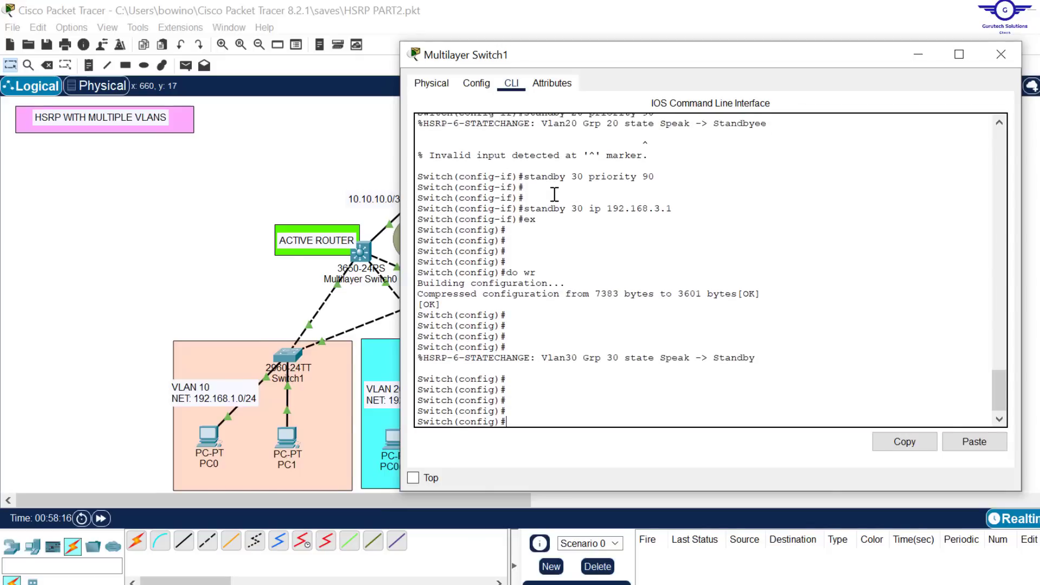
Step: Leave configuration mode on Multilayer Switch1 and display the HSRP group summary with sh standby brief
{"action": "type", "text": "end"}
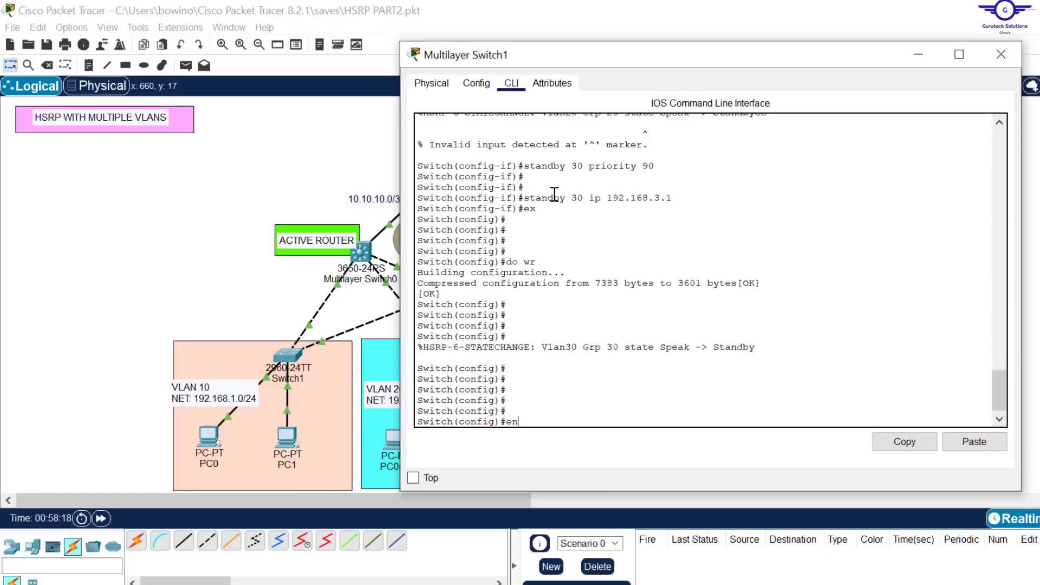
{"action": "key", "text": "Return"}
{"action": "key", "text": "Return"}
{"action": "key", "text": "Return"}
{"action": "key", "text": "Return"}
{"action": "key", "text": "Return"}
{"action": "type", "text": "sh stab"}
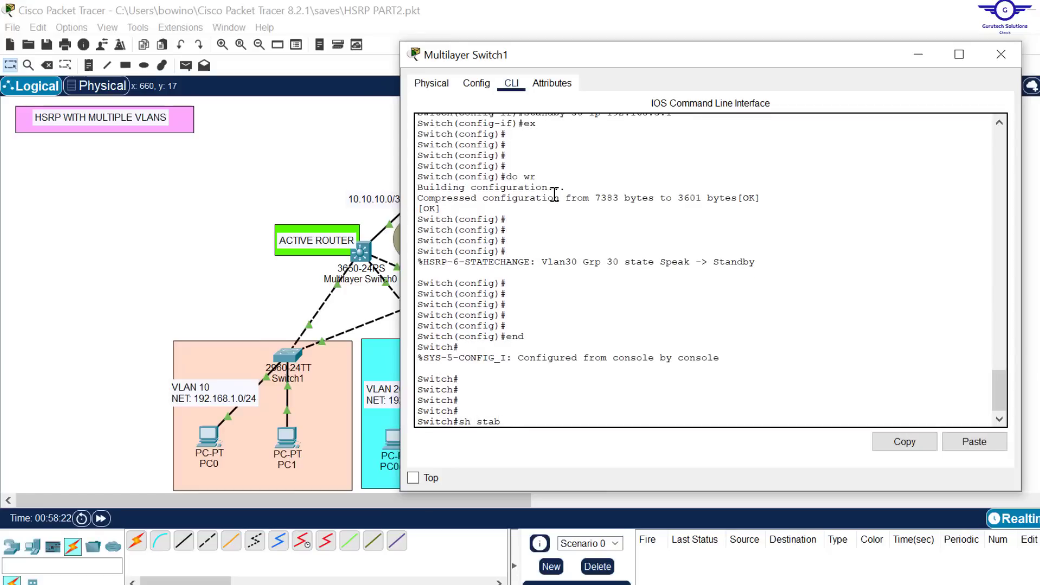
{"action": "key", "text": "BackSpace"}
{"action": "type", "text": "nd"}
{"action": "key", "text": "Tab"}
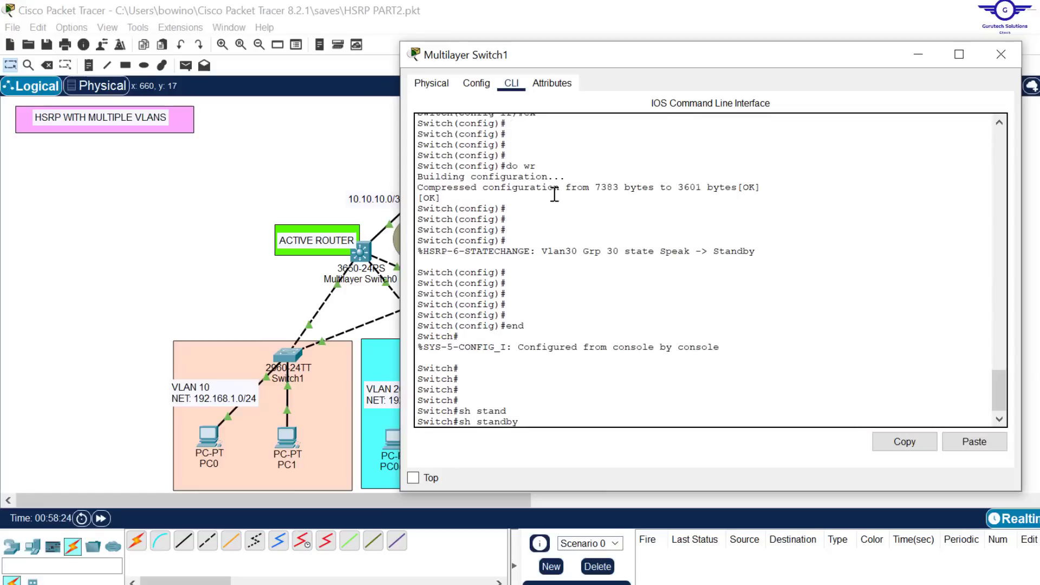
{"action": "type", "text": "br"}
{"action": "key", "text": "Tab"}
{"action": "key", "text": "Return"}
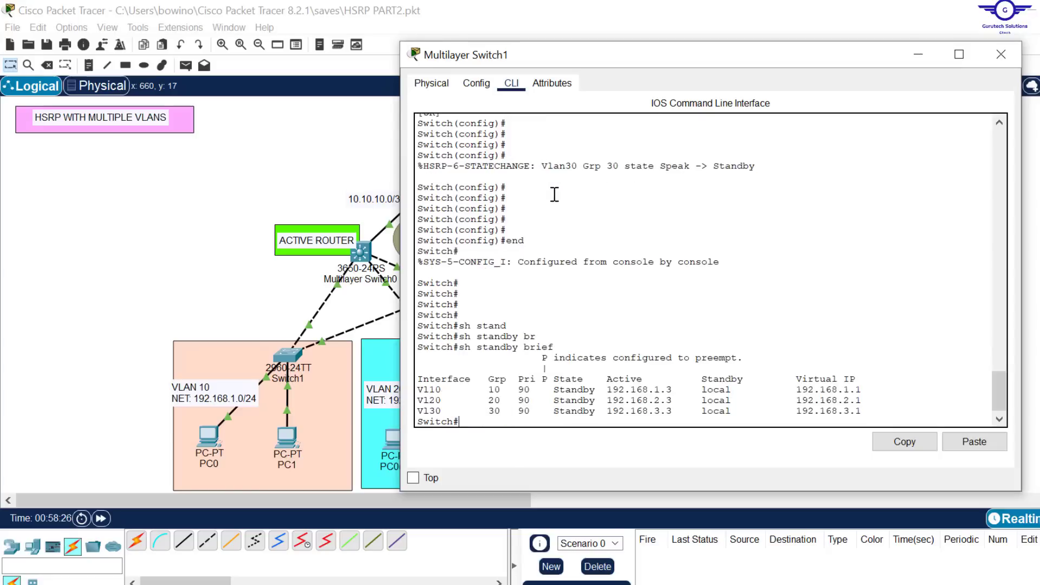
{"action": "key", "text": "Return"}
{"action": "key", "text": "Return"}
{"action": "key", "text": "Return"}
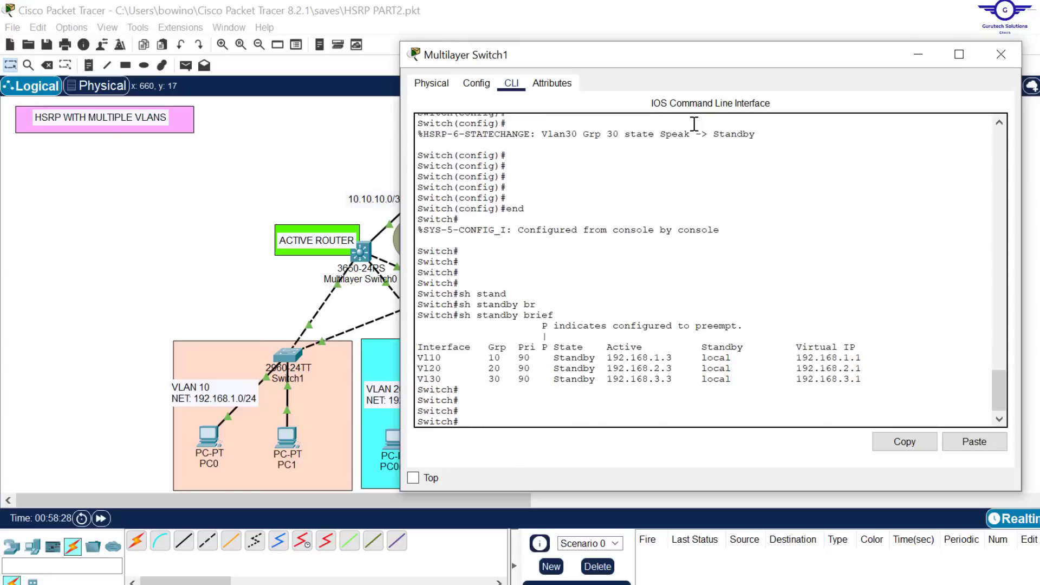
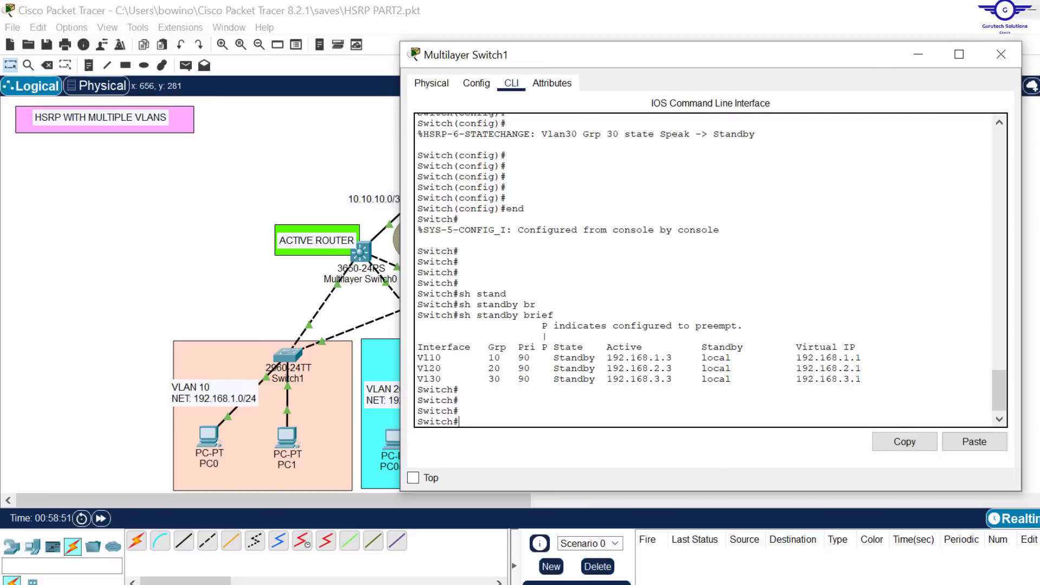
Step: Close Multilayer Switch1, open Multilayer Switch0's command line and leave its configuration mode with end
{"action": "left_click", "coordinate": [1001, 55]}
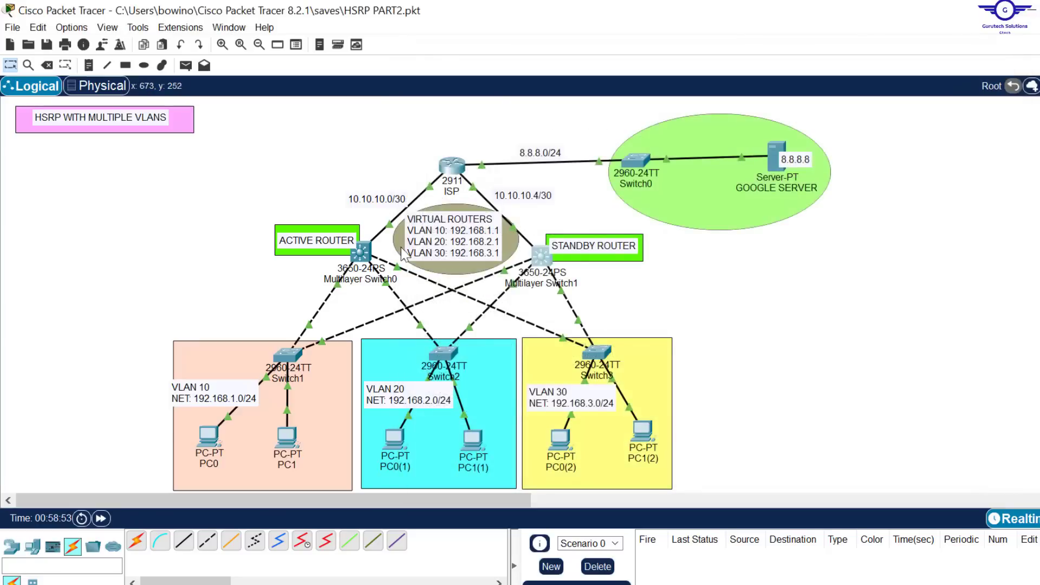
{"action": "left_click", "coordinate": [362, 253]}
{"action": "key", "text": "Return"}
{"action": "key", "text": "Return"}
{"action": "key", "text": "Return"}
{"action": "key", "text": "Return"}
{"action": "key", "text": "Return"}
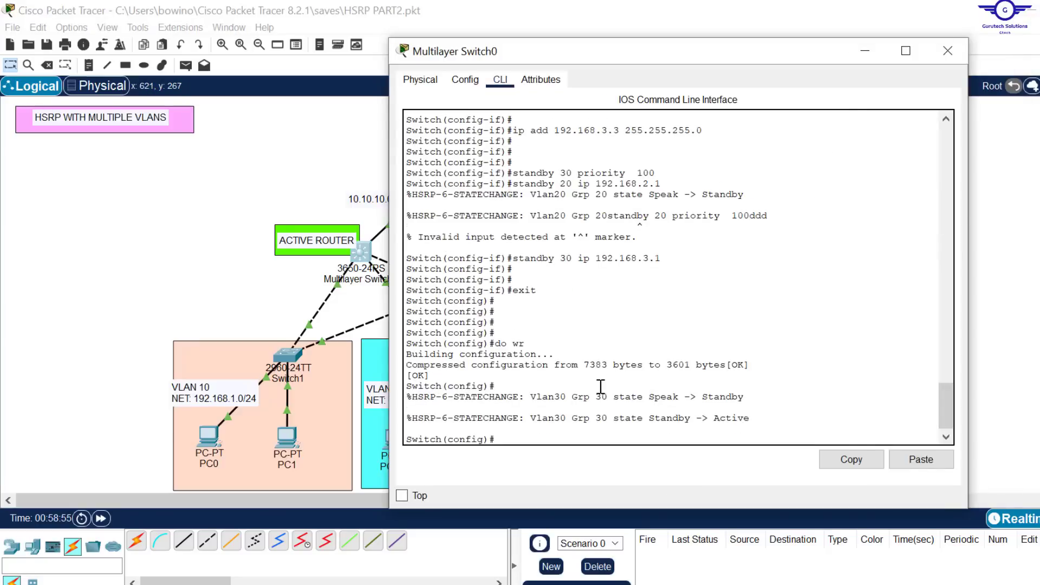
{"action": "type", "text": "end"}
{"action": "key", "text": "Return"}
{"action": "key", "text": "Return"}
{"action": "key", "text": "Return"}
{"action": "key", "text": "Return"}
{"action": "key", "text": "Return"}
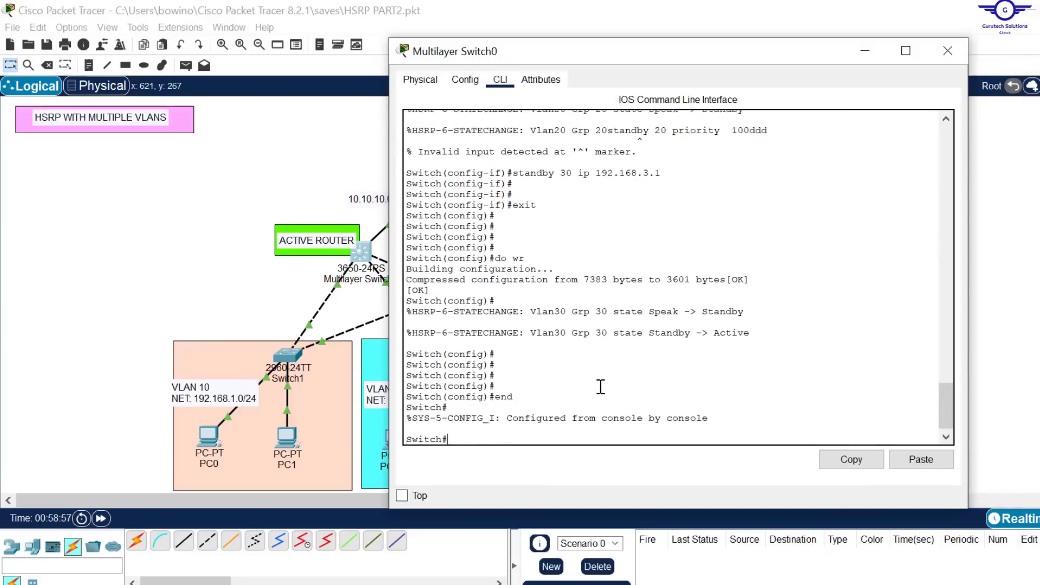
Step: Display the HSRP group summary on Multilayer Switch0 with sh standby brief
{"action": "type", "text": "sh star"}
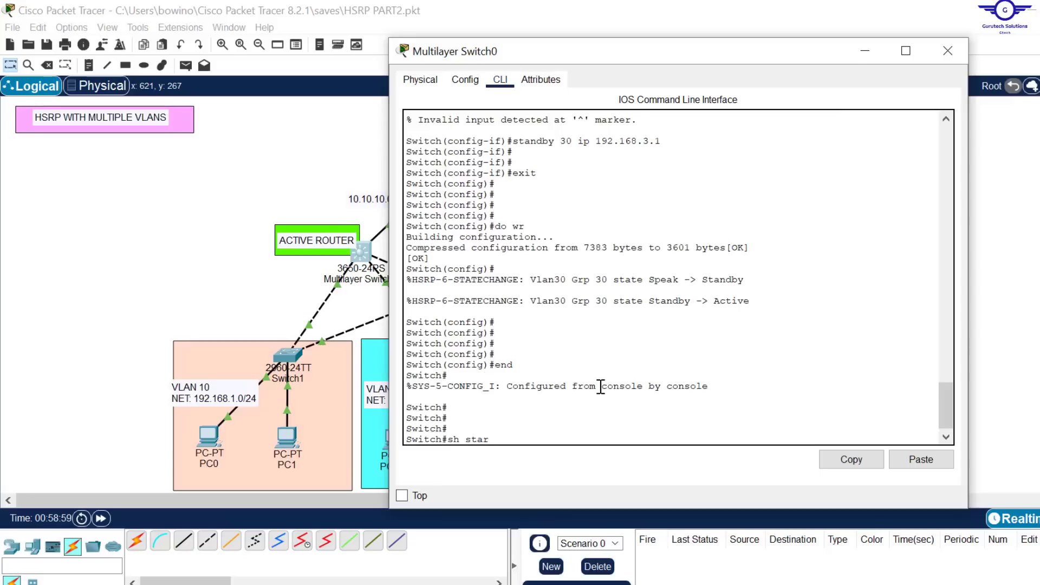
{"action": "key", "text": "Tab"}
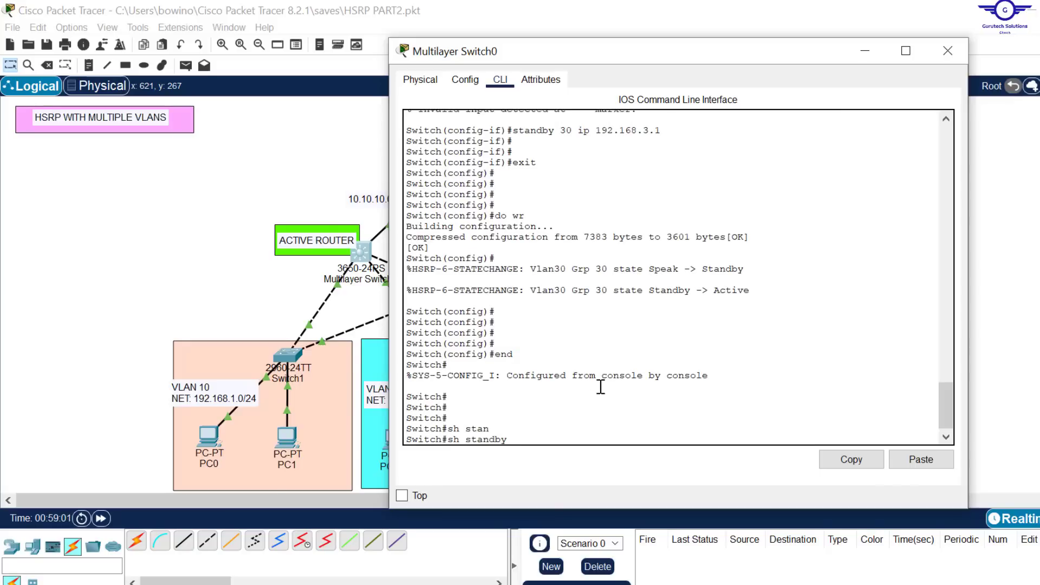
{"action": "type", "text": "br"}
{"action": "key", "text": "Tab"}
{"action": "key", "text": "Return"}
{"action": "key", "text": "Return"}
{"action": "key", "text": "Return"}
{"action": "key", "text": "Return"}
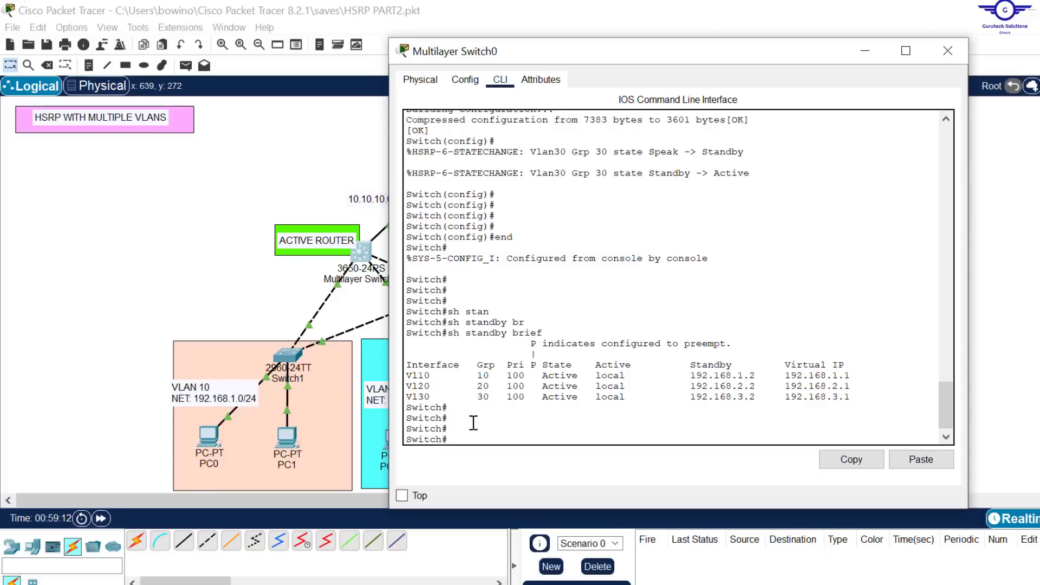
Step: Examine the standby and virtual IP addresses in Multilayer Switch0's HSRP summary and review its earlier HSRP commands
{"action": "left_click_drag", "start_coordinate": [758, 376], "coordinate": [732, 376]}
{"action": "left_click_drag", "start_coordinate": [696, 59], "coordinate": [606, 108]}
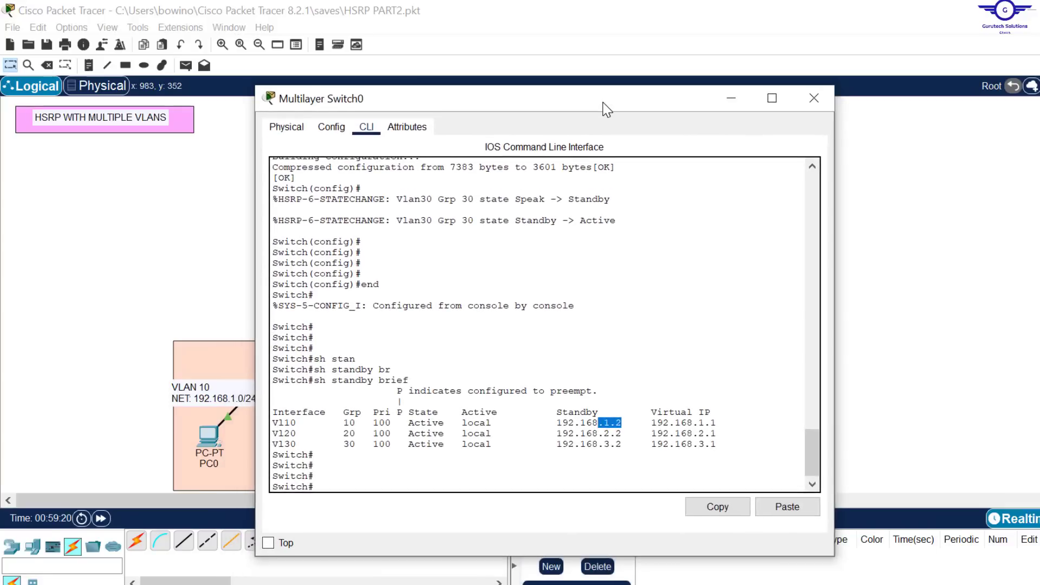
{"action": "left_click_drag", "start_coordinate": [720, 422], "coordinate": [694, 422]}
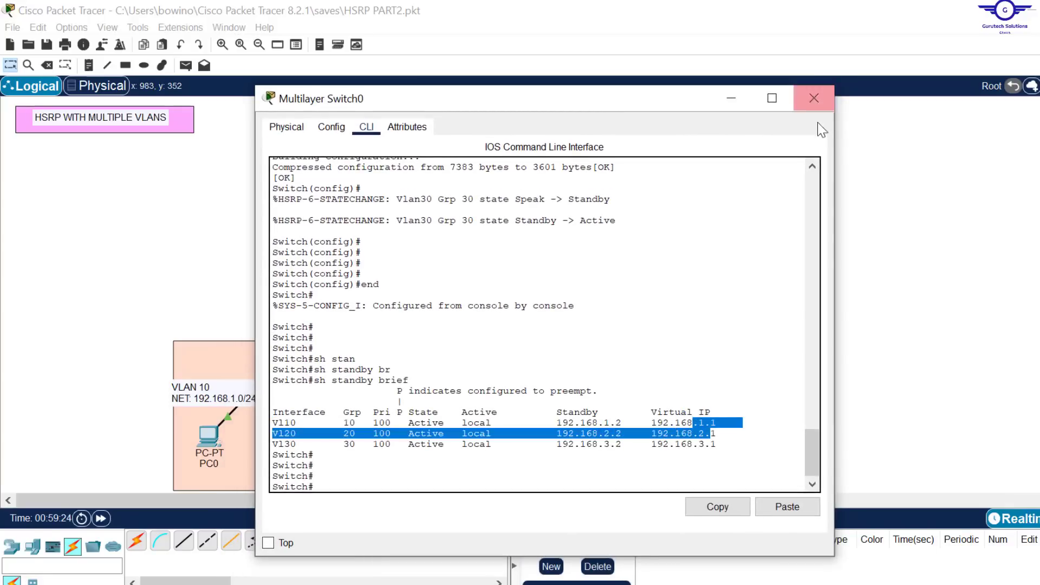
{"action": "left_click", "coordinate": [815, 99]}
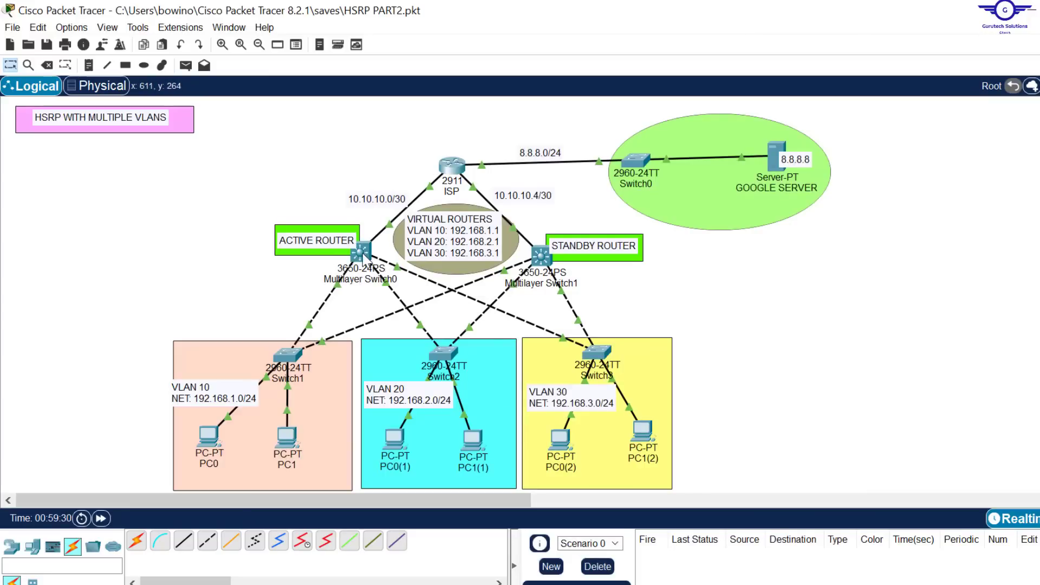
{"action": "left_click", "coordinate": [361, 253]}
{"action": "scroll", "coordinate": [818, 236], "scroll_direction": "up", "scroll_amount": 6}
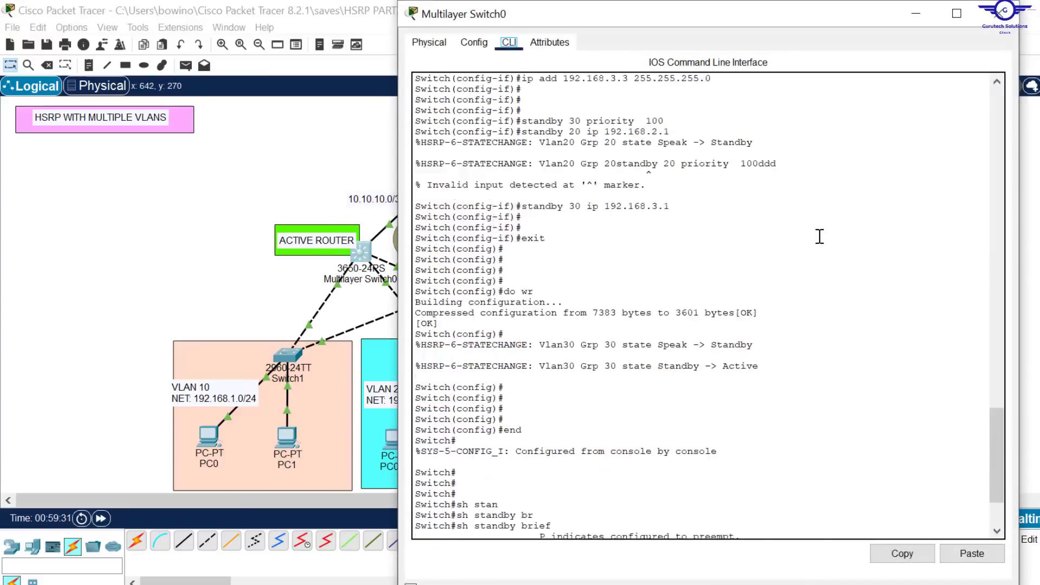
{"action": "scroll", "coordinate": [820, 237], "scroll_direction": "up", "scroll_amount": 5}
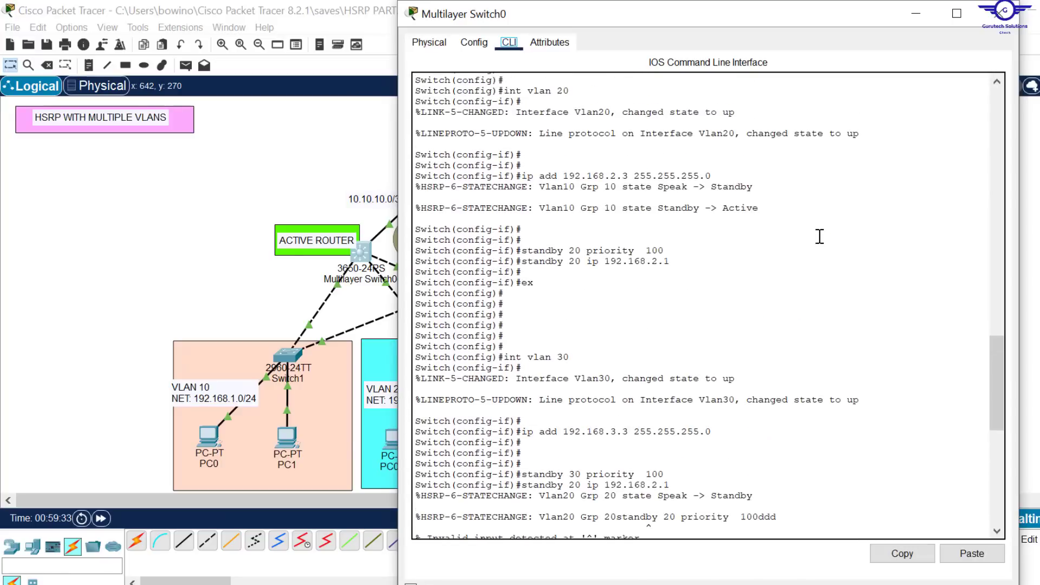
{"action": "left_click", "coordinate": [1000, 14]}
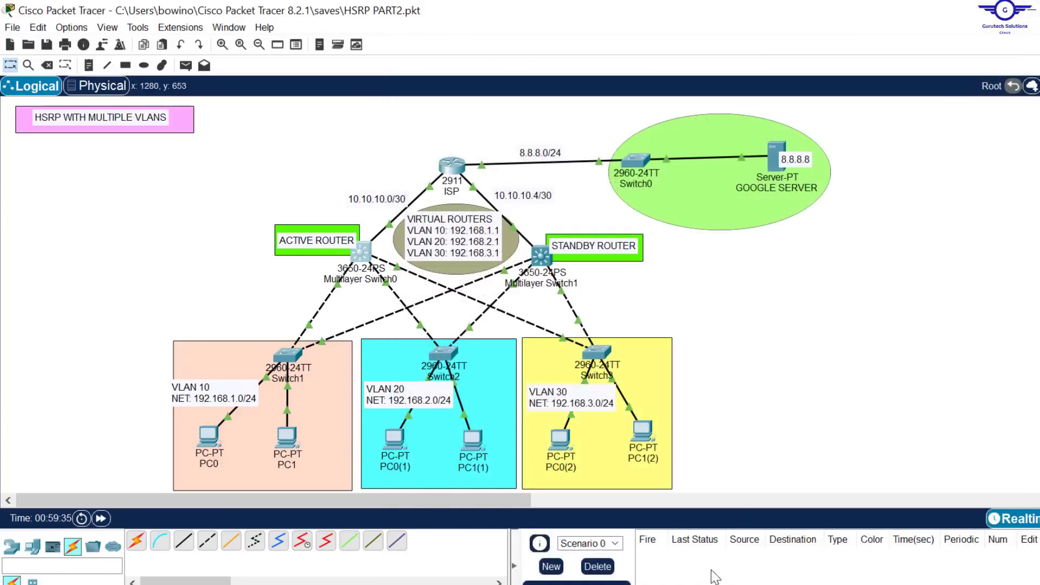
Step: Switch to config-guide.txt in Notepad to check the Configure OSPF item, and return to the Packet Tracer topology
{"action": "left_click", "coordinate": [678, 584]}
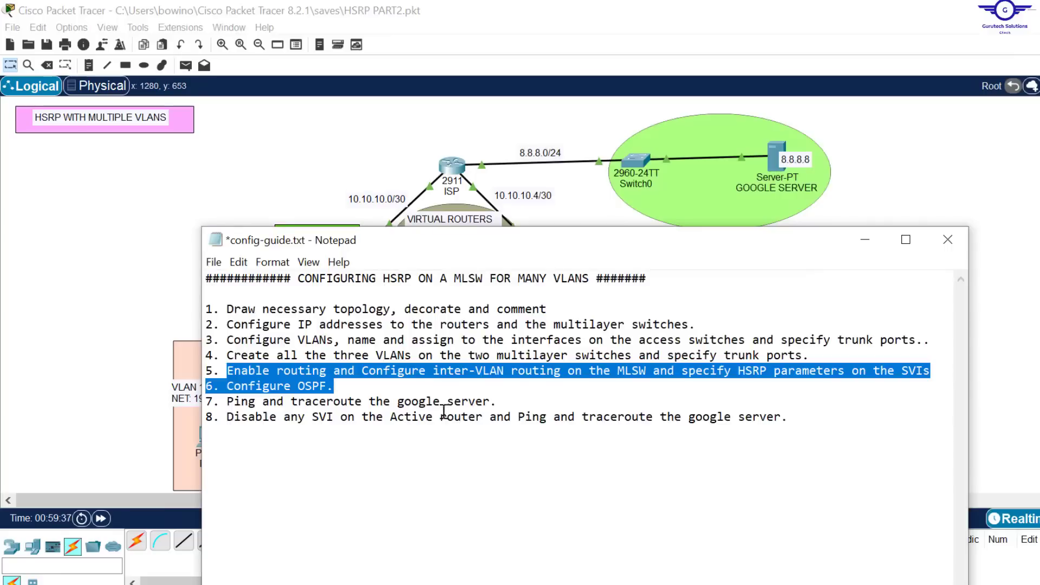
{"action": "left_click", "coordinate": [334, 390]}
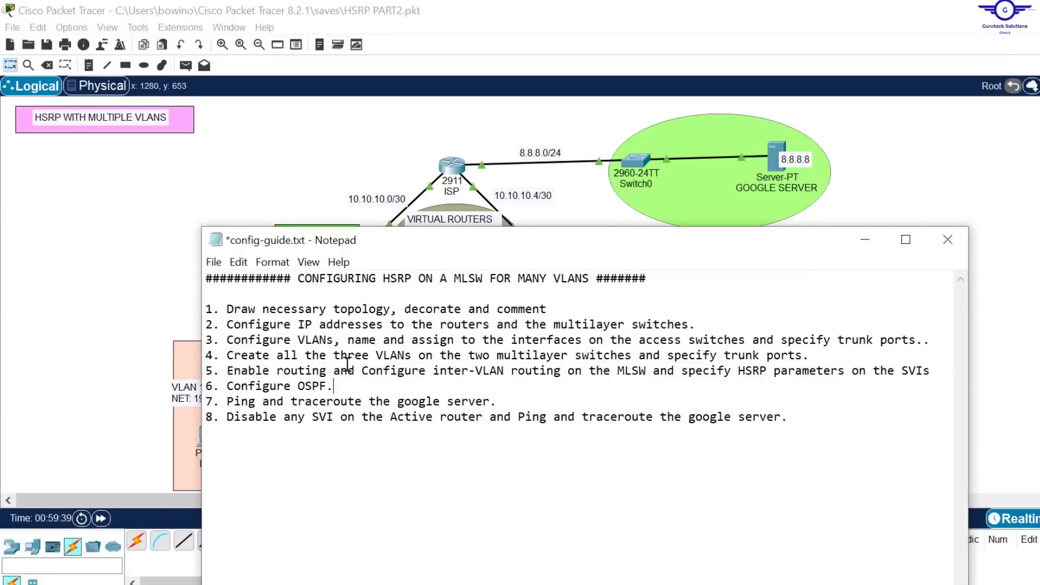
{"action": "left_click", "coordinate": [311, 147]}
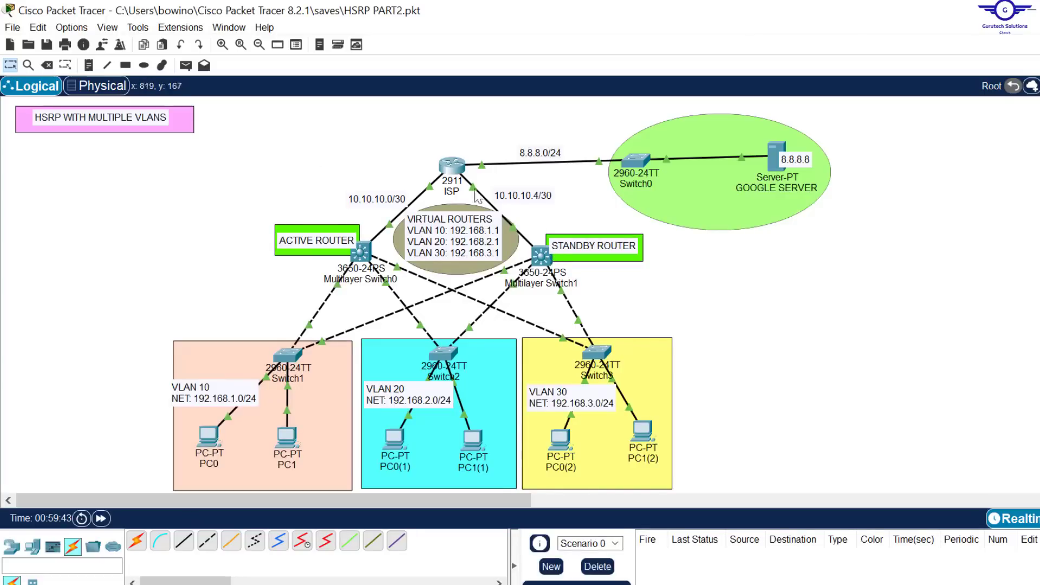
Step: Open the ISP router's command line and enter global configuration mode with en and conf t
{"action": "left_click", "coordinate": [449, 171]}
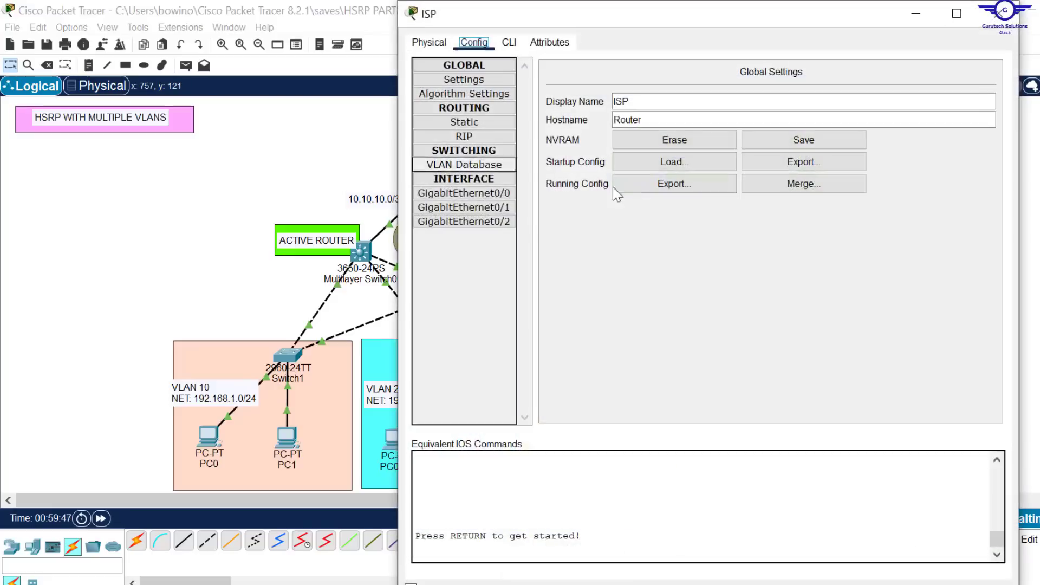
{"action": "left_click", "coordinate": [508, 43]}
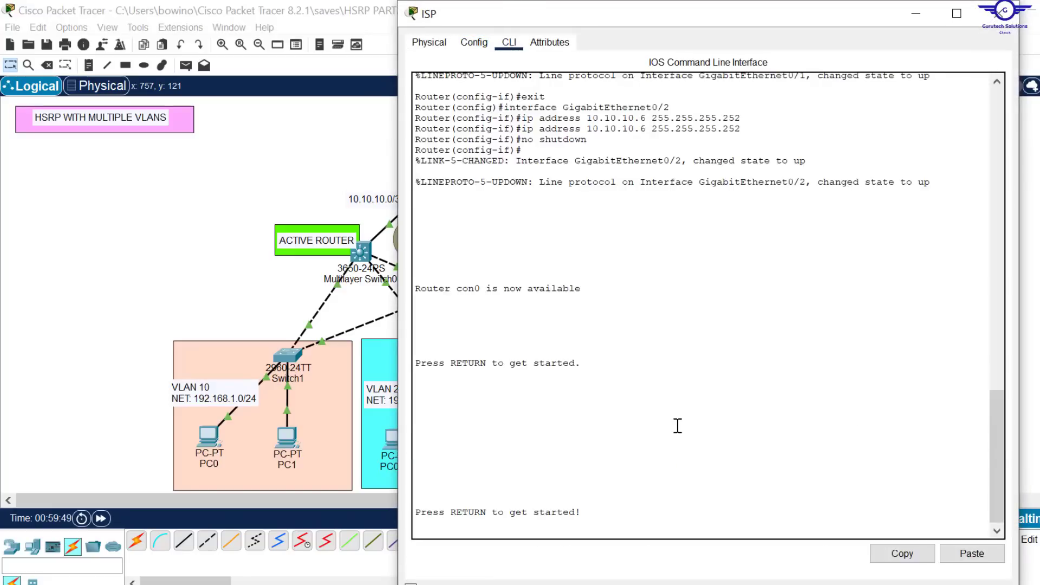
{"action": "key", "text": "Return"}
{"action": "key", "text": "Return"}
{"action": "key", "text": "Return"}
{"action": "key", "text": "Return"}
{"action": "type", "text": "er>e"}
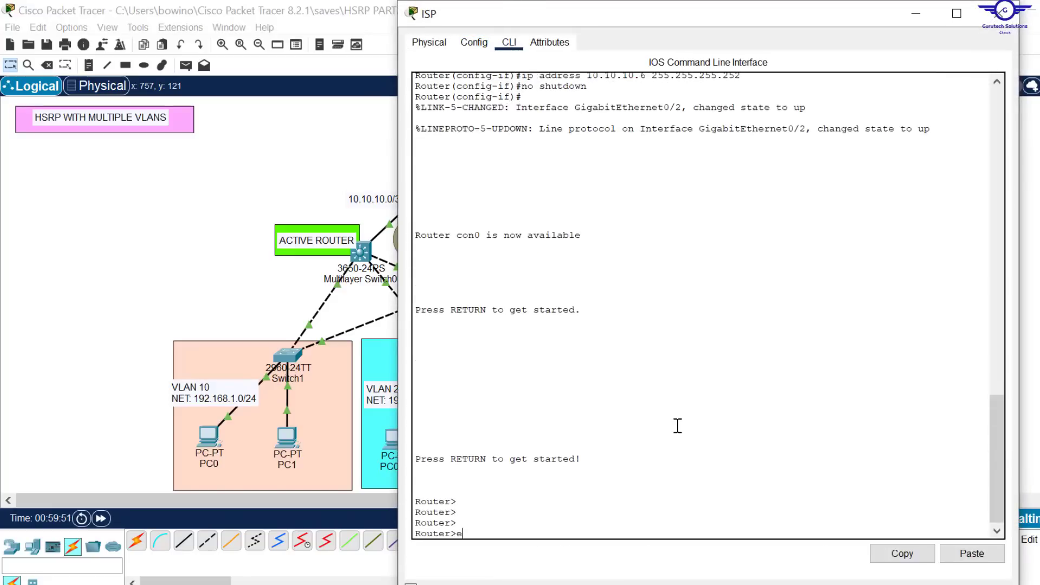
{"action": "type", "text": "n"}
{"action": "key", "text": "Return"}
{"action": "key", "text": "Return"}
{"action": "key", "text": "Return"}
{"action": "key", "text": "Return"}
{"action": "type", "text": "conf t"}
{"action": "key", "text": "Return"}
{"action": "key", "text": "Return"}
{"action": "key", "text": "Return"}
{"action": "key", "text": "Return"}
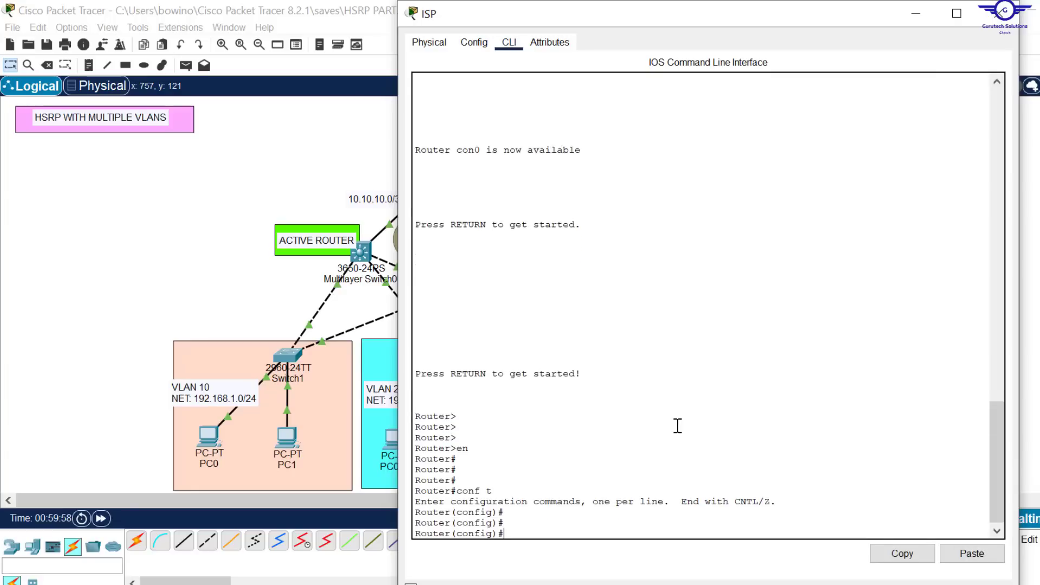
Step: Start OSPF process 45 on the ISP router
{"action": "type", "text": "rout"}
{"action": "key", "text": "Tab"}
{"action": "key", "text": "Tab"}
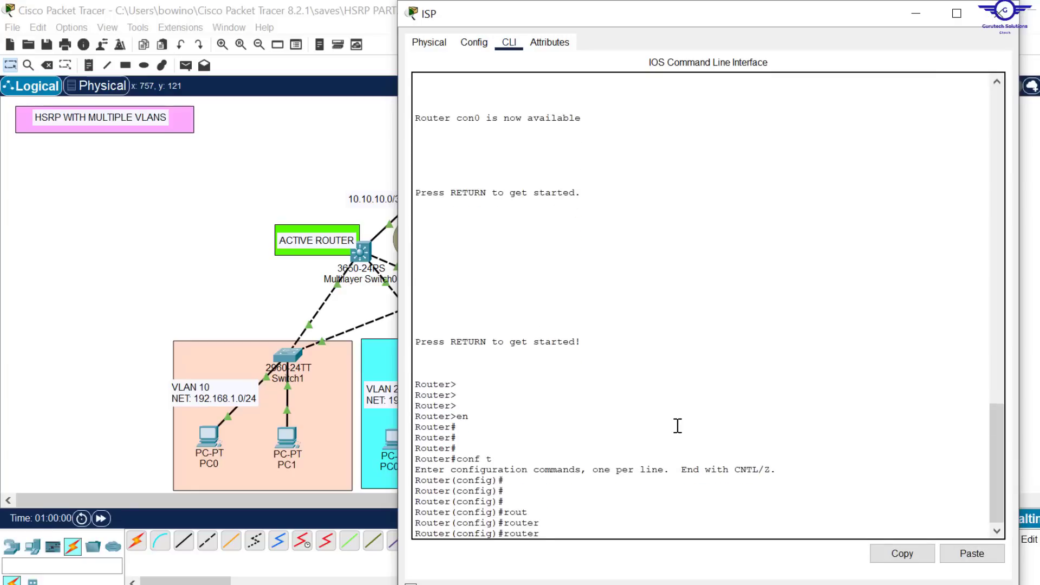
{"action": "type", "text": "o"}
{"action": "key", "text": "Tab"}
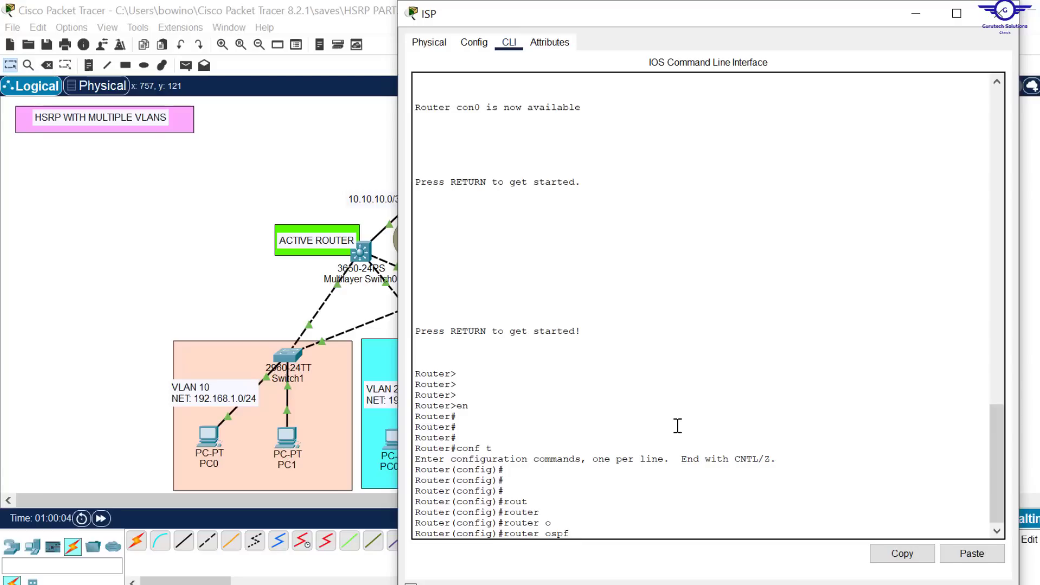
{"action": "type", "text": "45"}
{"action": "key", "text": "Return"}
{"action": "key", "text": "Return"}
{"action": "key", "text": "Return"}
{"action": "key", "text": "Return"}
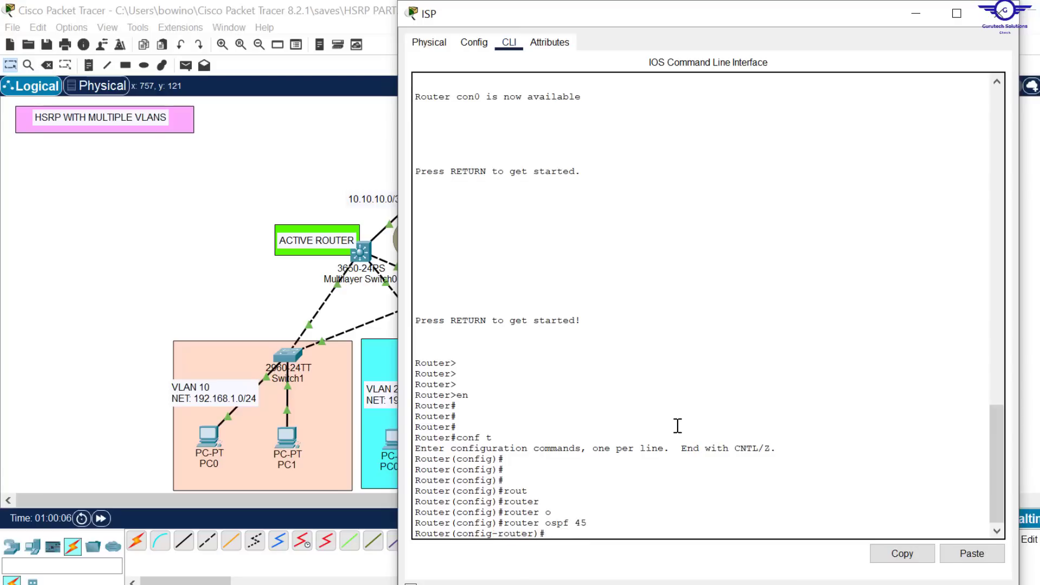
Step: Set the ISP router's OSPF router ID to 1.1.1.1
{"action": "type", "text": "rou"}
{"action": "key", "text": "Tab"}
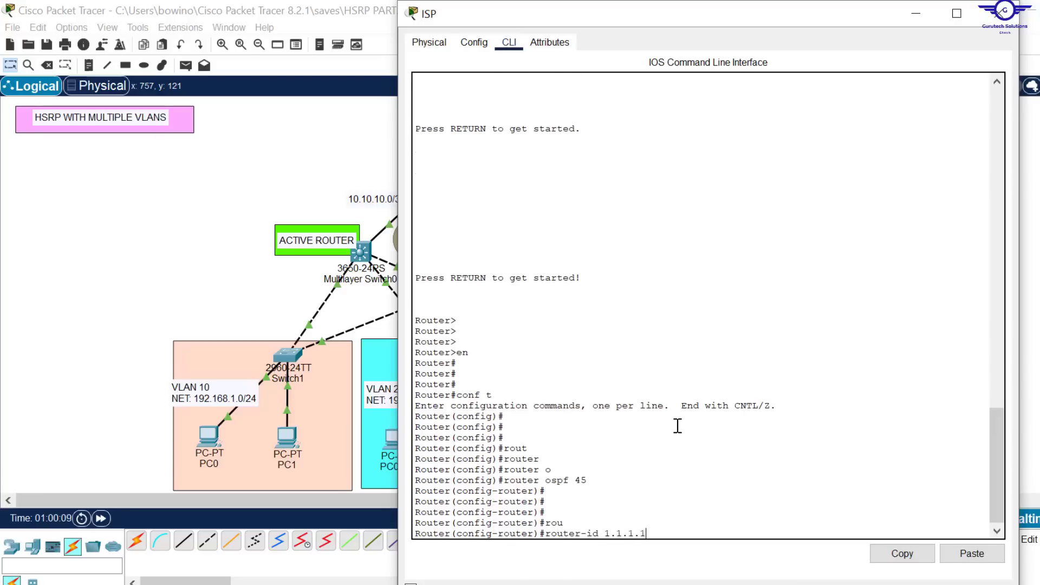
{"action": "type", "text": "1.1.1.1"}
{"action": "key", "text": "Return"}
{"action": "key", "text": "Return"}
{"action": "key", "text": "Return"}
{"action": "key", "text": "Return"}
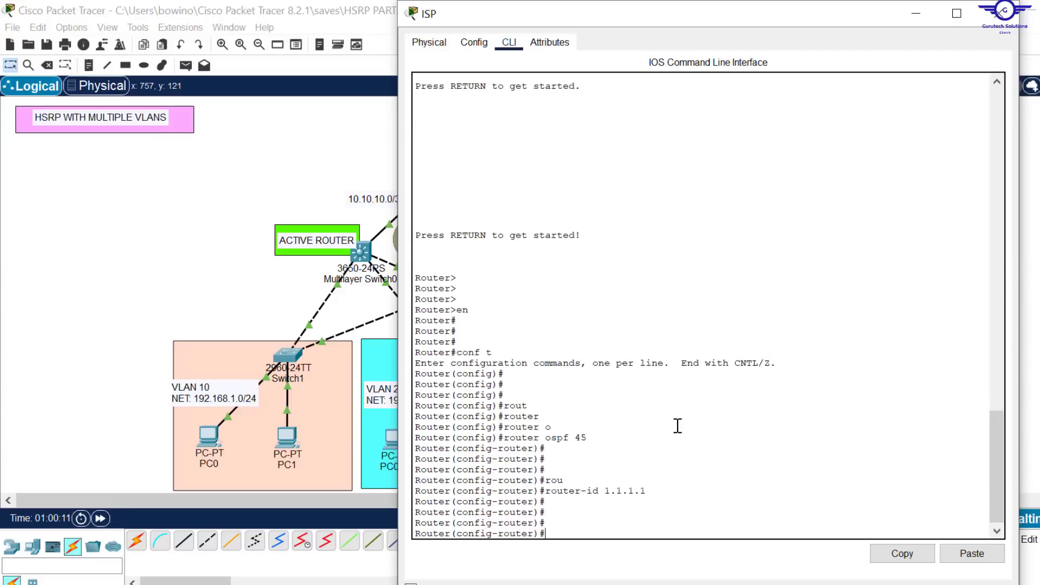
Step: Advertise network 8.8.8.0 with wildcard mask 0.0.0.255 in OSPF area 0 on the ISP router
{"action": "type", "text": "net"}
{"action": "key", "text": "Tab"}
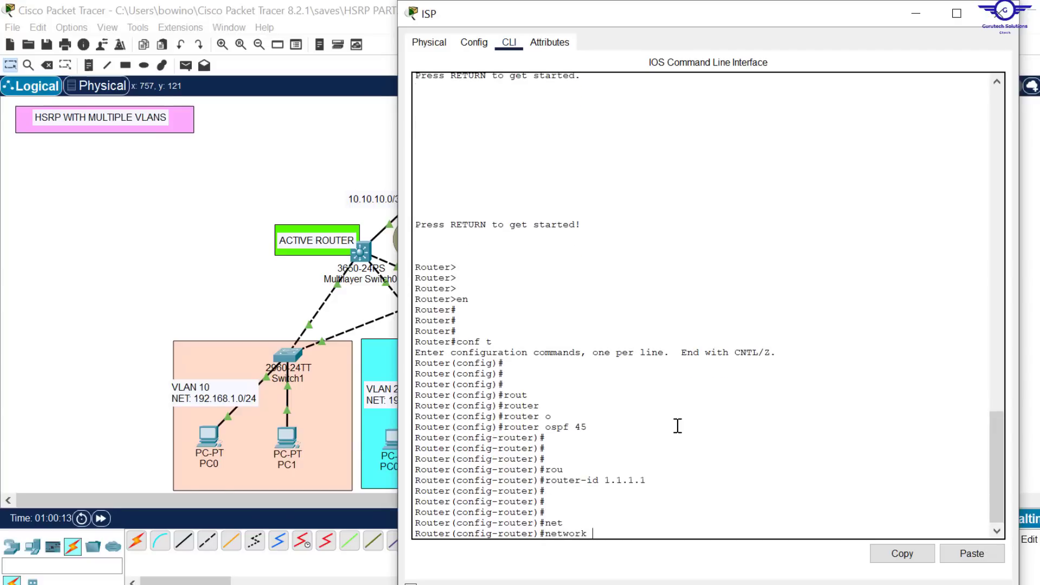
{"action": "type", "text": "8.8.8.0 0.0.0.255"}
{"action": "left_click_drag", "start_coordinate": [648, 4], "coordinate": [640, 74]}
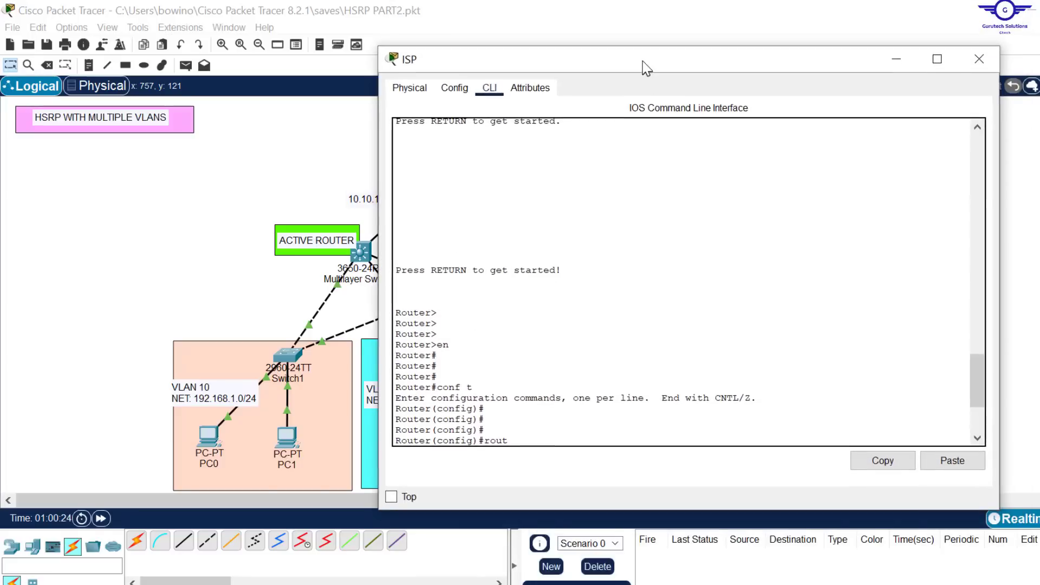
{"action": "scroll", "coordinate": [669, 352], "scroll_direction": "down", "scroll_amount": 4}
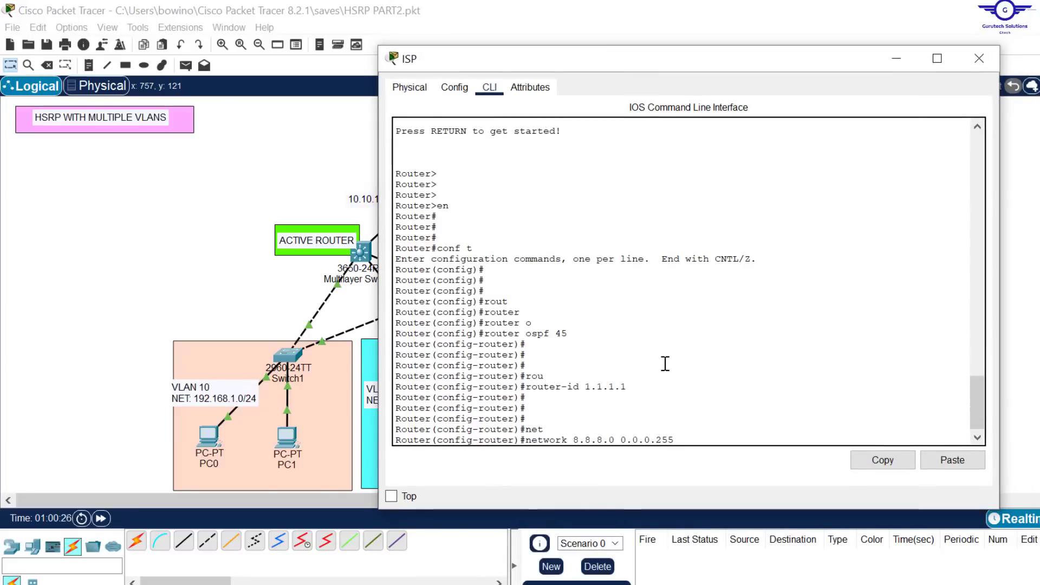
{"action": "type", "text": "ar"}
{"action": "key", "text": "Tab"}
{"action": "type", "text": "0"}
{"action": "key", "text": "Return"}
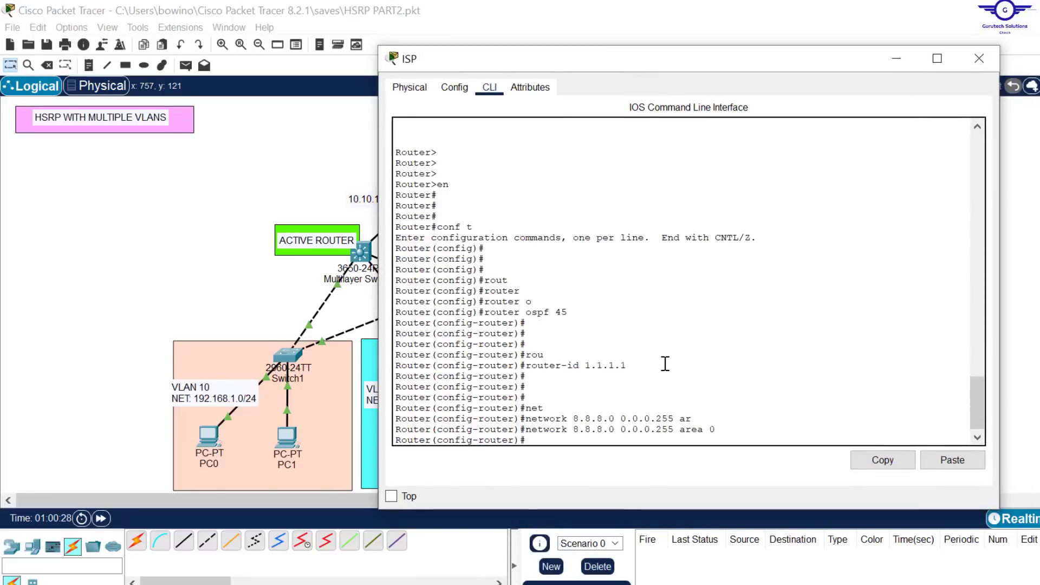
{"action": "key", "text": "Return"}
Step: Check the ISP link addresses in the topology and advertise network 10.10.10.0 with wildcard mask 0.0.0.3 in OSPF area 0
{"action": "type", "text": "net"}
{"action": "key", "text": "Tab"}
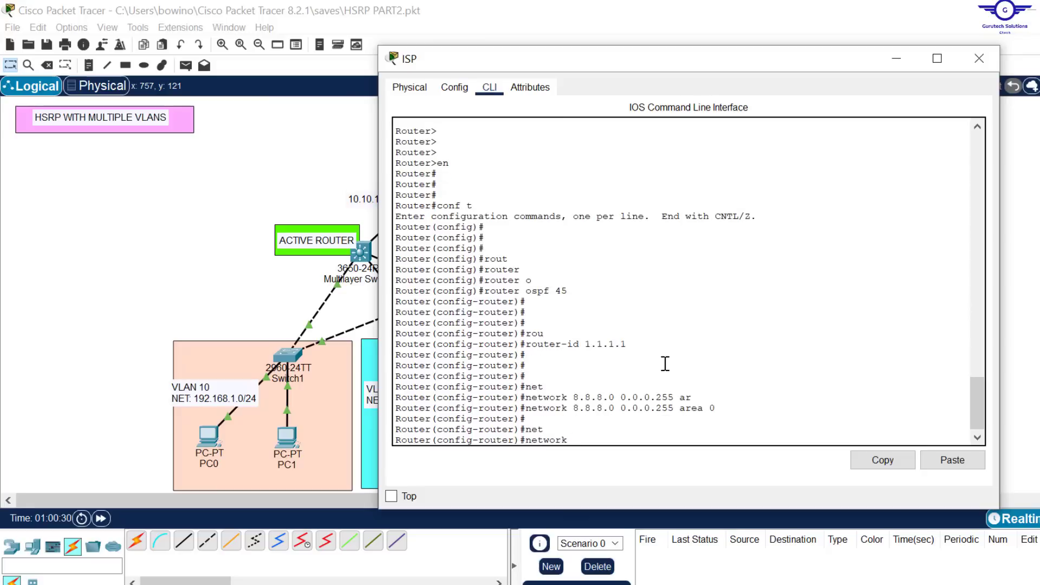
{"action": "left_click", "coordinate": [283, 165]}
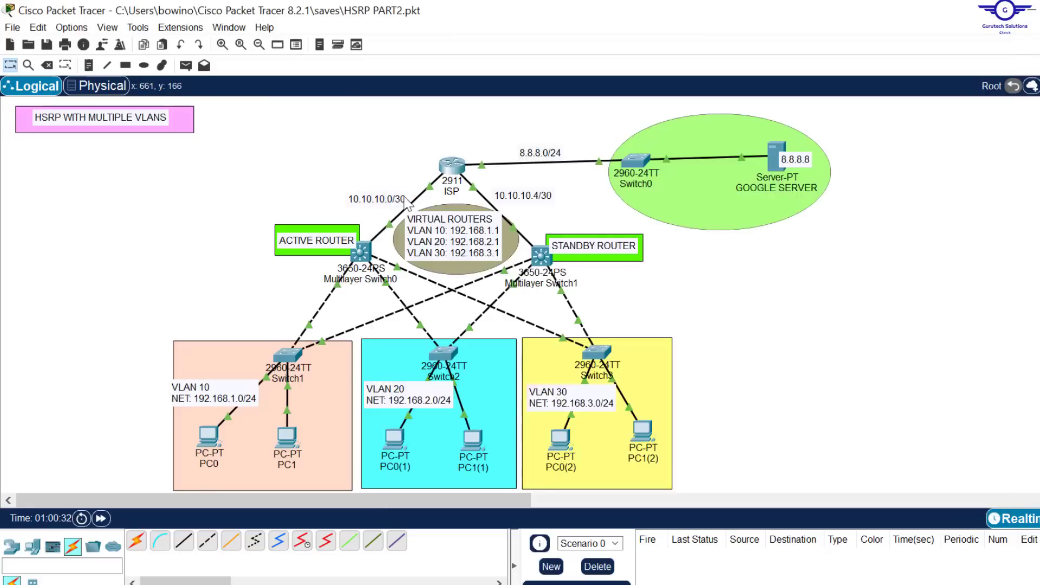
{"action": "left_click", "coordinate": [461, 168]}
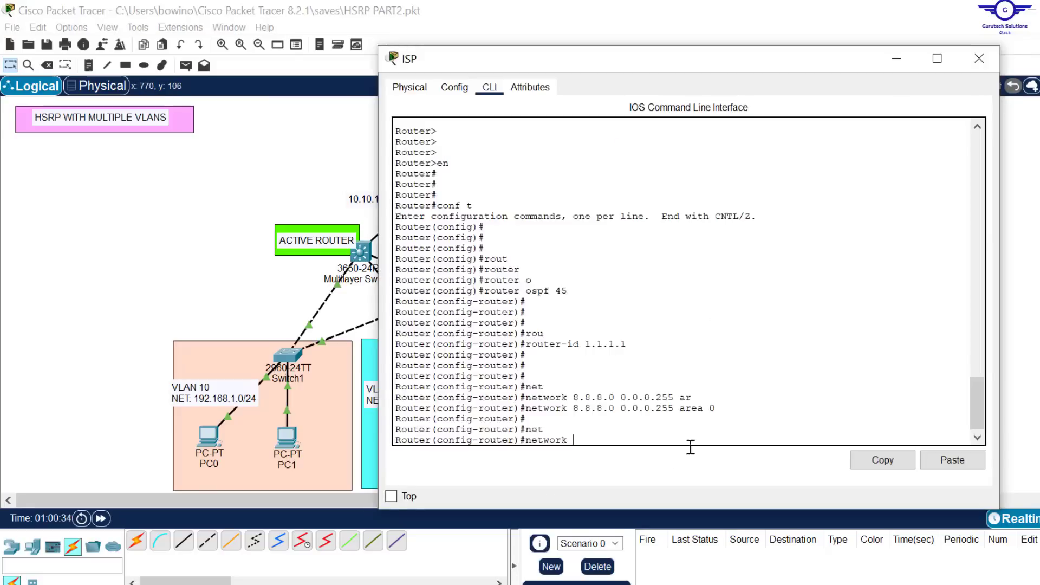
{"action": "type", "text": "10.10.10.0 0.0.0.3 a"}
{"action": "key", "text": "Tab"}
{"action": "type", "text": "0"}
{"action": "key", "text": "Return"}
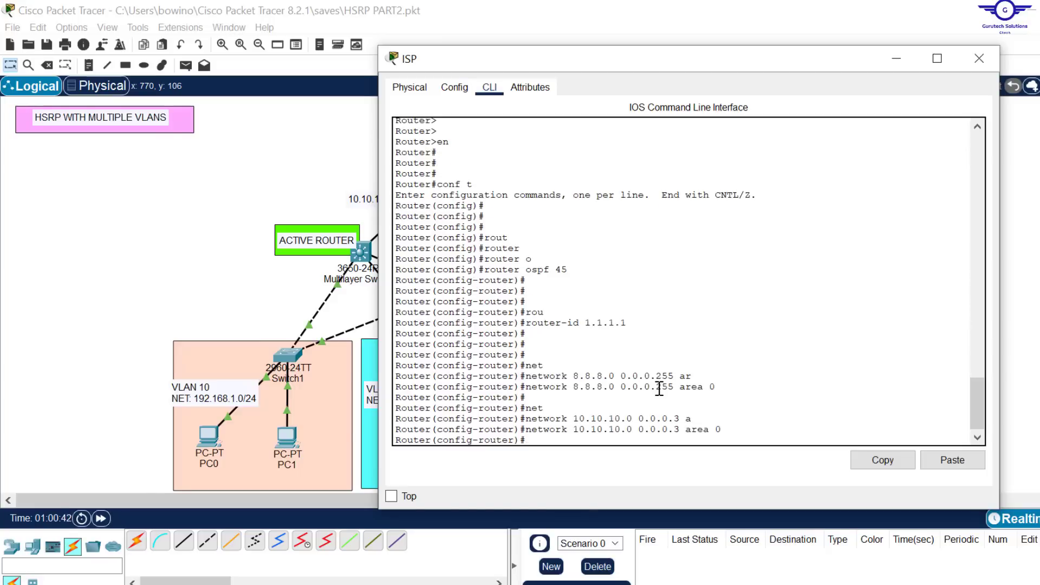
Step: Advertise network 10.10.10.4 with wildcard mask 0.0.0.3 in OSPF area 0 by reusing the previous network command
{"action": "key", "text": "Up"}
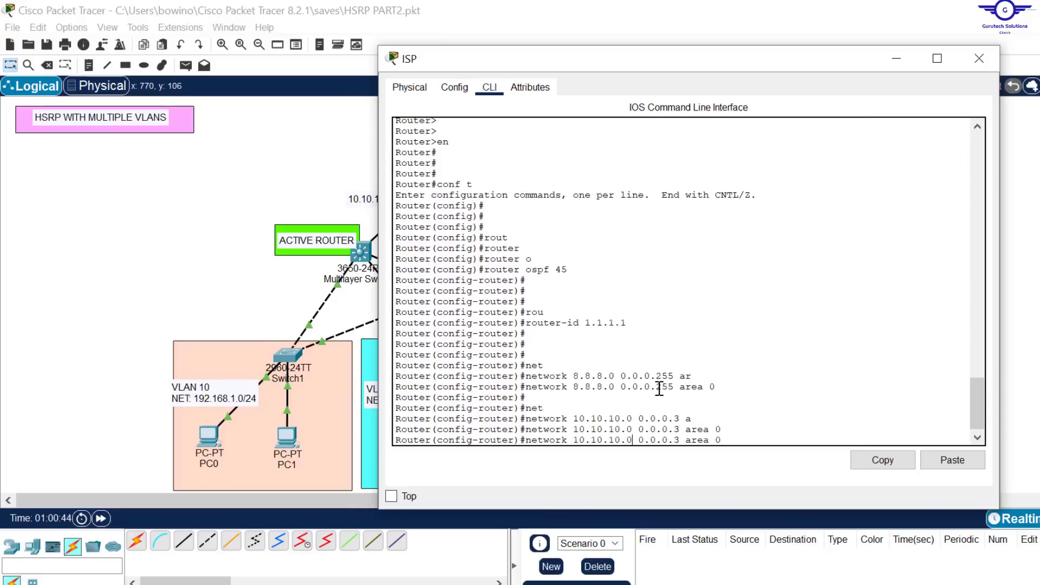
{"action": "key", "text": "BackSpace"}
{"action": "type", "text": "4"}
{"action": "key", "text": "Return"}
Step: Leave OSPF configuration on the ISP router, save its running configuration and close its window
{"action": "type", "text": "ex"}
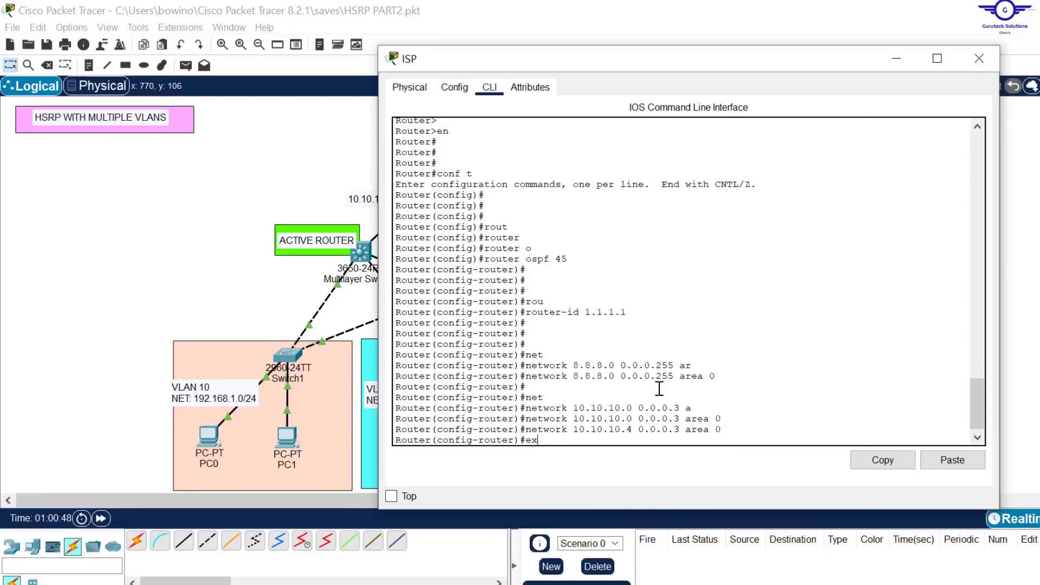
{"action": "key", "text": "Return"}
{"action": "key", "text": "Return"}
{"action": "key", "text": "Return"}
{"action": "key", "text": "Return"}
{"action": "key", "text": "Return"}
{"action": "type", "text": "do wwr"}
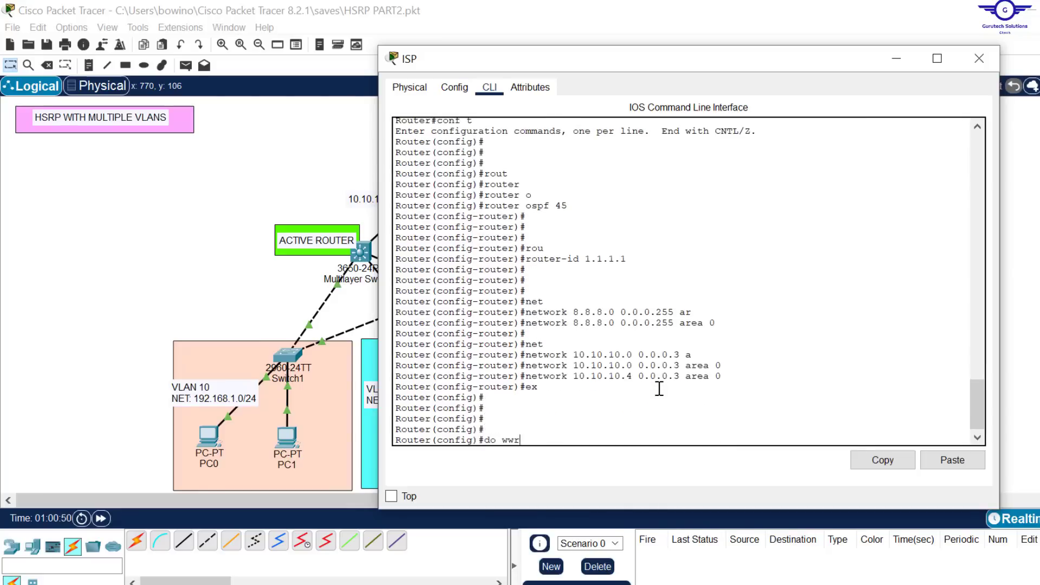
{"action": "key", "text": "Return"}
{"action": "key", "text": "Return"}
{"action": "key", "text": "Return"}
{"action": "type", "text": "do wr"}
{"action": "key", "text": "Return"}
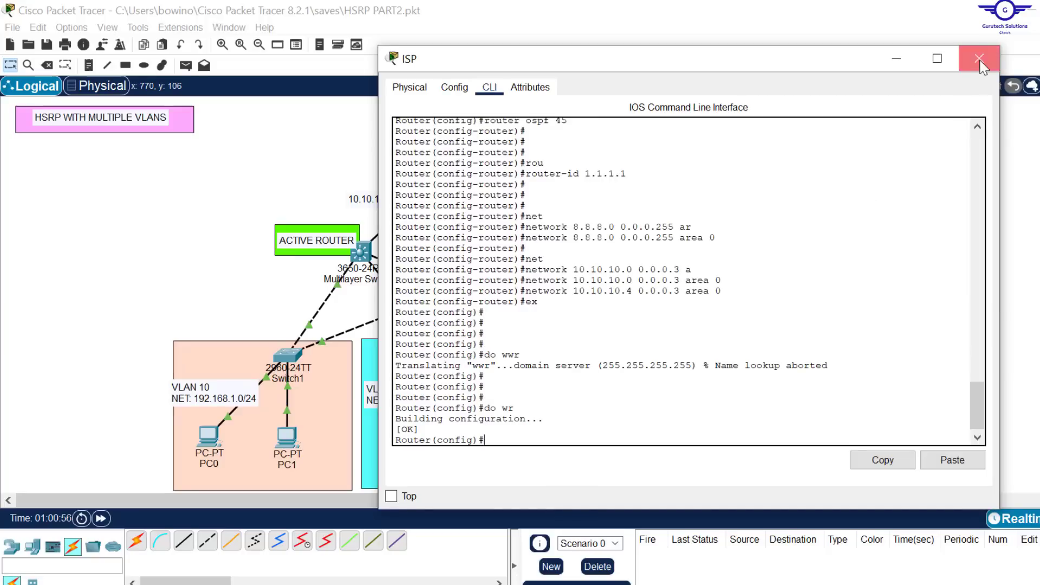
{"action": "left_click", "coordinate": [979, 59]}
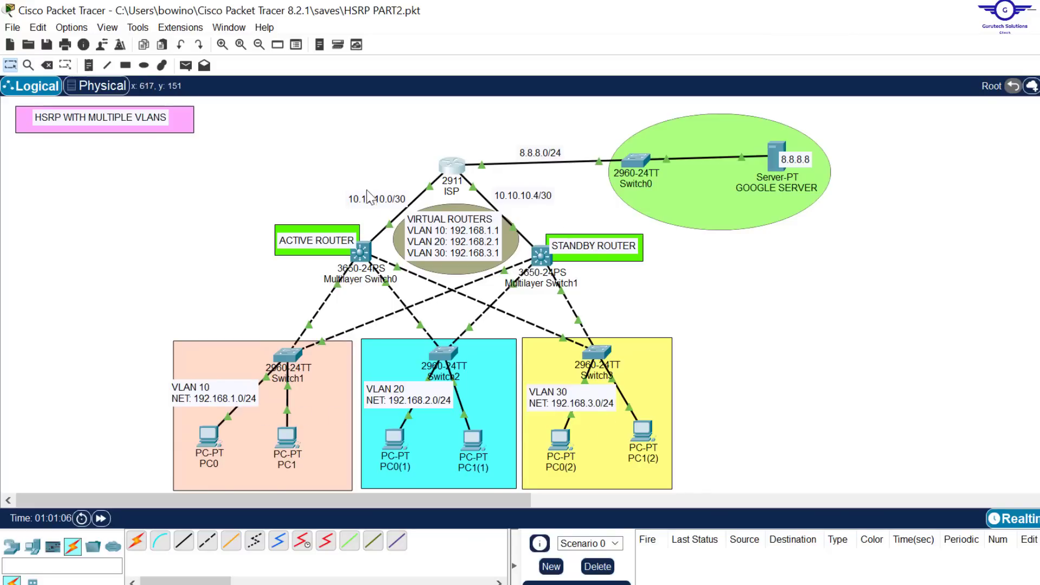
Step: Open Multilayer Switch1's command line and enter global configuration mode
{"action": "left_click", "coordinate": [536, 257]}
{"action": "left_click", "coordinate": [638, 316]}
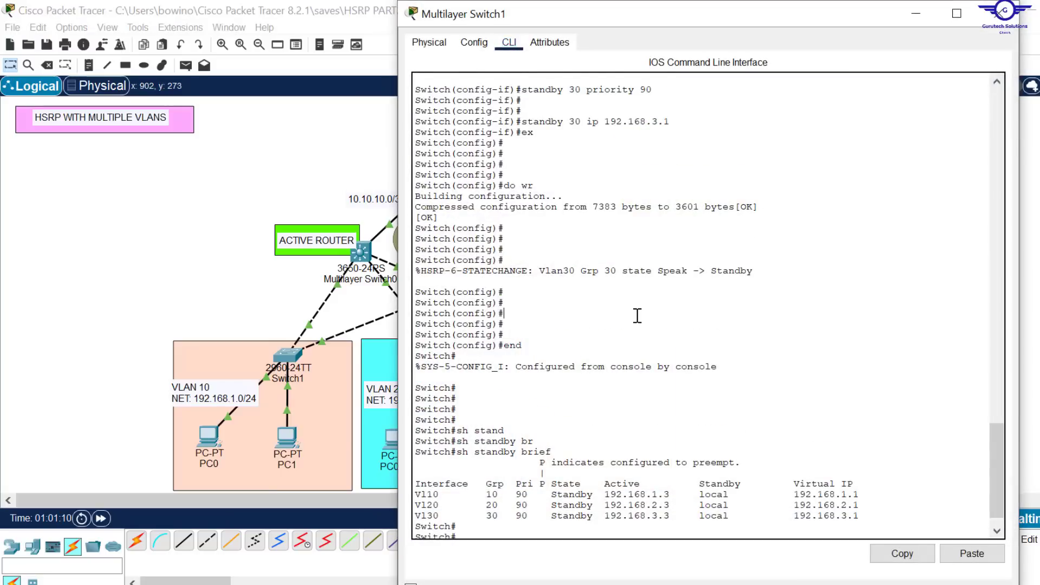
{"action": "key", "text": "Return"}
{"action": "key", "text": "Return"}
{"action": "key", "text": "Return"}
{"action": "key", "text": "Return"}
{"action": "key", "text": "Return"}
{"action": "key", "text": "Return"}
{"action": "type", "text": "conf"}
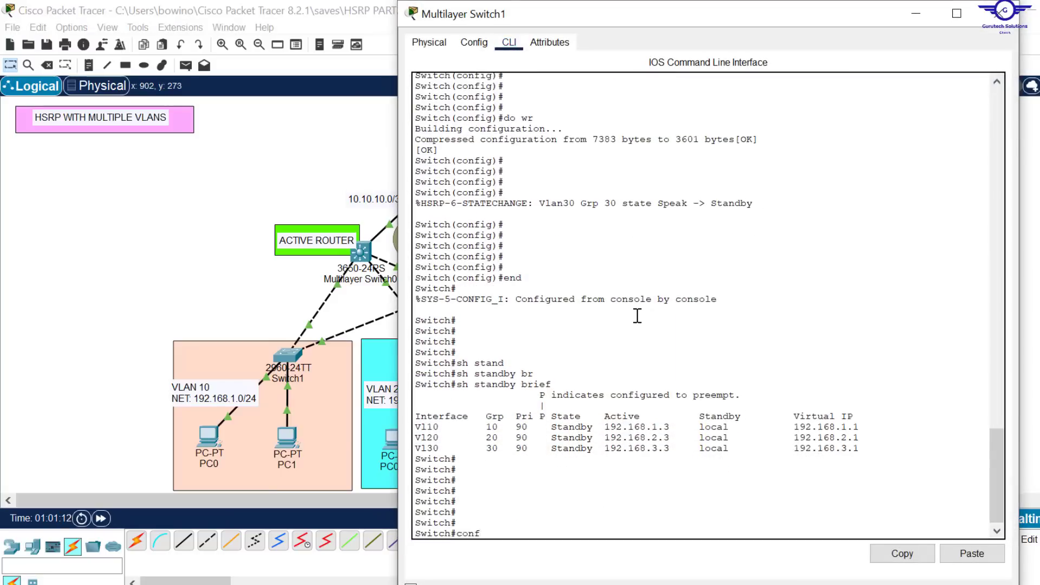
{"action": "type", "text": " t"}
{"action": "key", "text": "Return"}
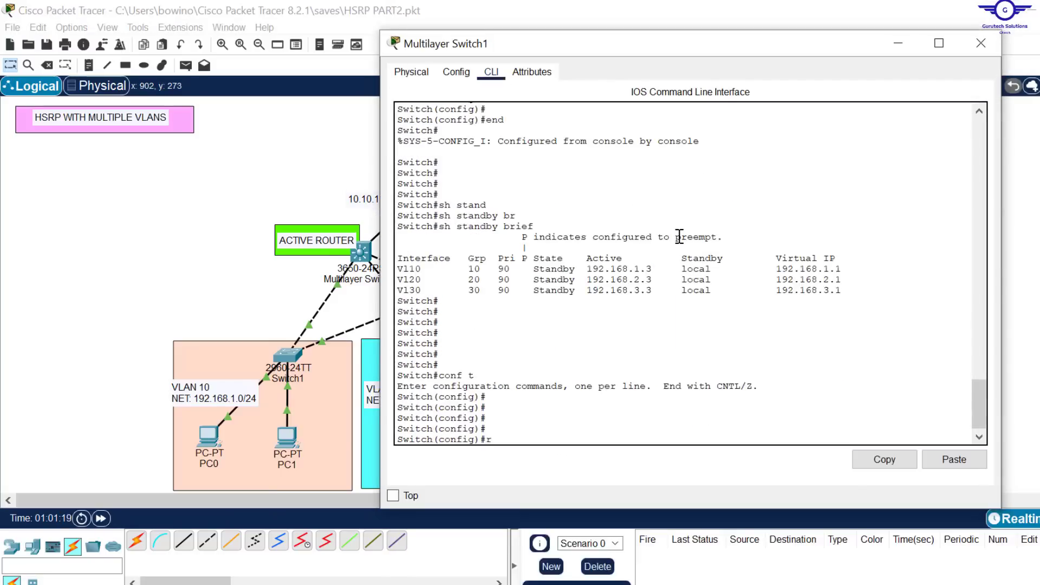
Step: Start OSPF process 45 on Multilayer Switch1
{"action": "type", "text": "ou"}
{"action": "key", "text": "Tab"}
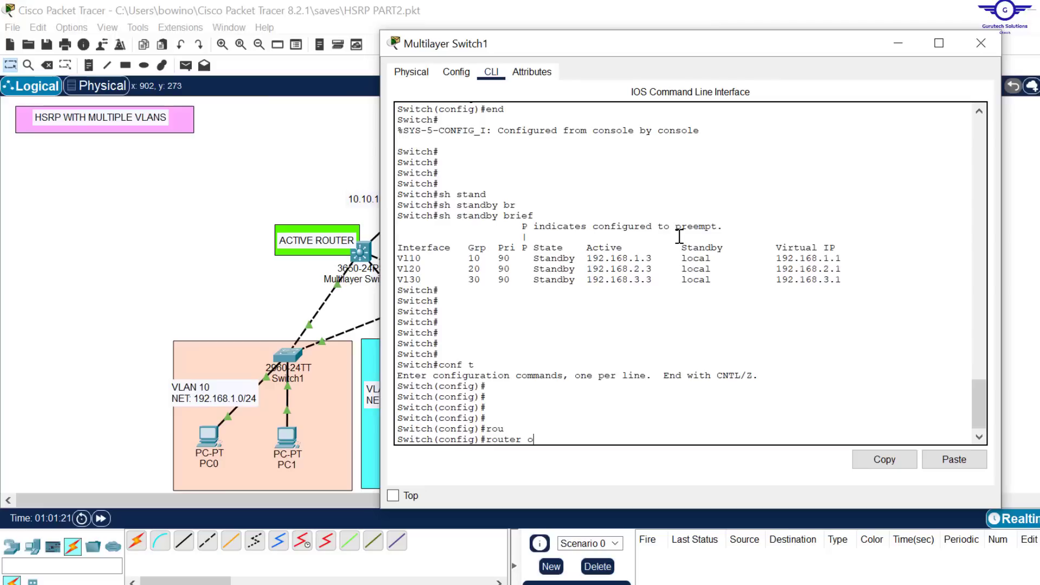
{"action": "type", "text": "o"}
{"action": "key", "text": "Tab"}
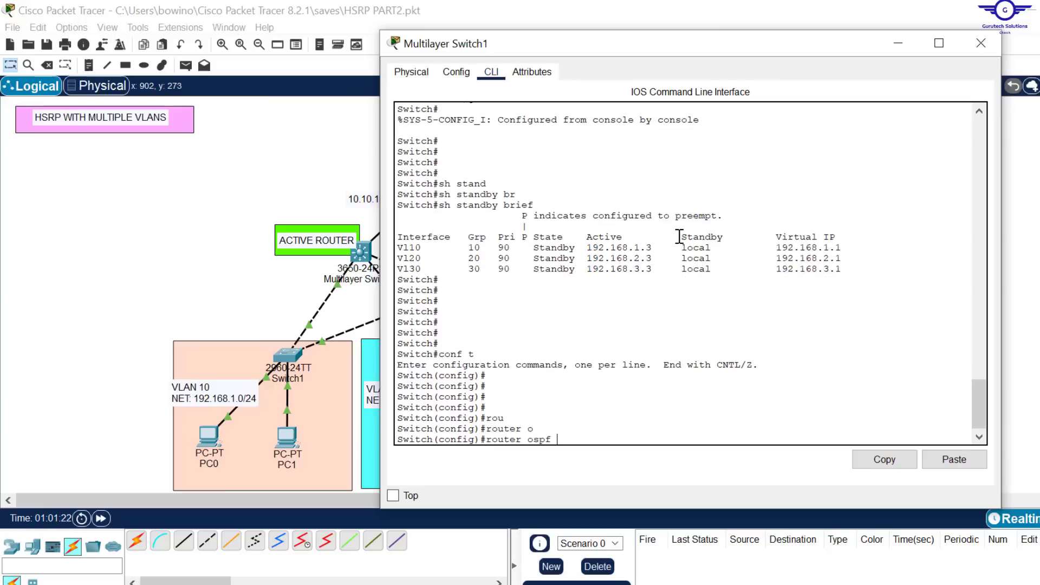
{"action": "type", "text": "45"}
{"action": "key", "text": "Return"}
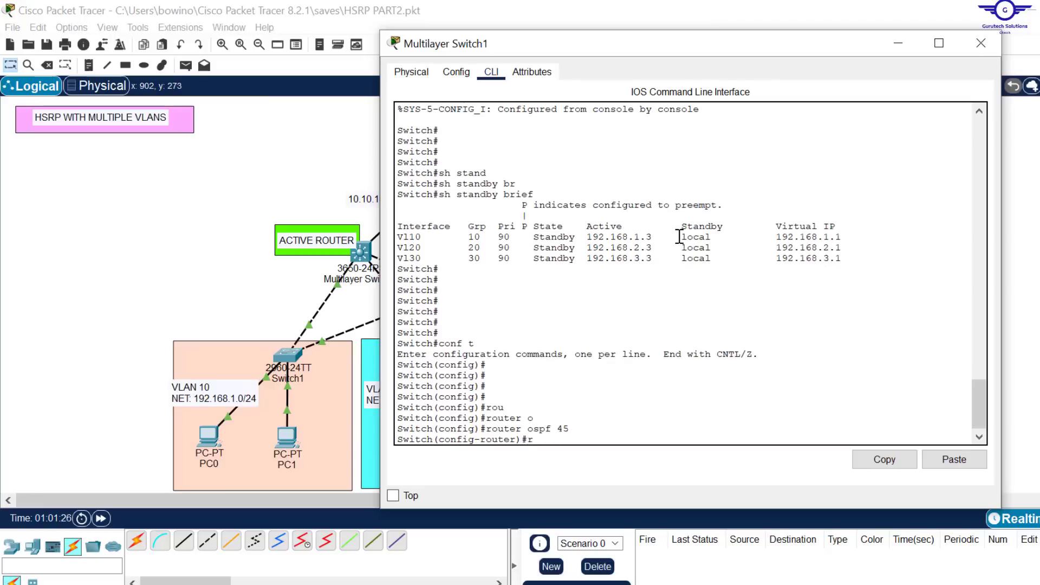
Step: Set Multilayer Switch1's OSPF router ID to 2.2.2.2
{"action": "type", "text": "rou"}
{"action": "key", "text": "Tab"}
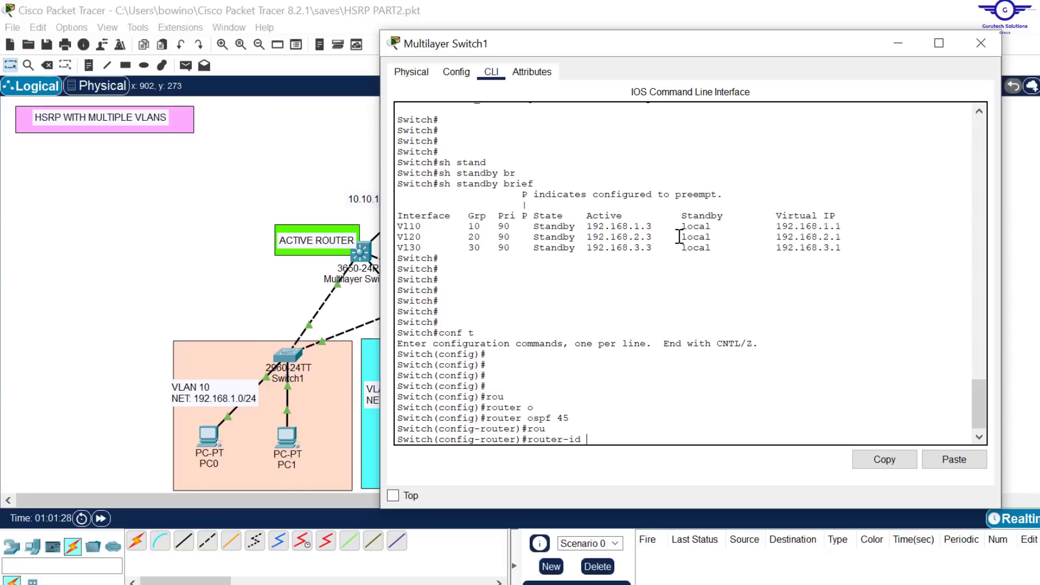
{"action": "type", "text": "2.2.2.2"}
{"action": "key", "text": "Return"}
{"action": "key", "text": "Return"}
{"action": "key", "text": "Return"}
{"action": "key", "text": "Return"}
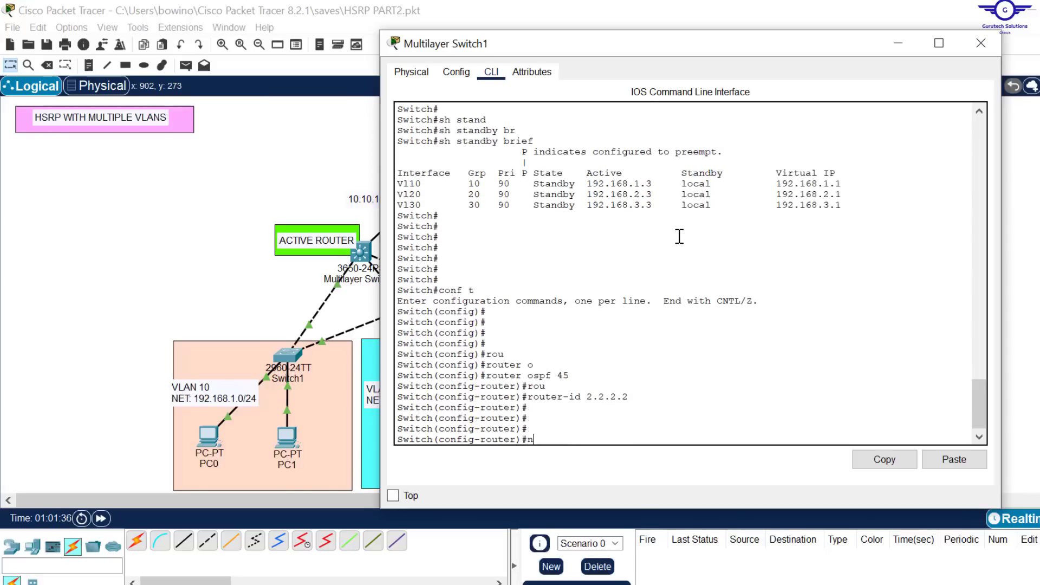
Step: Advertise network 192.168.1.0 with wildcard mask 0.0.0.255 in OSPF area 0 on Multilayer Switch1
{"action": "type", "text": "net"}
{"action": "key", "text": "Tab"}
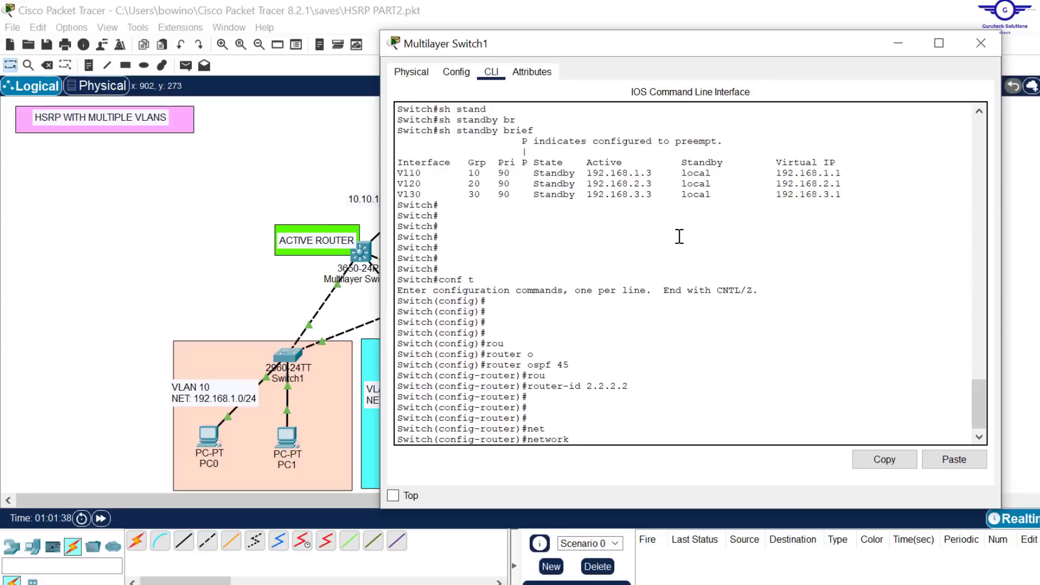
{"action": "type", "text": "192.168.1.0 0.0.0.255 ar"}
{"action": "key", "text": "Tab"}
{"action": "type", "text": "0"}
{"action": "key", "text": "Return"}
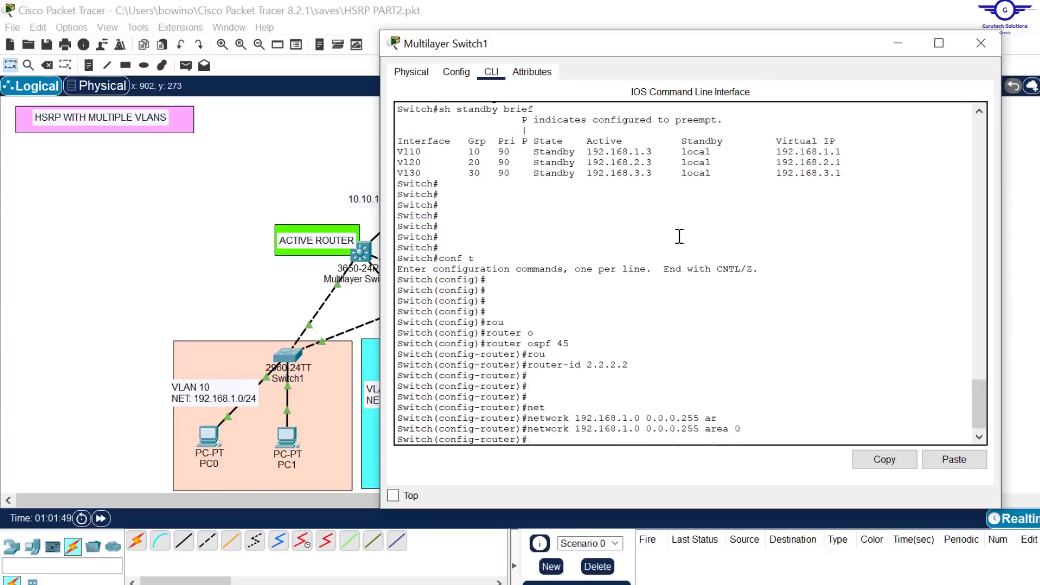
Step: Advertise networks 192.168.3.0 and 192.168.2.0 with wildcard mask 0.0.0.255 in OSPF area 0 by reusing the previous network command
{"action": "key", "text": "Up"}
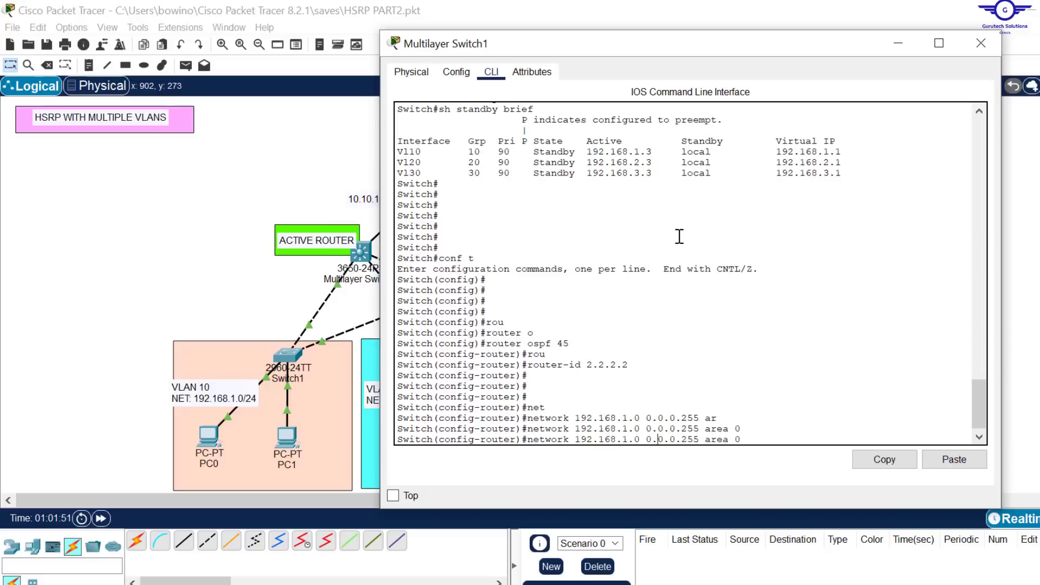
{"action": "key", "text": "BackSpace"}
{"action": "type", "text": "3"}
{"action": "key", "text": "Return"}
{"action": "key", "text": "Up"}
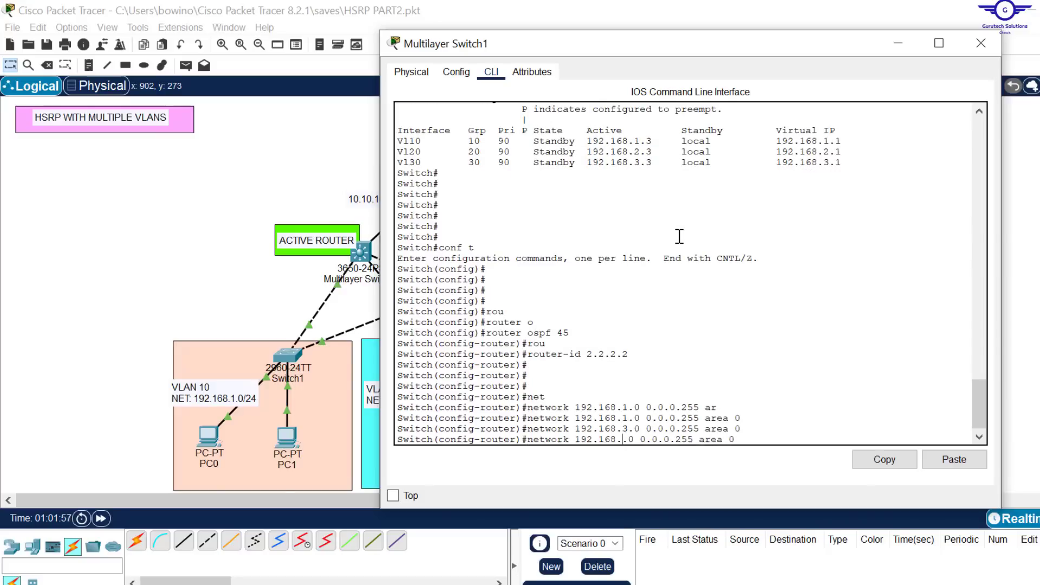
{"action": "key", "text": "BackSpace"}
{"action": "type", "text": "2"}
{"action": "key", "text": "Return"}
{"action": "key", "text": "Return"}
{"action": "key", "text": "Return"}
{"action": "key", "text": "Return"}
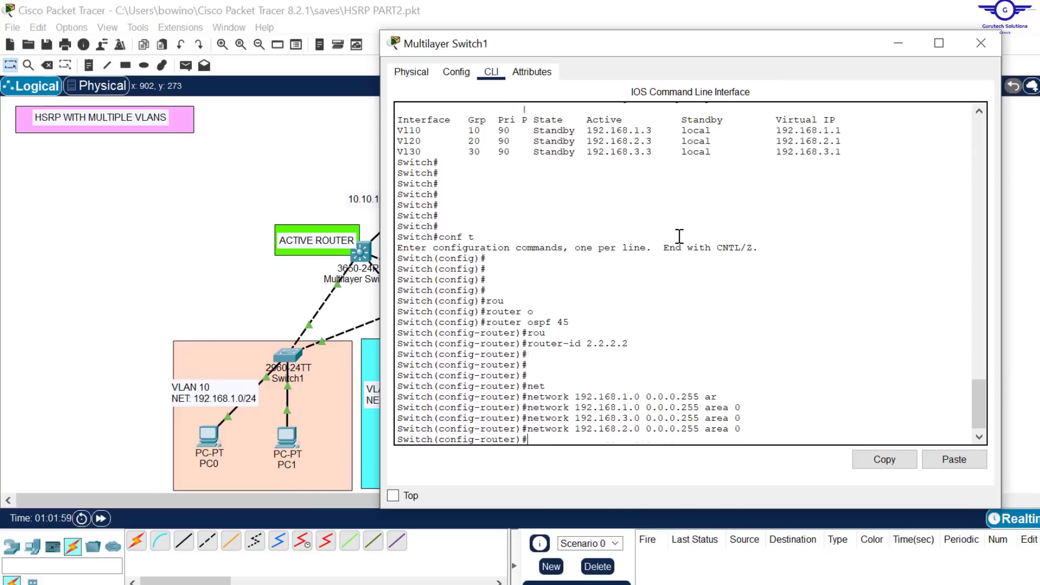
Step: Check Multilayer Switch1's uplink in the topology and advertise network 10.10.10.4 with wildcard mask 0.0.0.3 in OSPF area 0
{"action": "left_click", "coordinate": [243, 227]}
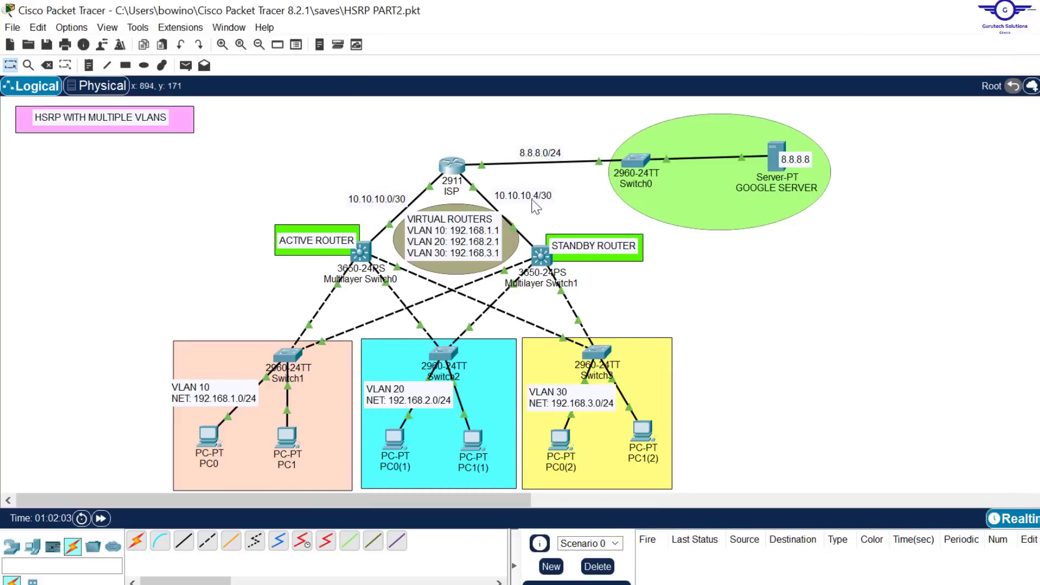
{"action": "left_click", "coordinate": [542, 255]}
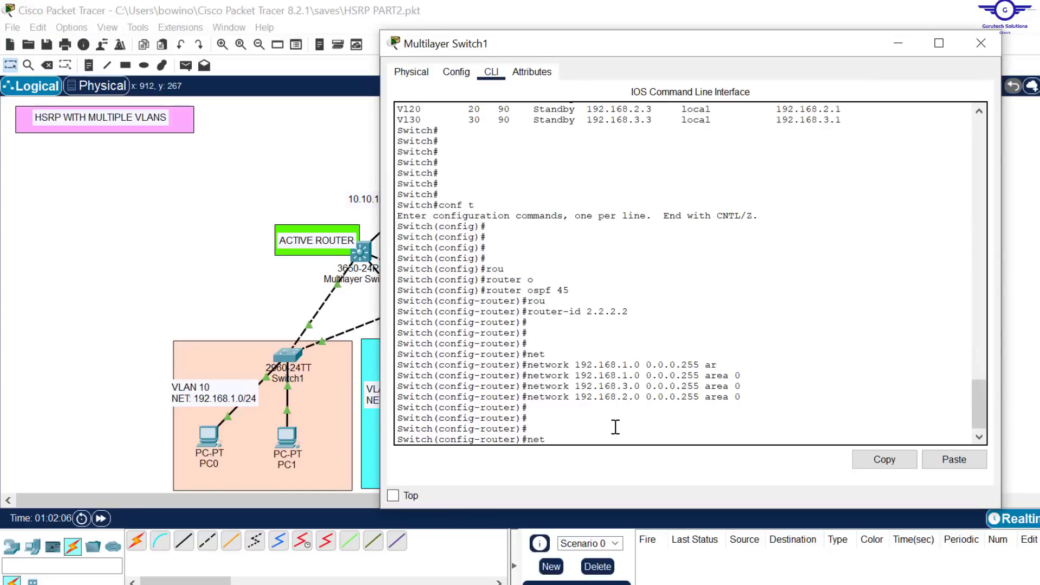
{"action": "type", "text": "netw"}
{"action": "key", "text": "Tab"}
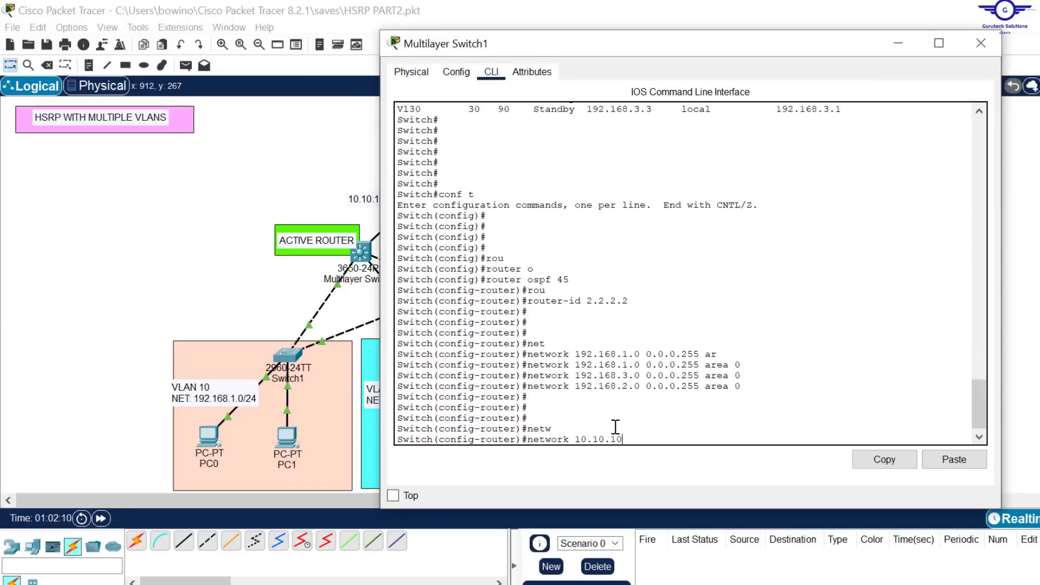
{"action": "type", "text": "."}
{"action": "type", "text": "4 0.0.0.3 ar"}
{"action": "key", "text": "Tab"}
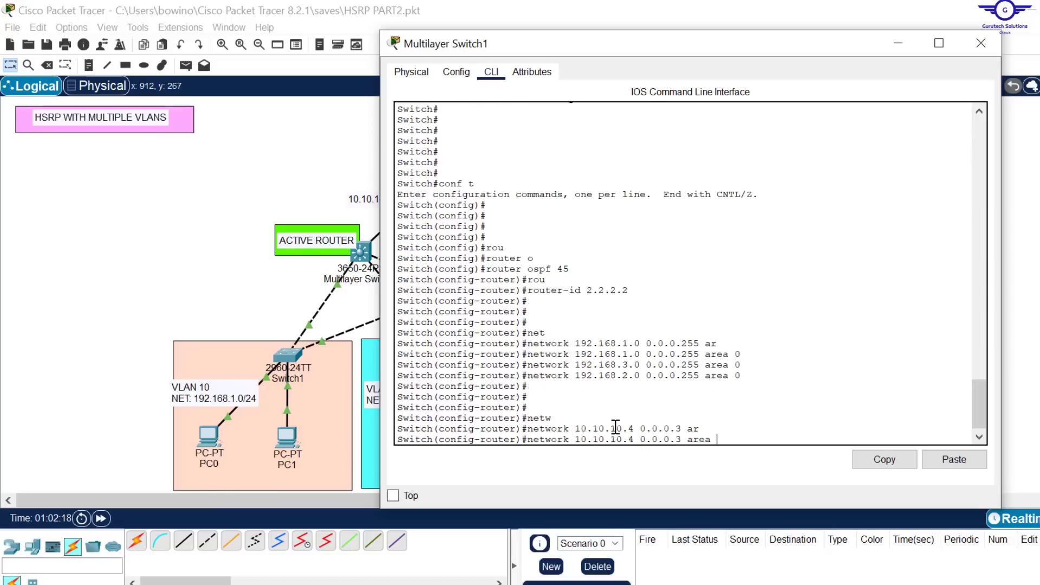
{"action": "key", "text": "Return"}
Step: Leave OSPF configuration on Multilayer Switch1, save its running configuration and close its window
{"action": "type", "text": "er)#e"}
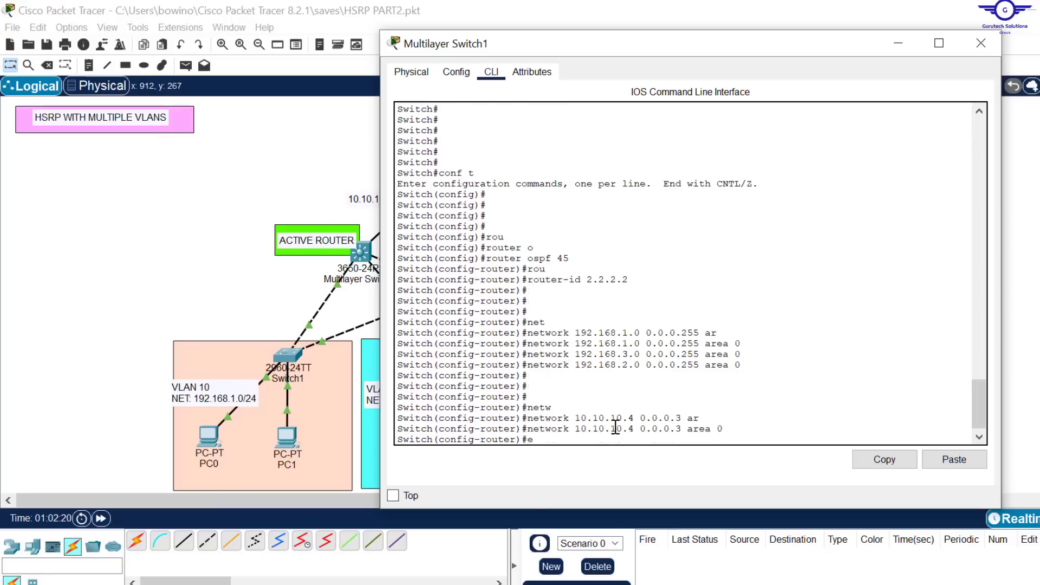
{"action": "type", "text": "x"}
{"action": "key", "text": "Return"}
{"action": "key", "text": "Return"}
{"action": "key", "text": "Return"}
{"action": "key", "text": "Return"}
{"action": "key", "text": "Return"}
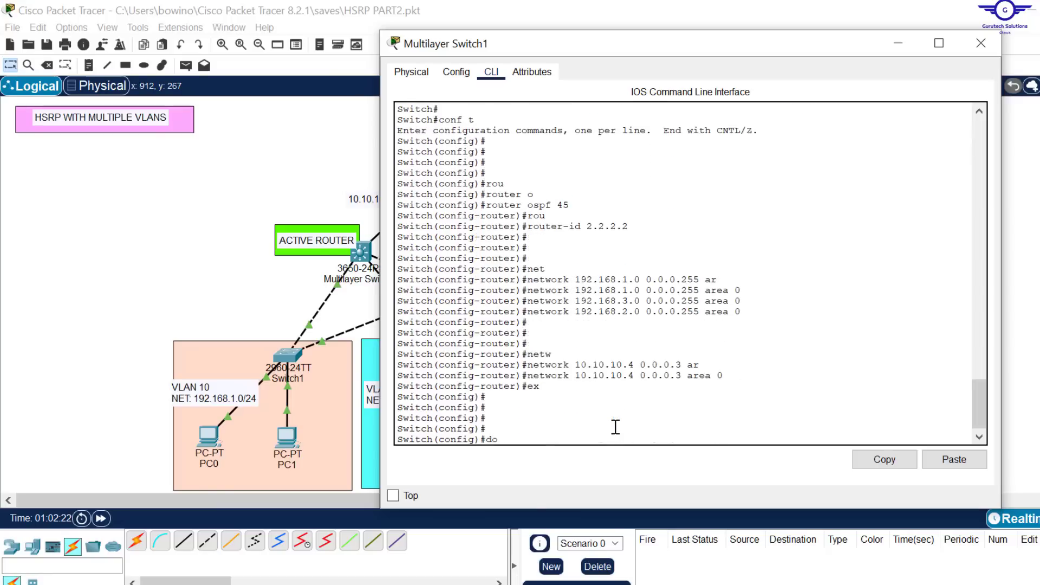
{"action": "type", "text": "do wr"}
{"action": "key", "text": "Return"}
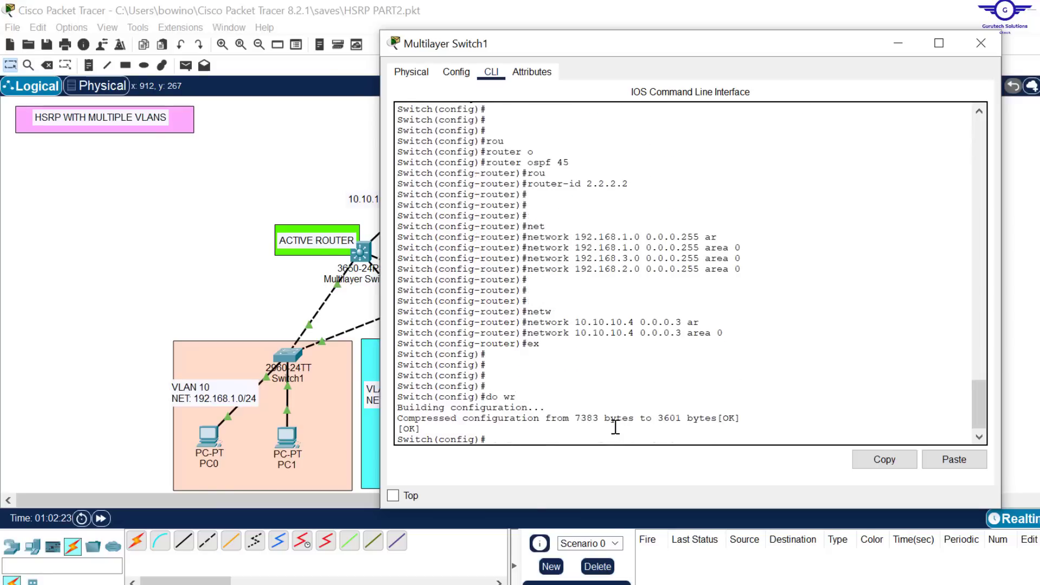
{"action": "left_click", "coordinate": [979, 47]}
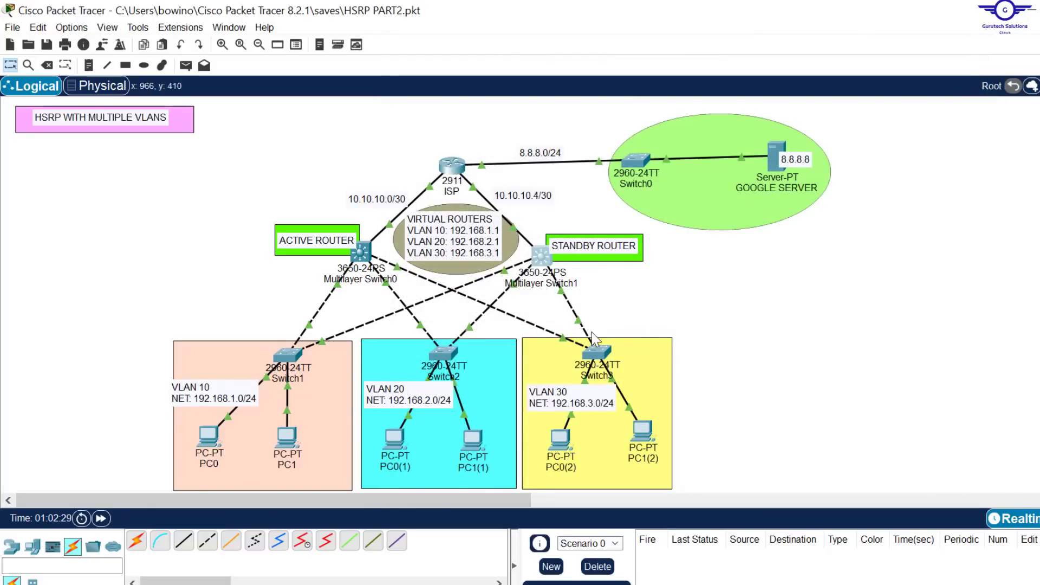
Step: Reopen Multilayer Switch1's command line to examine the OSPF neighbor adjacency message
{"action": "left_click", "coordinate": [541, 255]}
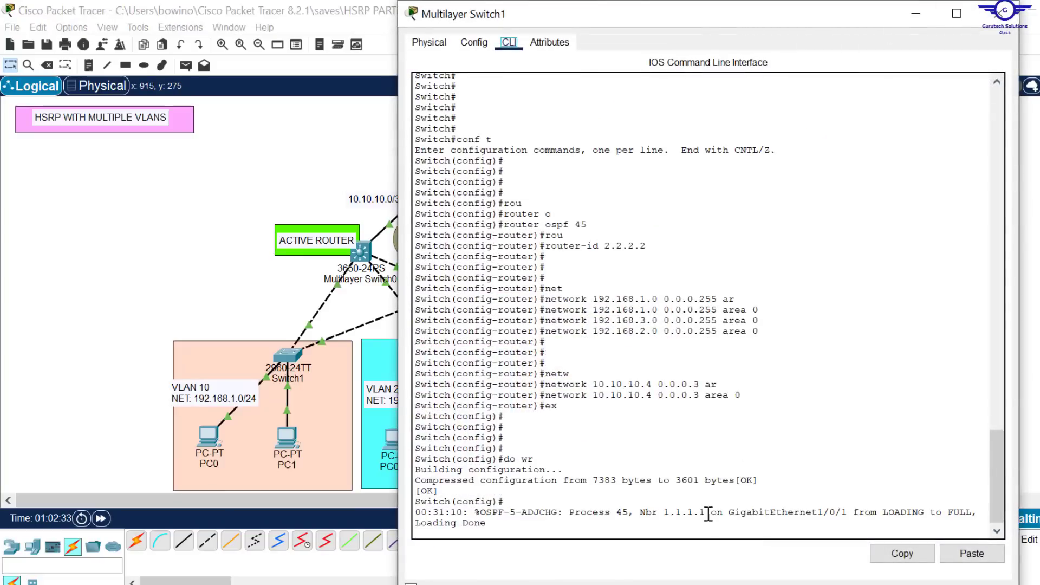
{"action": "left_click_drag", "start_coordinate": [706, 513], "coordinate": [563, 513]}
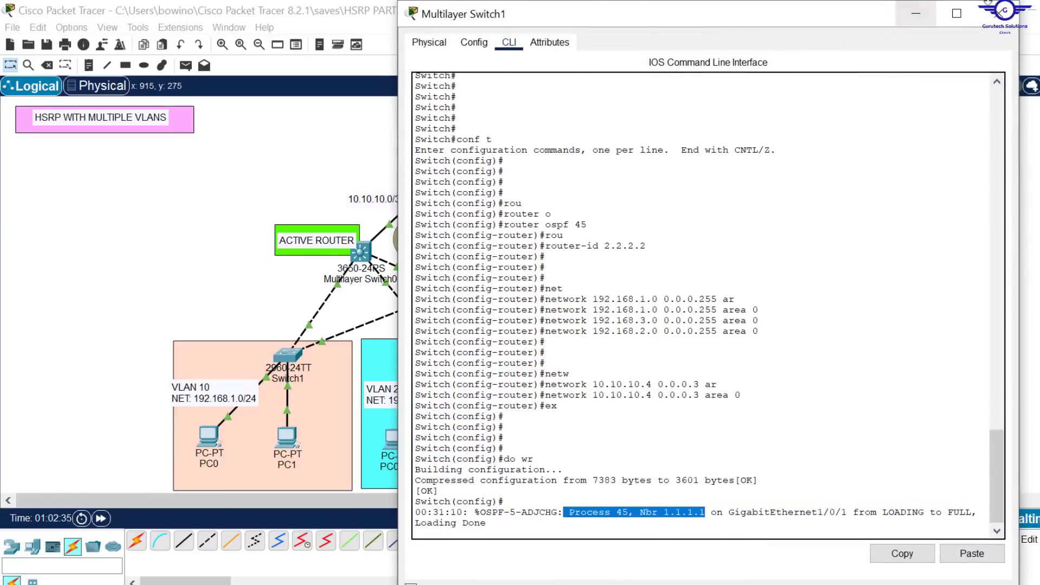
{"action": "left_click", "coordinate": [998, 13]}
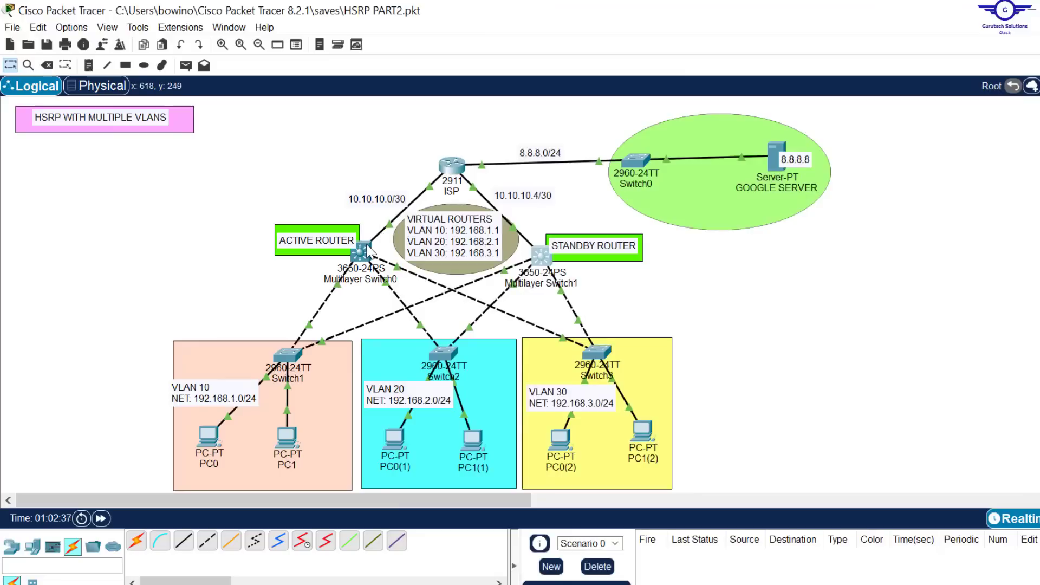
Step: Open Multilayer Switch0's command line and start OSPF process 45 in global configuration mode
{"action": "left_click", "coordinate": [370, 251]}
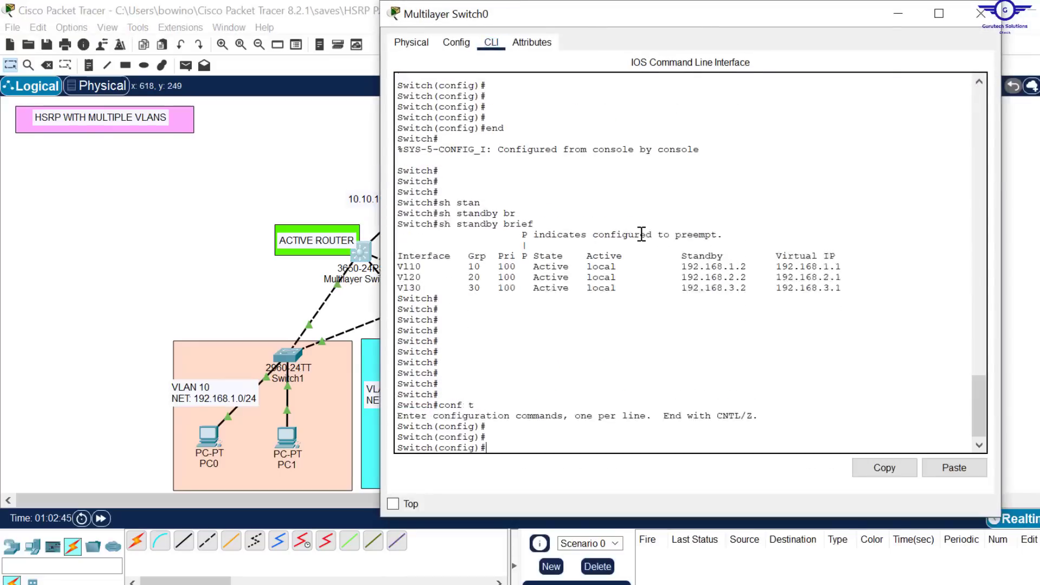
{"action": "key", "text": "Return"}
{"action": "key", "text": "Return"}
{"action": "type", "text": "router ospf 45"}
{"action": "key", "text": "Return"}
{"action": "key", "text": "Return"}
{"action": "key", "text": "Return"}
Step: Set Multilayer Switch0's OSPF router ID to 3.3.3.3
{"action": "type", "text": "router-id 3.3.3.3"}
{"action": "key", "text": "Return"}
{"action": "key", "text": "Return"}
{"action": "key", "text": "Return"}
{"action": "key", "text": "Return"}
Step: Advertise networks 192.168.1.0 and 192.168.2.0 with wildcard mask 0.0.0.255 in OSPF area 0 on Multilayer Switch0
{"action": "type", "text": "network 192.168.1.0 0.0.0.255 area 0"}
{"action": "key", "text": "Return"}
{"action": "key", "text": "Up"}
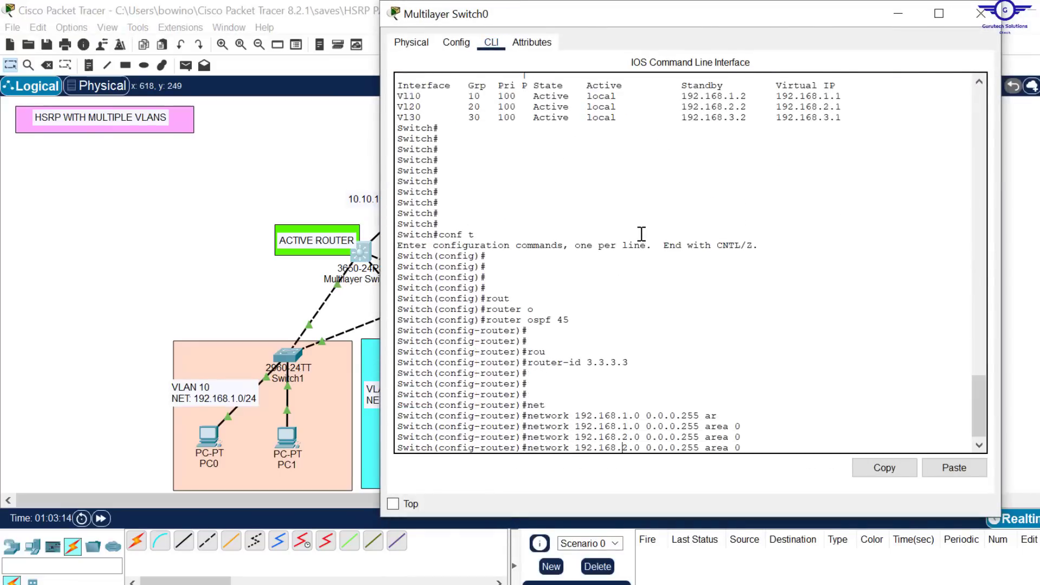
Step: Remove the mistaken area 3 entry for 192.168.2.0, and advertise 192.168.2.0 and 192.168.3.0 with wildcard mask 0.0.0.255 in OSPF area 0
{"action": "type", "text": "3"}
{"action": "key", "text": "Return"}
{"action": "key", "text": "Return"}
{"action": "key", "text": "Return"}
{"action": "key", "text": "Return"}
{"action": "key", "text": "Up"}
{"action": "type", "text": "no 0exit"}
Step: Leave OSPF configuration on Multilayer Switch0 and save the running configuration
{"action": "key", "text": "Return"}
{"action": "key", "text": "Return"}
{"action": "key", "text": "Return"}
{"action": "key", "text": "Return"}
{"action": "key", "text": "Return"}
{"action": "key", "text": "Return"}
{"action": "type", "text": "do wr"}
{"action": "key", "text": "Return"}
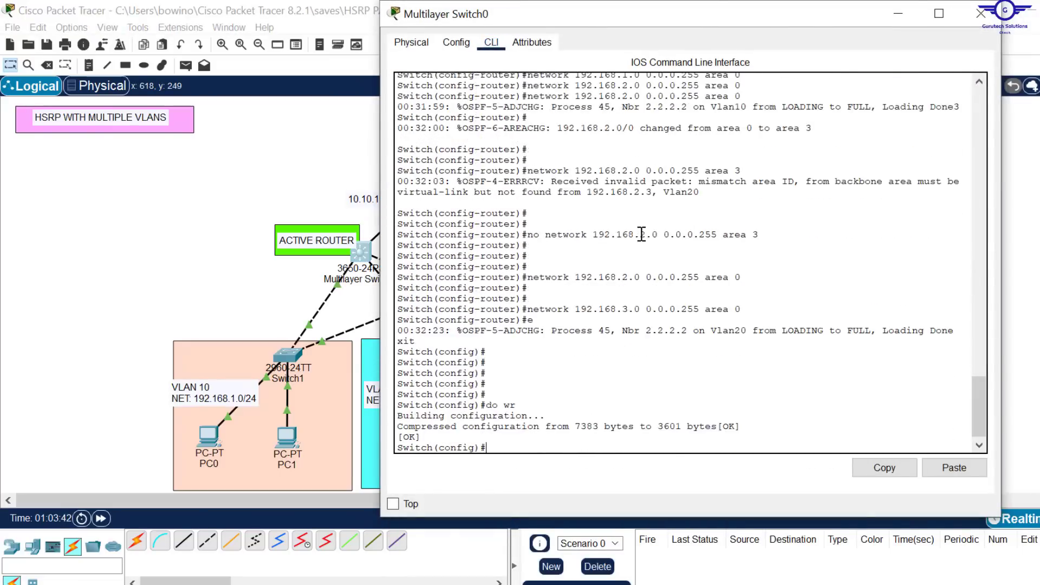
{"action": "left_click", "coordinate": [899, 14]}
{"action": "left_click", "coordinate": [362, 258]}
{"action": "key", "text": "Up"}
{"action": "key", "text": "Up"}
{"action": "key", "text": "Up"}
{"action": "key", "text": "Up"}
{"action": "key", "text": "Up"}
{"action": "key", "text": "Return"}
{"action": "key", "text": "Return"}
{"action": "key", "text": "Return"}
{"action": "key", "text": "Return"}
Step: Re-enter OSPF process 45 on Multilayer Switch0 and advertise network 10.10.10.0 with wildcard mask 0.0.0.3 in area 0
{"action": "type", "text": "router ospf 45"}
{"action": "key", "text": "Return"}
{"action": "key", "text": "Return"}
{"action": "key", "text": "Return"}
{"action": "key", "text": "Return"}
{"action": "type", "text": "network 10.10.10.0 0.0.0.3"}
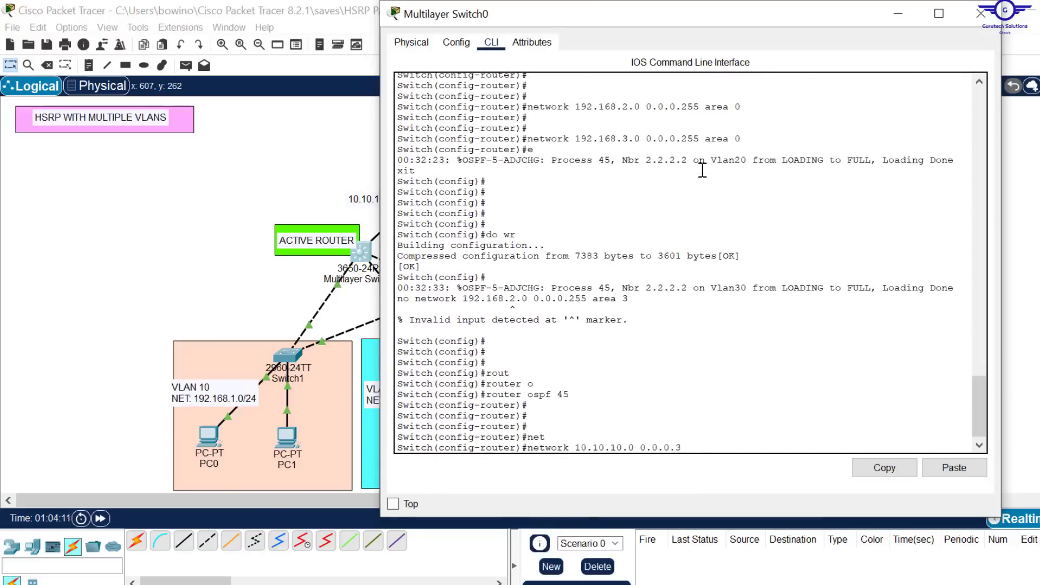
{"action": "type", "text": " ar"}
{"action": "key", "text": "Tab"}
{"action": "type", "text": "0"}
{"action": "key", "text": "Return"}
{"action": "key", "text": "Return"}
{"action": "key", "text": "Return"}
Step: Exit OSPF configuration and save Multilayer Switch0's updated configuration with the uplink network
{"action": "type", "text": "ex"}
{"action": "key", "text": "Return"}
{"action": "key", "text": "Return"}
{"action": "key", "text": "Return"}
{"action": "key", "text": "Return"}
{"action": "key", "text": "Return"}
{"action": "type", "text": "do wr"}
{"action": "key", "text": "Return"}
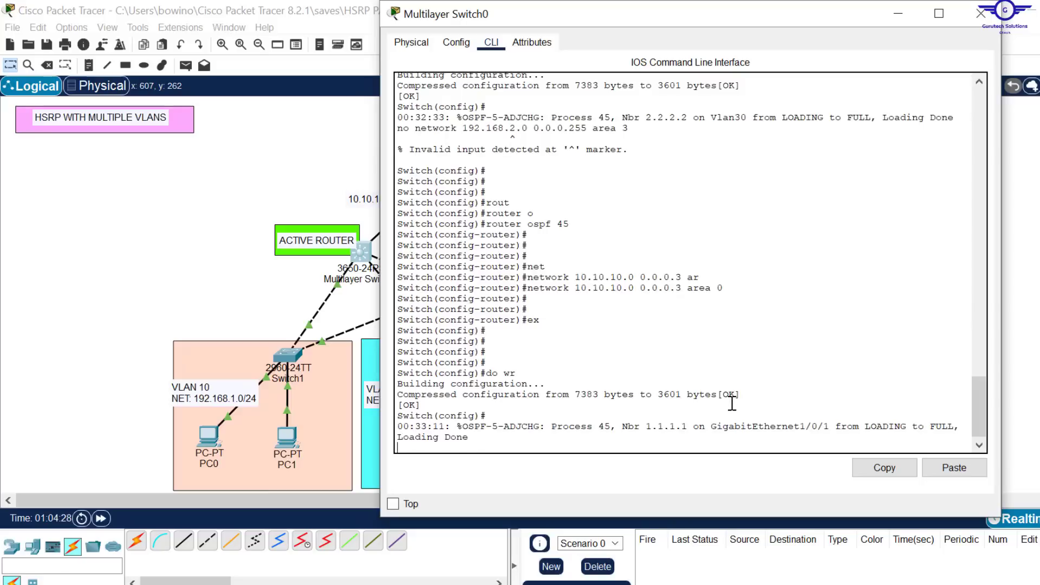
Step: Examine the OSPF neighbor adjacency message on Multilayer Switch0
{"action": "key", "text": "Return"}
{"action": "key", "text": "Return"}
{"action": "key", "text": "Return"}
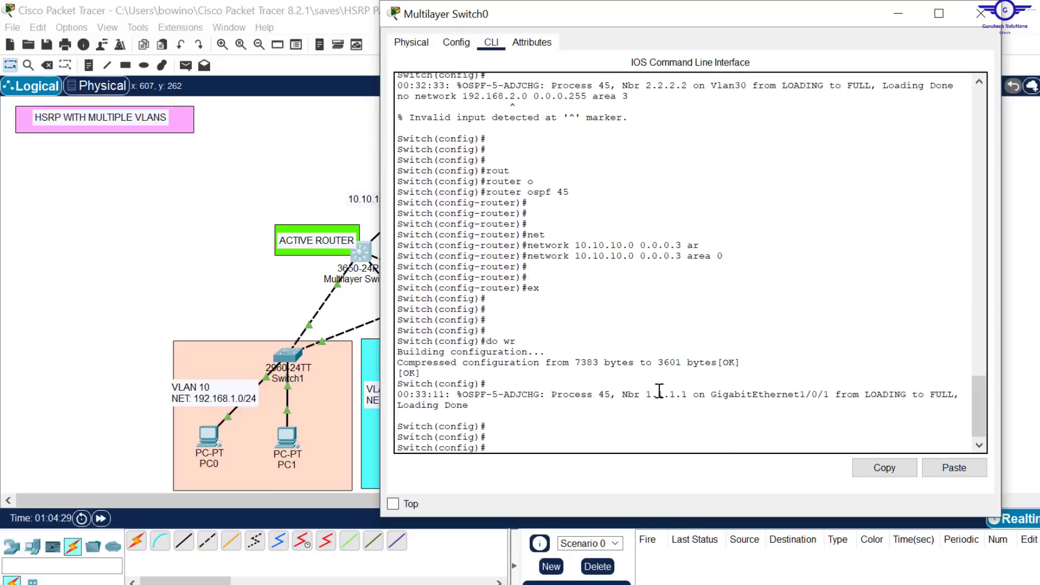
{"action": "left_click_drag", "start_coordinate": [687, 394], "coordinate": [636, 389]}
{"action": "left_click", "coordinate": [598, 421]}
{"action": "key", "text": "Return"}
{"action": "key", "text": "Return"}
{"action": "key", "text": "Return"}
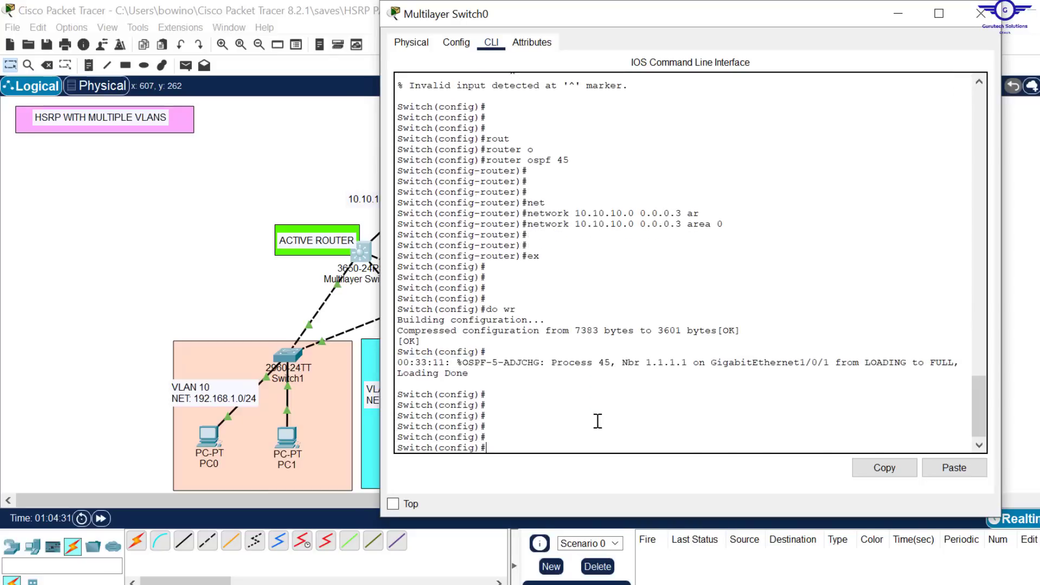
Step: Exit configuration mode on Multilayer Switch0, returning to privileged EXEC mode
{"action": "type", "text": "end"}
{"action": "key", "text": "Return"}
{"action": "key", "text": "Return"}
{"action": "key", "text": "Return"}
{"action": "key", "text": "Return"}
{"action": "key", "text": "Return"}
Step: List the OSPF neighbors on Multilayer Switch0 and examine the uplink and VLAN adjacencies
{"action": "type", "text": "sj"}
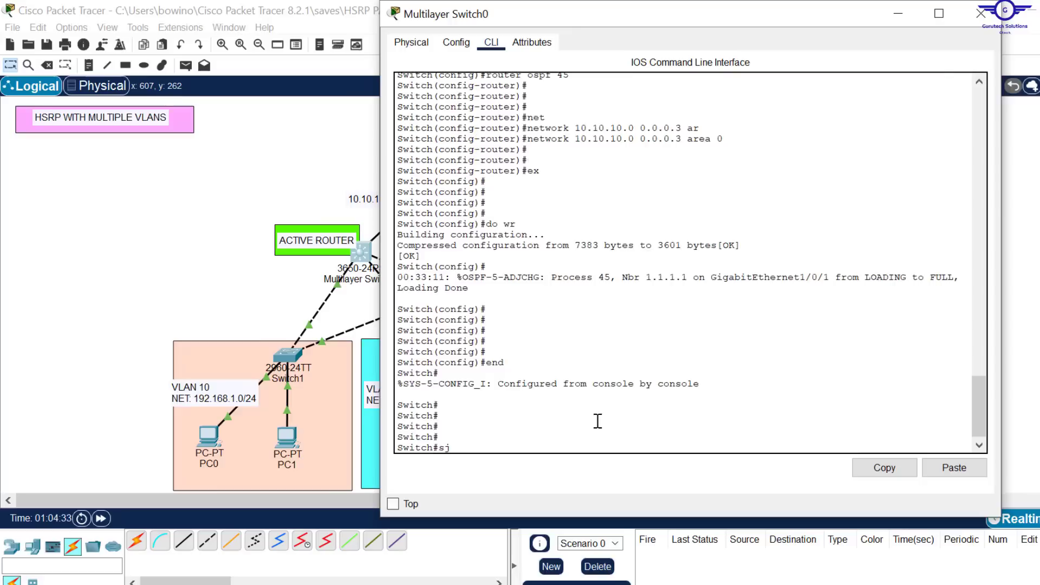
{"action": "key", "text": "BackSpace"}
{"action": "type", "text": "h ip os"}
{"action": "key", "text": "Tab"}
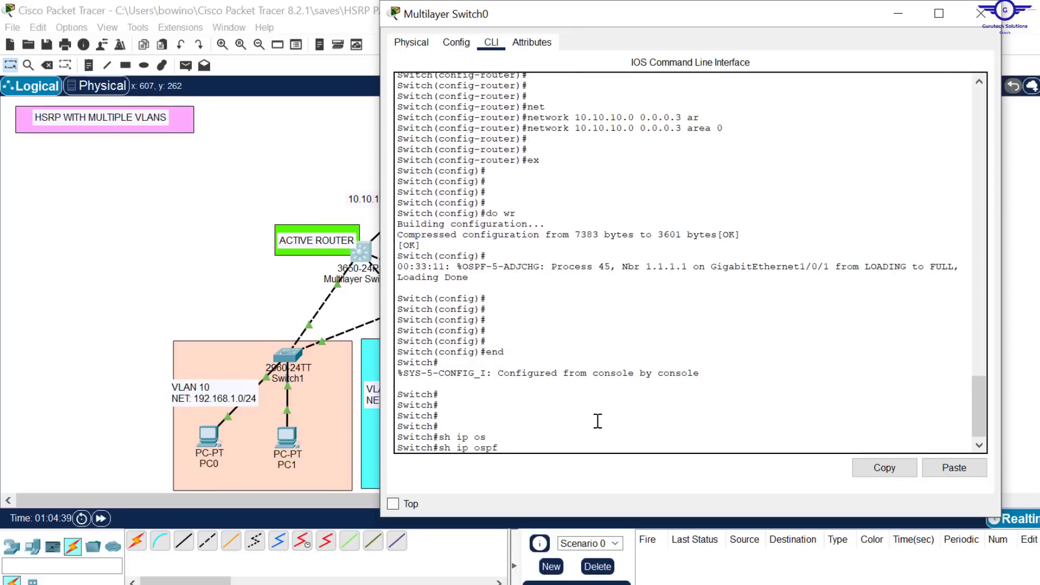
{"action": "type", "text": "n"}
{"action": "key", "text": "Tab"}
{"action": "key", "text": "Return"}
{"action": "key", "text": "Return"}
{"action": "key", "text": "Return"}
{"action": "key", "text": "Return"}
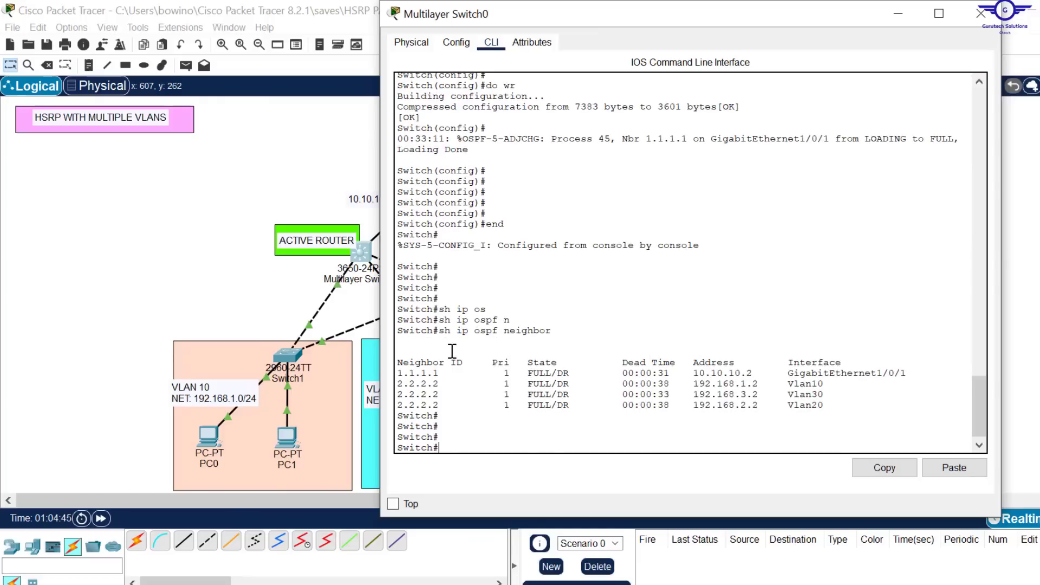
{"action": "left_click", "coordinate": [398, 372]}
{"action": "double_click", "coordinate": [422, 373]}
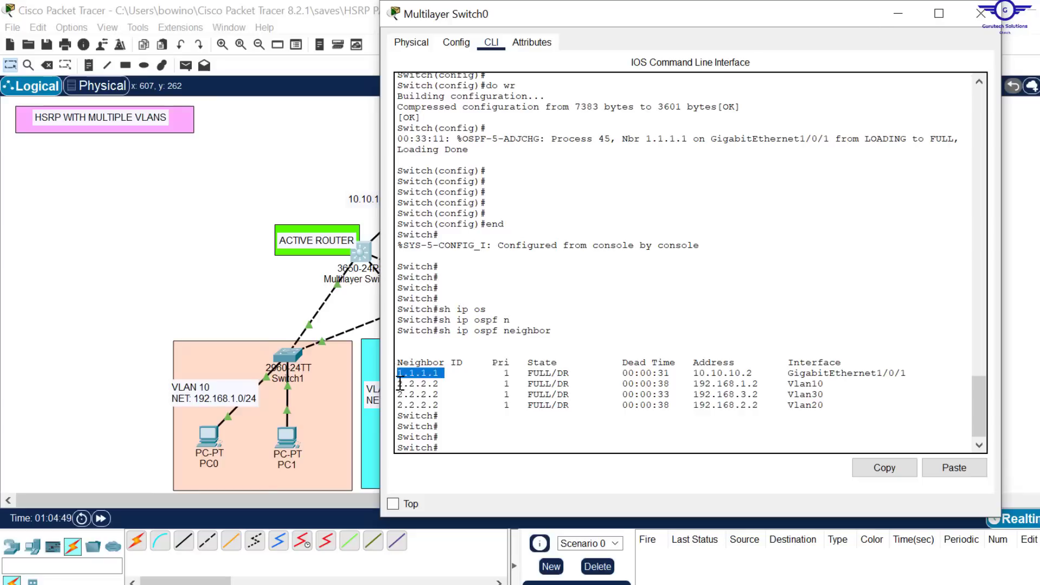
{"action": "left_click_drag", "start_coordinate": [399, 383], "coordinate": [824, 409]}
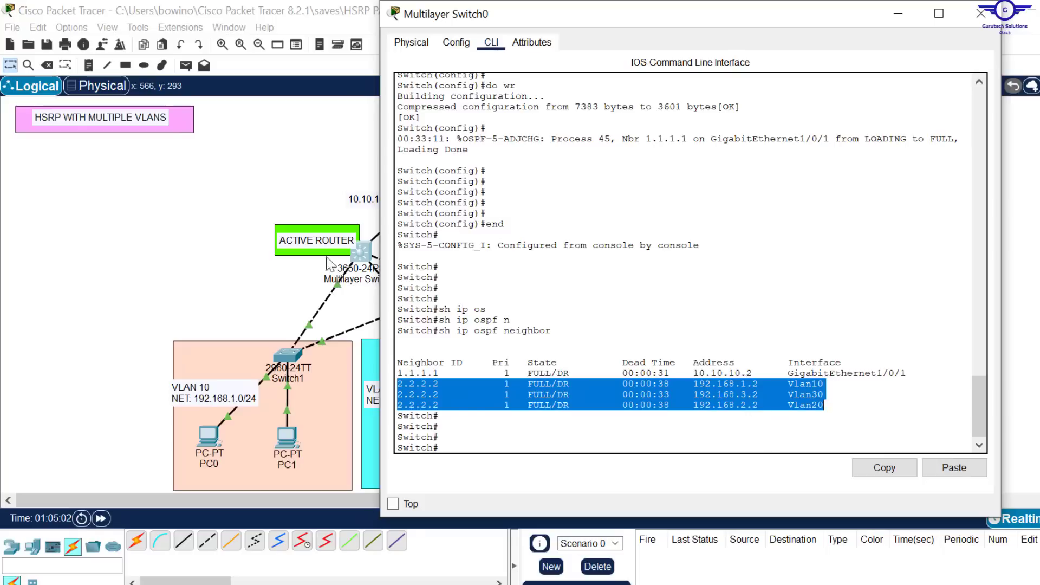
Step: Consult the remaining tasks in the config-guide.txt notes in Notepad, and return to the network topology
{"action": "left_click", "coordinate": [293, 175]}
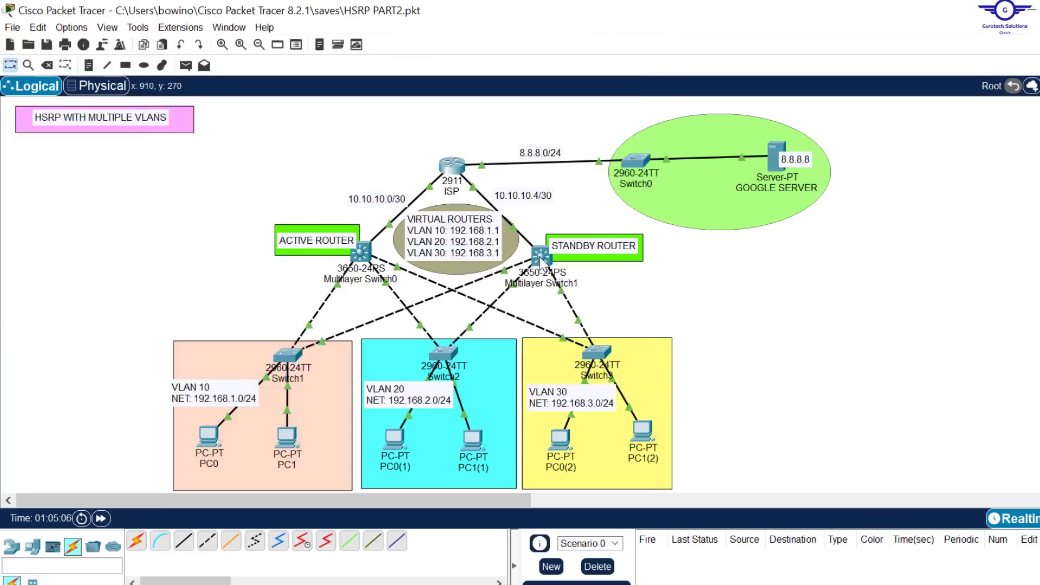
{"action": "key", "text": "alt+Tab"}
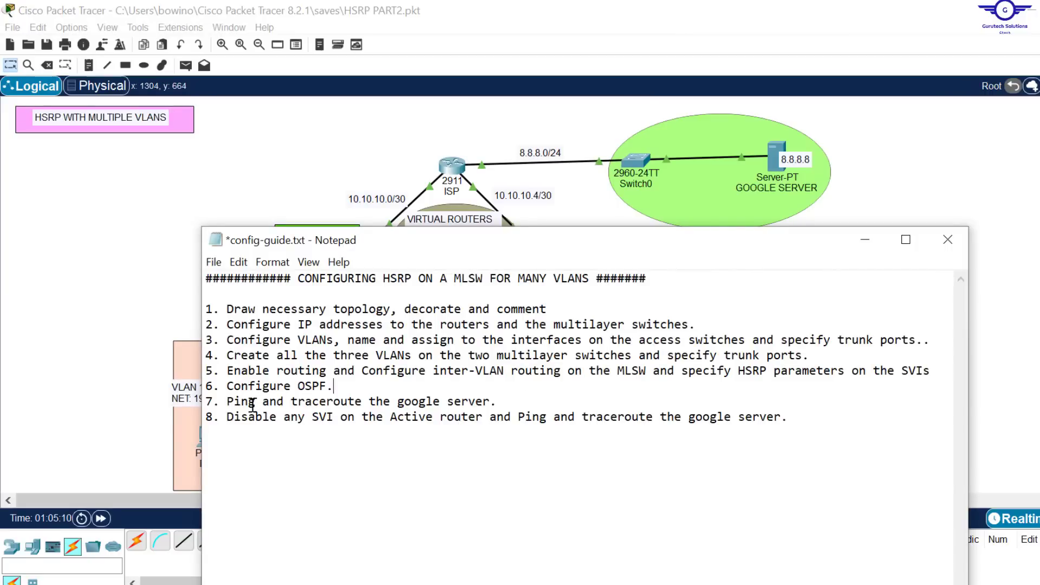
{"action": "left_click", "coordinate": [217, 171]}
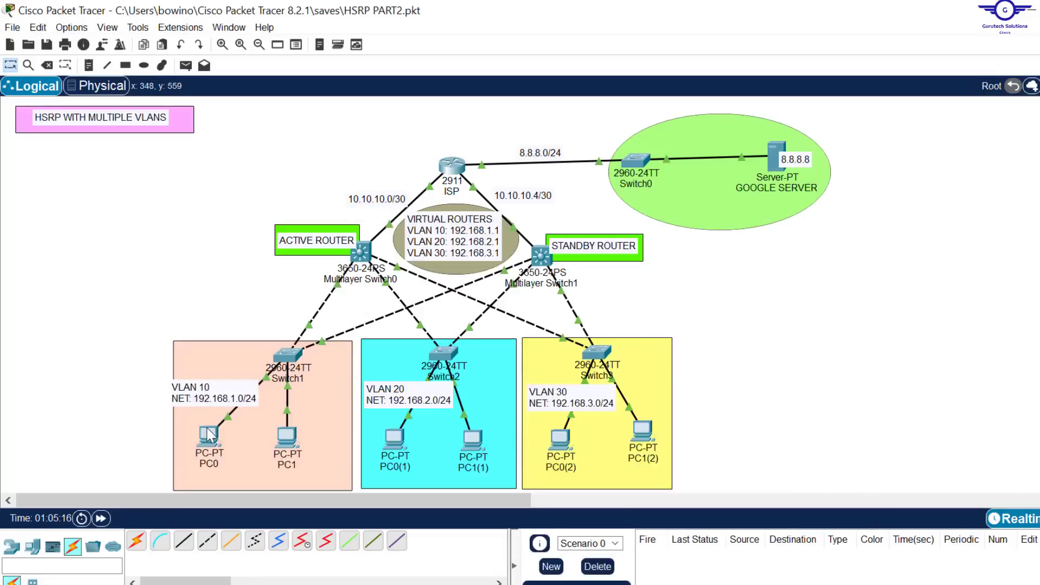
Step: Configure PC0 with static IPv4 address 192.168.1.10, subnet mask 255.255.255.0 and default gateway 192.168.1.1
{"action": "mouse_move", "coordinate": [210, 436]}
{"action": "left_click", "coordinate": [210, 436]}
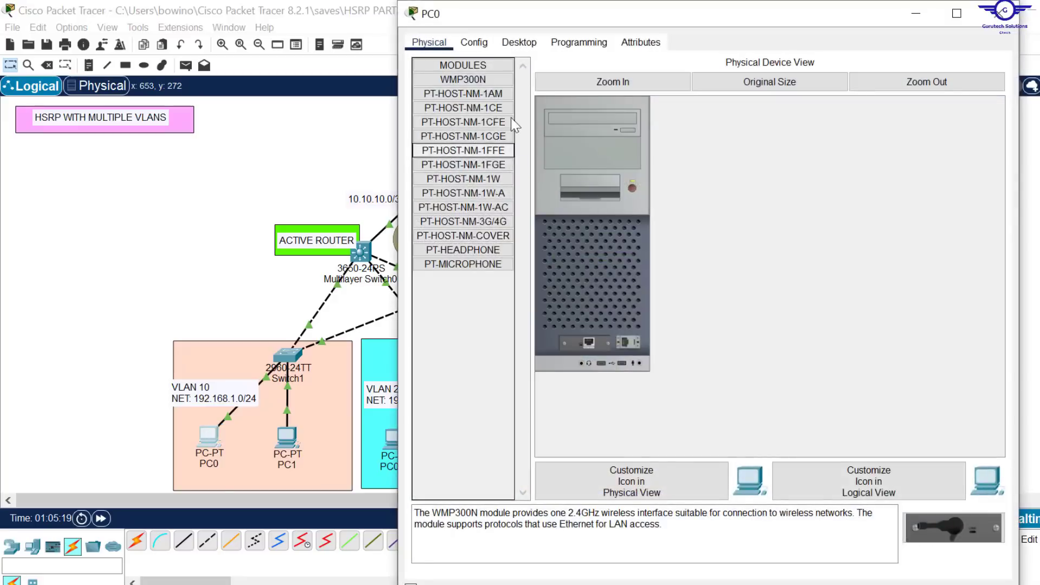
{"action": "left_click", "coordinate": [519, 42]}
{"action": "left_click", "coordinate": [485, 101]}
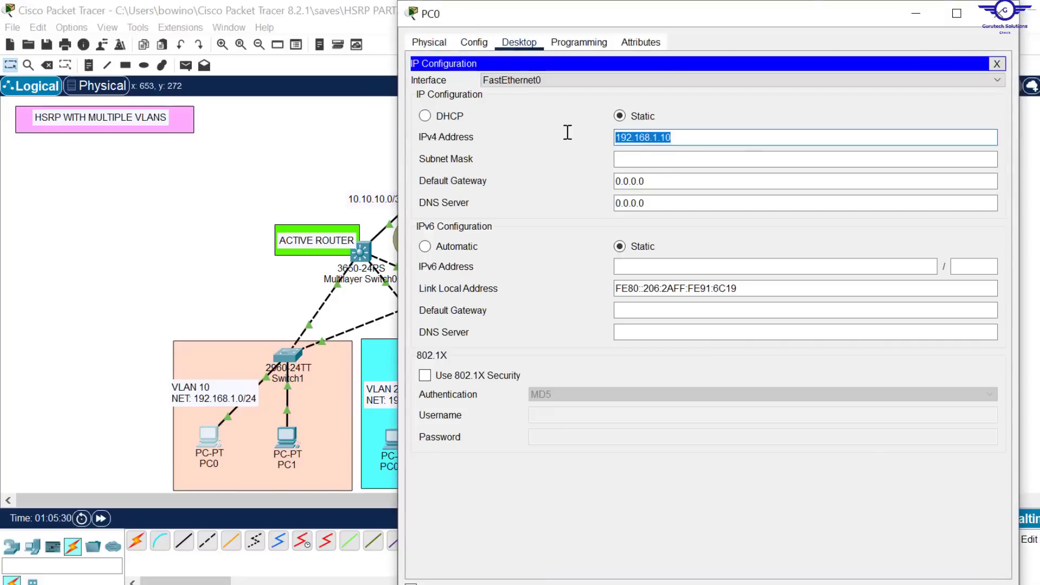
{"action": "left_click_drag", "start_coordinate": [667, 180], "coordinate": [543, 179]}
{"action": "type", "text": "192.168.1.10"}
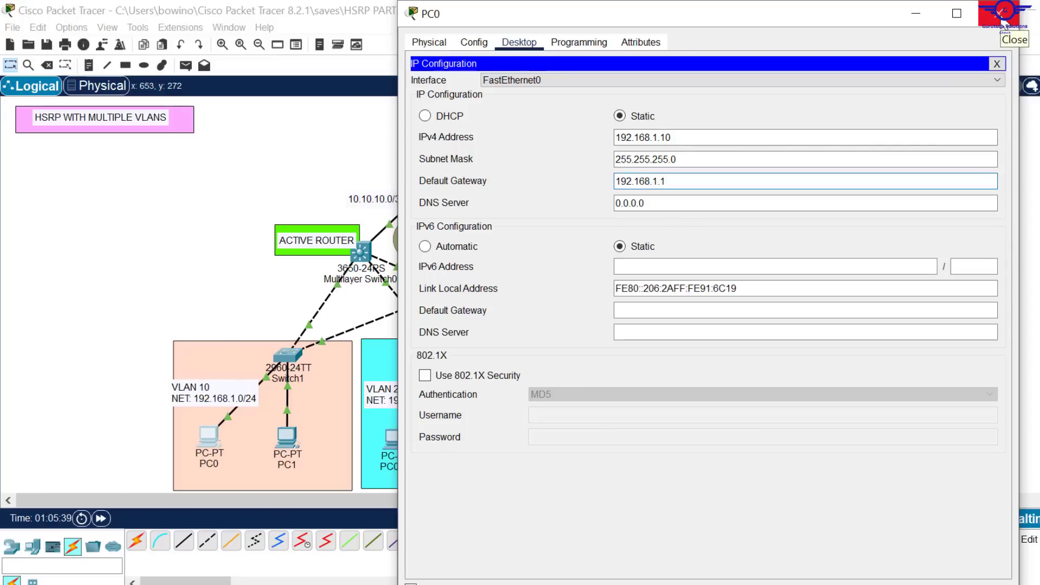
{"action": "left_click", "coordinate": [1001, 13]}
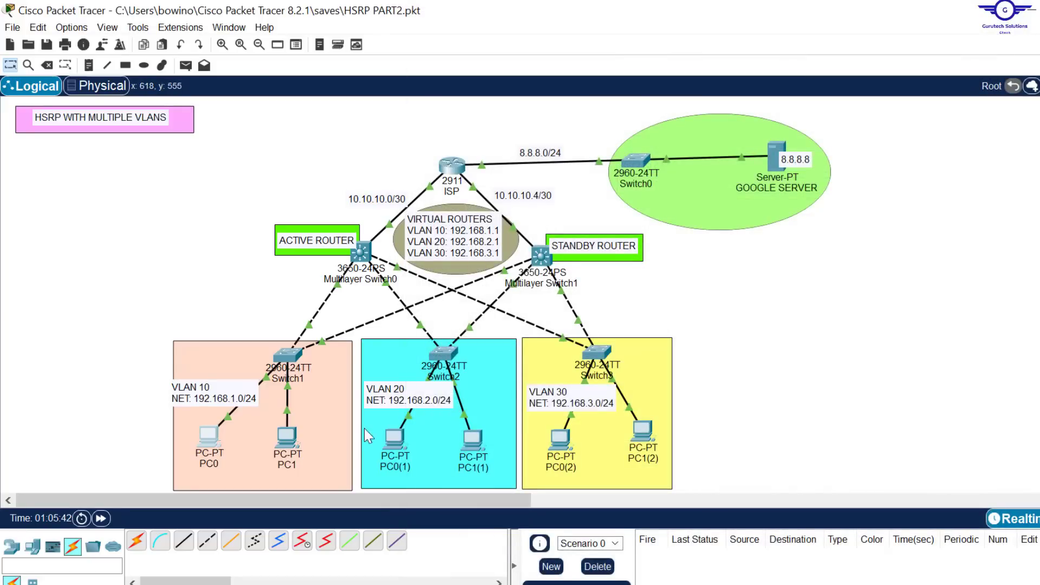
Step: Open PC0(1)'s device settings, and set the Google server's default gateway to 8.8.8.1
{"action": "mouse_move", "coordinate": [401, 445]}
{"action": "left_click", "coordinate": [395, 436]}
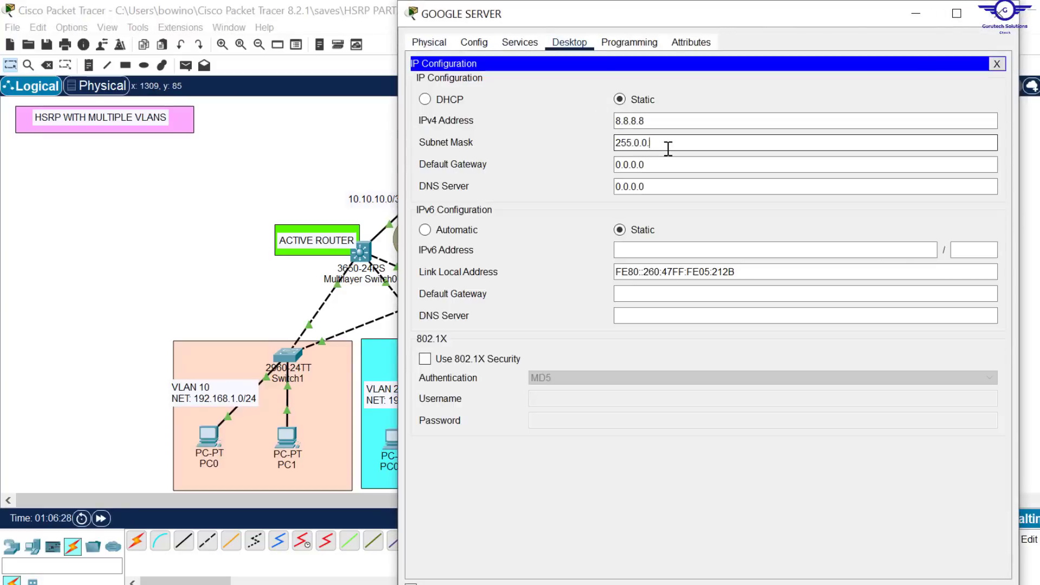
{"action": "key", "text": "Tab"}
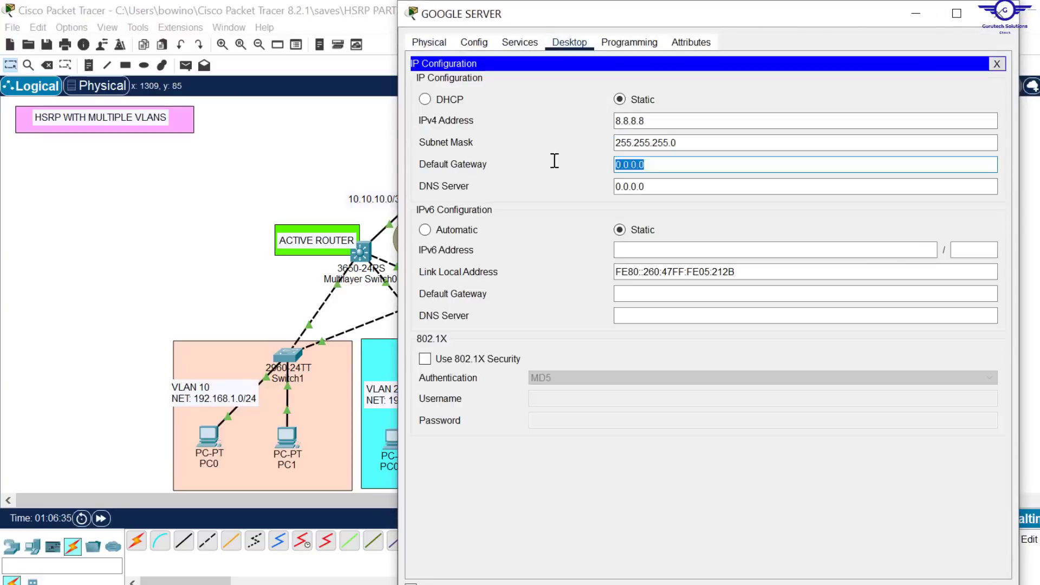
{"action": "type", "text": "8.8.8.1"}
{"action": "left_click", "coordinate": [1003, 13]}
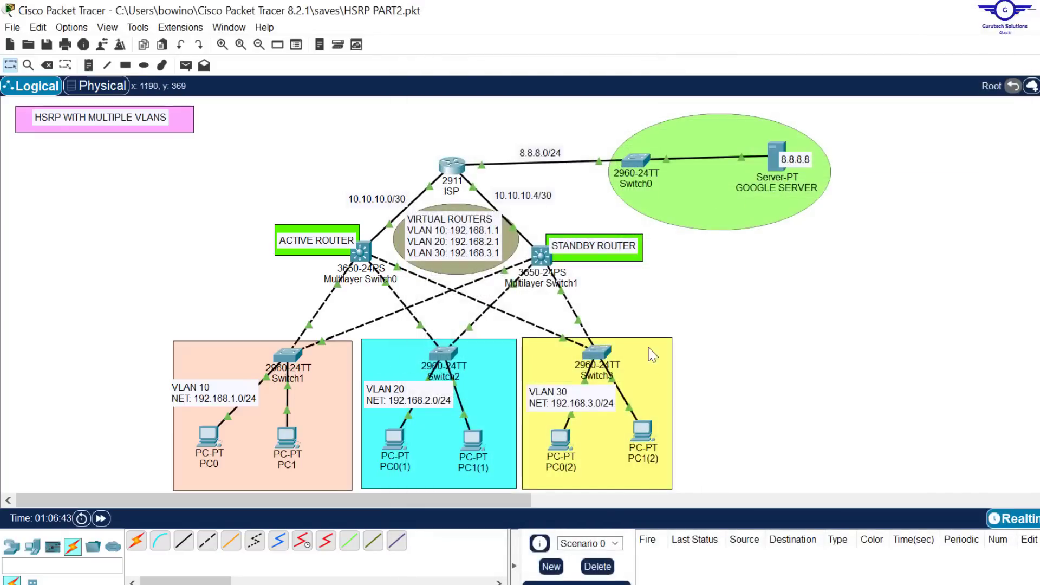
Step: Ping 8.8.8.8 from PC0's command prompt and trace the route to it, examining the first hop
{"action": "left_click", "coordinate": [209, 436]}
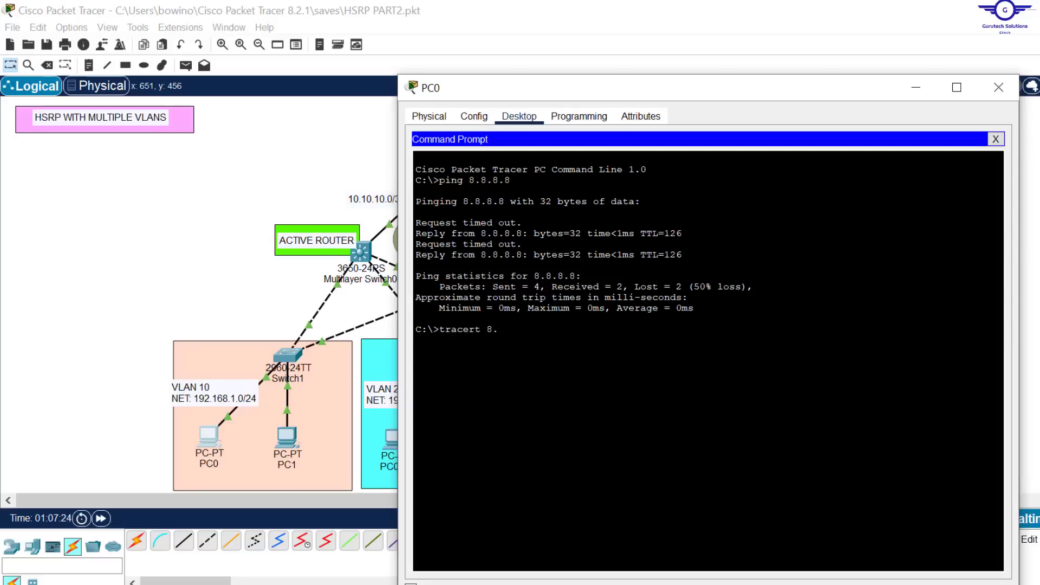
{"action": "key", "text": "Return"}
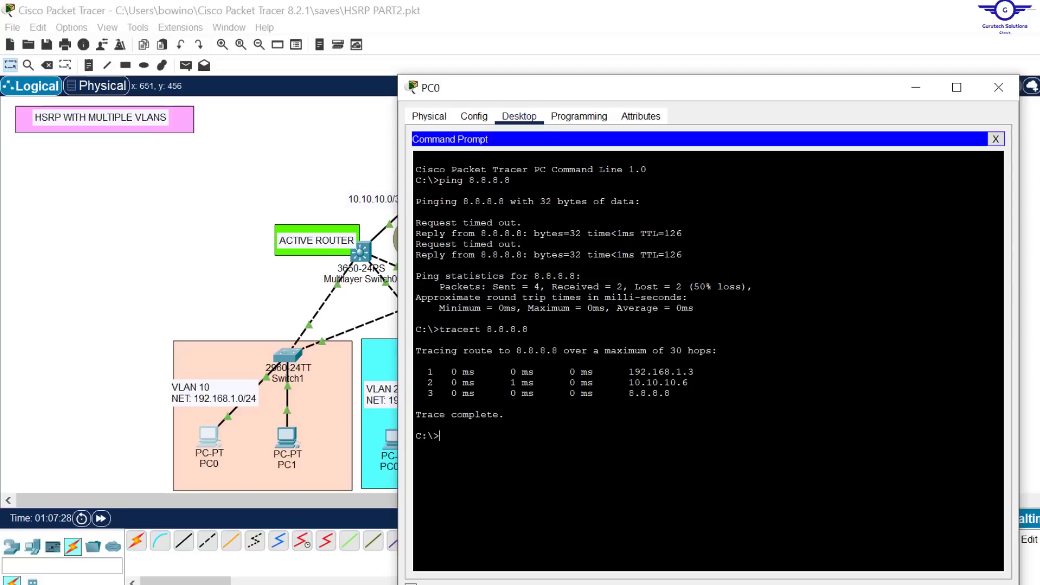
{"action": "left_click_drag", "start_coordinate": [689, 373], "coordinate": [637, 373]}
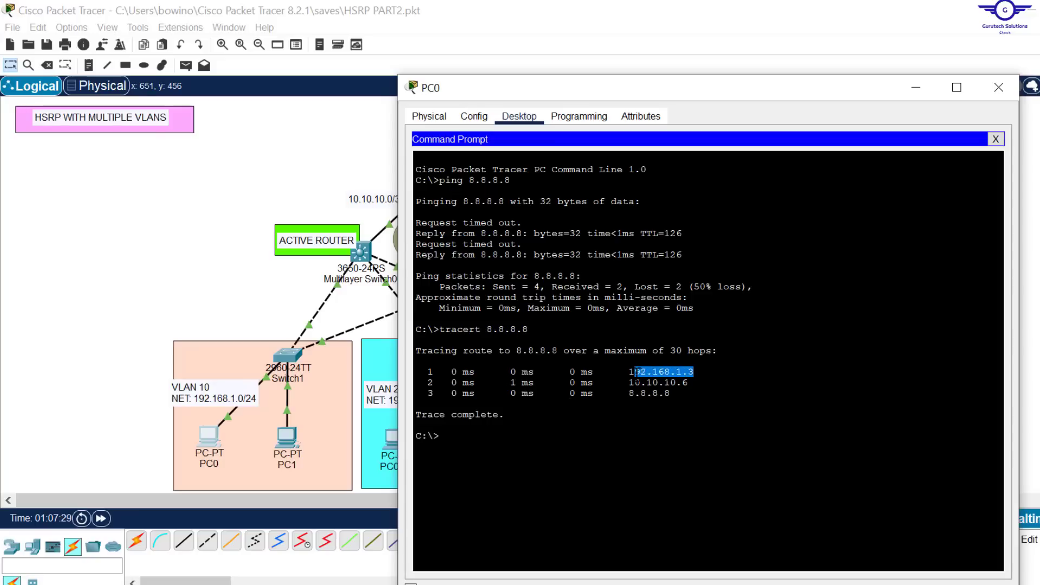
{"action": "left_click", "coordinate": [279, 284]}
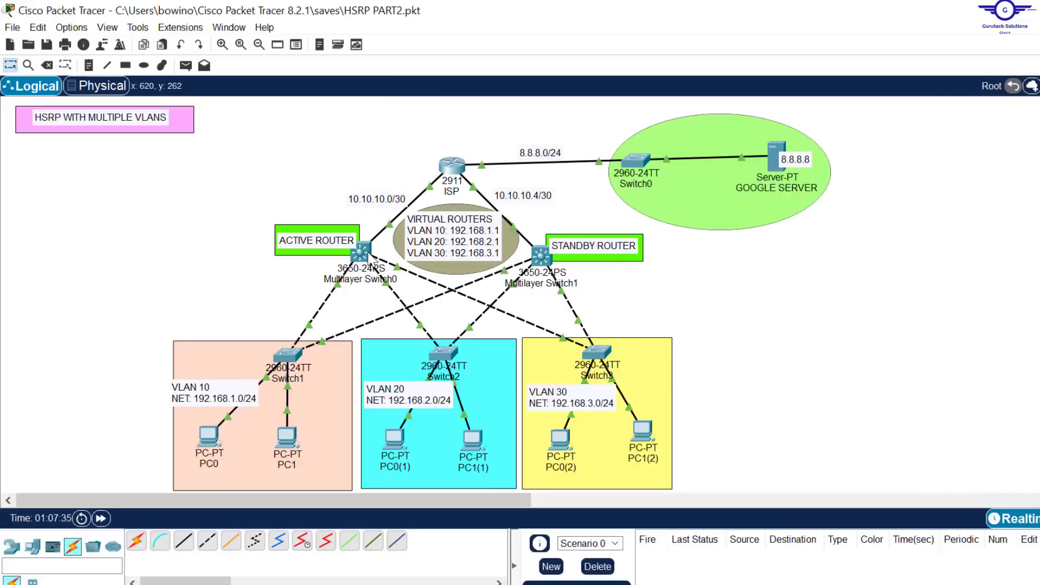
Step: Enter global configuration mode on Multilayer Switch0, the active router
{"action": "mouse_move", "coordinate": [372, 264]}
{"action": "left_click", "coordinate": [360, 259]}
{"action": "left_click", "coordinate": [531, 419]}
{"action": "type", "text": "ch#c"}
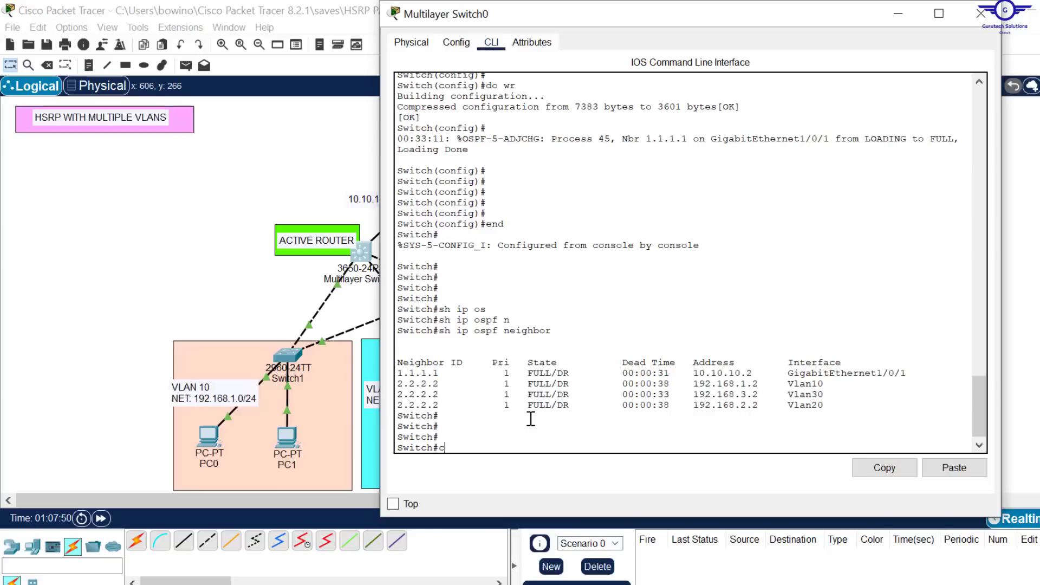
{"action": "type", "text": "onf t"}
{"action": "key", "text": "Return"}
{"action": "key", "text": "Return"}
{"action": "key", "text": "Return"}
{"action": "key", "text": "Return"}
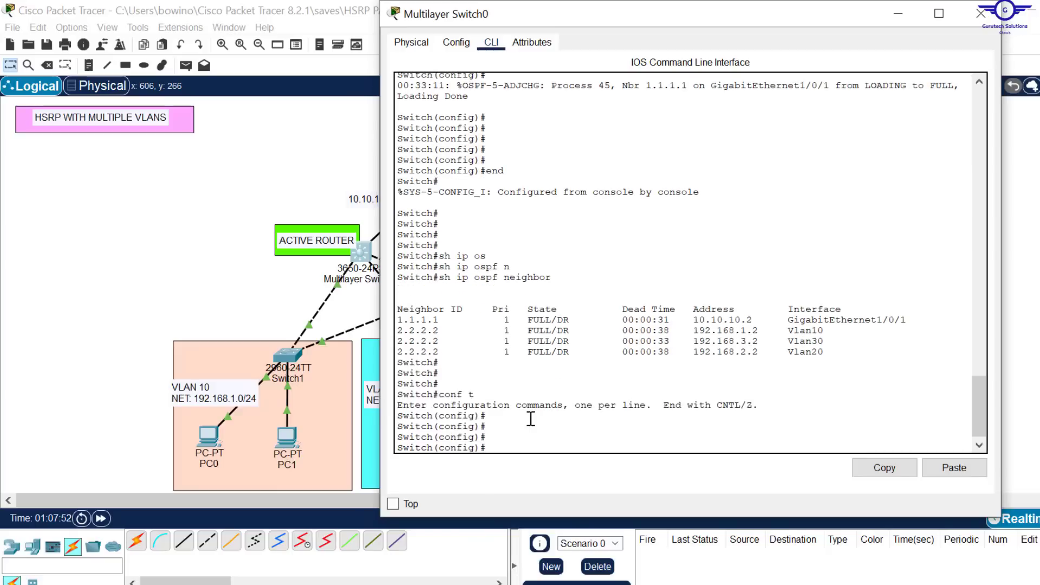
Step: Shut down interface VLAN 10 on Multilayer Switch0
{"action": "type", "text": "int vlan 10"}
{"action": "key", "text": "Return"}
{"action": "key", "text": "Return"}
{"action": "key", "text": "Return"}
{"action": "key", "text": "Return"}
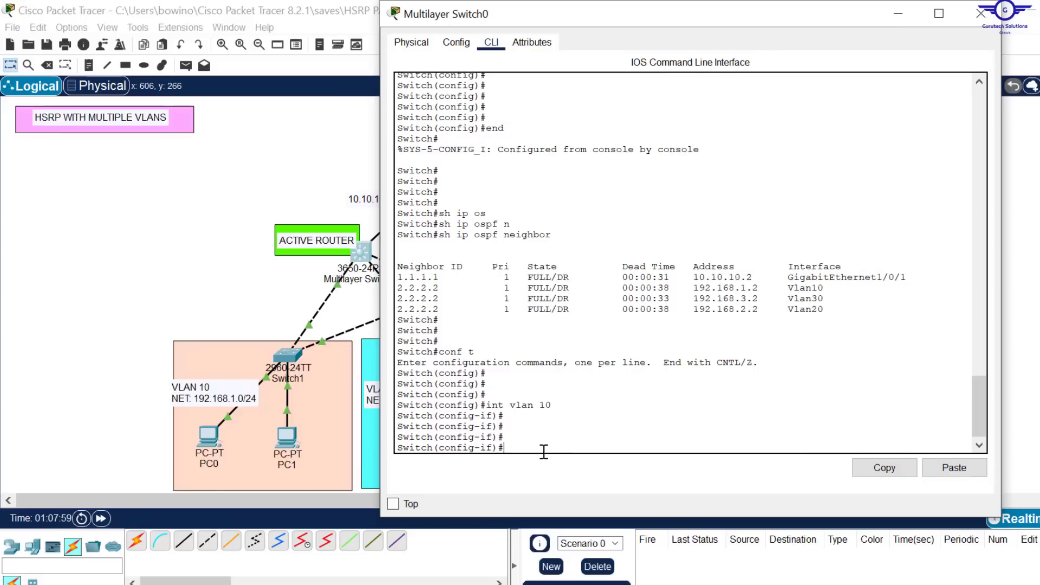
{"action": "type", "text": "shut"}
{"action": "key", "text": "Return"}
{"action": "key", "text": "Return"}
{"action": "key", "text": "Return"}
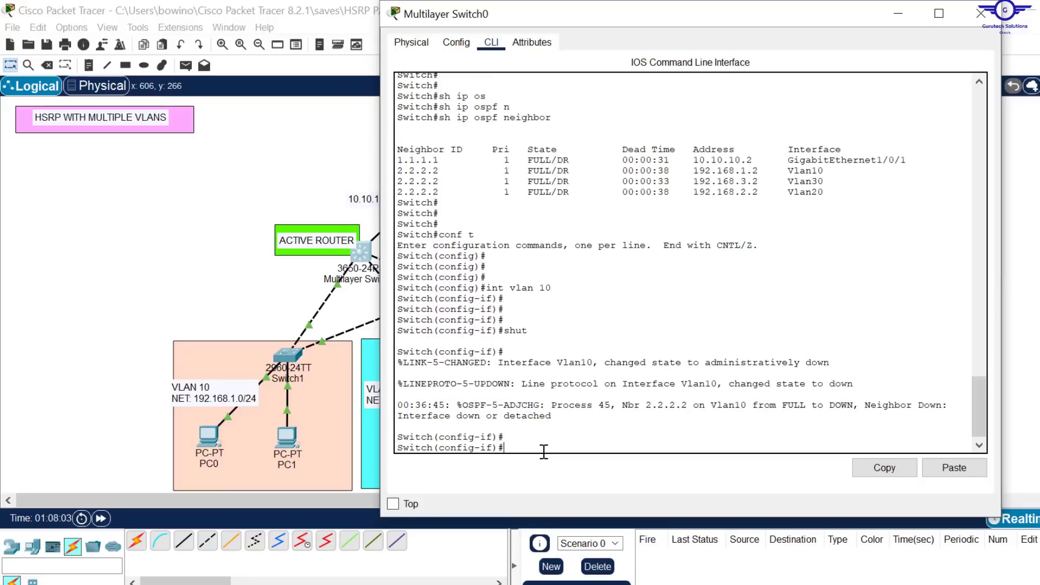
Step: Repeat the ping to 8.8.8.8 from PC0 to test connectivity with the active router's VLAN 10 interface down
{"action": "left_click", "coordinate": [208, 436]}
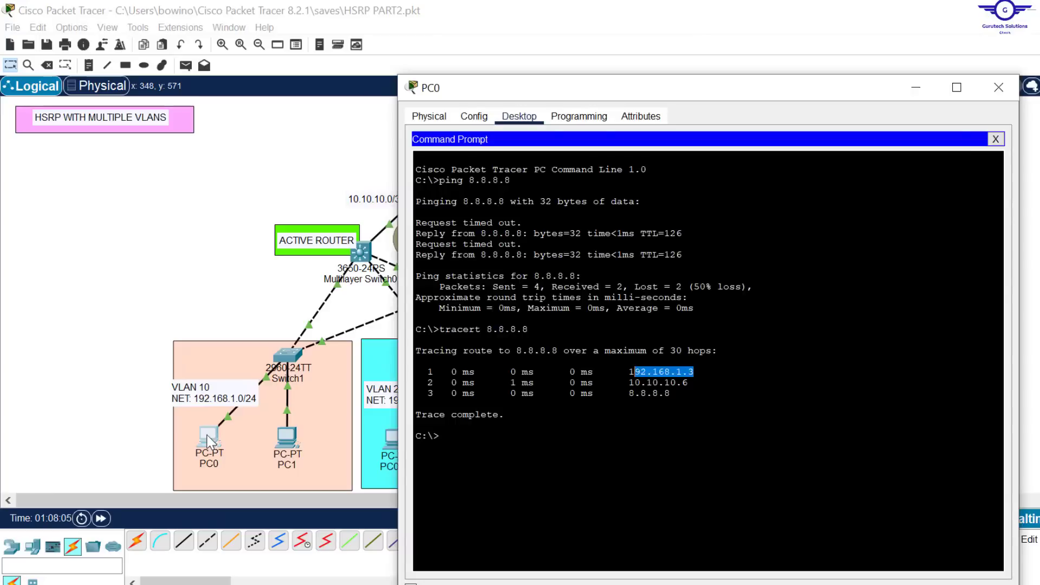
{"action": "key", "text": "Up"}
{"action": "key", "text": "Up"}
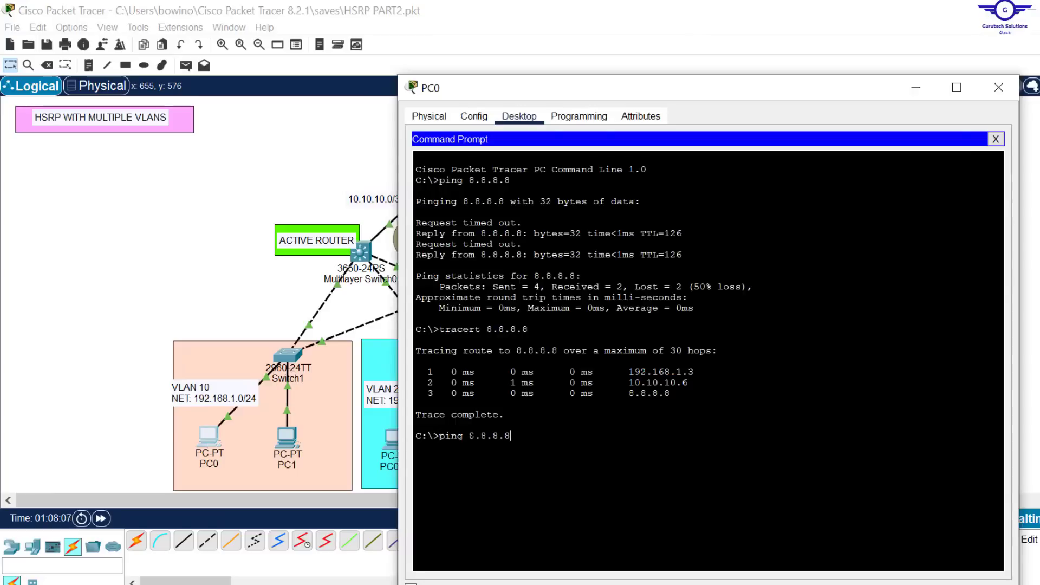
{"action": "key", "text": "Return"}
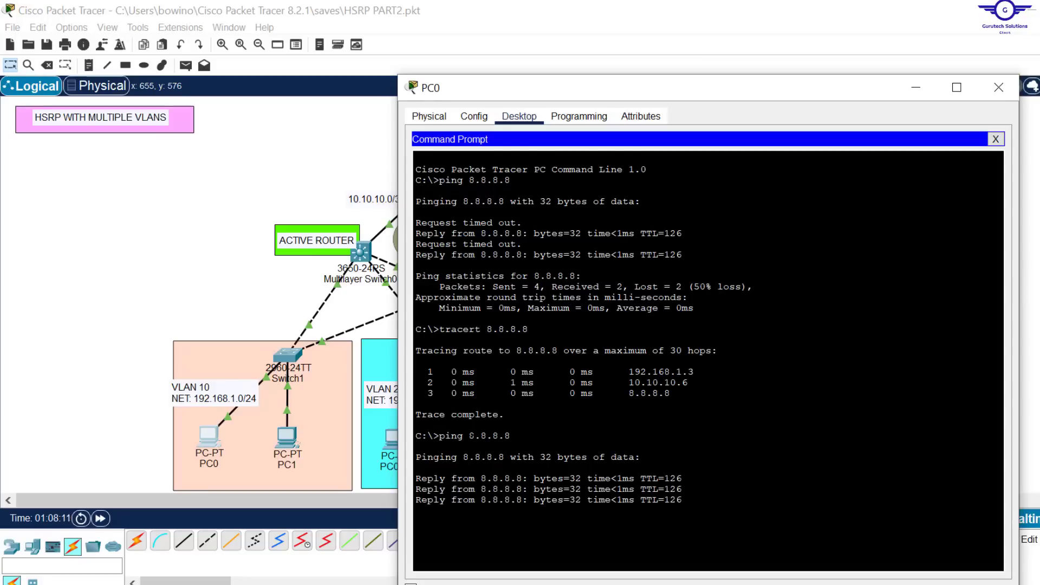
Step: Rerun the route trace to 8.8.8.8 from PC0 and compare the first hops of both traces
{"action": "key", "text": "Up"}
{"action": "key", "text": "Up"}
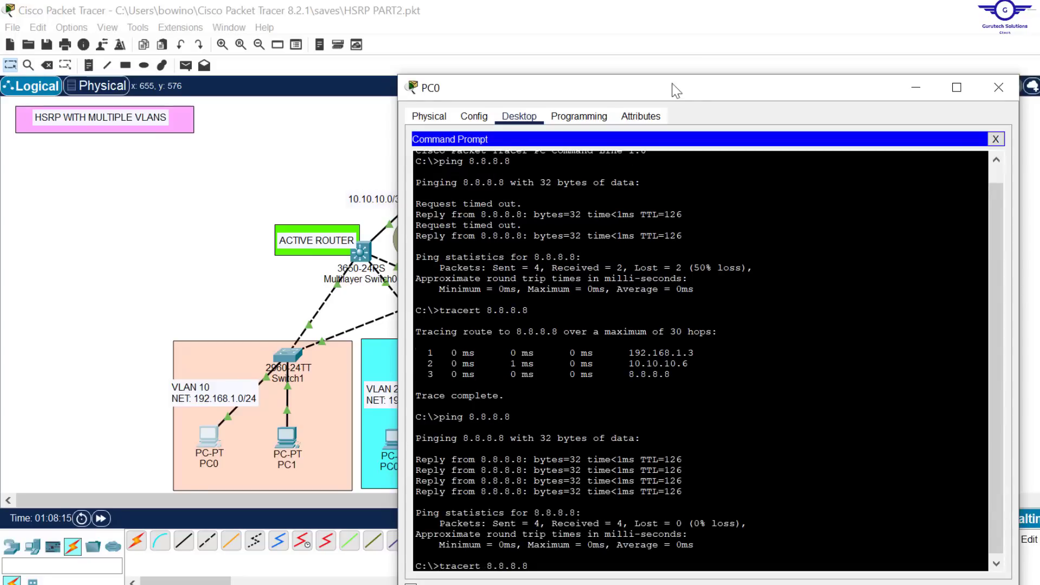
{"action": "left_click_drag", "start_coordinate": [695, 97], "coordinate": [682, 62]}
{"action": "key", "text": "Return"}
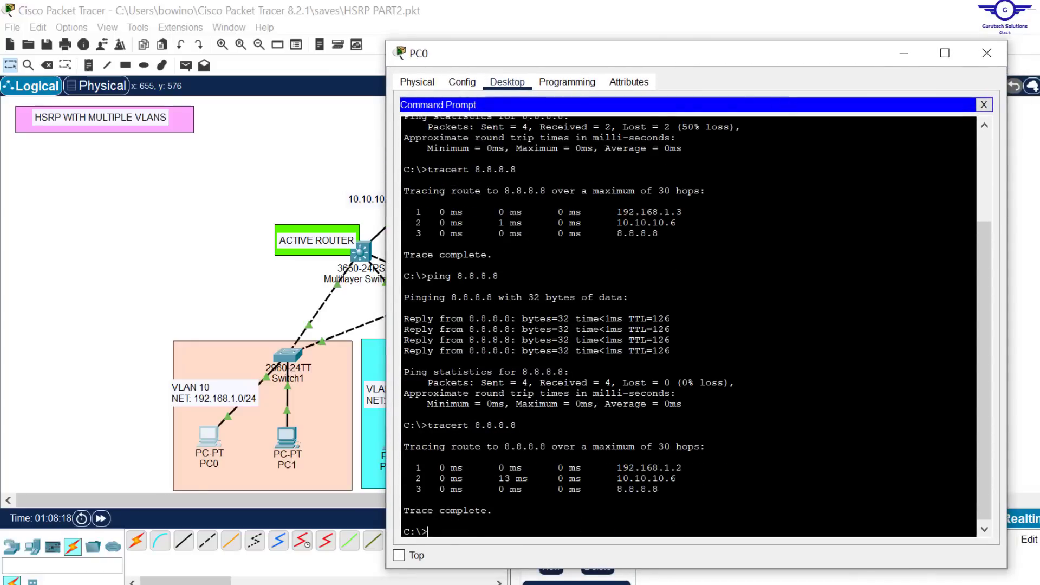
{"action": "left_click_drag", "start_coordinate": [683, 467], "coordinate": [635, 468]}
{"action": "left_click_drag", "start_coordinate": [683, 212], "coordinate": [641, 212]}
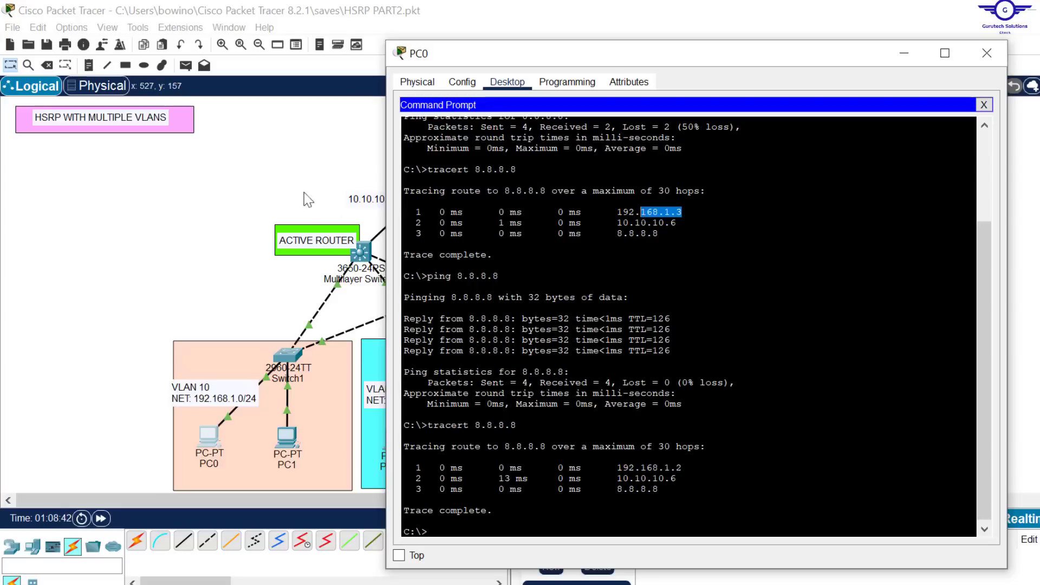
{"action": "left_click", "coordinate": [361, 254]}
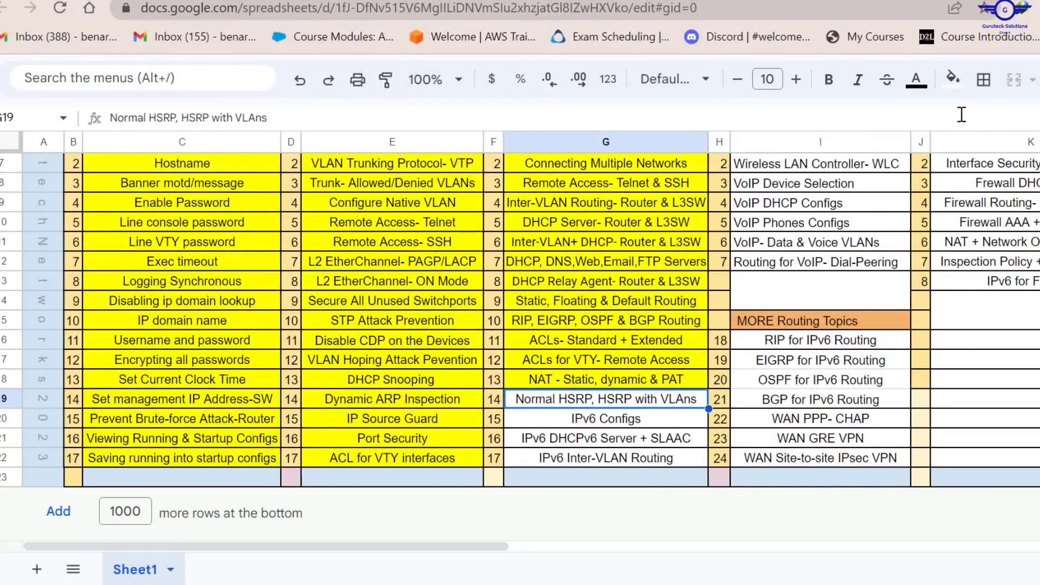
Step: Fill the "Normal HSRP, HSRP with VLAns" cell yellow in the Google Sheets topic list, and return to the Packet Tracer topology
{"action": "left_click", "coordinate": [953, 79]}
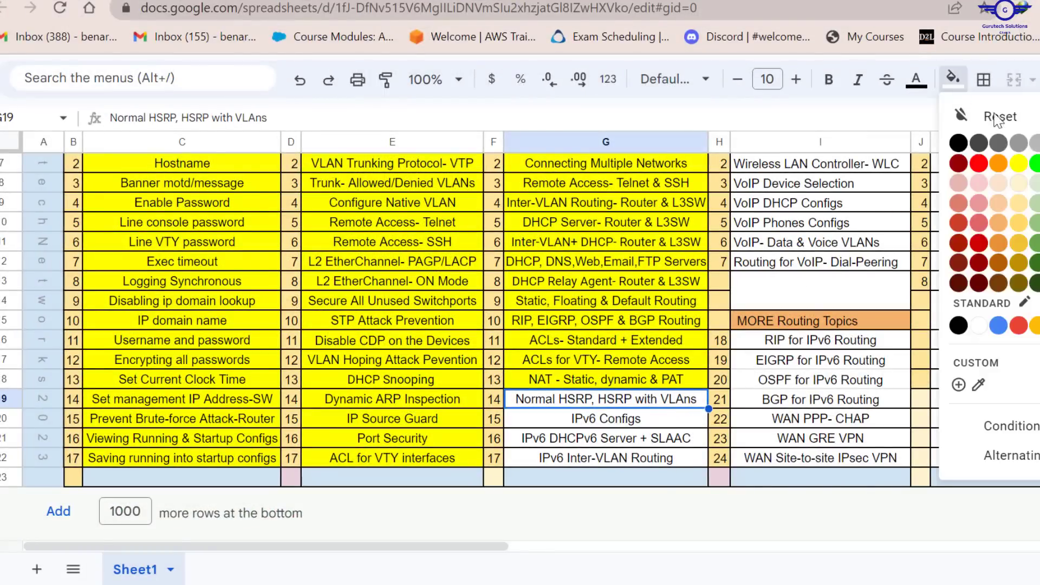
{"action": "left_click", "coordinate": [1018, 163]}
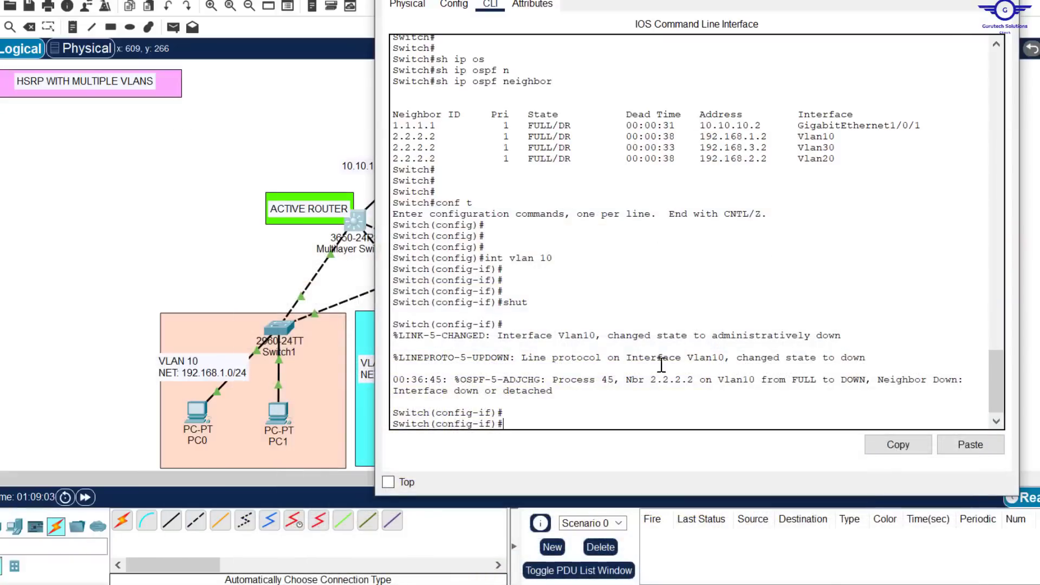
{"action": "left_click", "coordinate": [258, 126]}
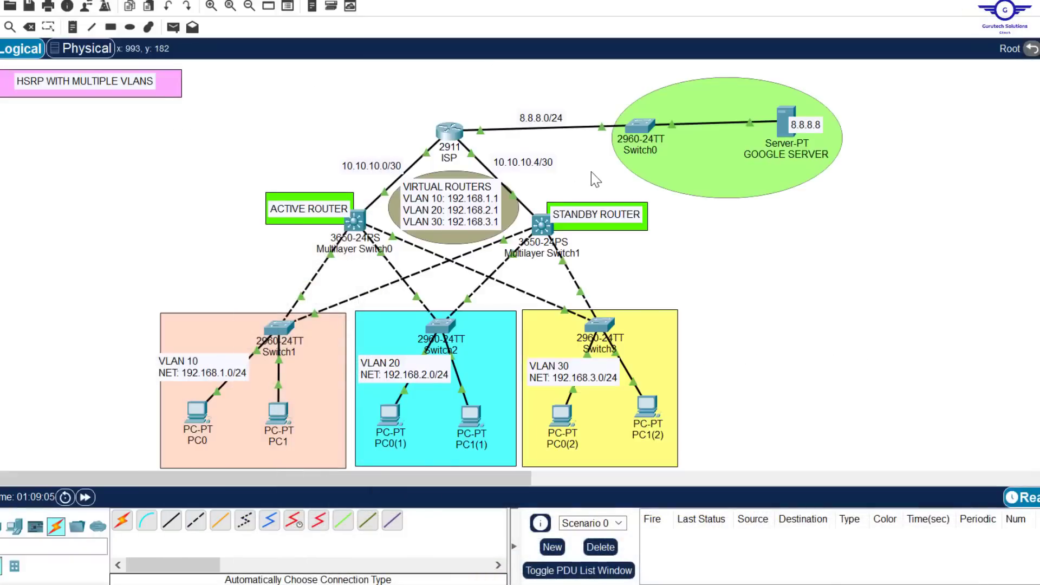